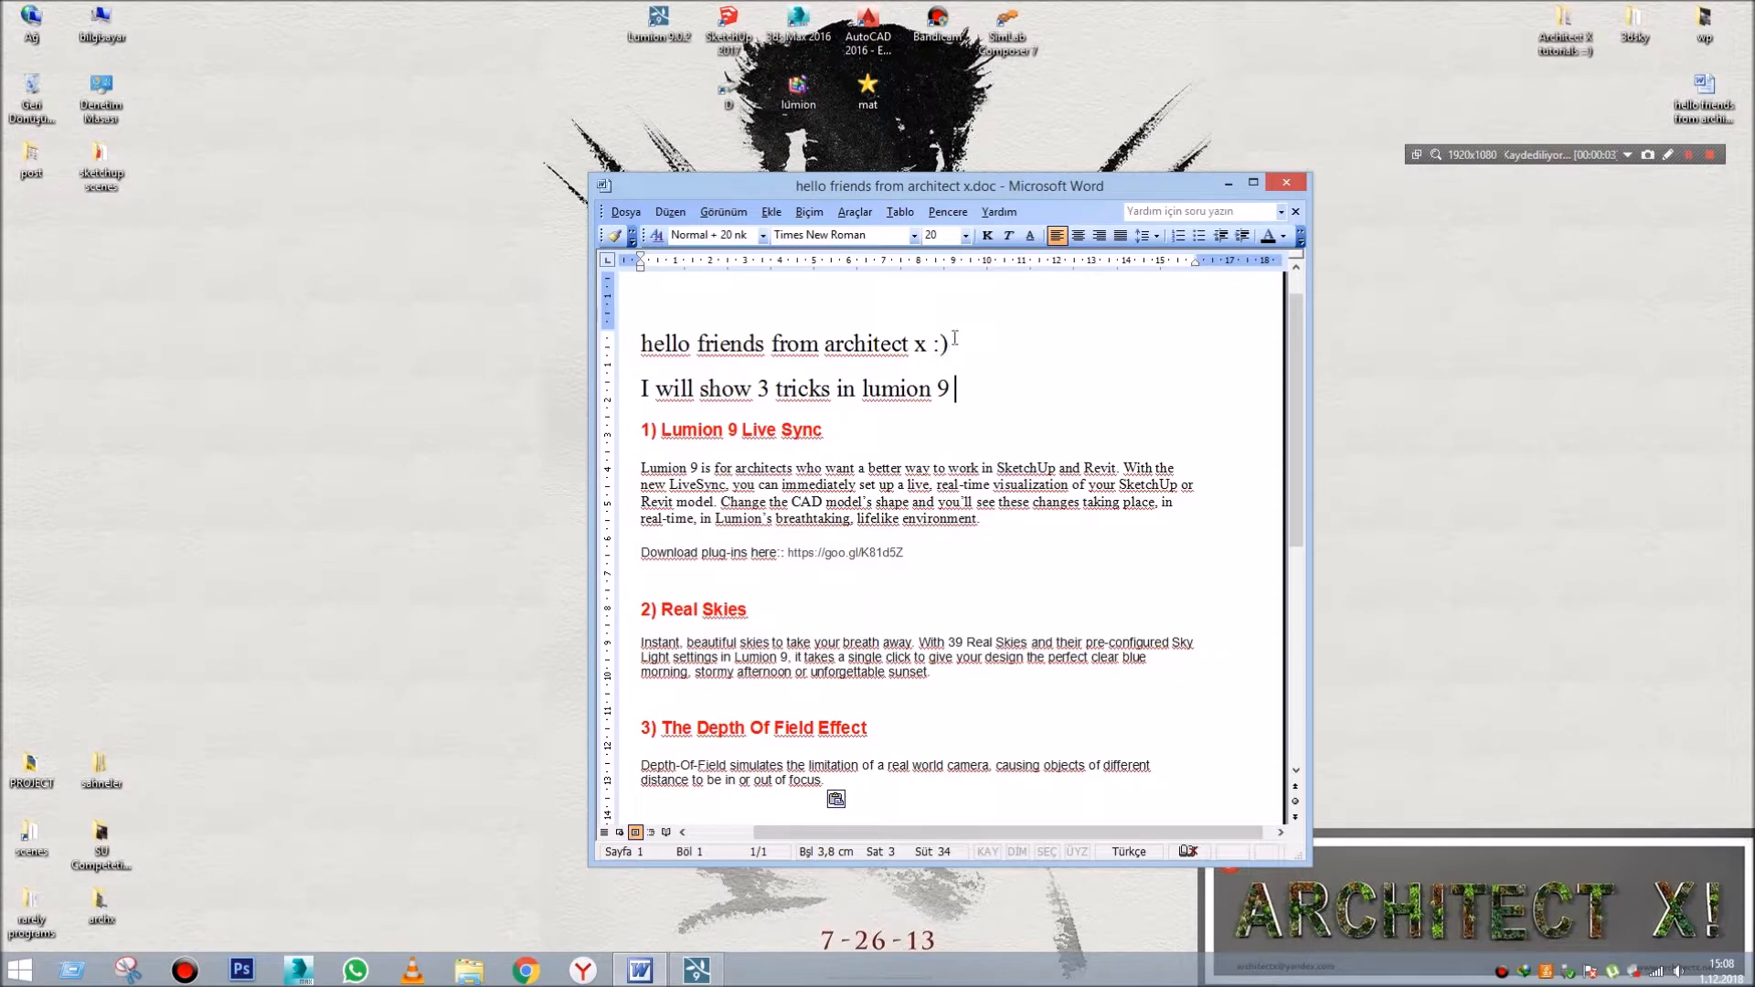
# - Go over the document's greeting, the introduction to the 3 Lumion 9 tricks and the Live Sync section
pyautogui.moveTo(644, 343); pyautogui.dragTo(989, 334)
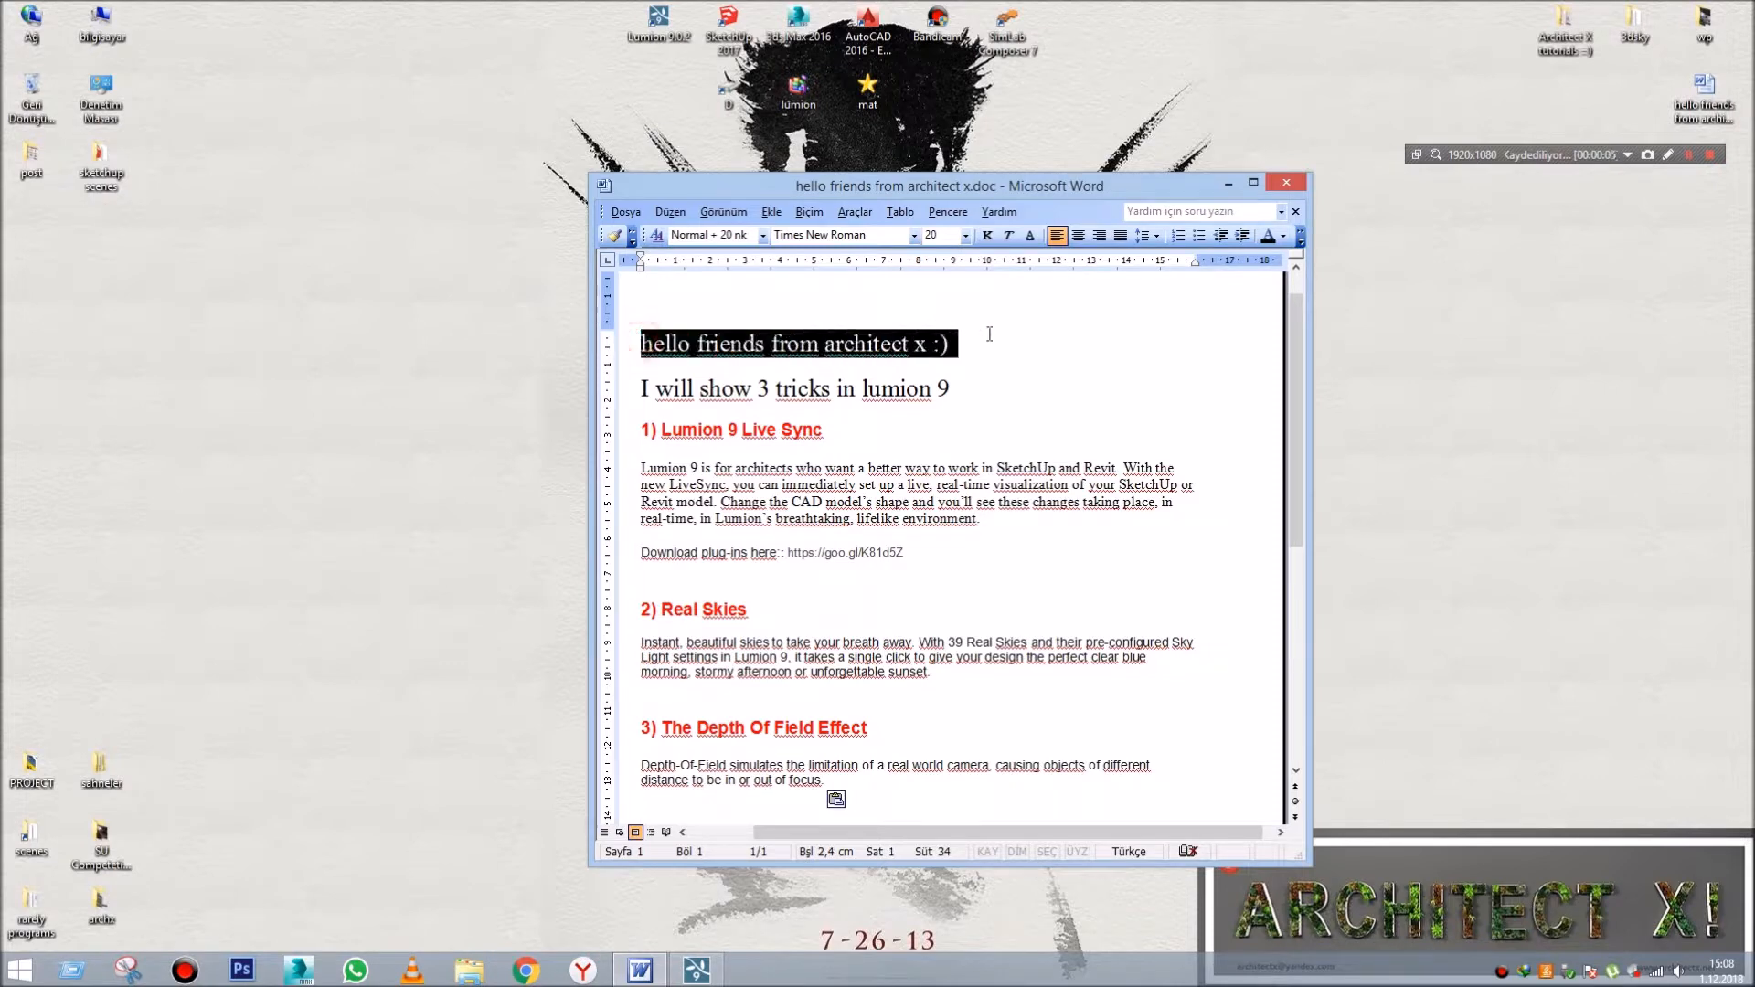
pyautogui.click(1064, 349)
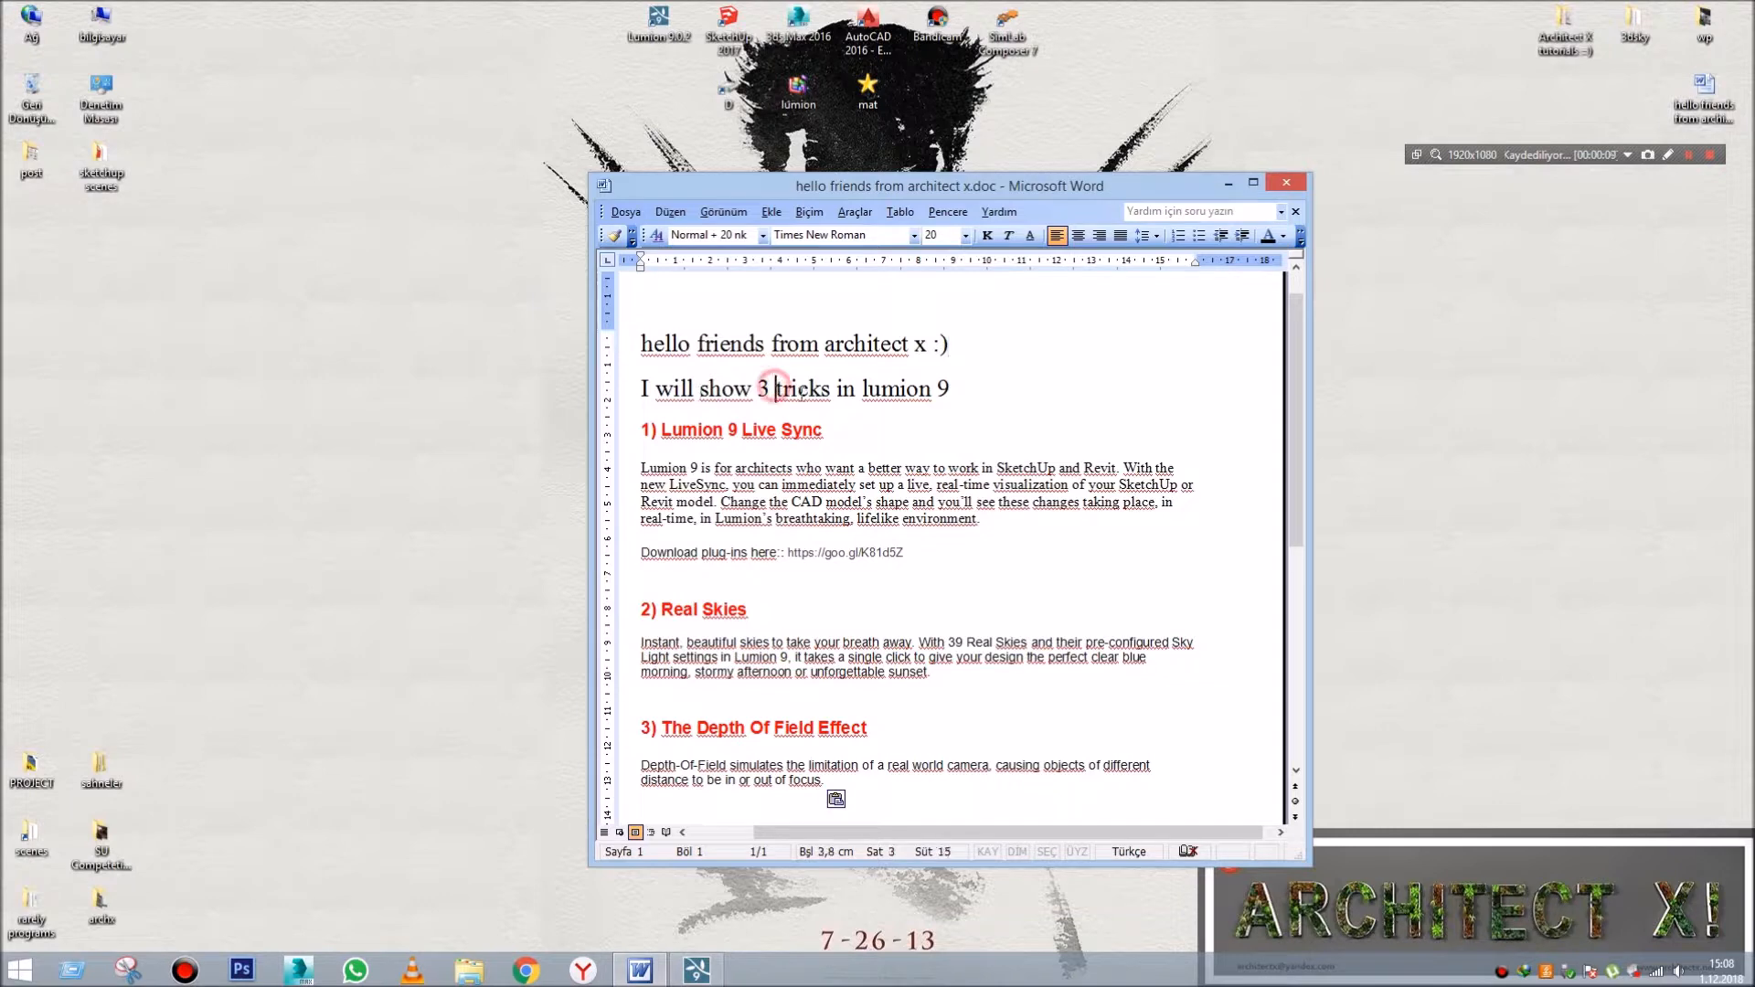
pyautogui.click(956, 388)
pyautogui.moveTo(657, 429); pyautogui.dragTo(827, 430)
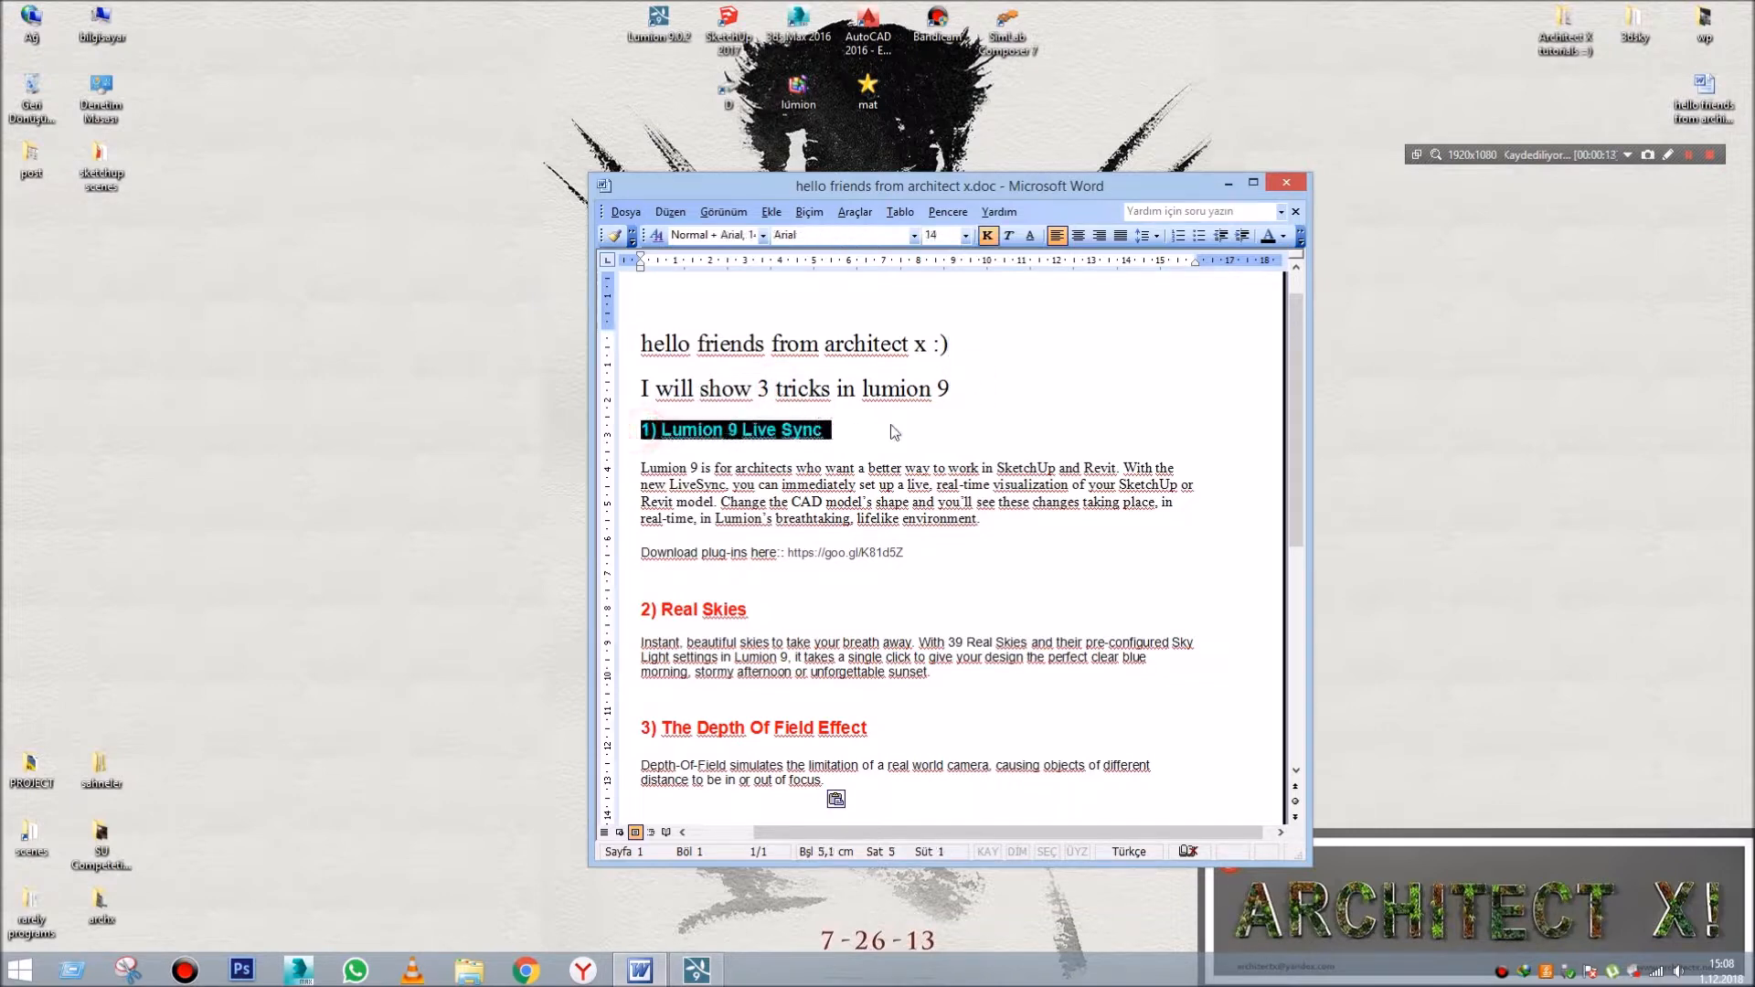
pyautogui.click(891, 425)
pyautogui.click(963, 560)
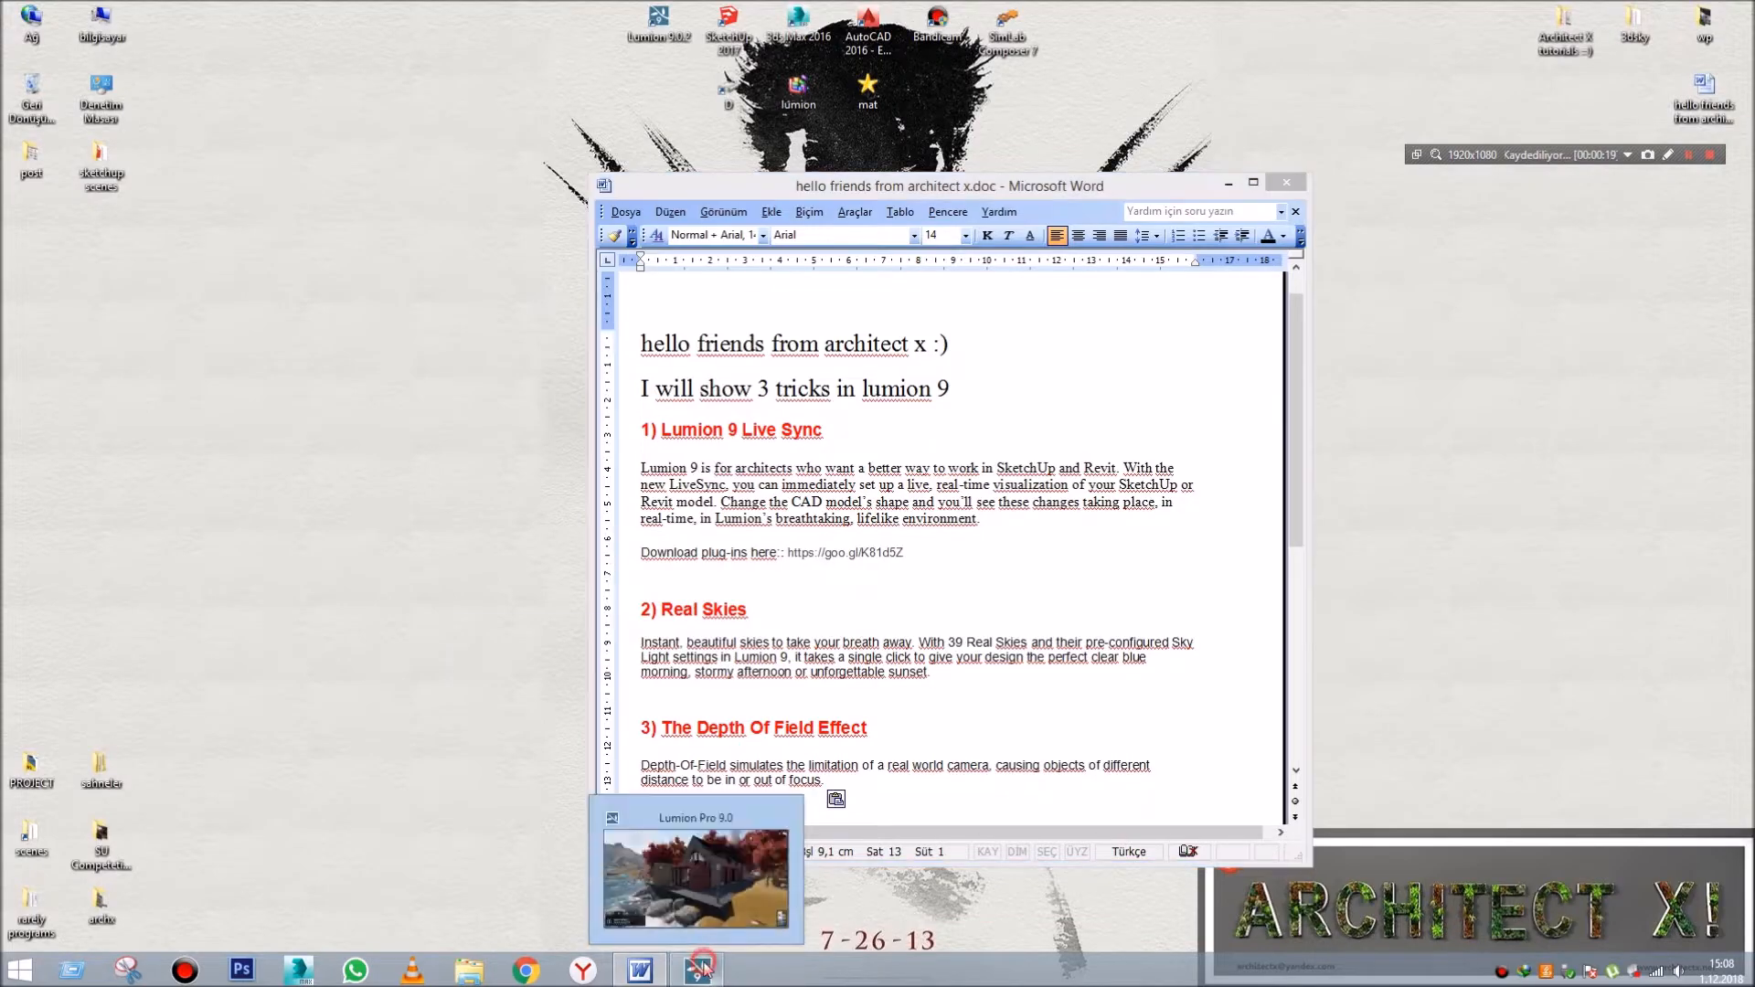
# - Switch to Lumion Pro 9.0 and look around the house scene by the water
pyautogui.click(705, 967)
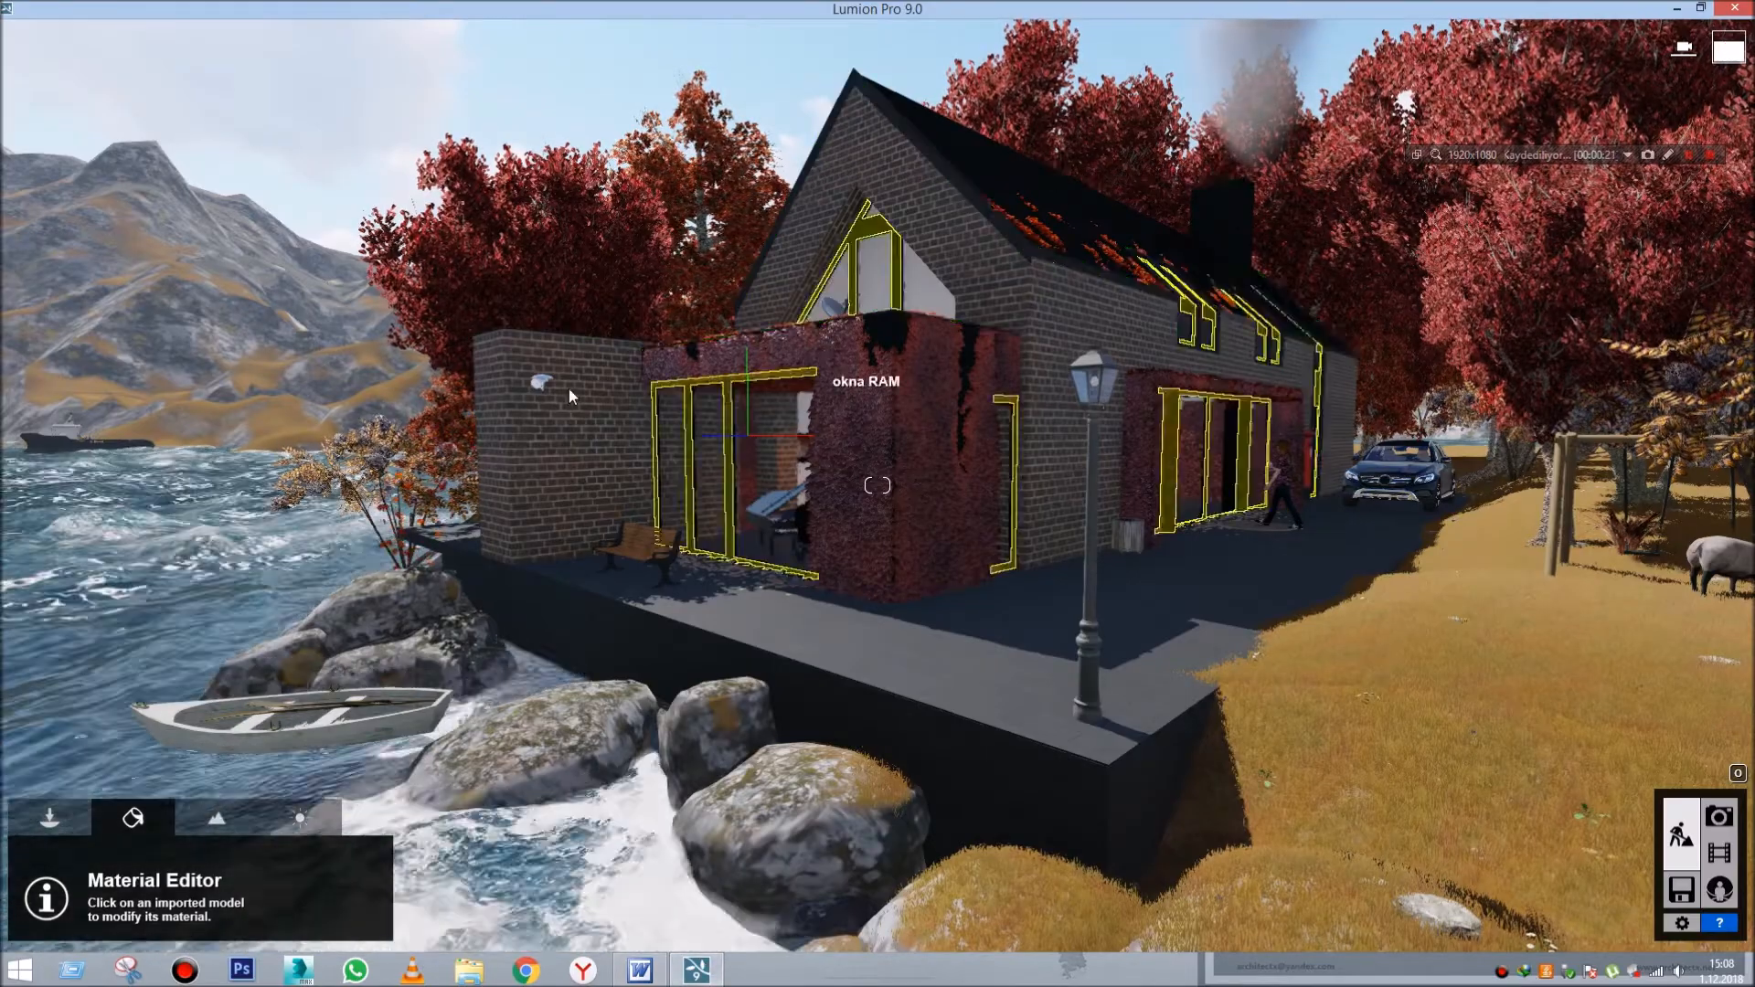
pyautogui.press('s')
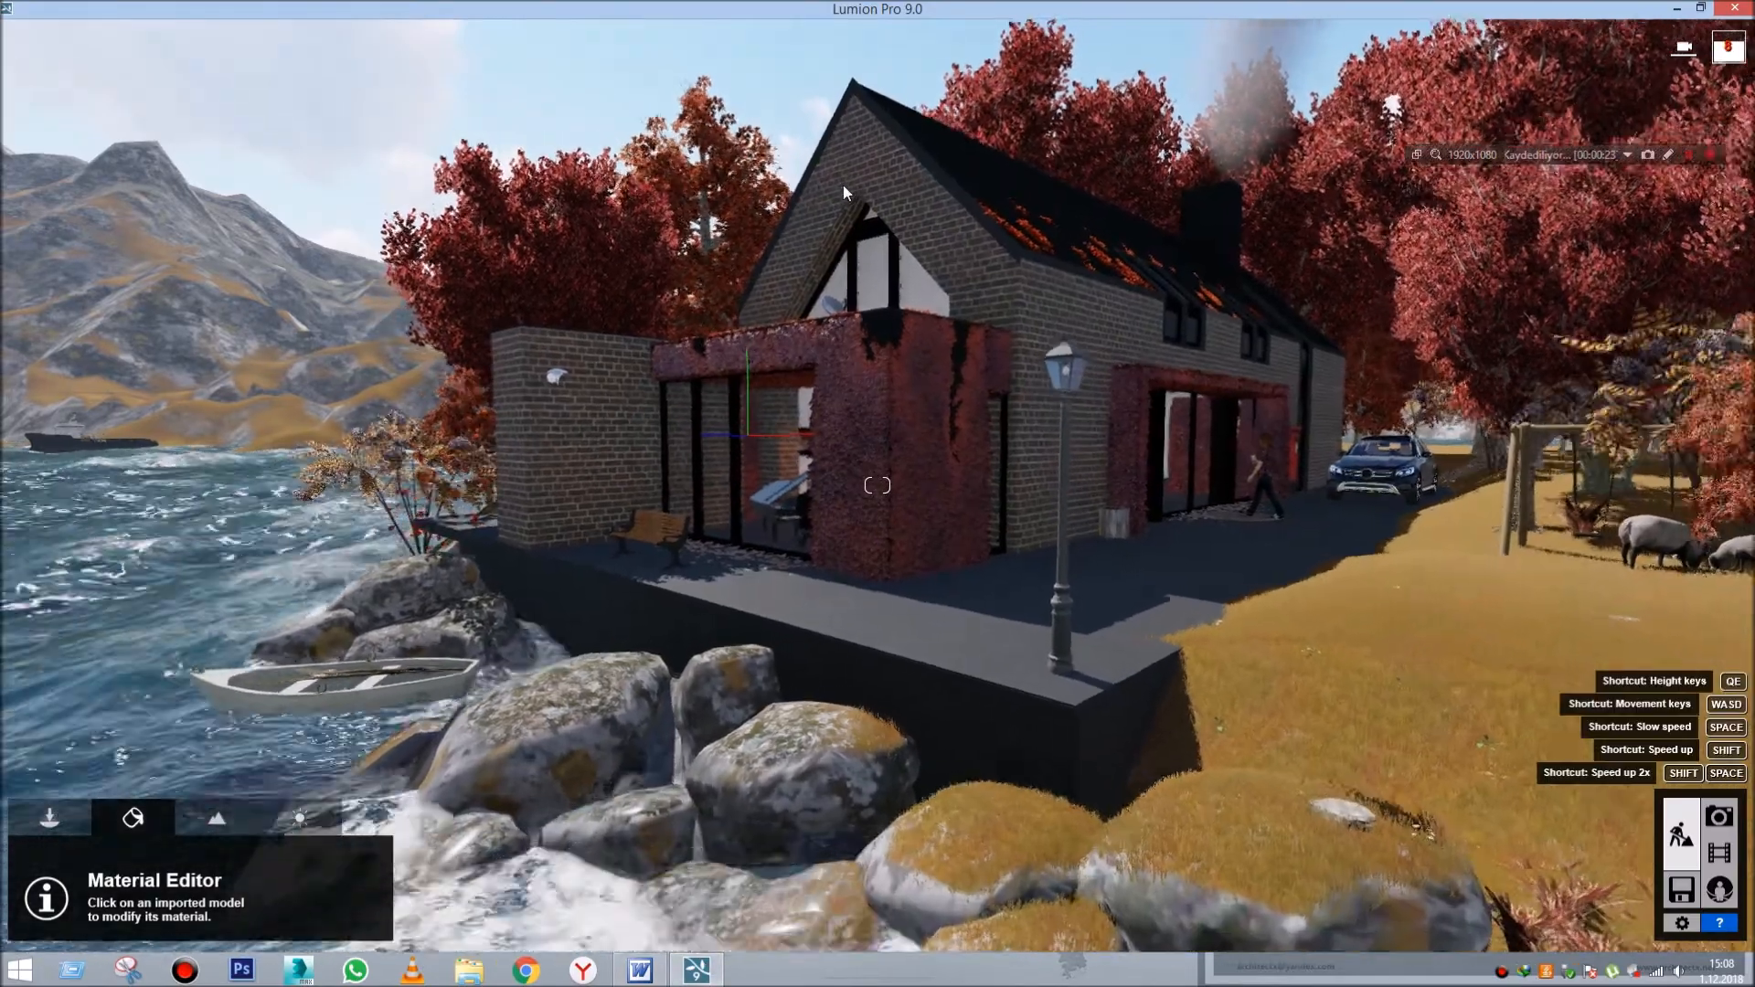
pyautogui.press('w')
pyautogui.moveTo(939, 274); pyautogui.dragTo(919, 325, button='right')
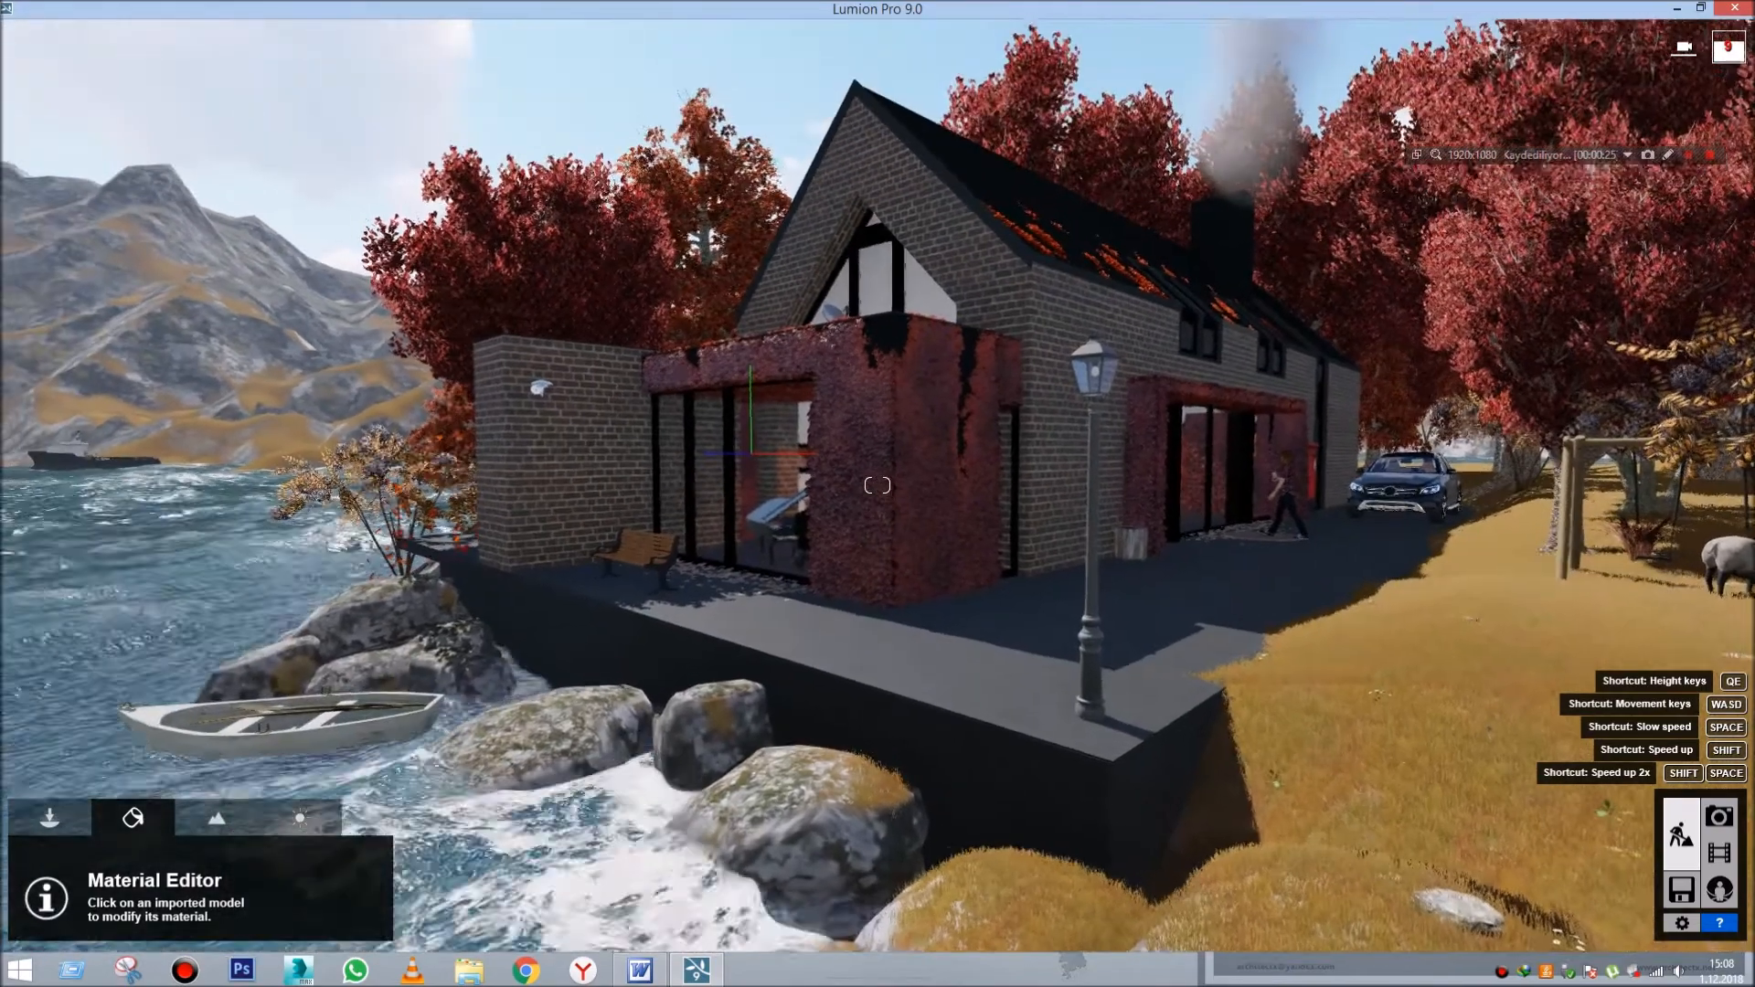
# - Back in the Word document, add a non-bold line under the Live Sync heading: "(if we need edit model in sketchup how can we i will show now)"
pyautogui.hotkey('alt', 'Tab')
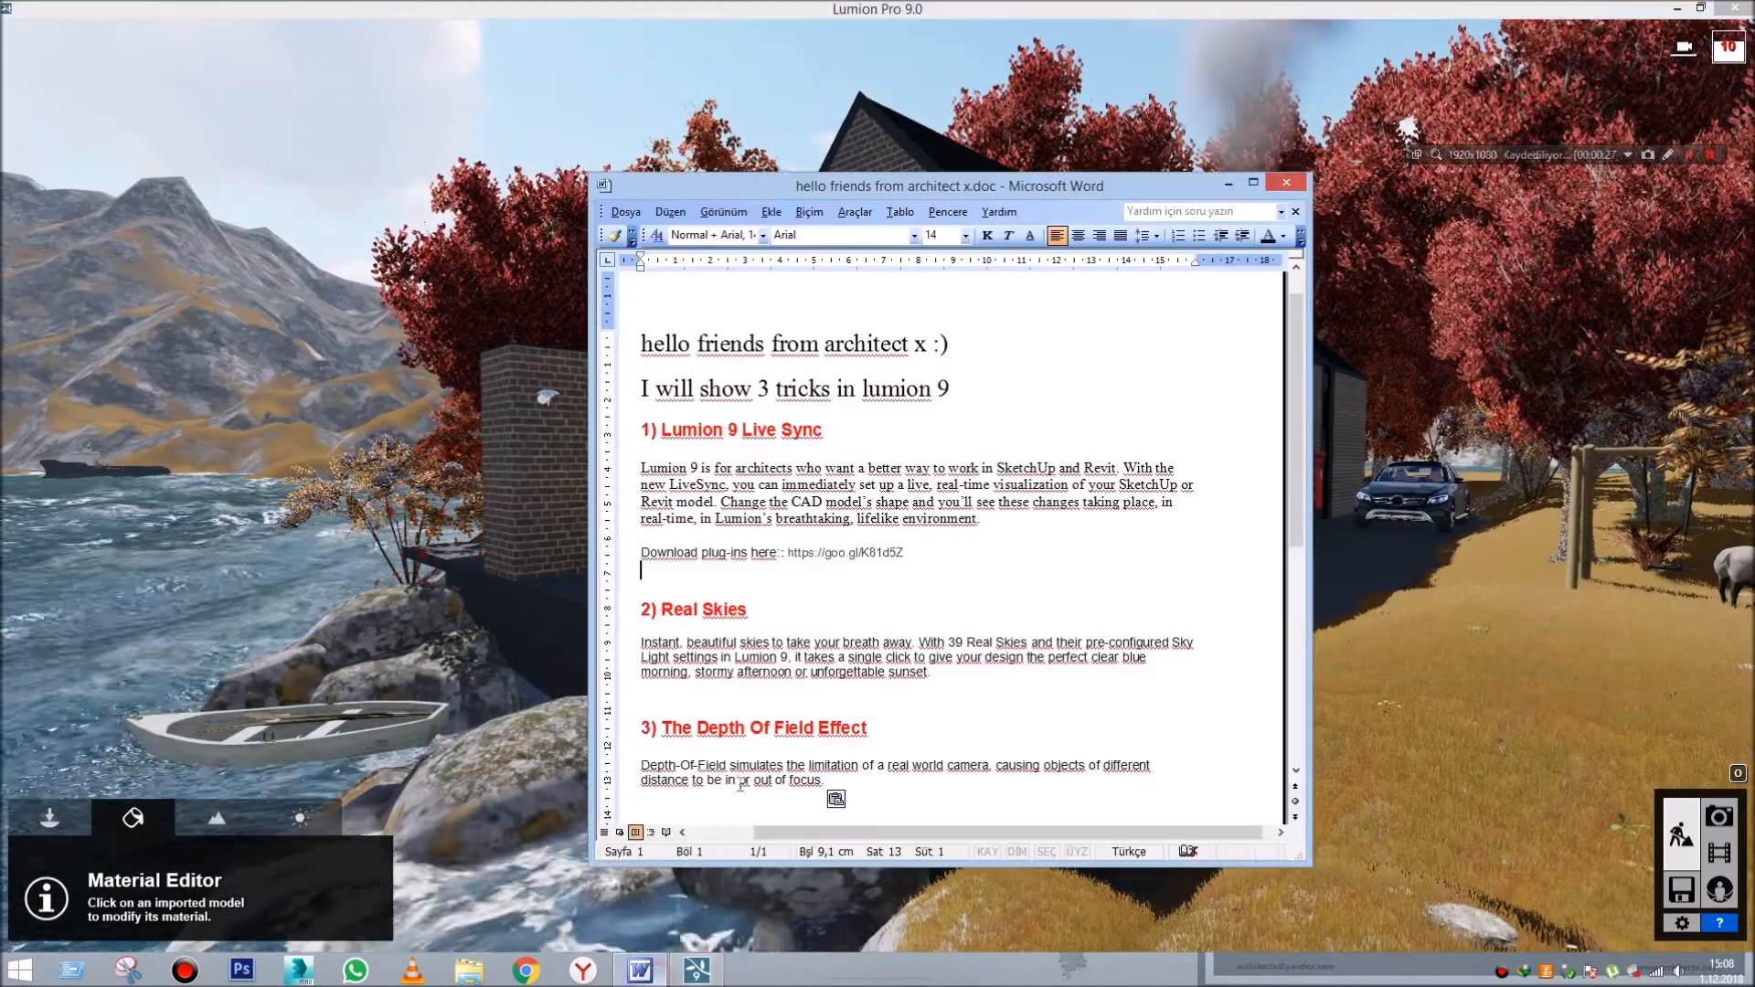
pyautogui.click(886, 436)
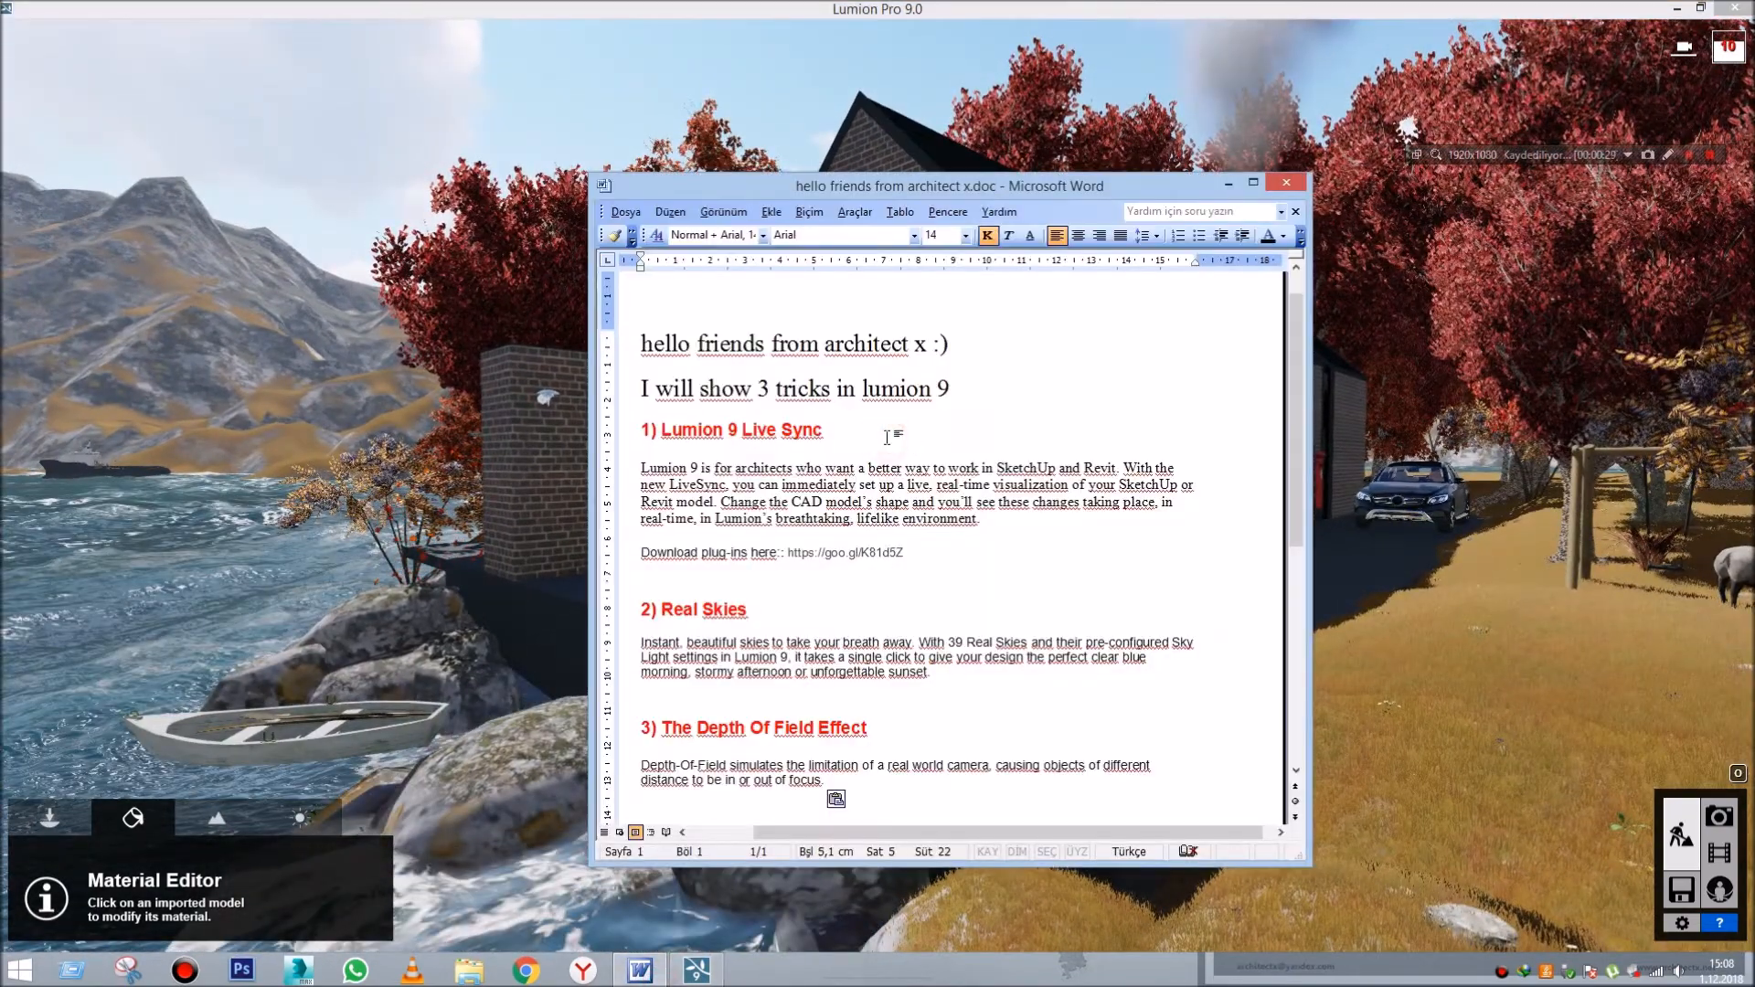
pyautogui.press('Return')
pyautogui.press('Return')
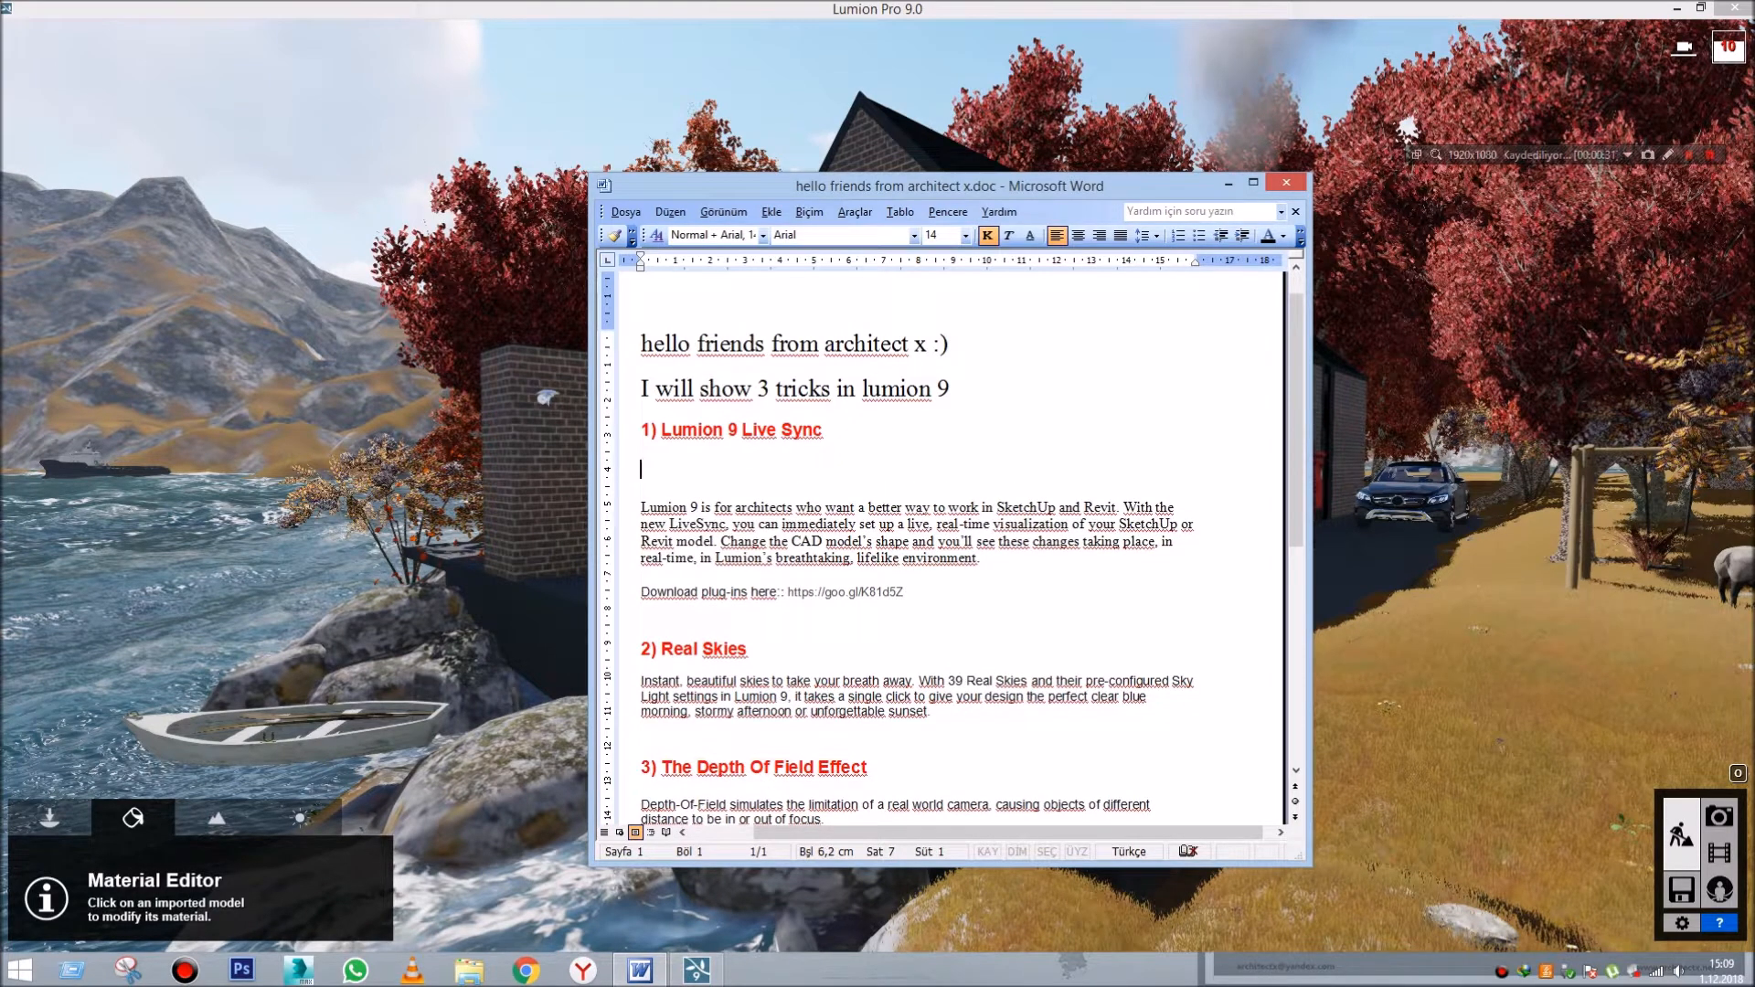
pyautogui.write('(')
pyautogui.click(987, 235)
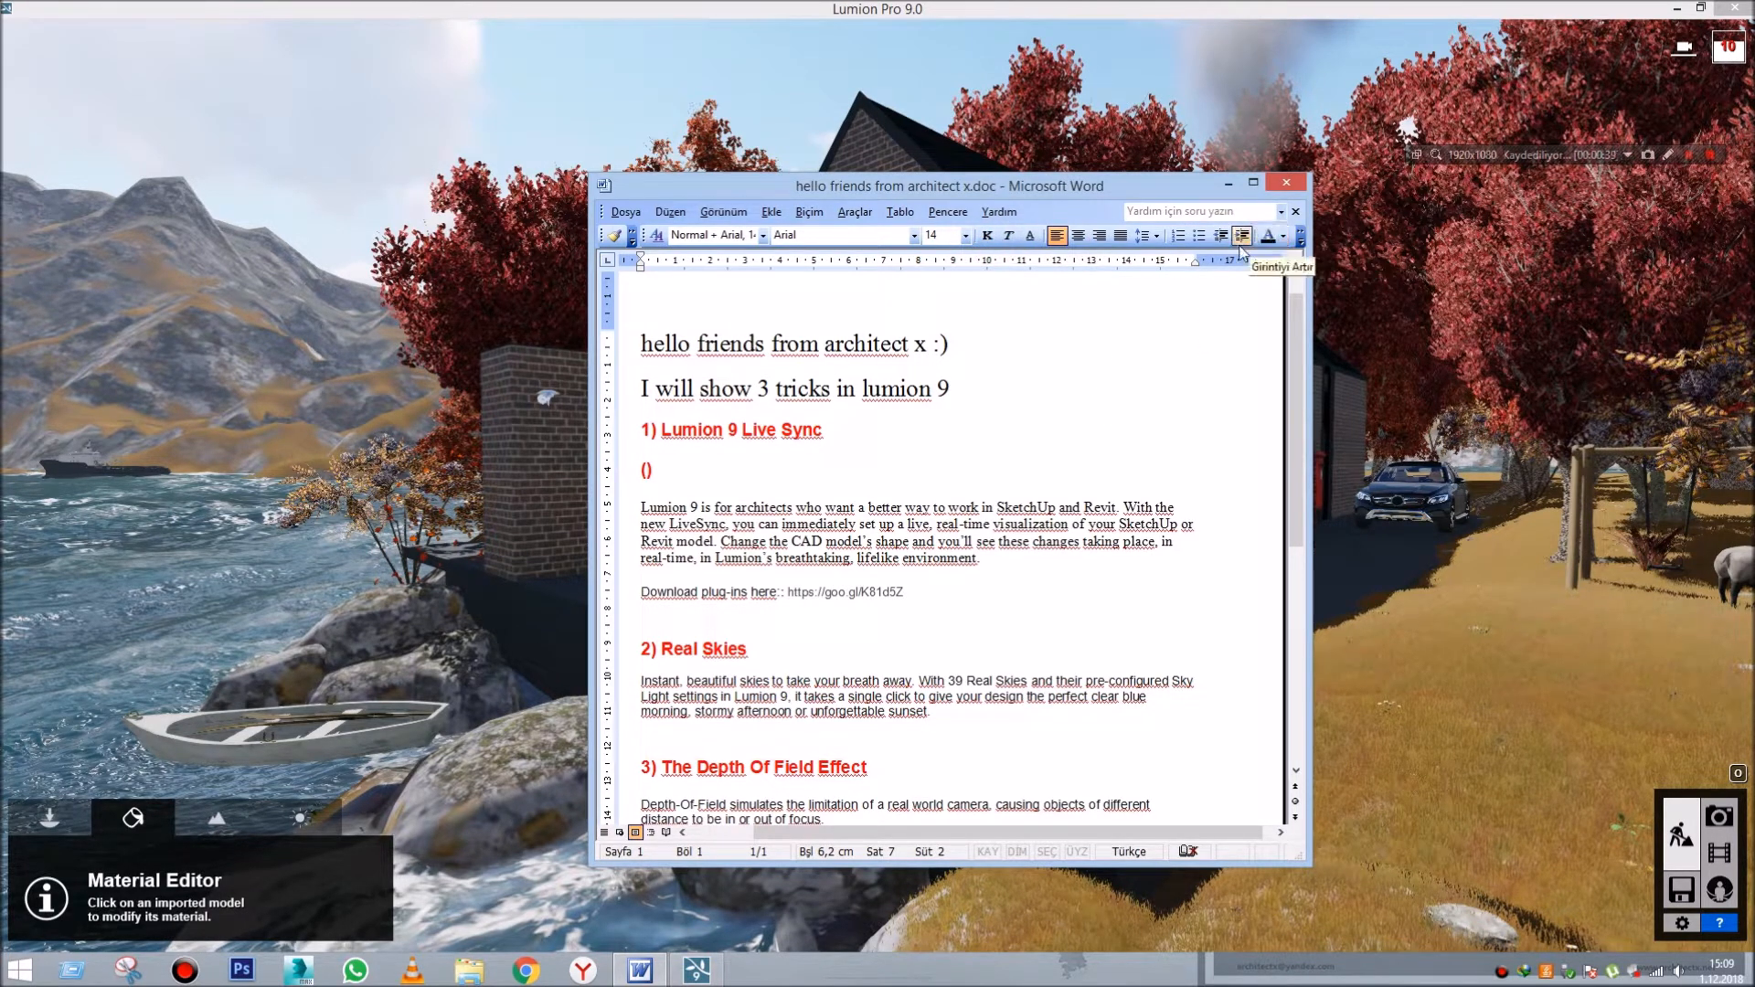
pyautogui.write('if ')
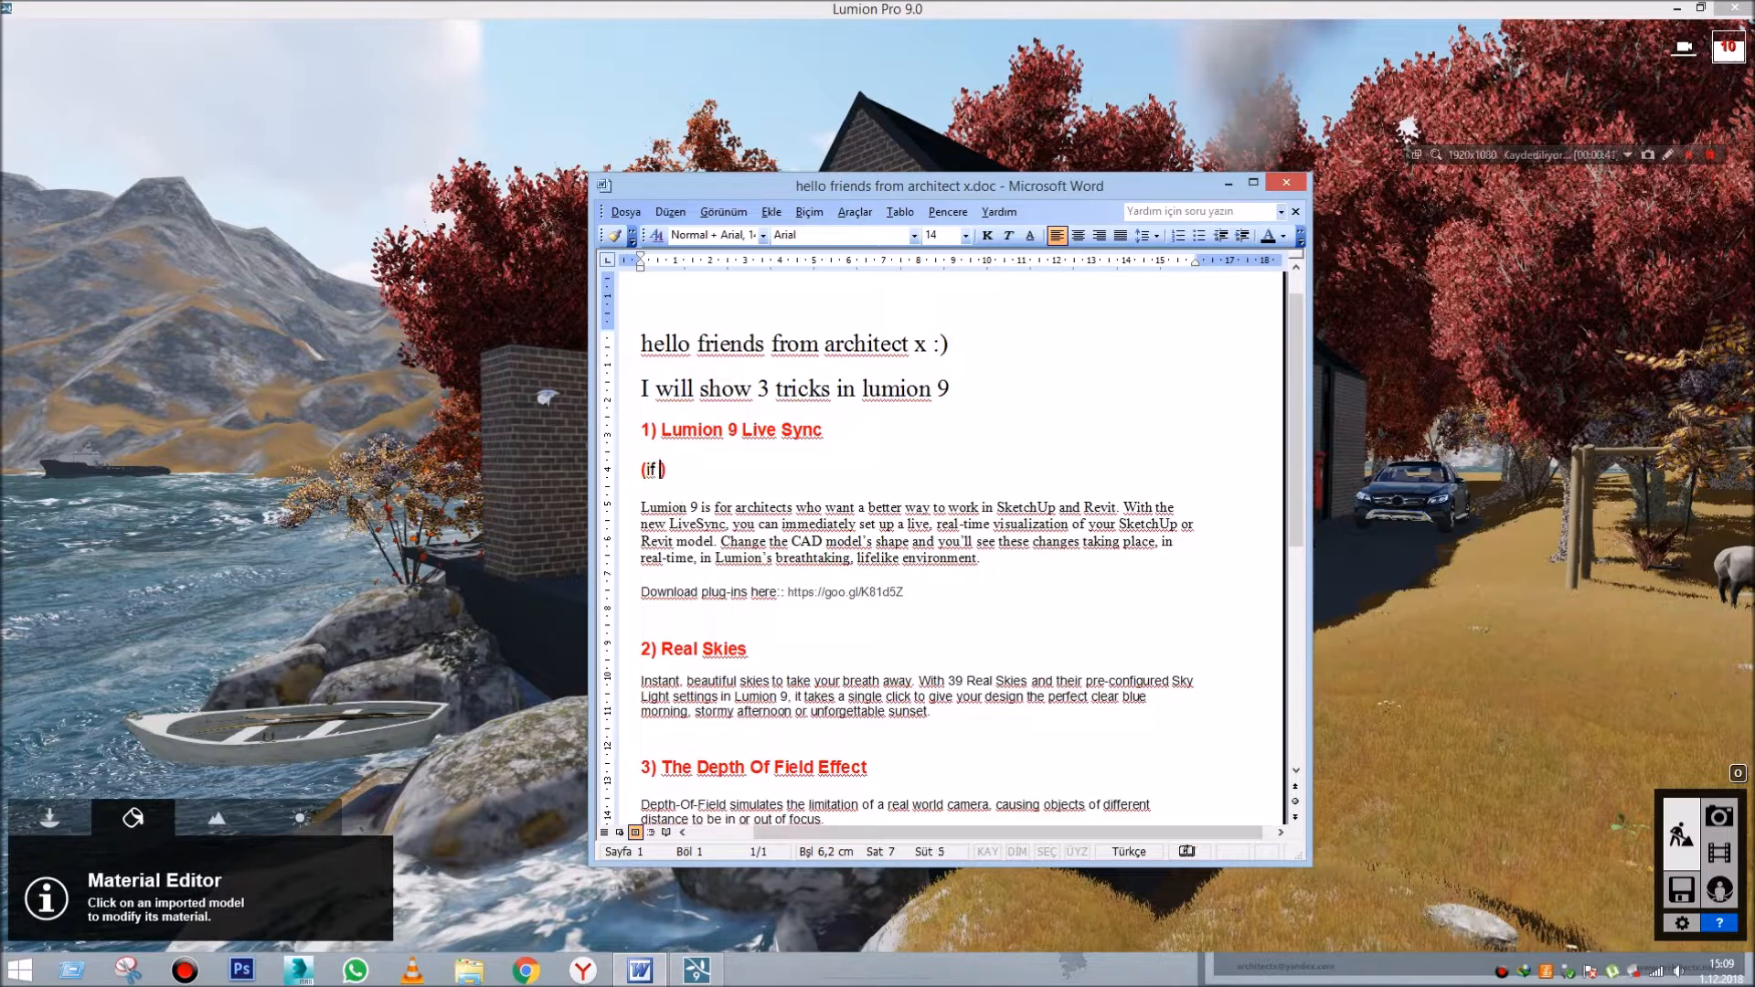
pyautogui.write('we need edit model')
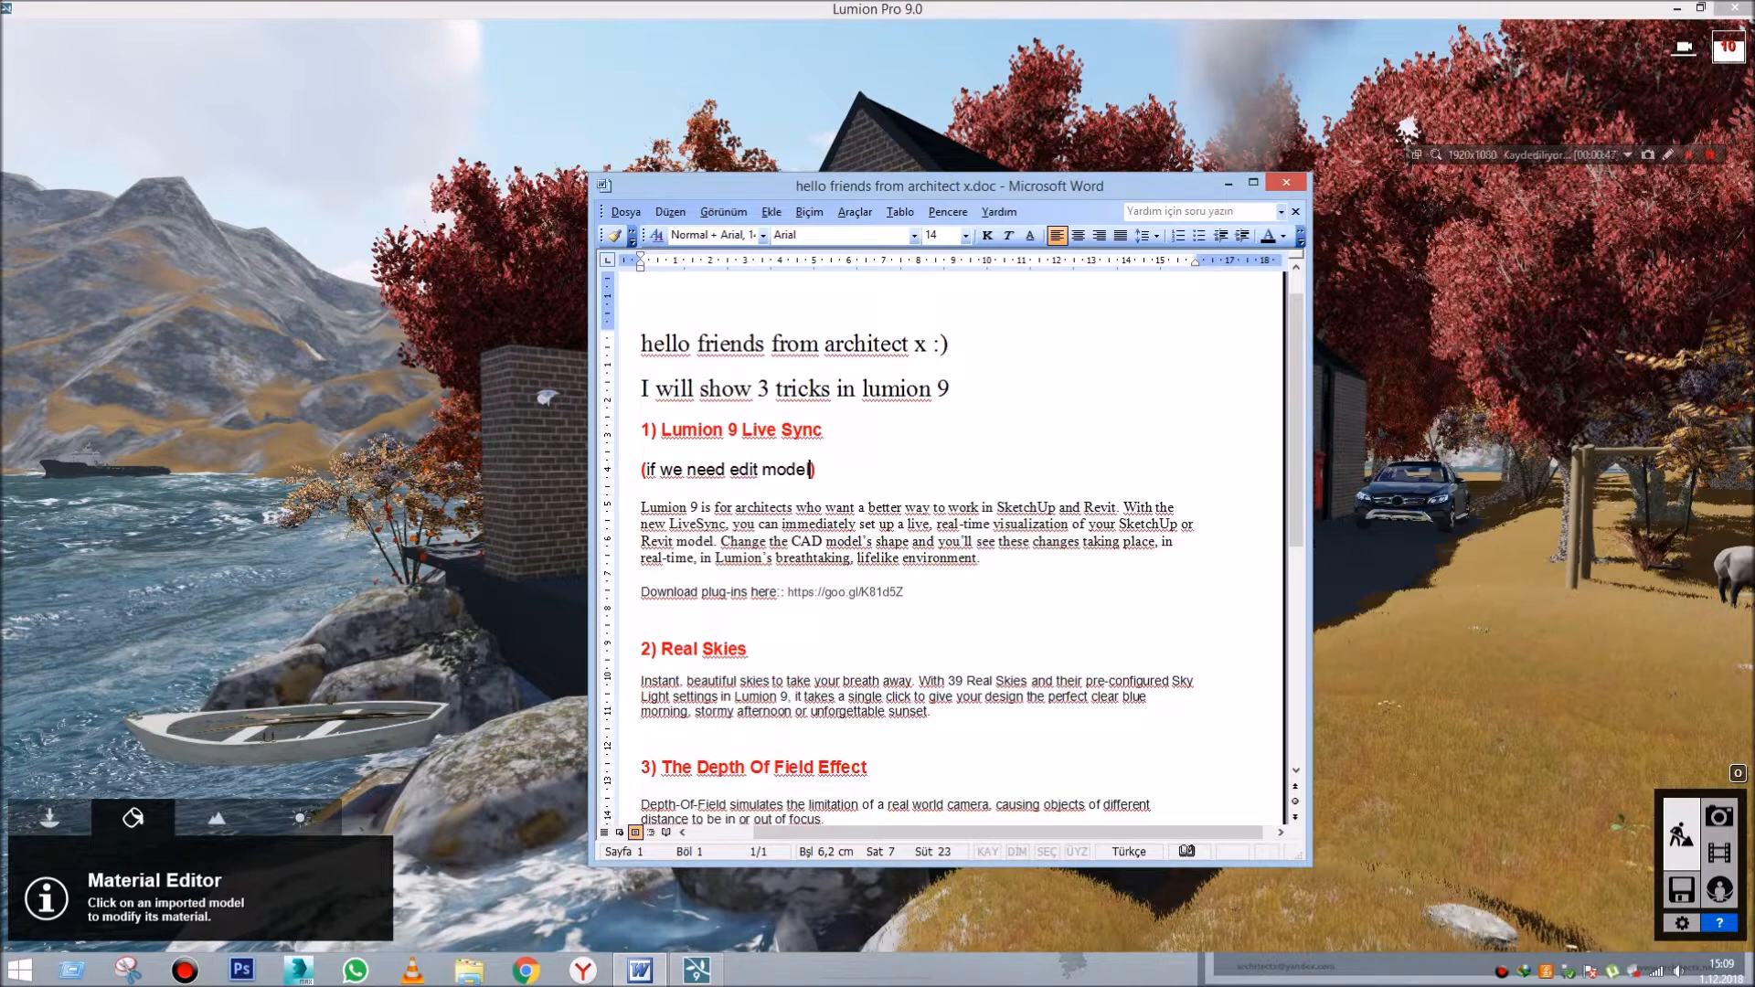
pyautogui.write(' in sketchup')
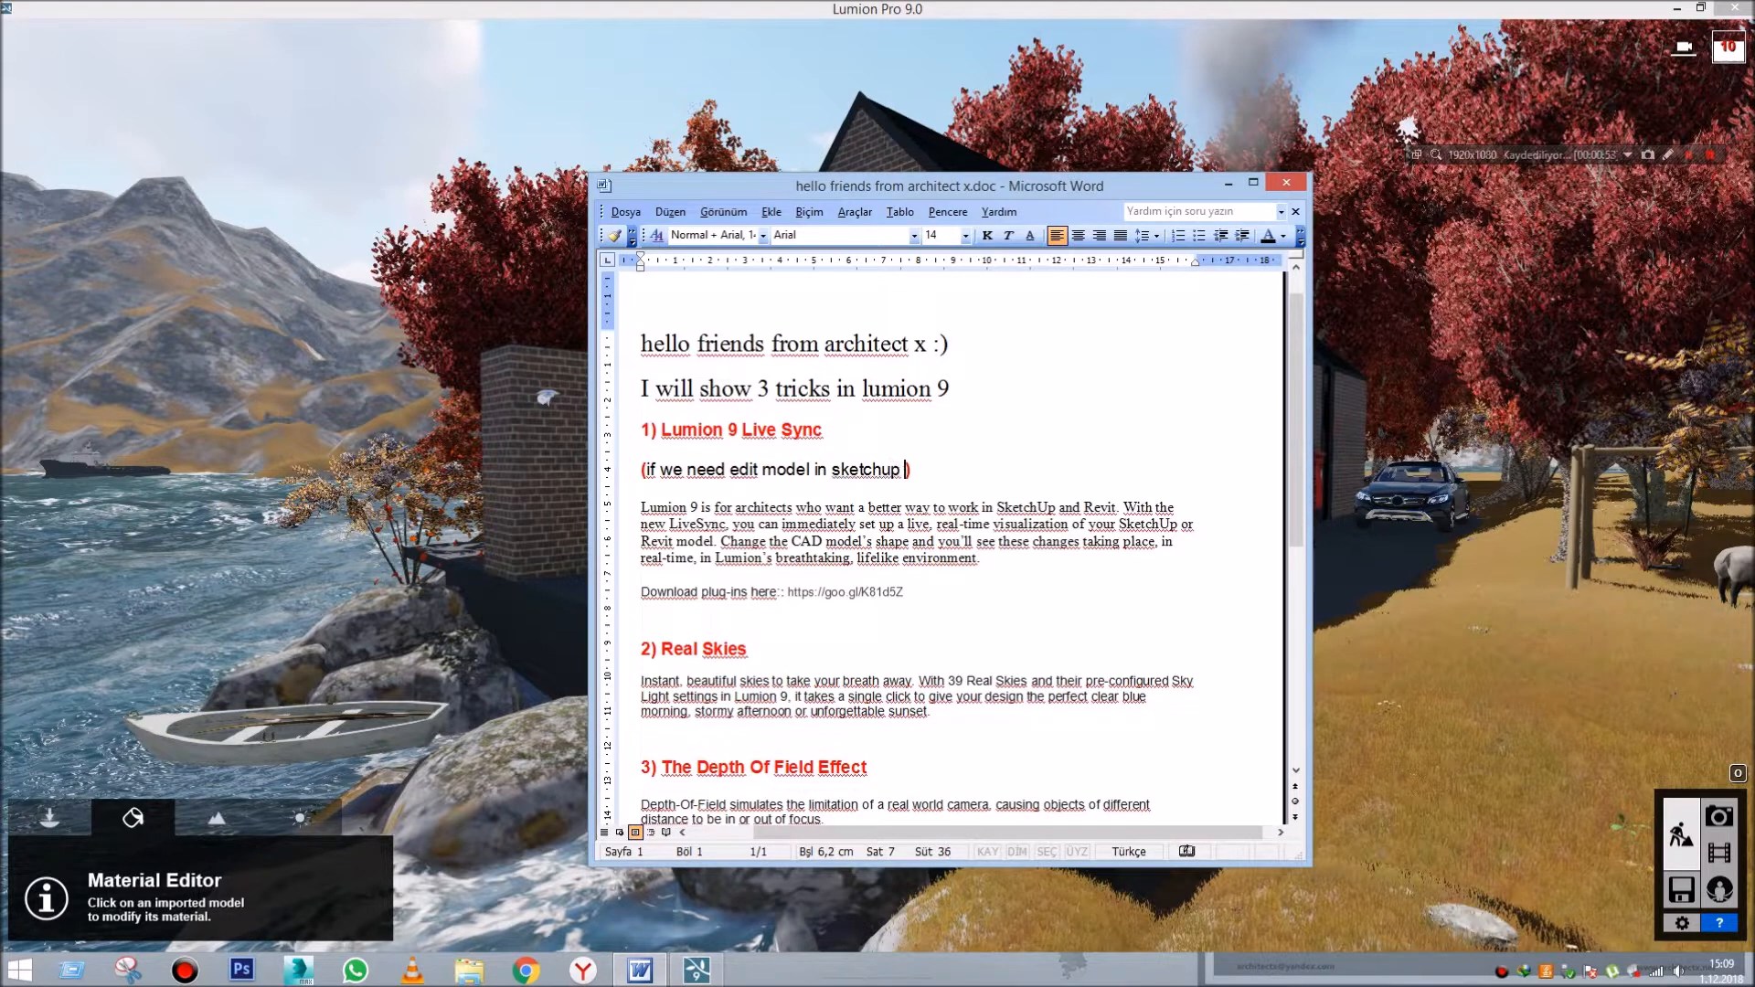
pyautogui.write(' how can we i will show ')
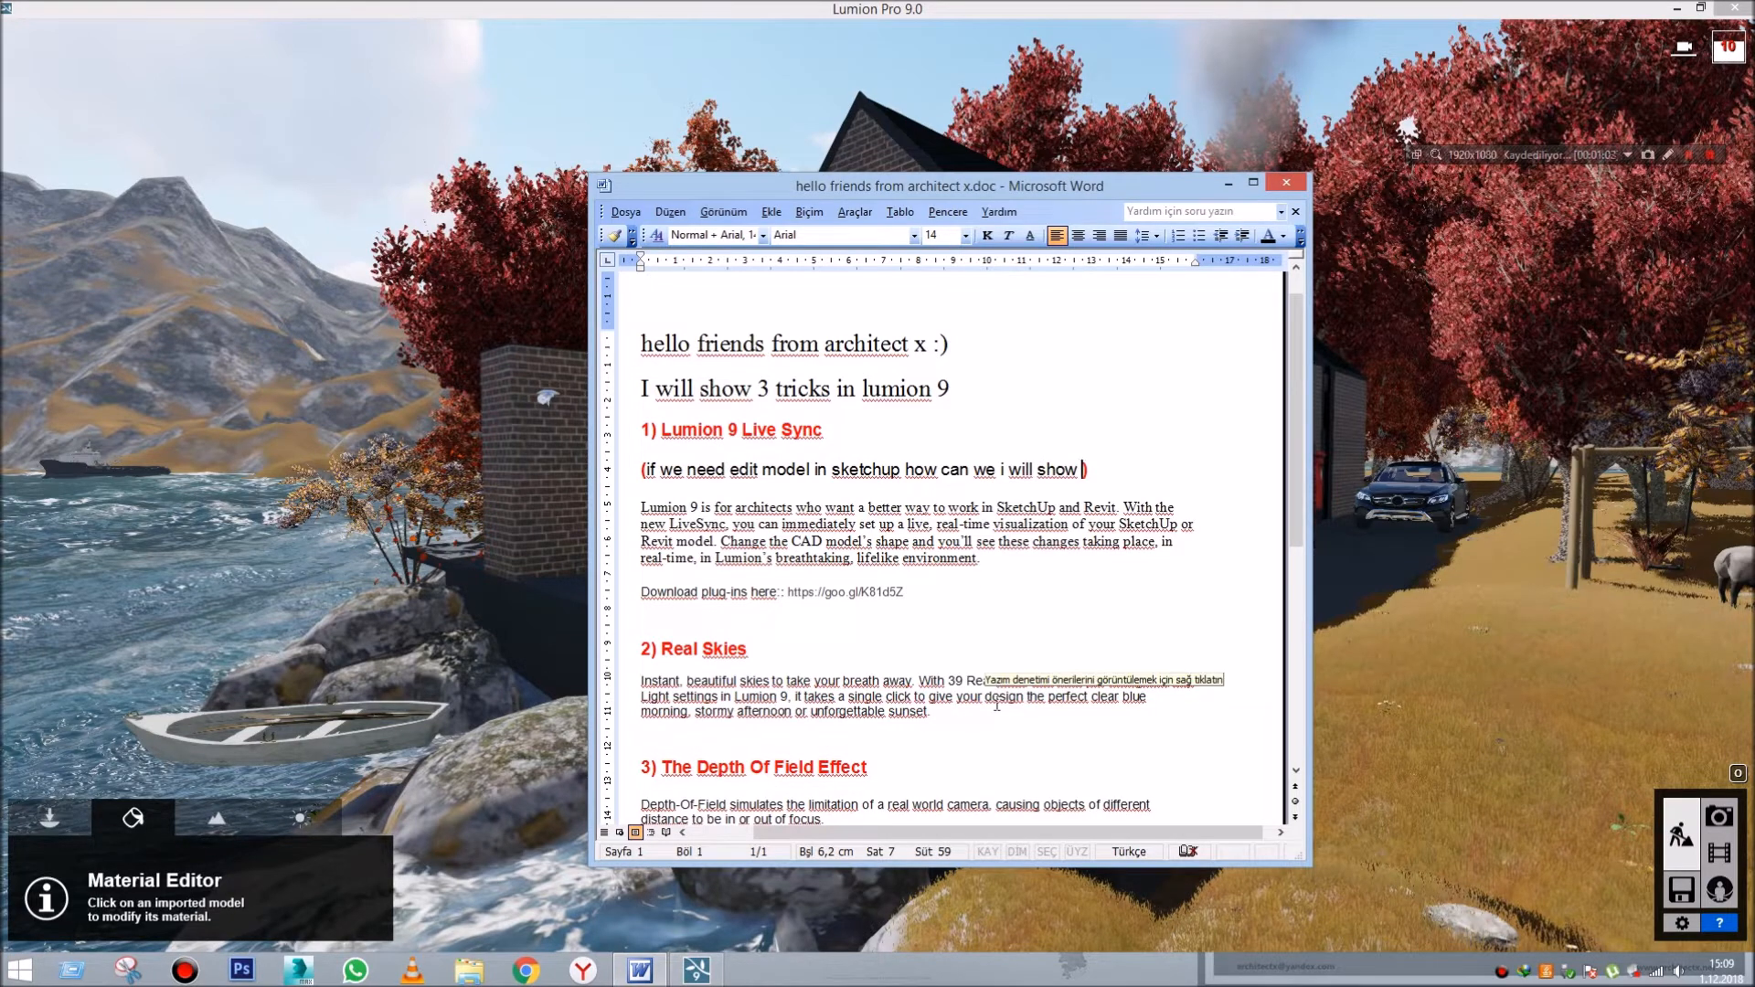
pyautogui.write('now')
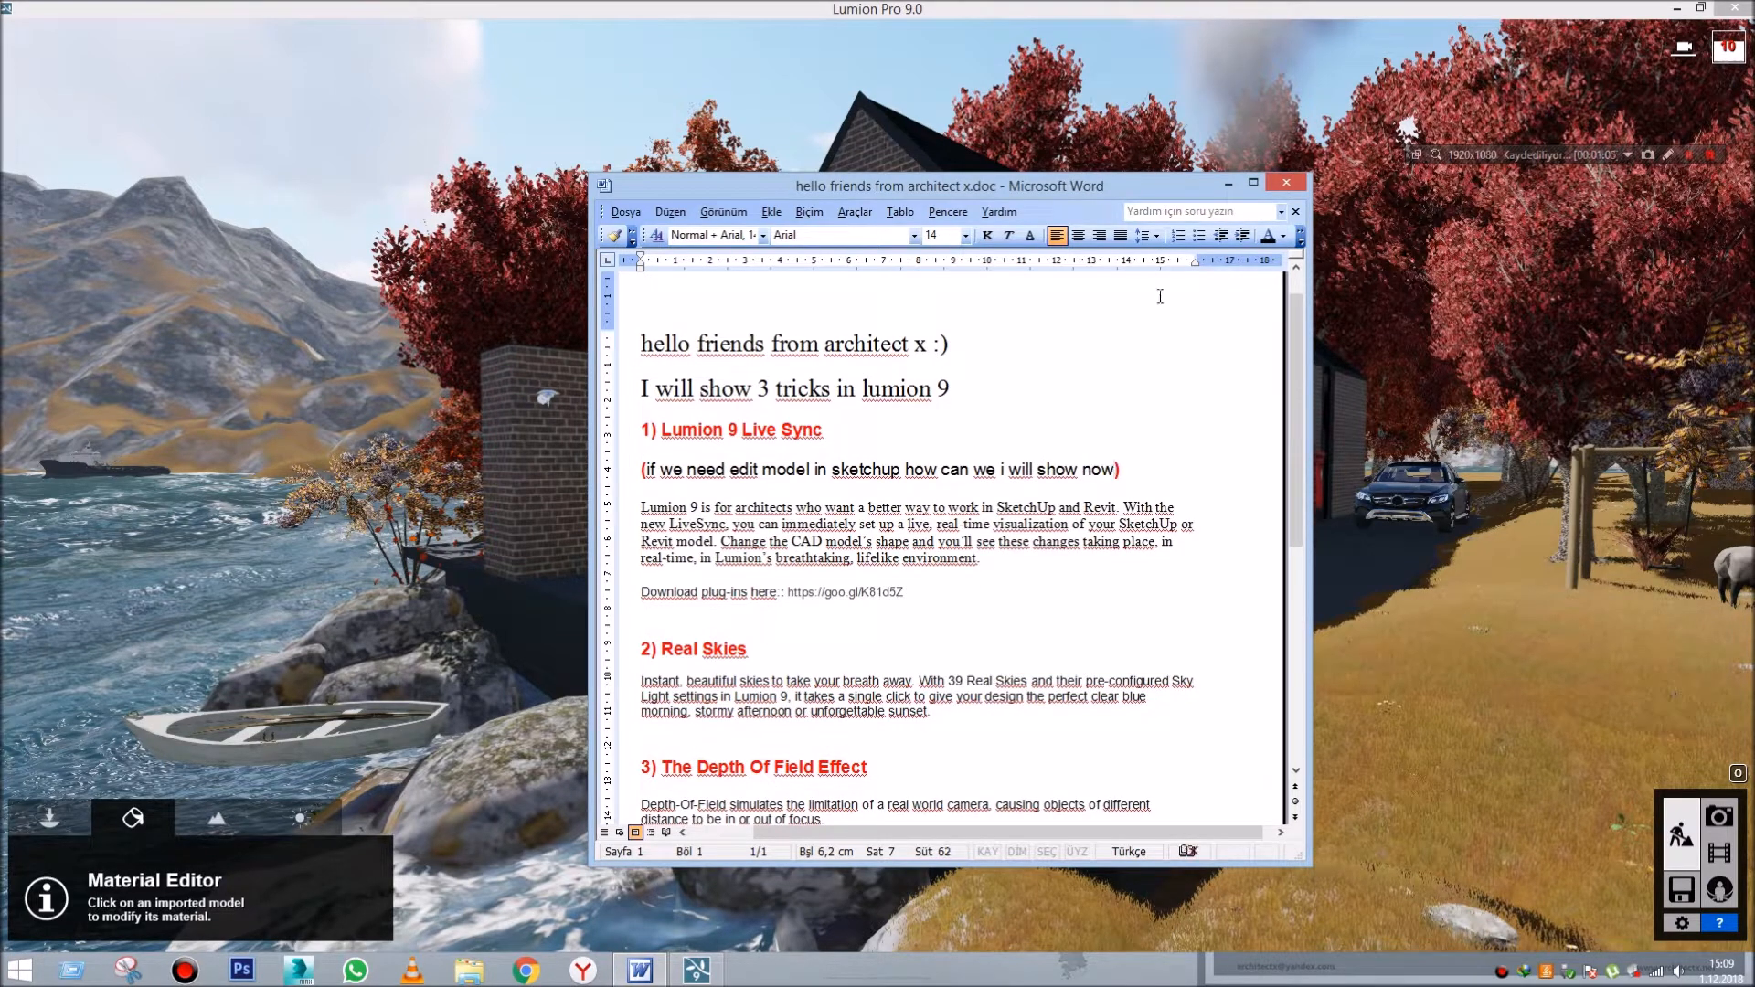
# - Minimize the document and resize the Lumion window to occupy only the right part of the desktop
pyautogui.click(1228, 183)
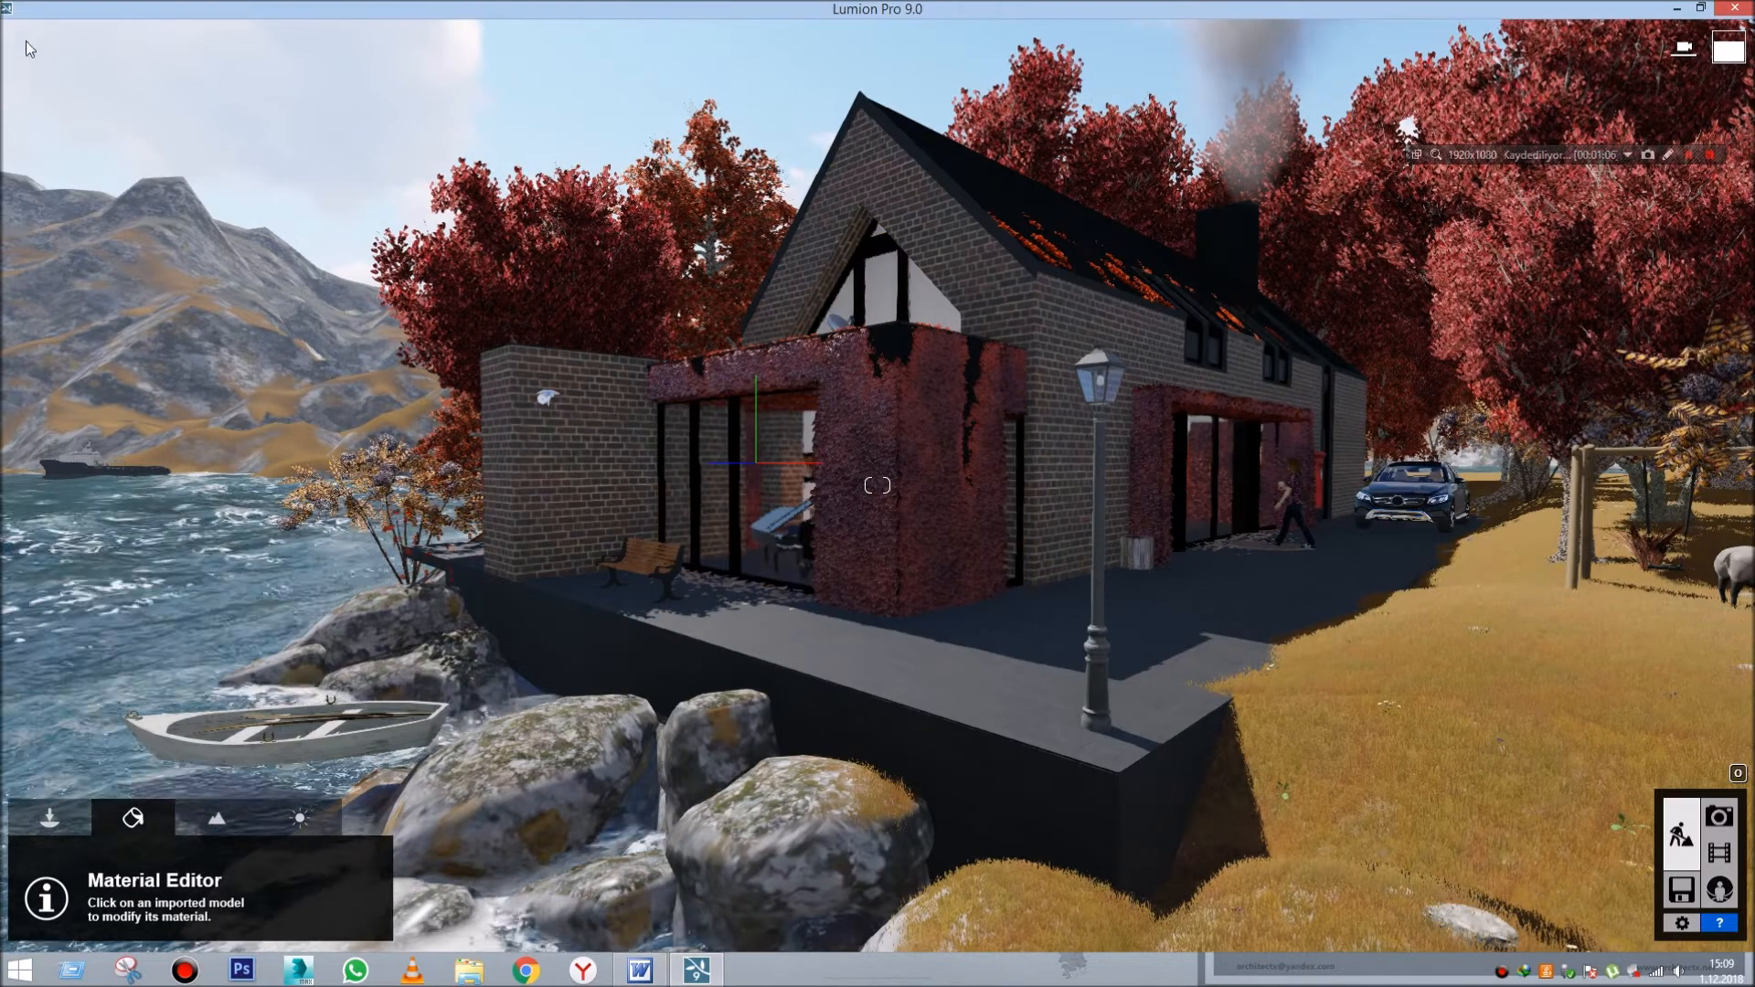
pyautogui.moveTo(63, 5); pyautogui.dragTo(701, 19)
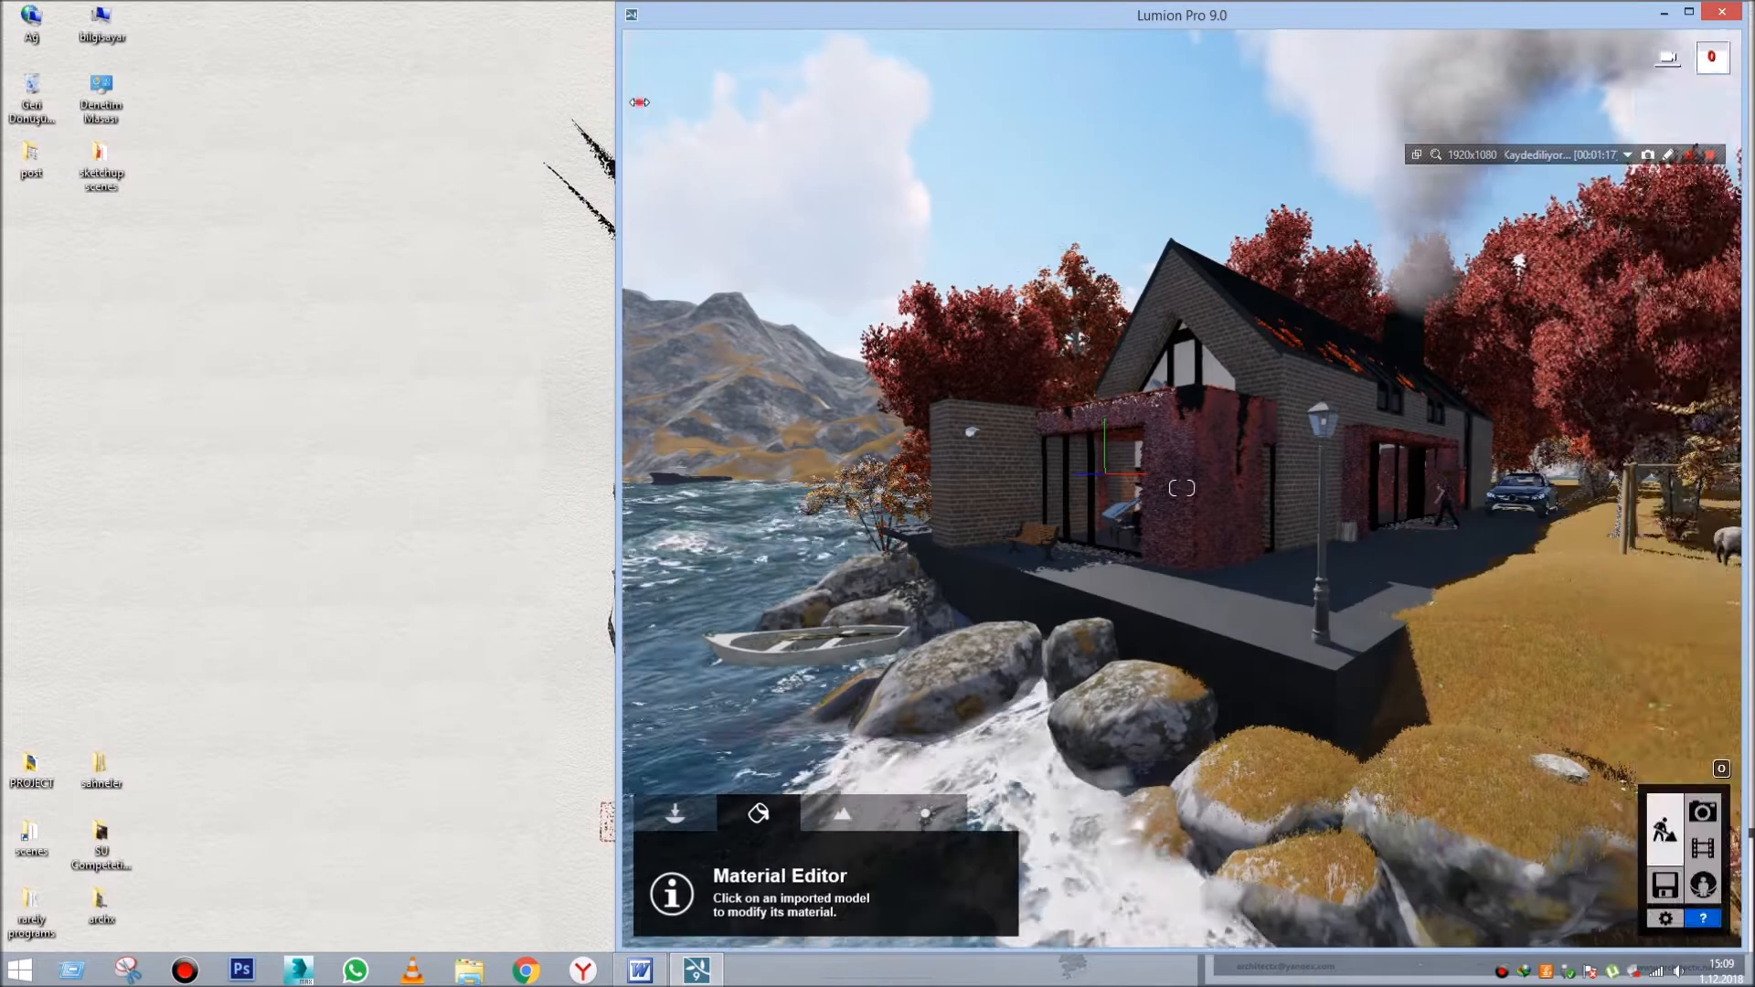
pyautogui.moveTo(616, 99); pyautogui.dragTo(1017, 89)
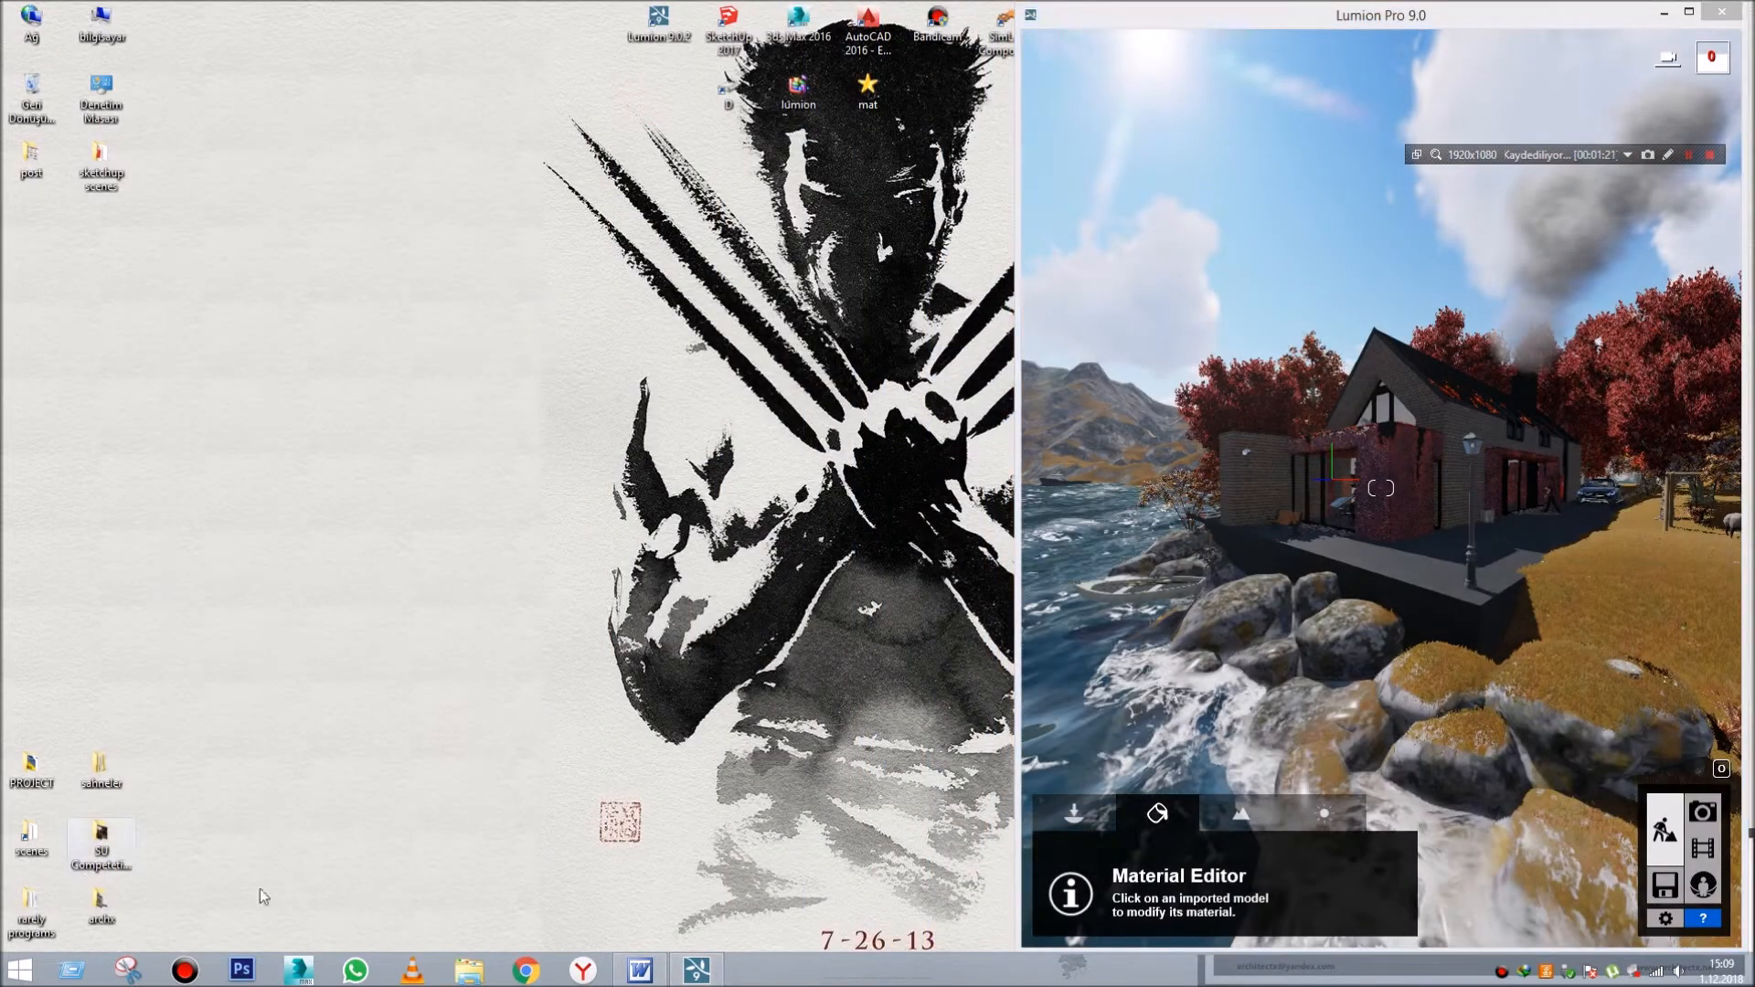
# - Open 3d+model+RD+01b+(export)+zmenseny.skp from the SU Competetion 3 folder in SketchUp Pro 2017 and minimize the folder window
pyautogui.doubleClick(101, 833)
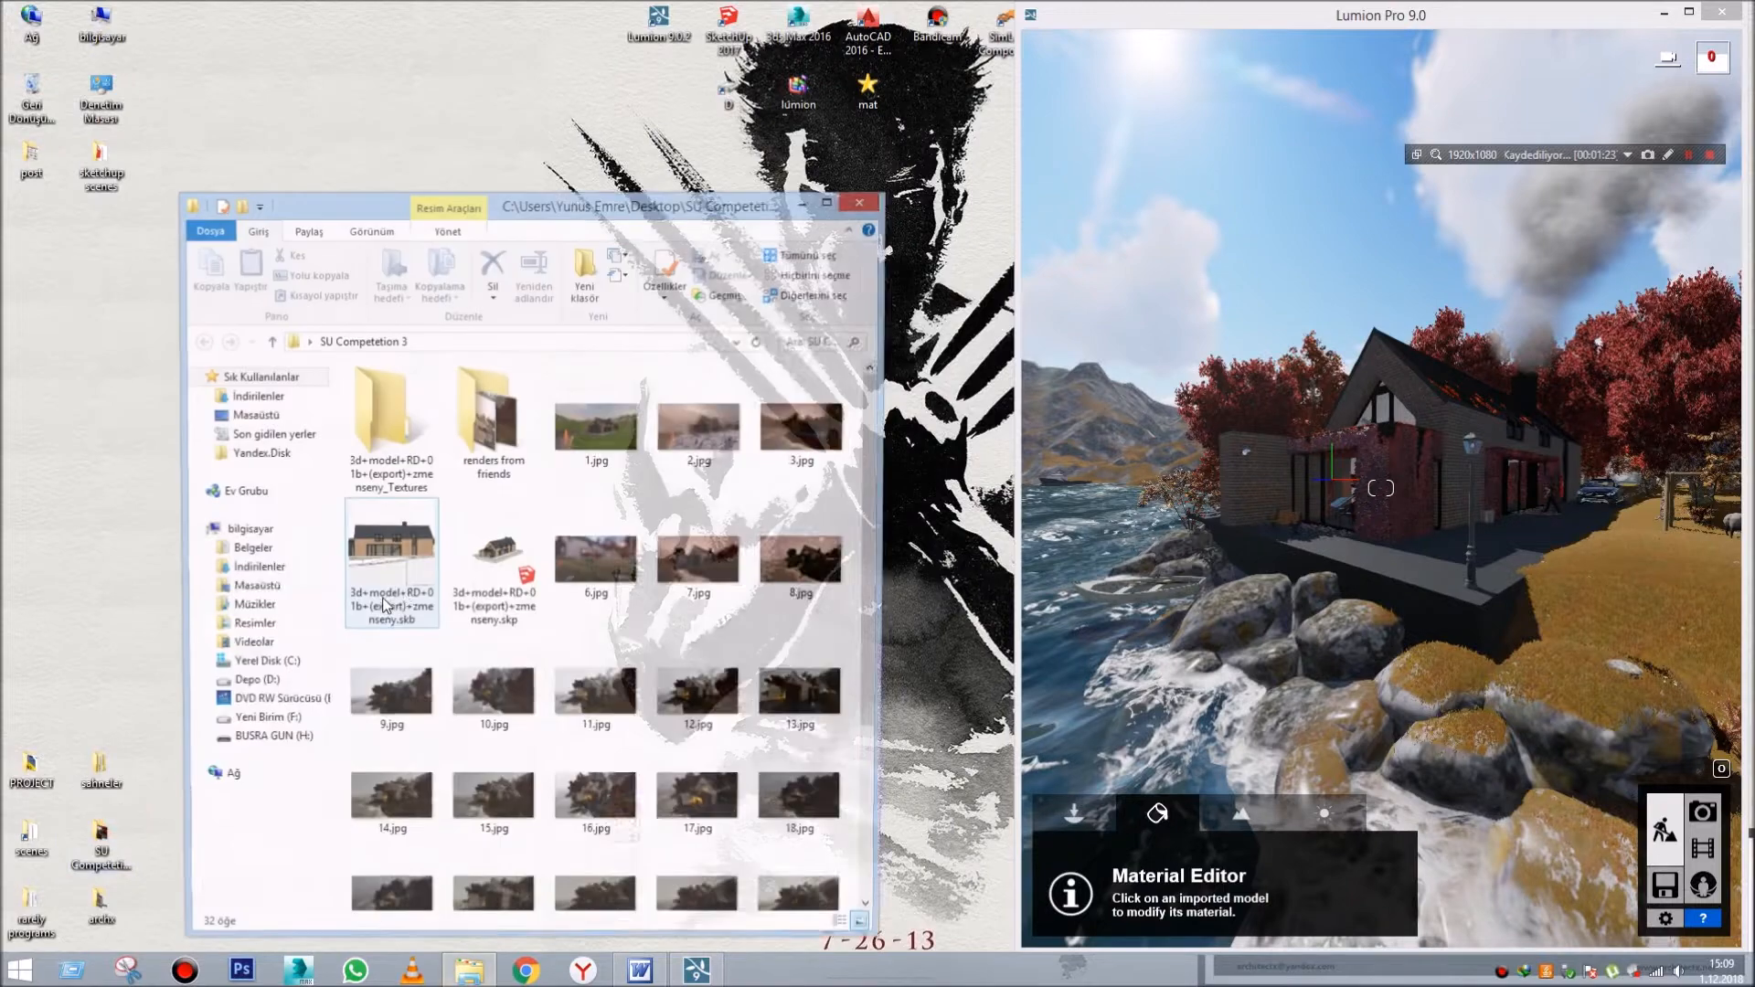
pyautogui.click(485, 430)
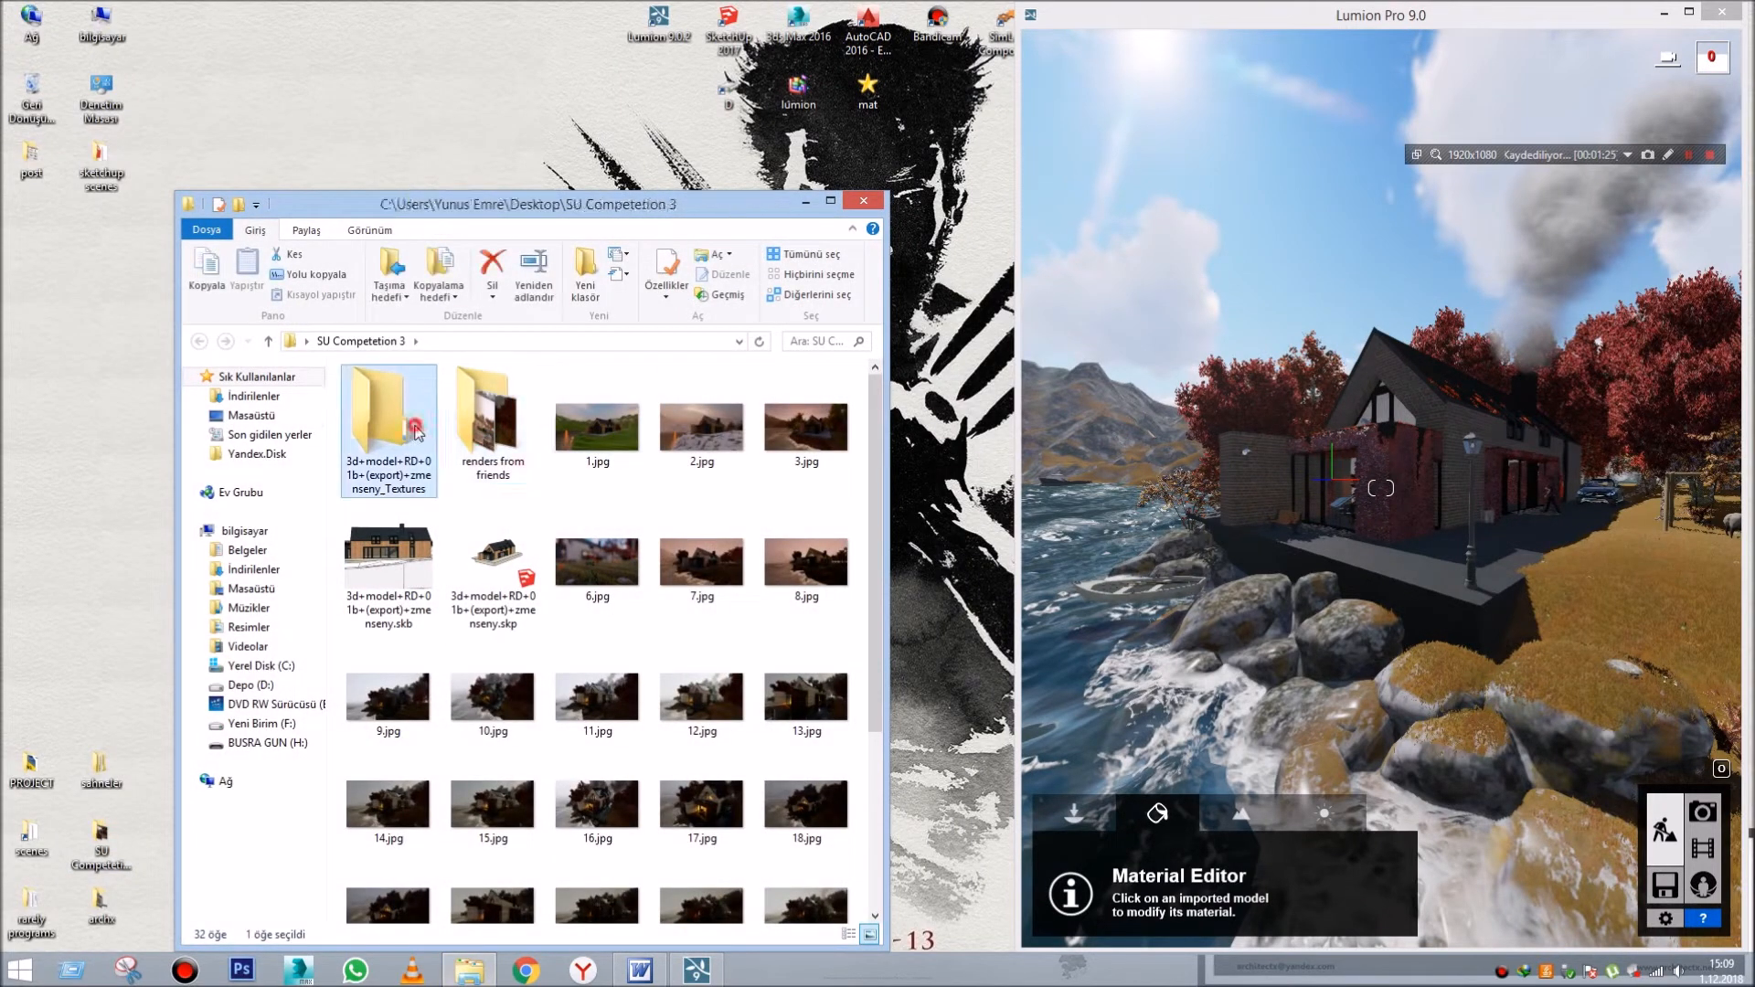
pyautogui.click(493, 549)
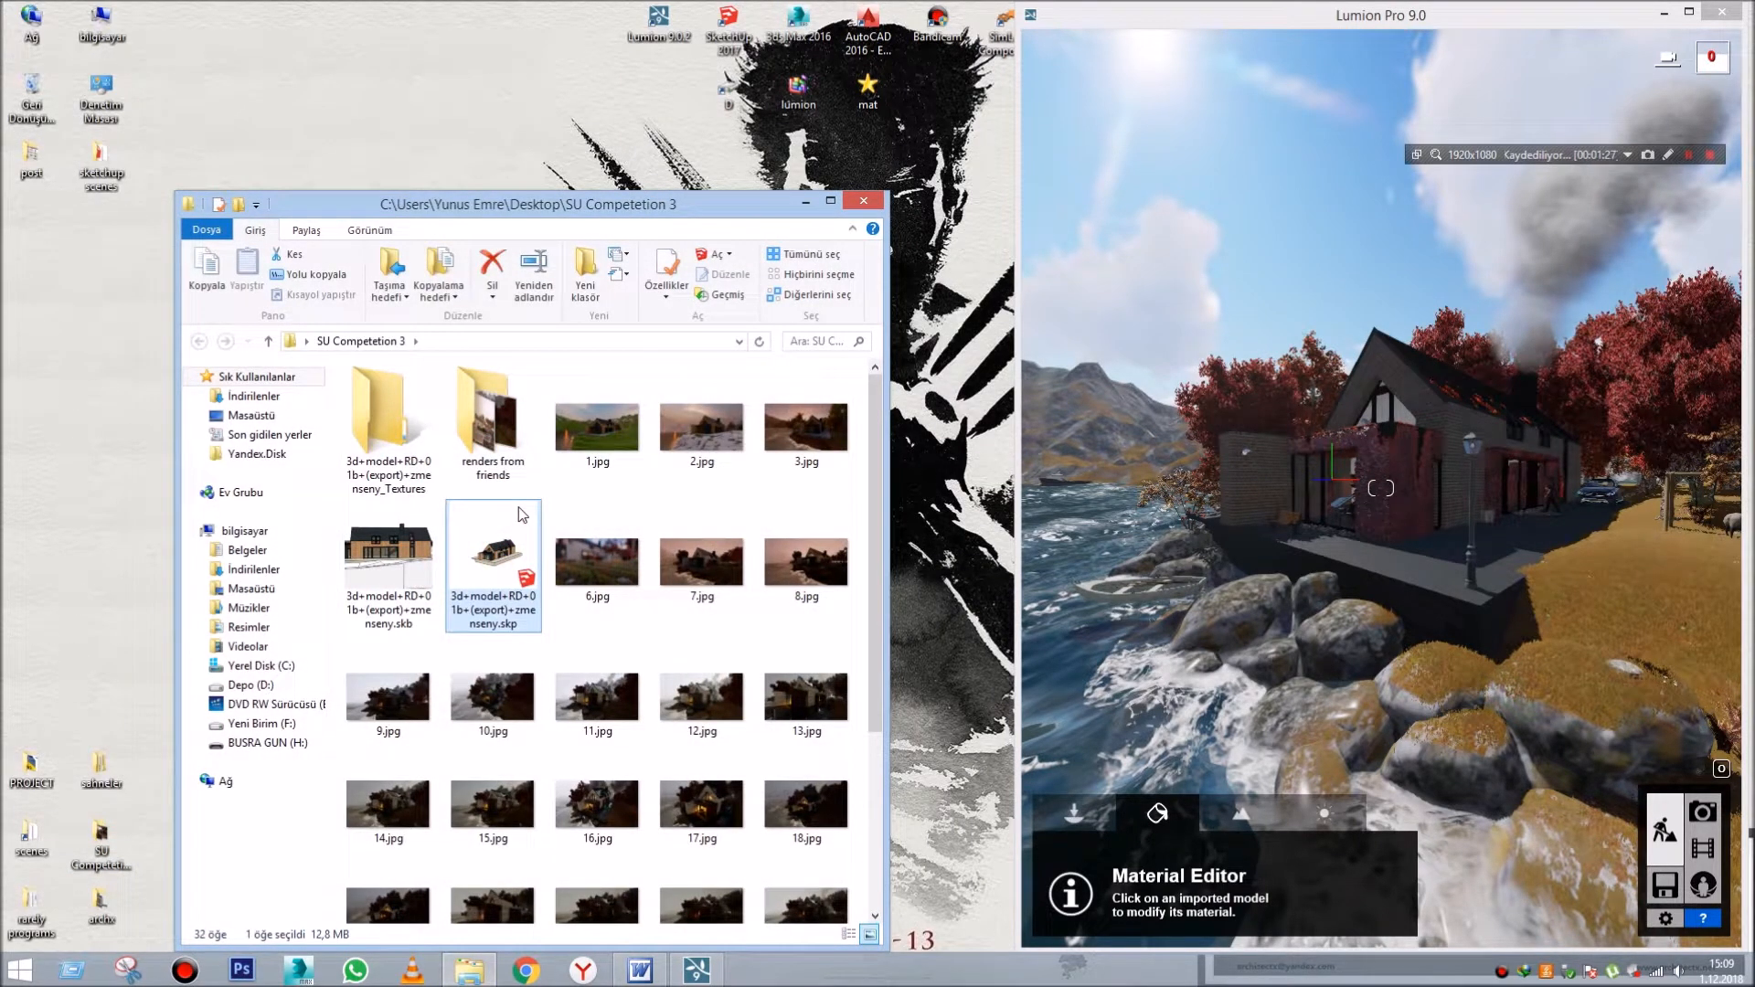
pyautogui.doubleClick(522, 514)
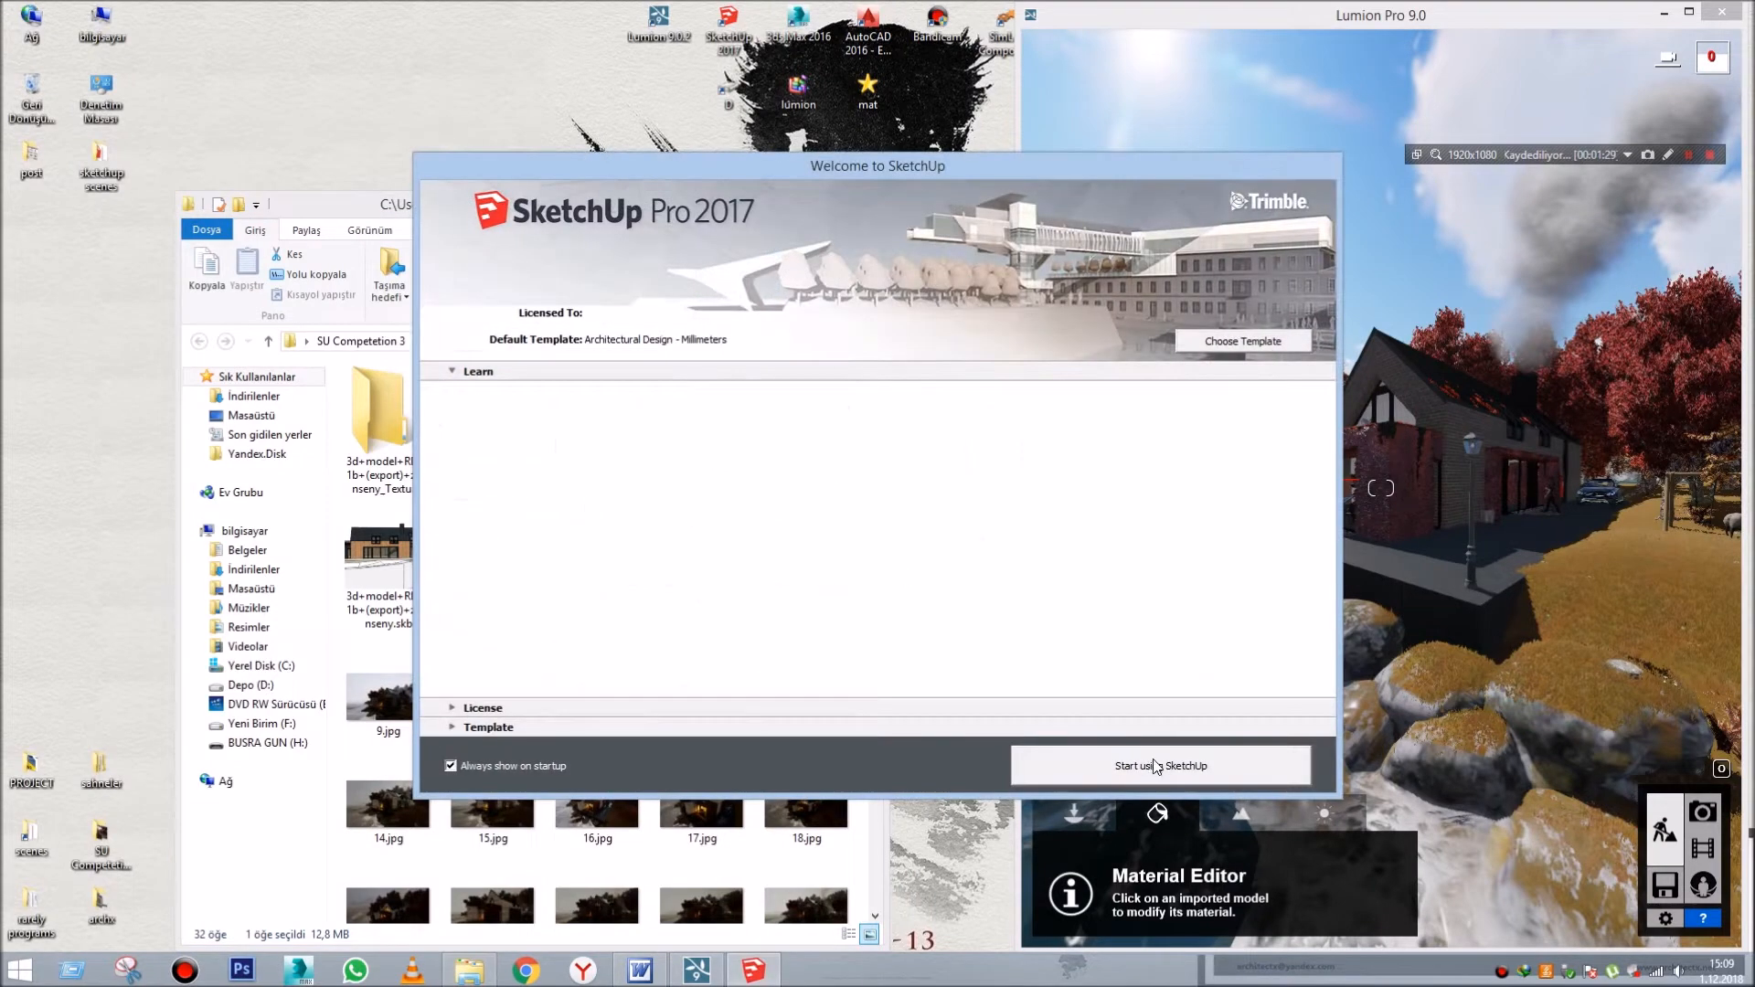
pyautogui.click(1156, 766)
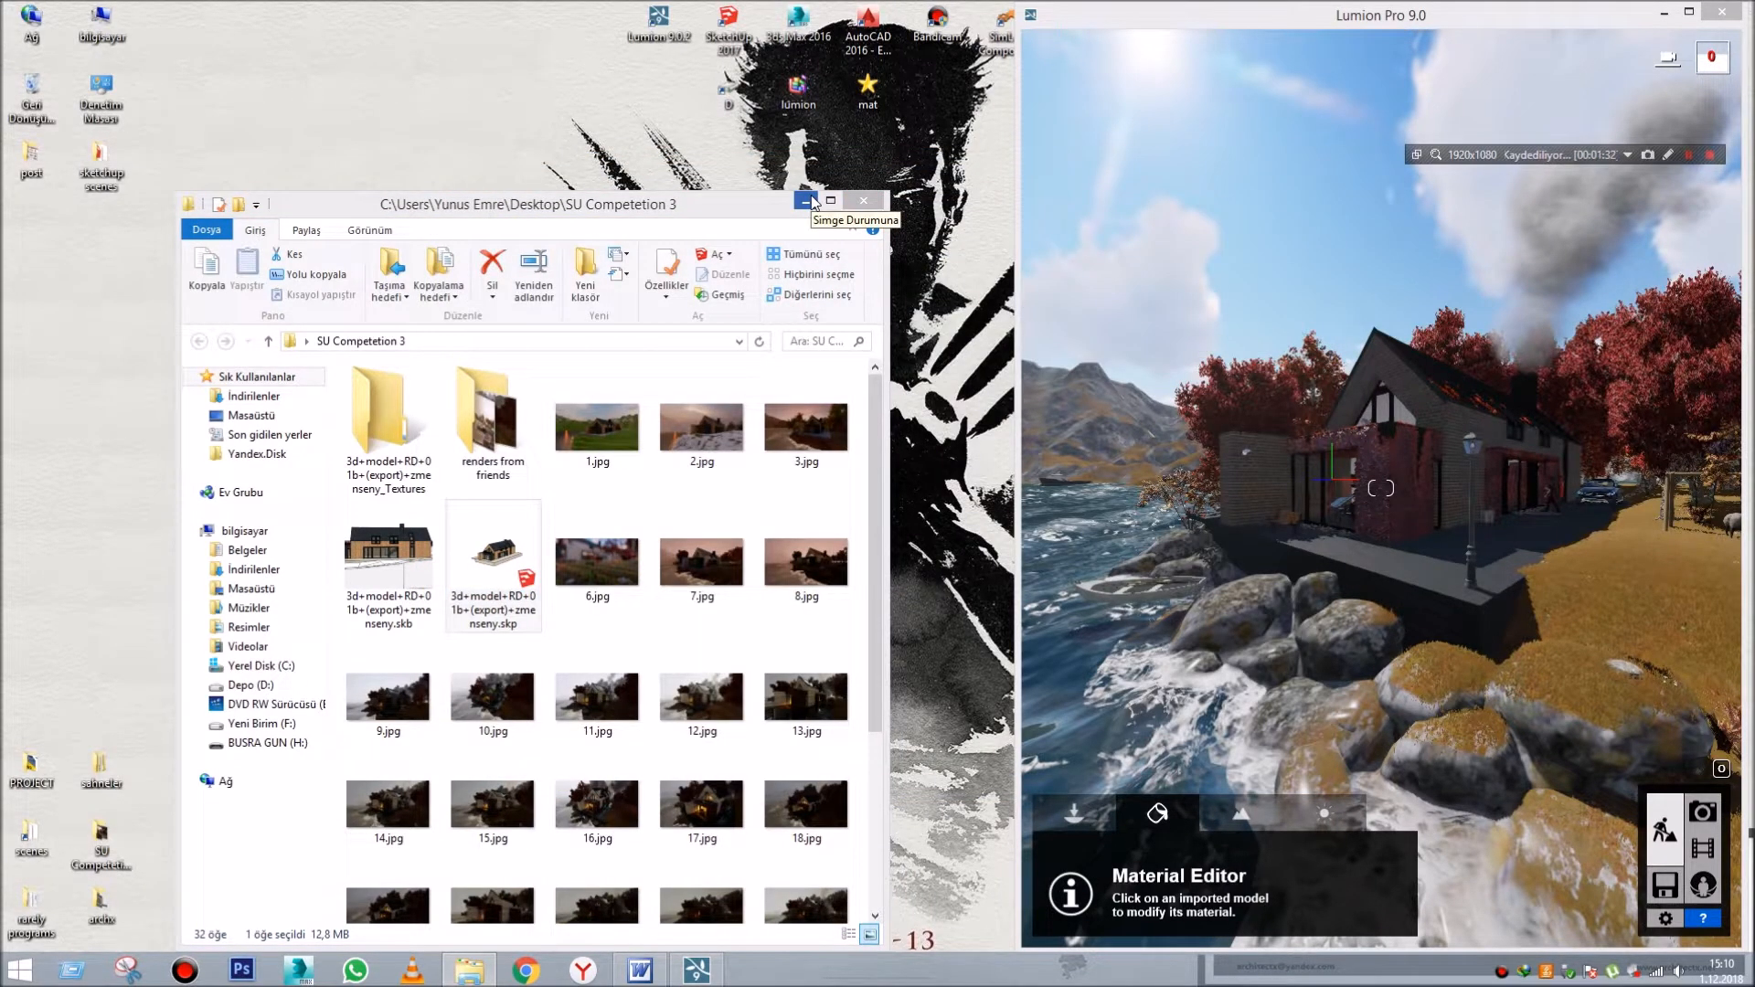
pyautogui.click(805, 200)
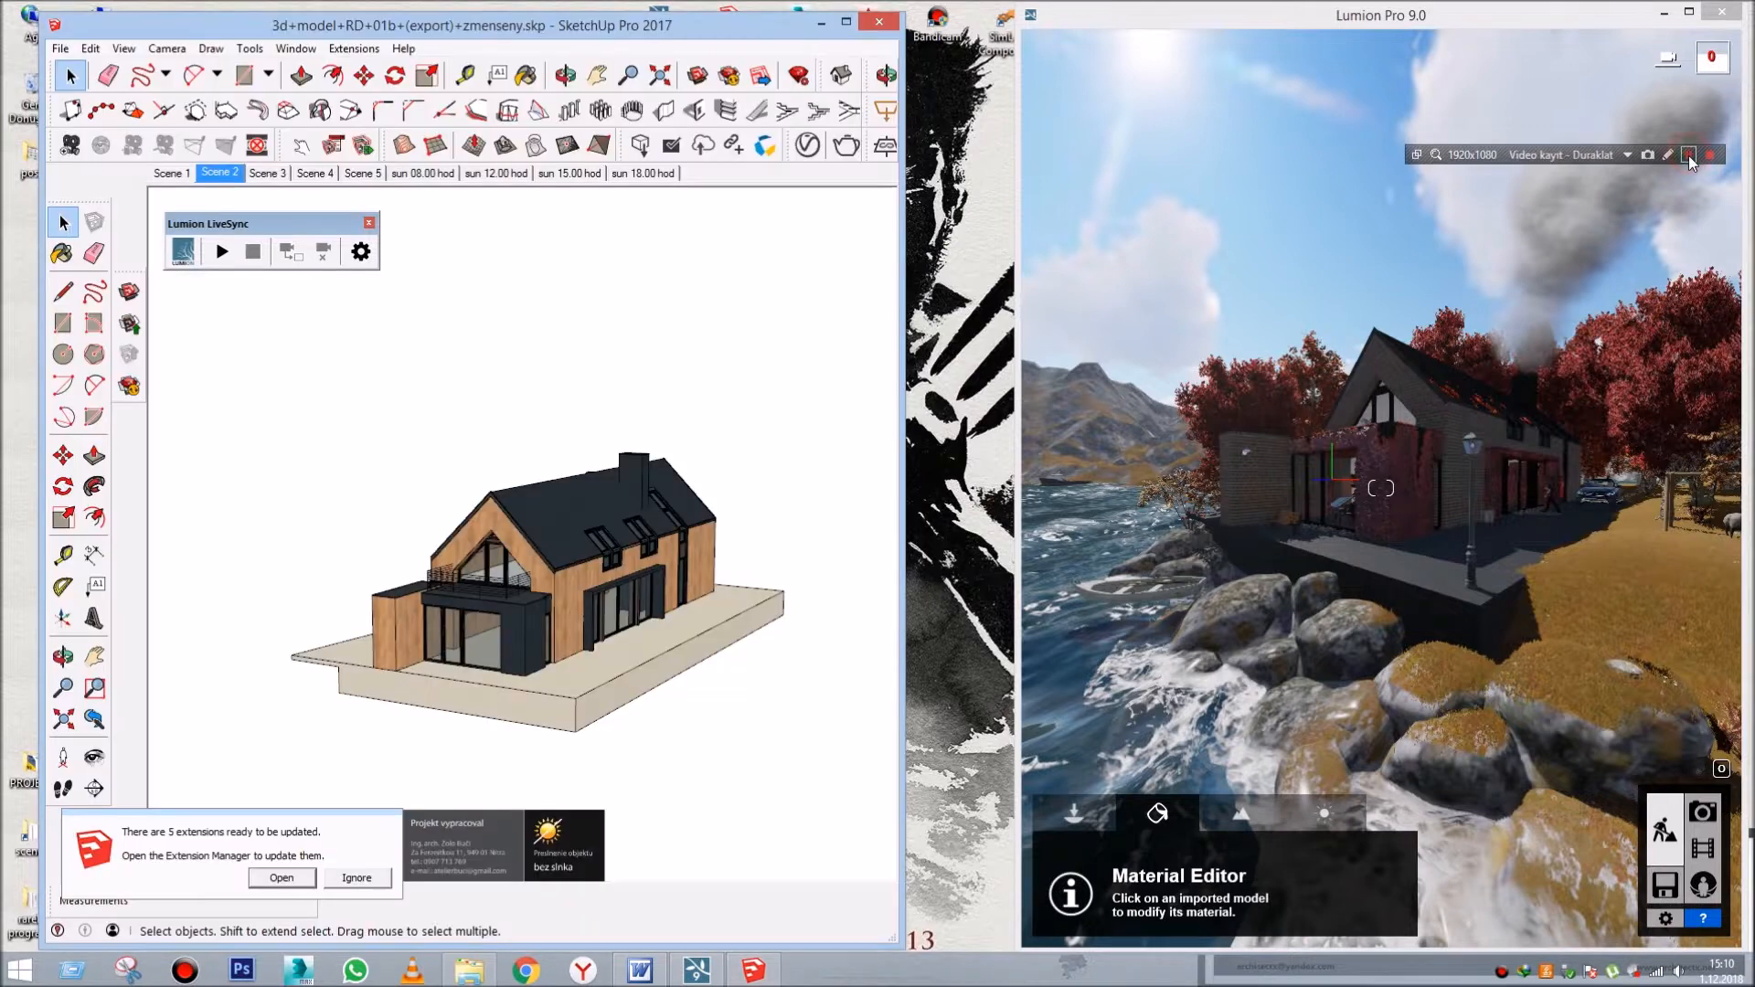
pyautogui.click(1688, 156)
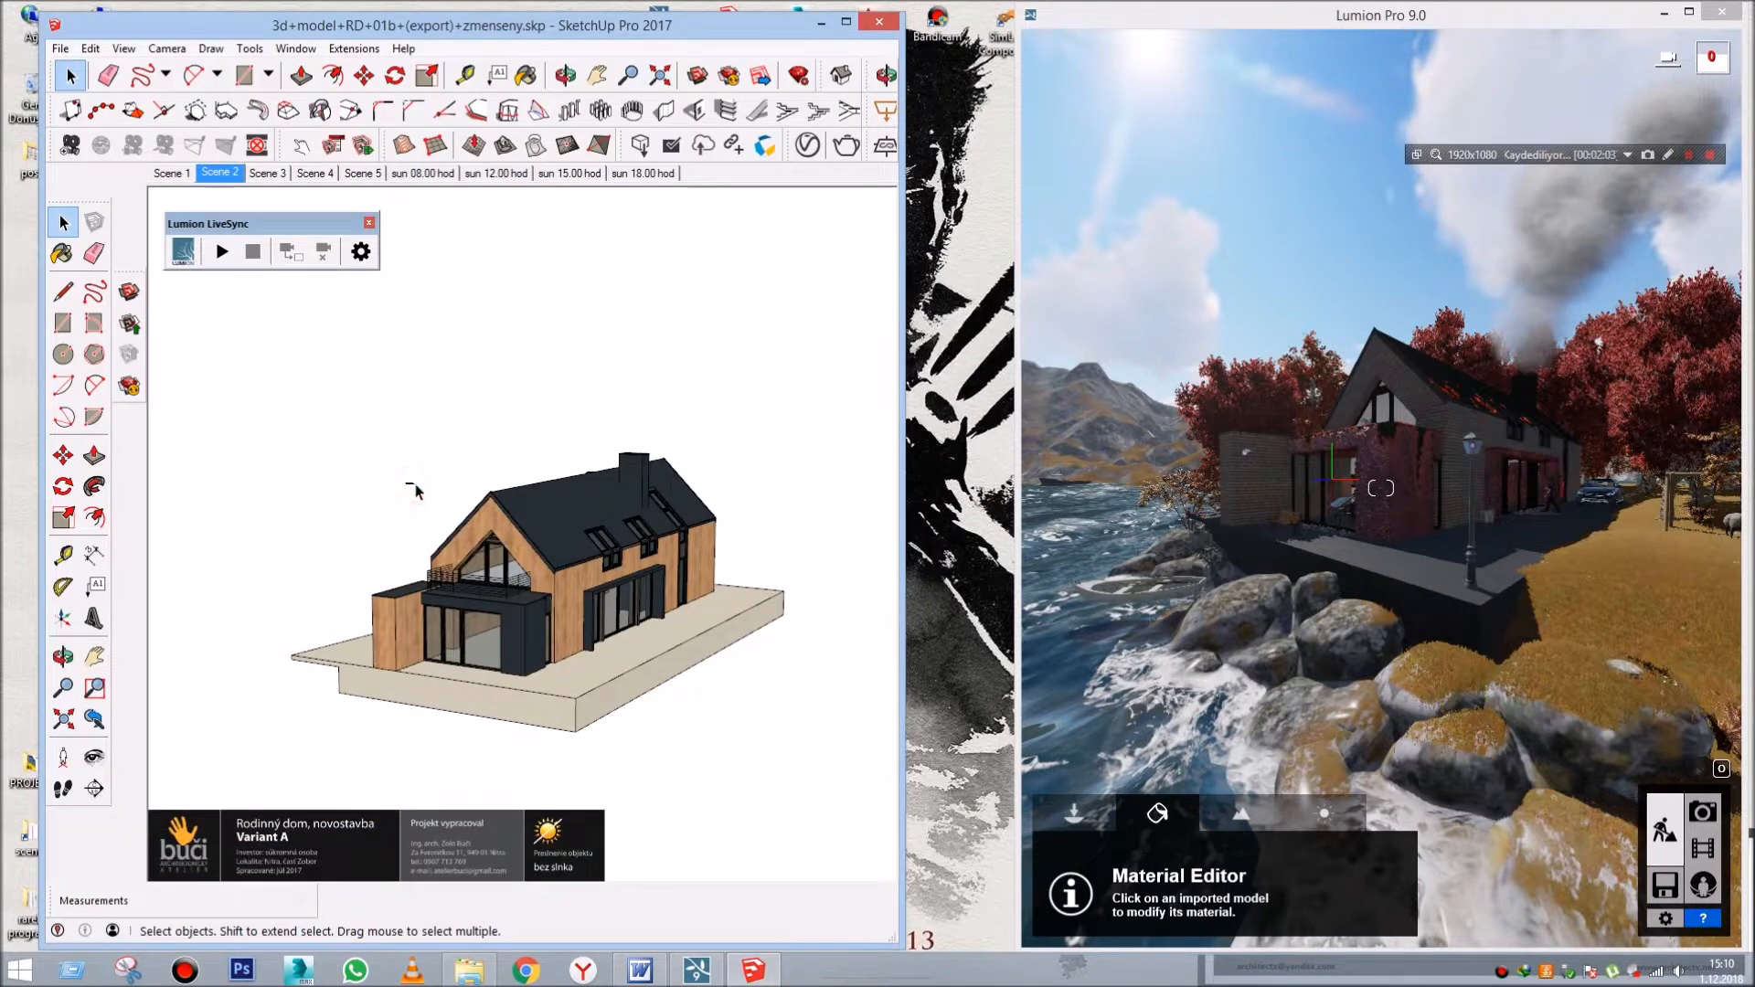
# - View the house from its front corner in SketchUp and start Lumion LiveSync
pyautogui.scroll(2, 469, 613)
pyautogui.scroll(-2, 490, 591)
pyautogui.rightClick(570, 583)
pyautogui.click(368, 431)
pyautogui.moveTo(397, 522)
pyautogui.mouseDown(button='middle')
pyautogui.moveTo(721, 521)
pyautogui.moveTo(493, 483)
pyautogui.moveTo(368, 486)
pyautogui.moveTo(388, 496)
pyautogui.mouseUp(button='middle')
pyautogui.scroll(1, 388, 497)
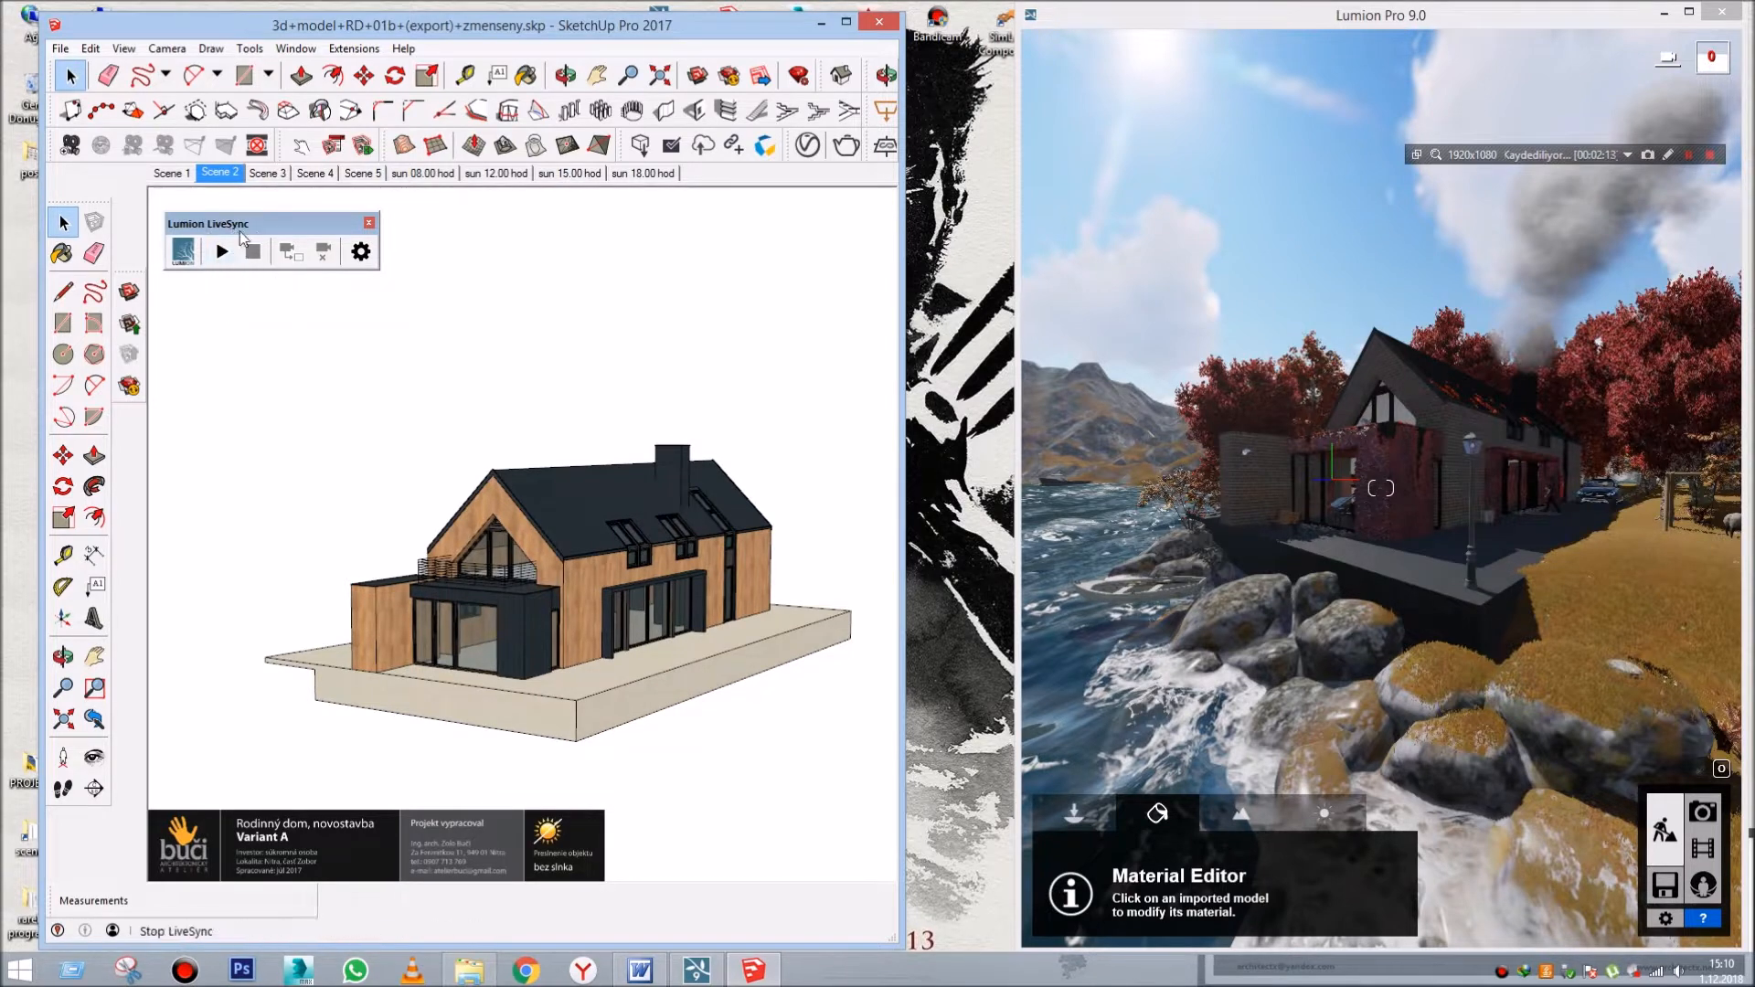
pyautogui.click(221, 252)
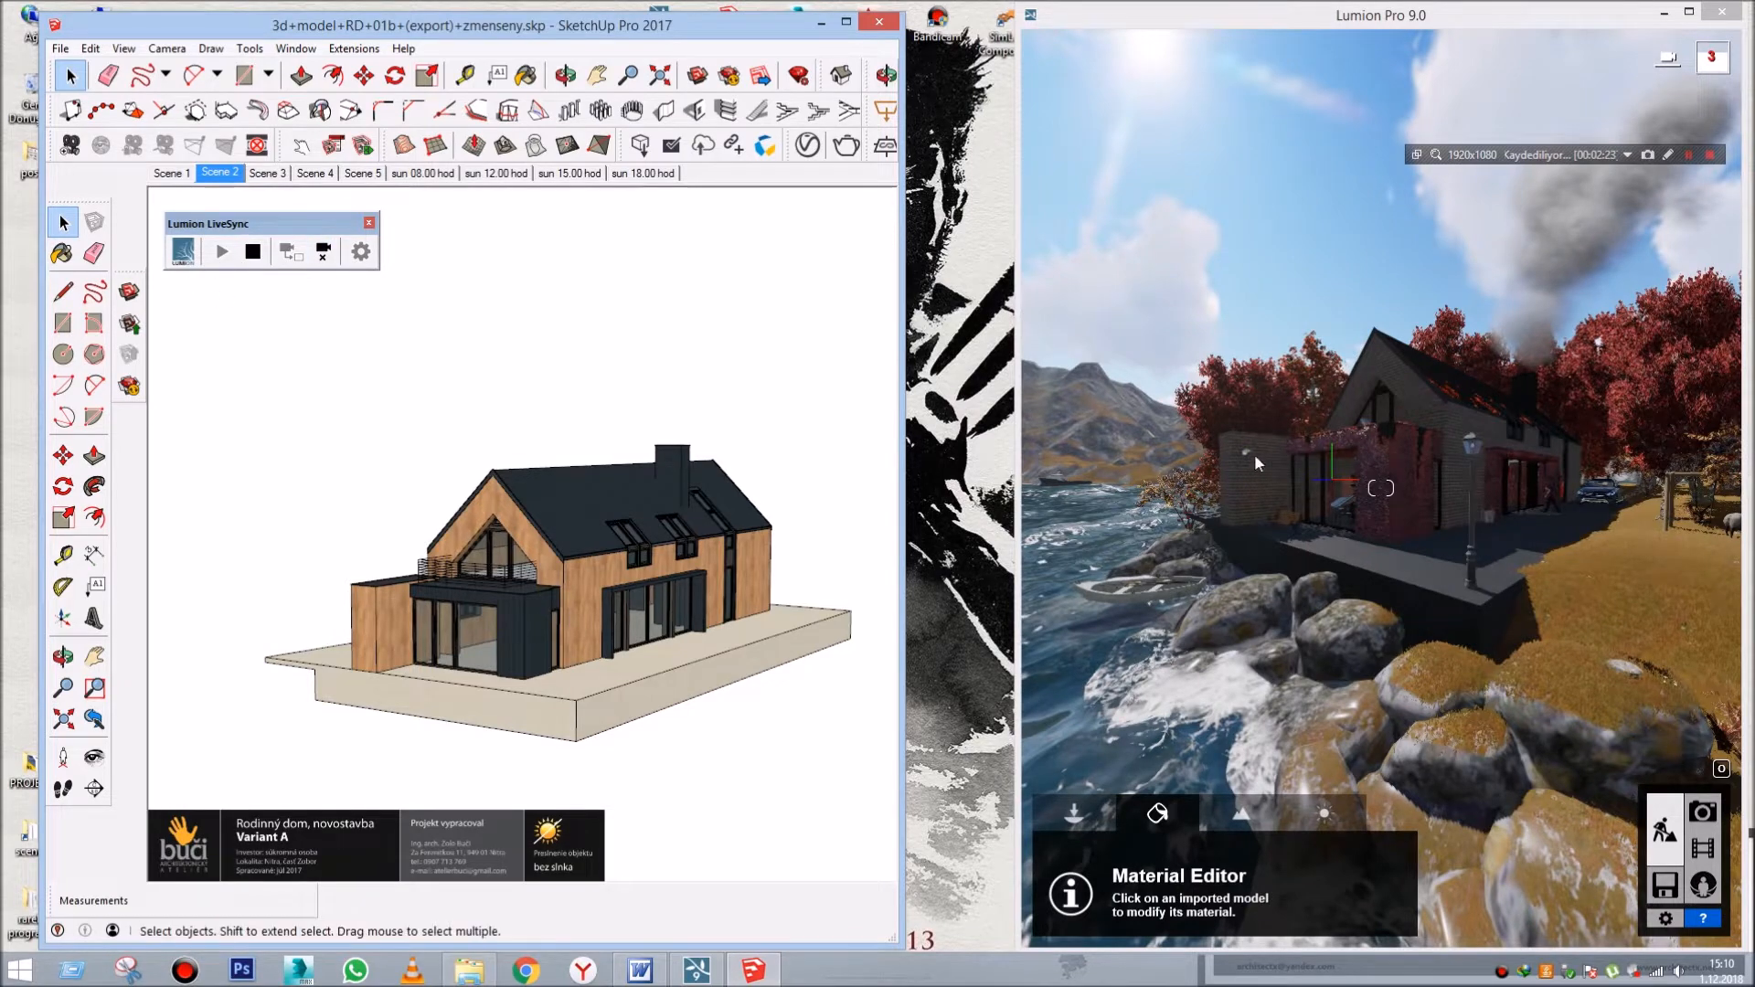
# - Move the Lumion camera, then orbit and zoom the SketchUp model to compare the synced views
pyautogui.click(1184, 370)
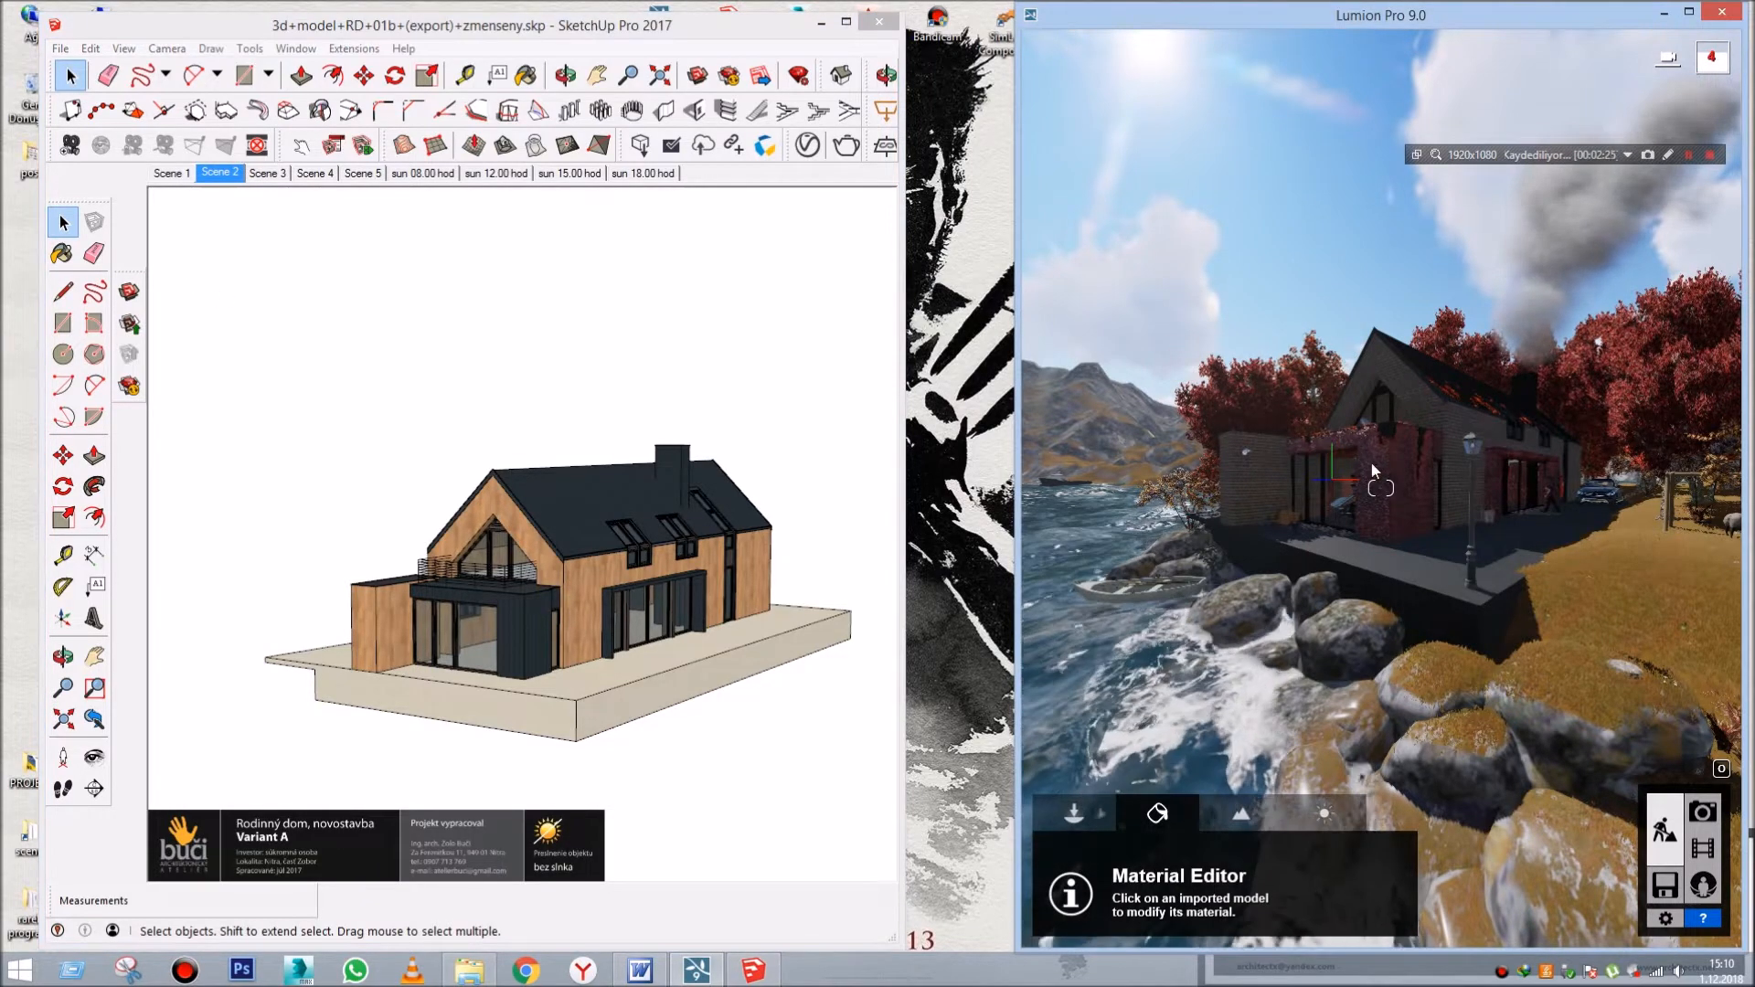
pyautogui.press('w')
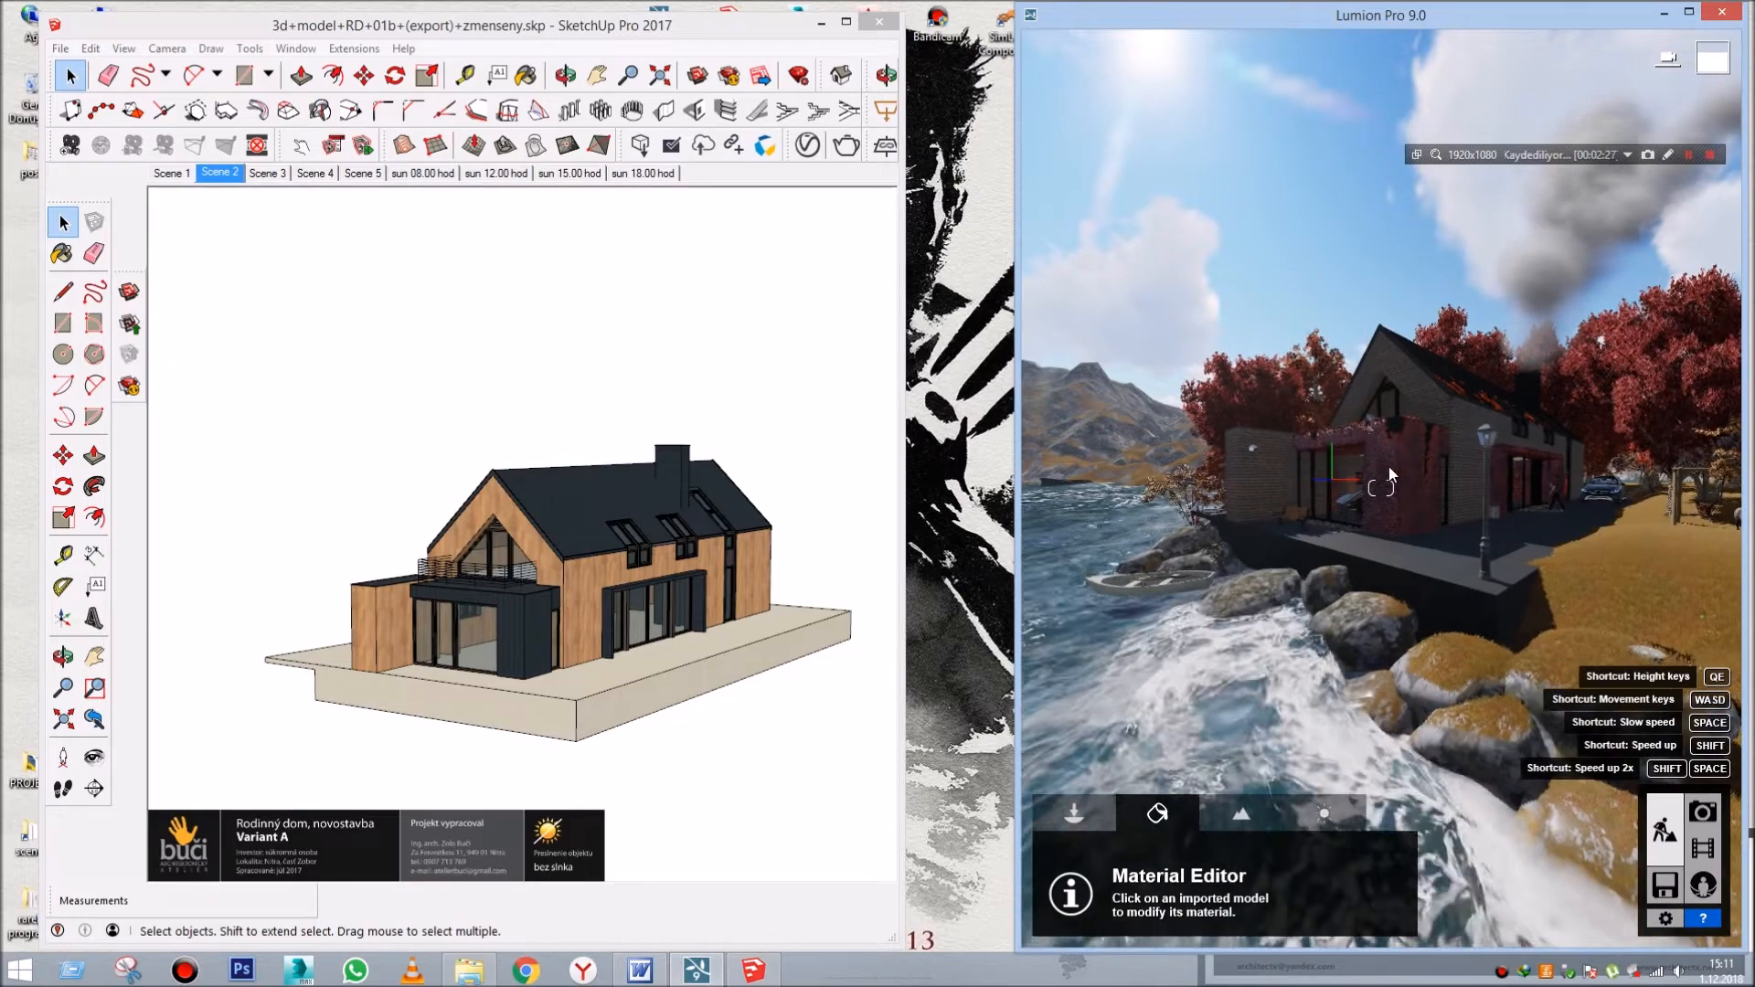
pyautogui.moveTo(516, 480)
pyautogui.mouseDown(button='middle')
pyautogui.moveTo(599, 479)
pyautogui.moveTo(610, 624)
pyautogui.mouseUp(button='middle')
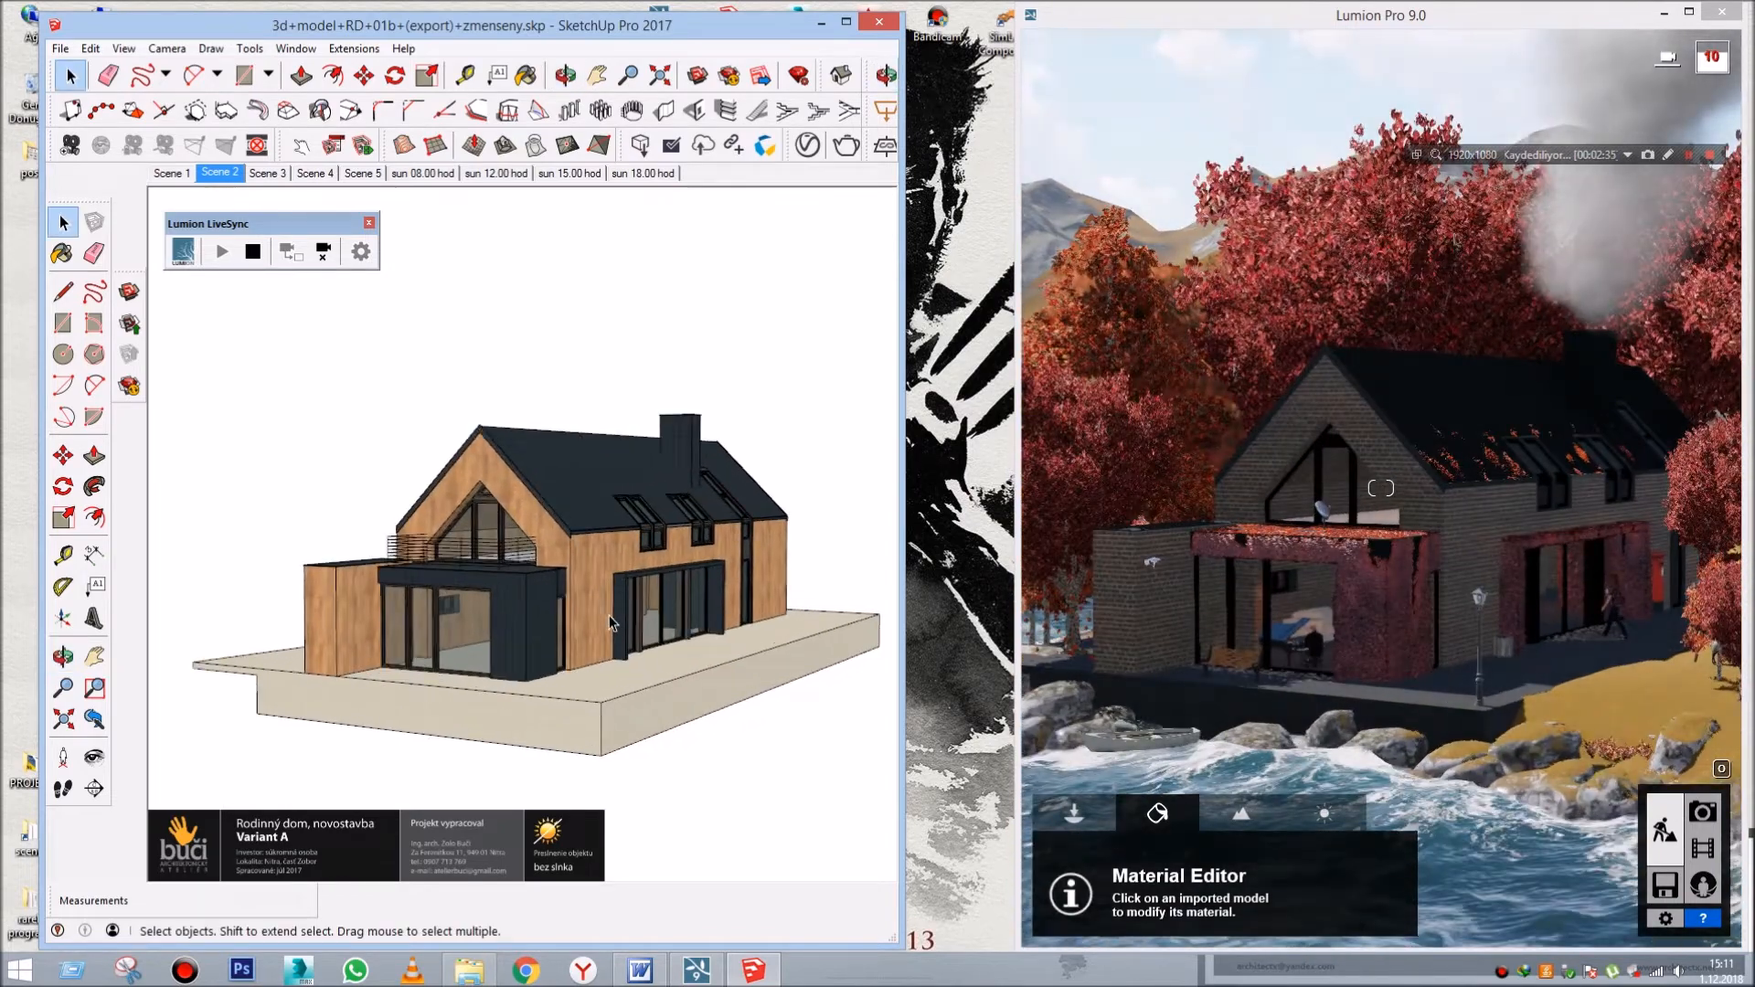
pyautogui.scroll(2, 610, 623)
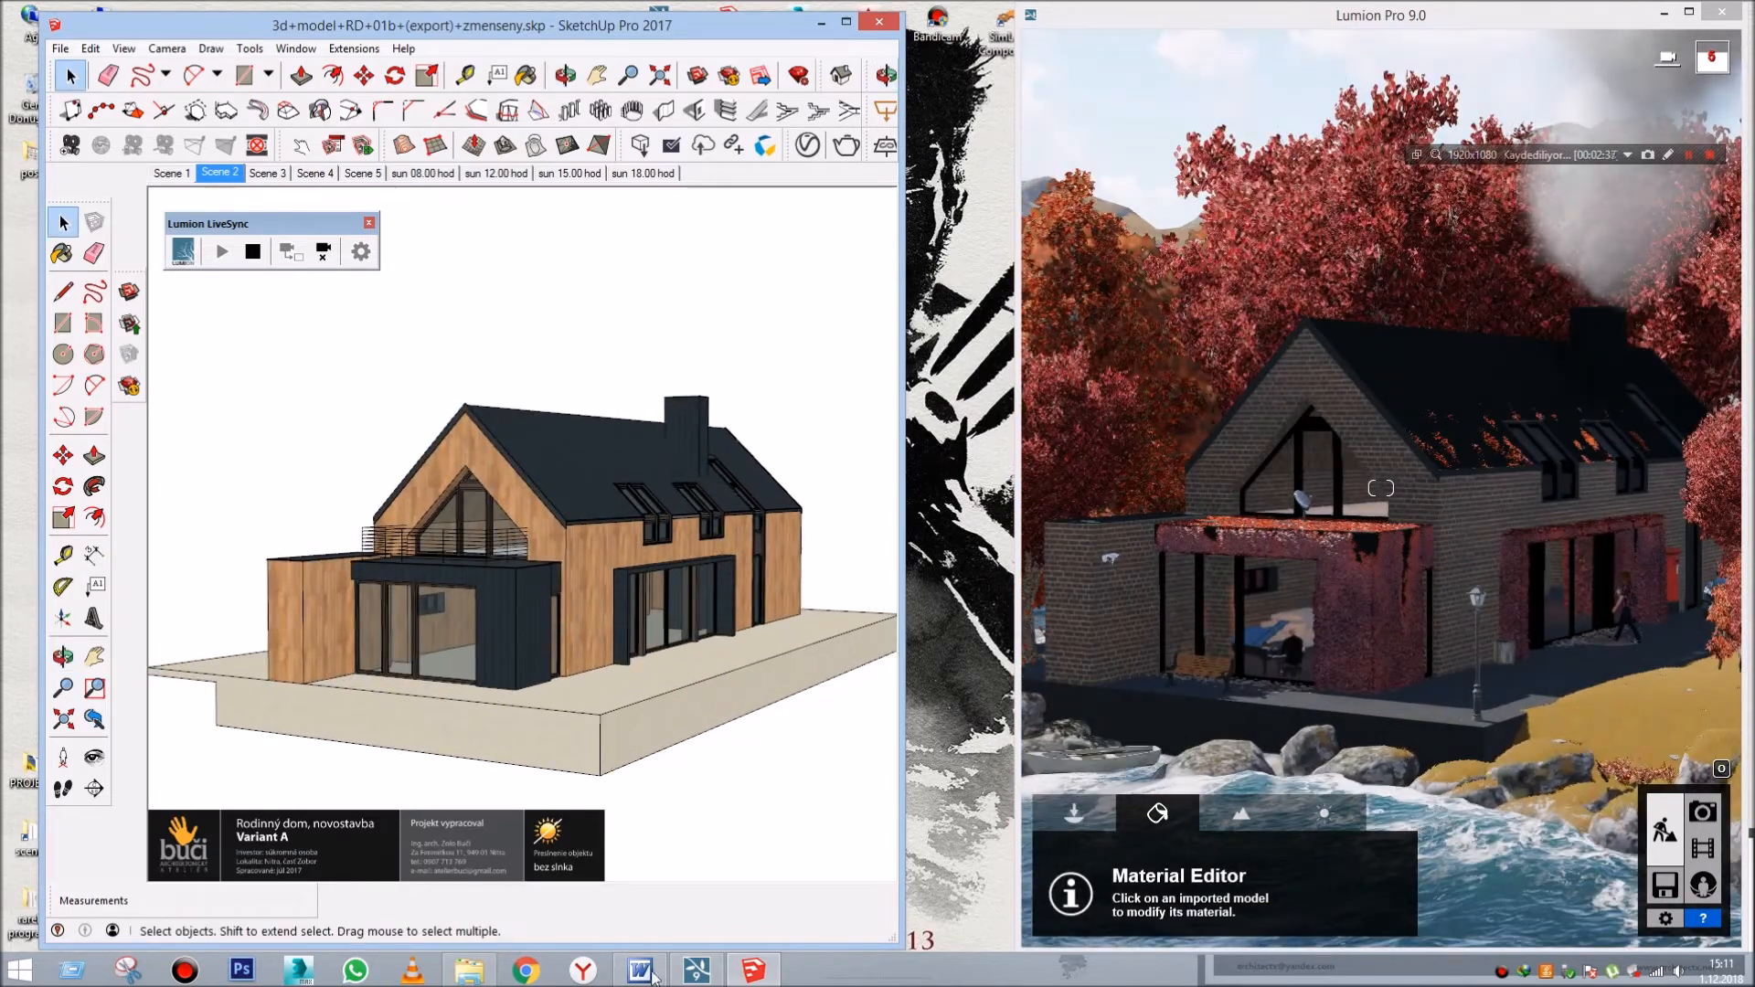
# - Extend the bracketed Live Sync remark in the Word notes with ". i added link you can download from here."
pyautogui.click(643, 971)
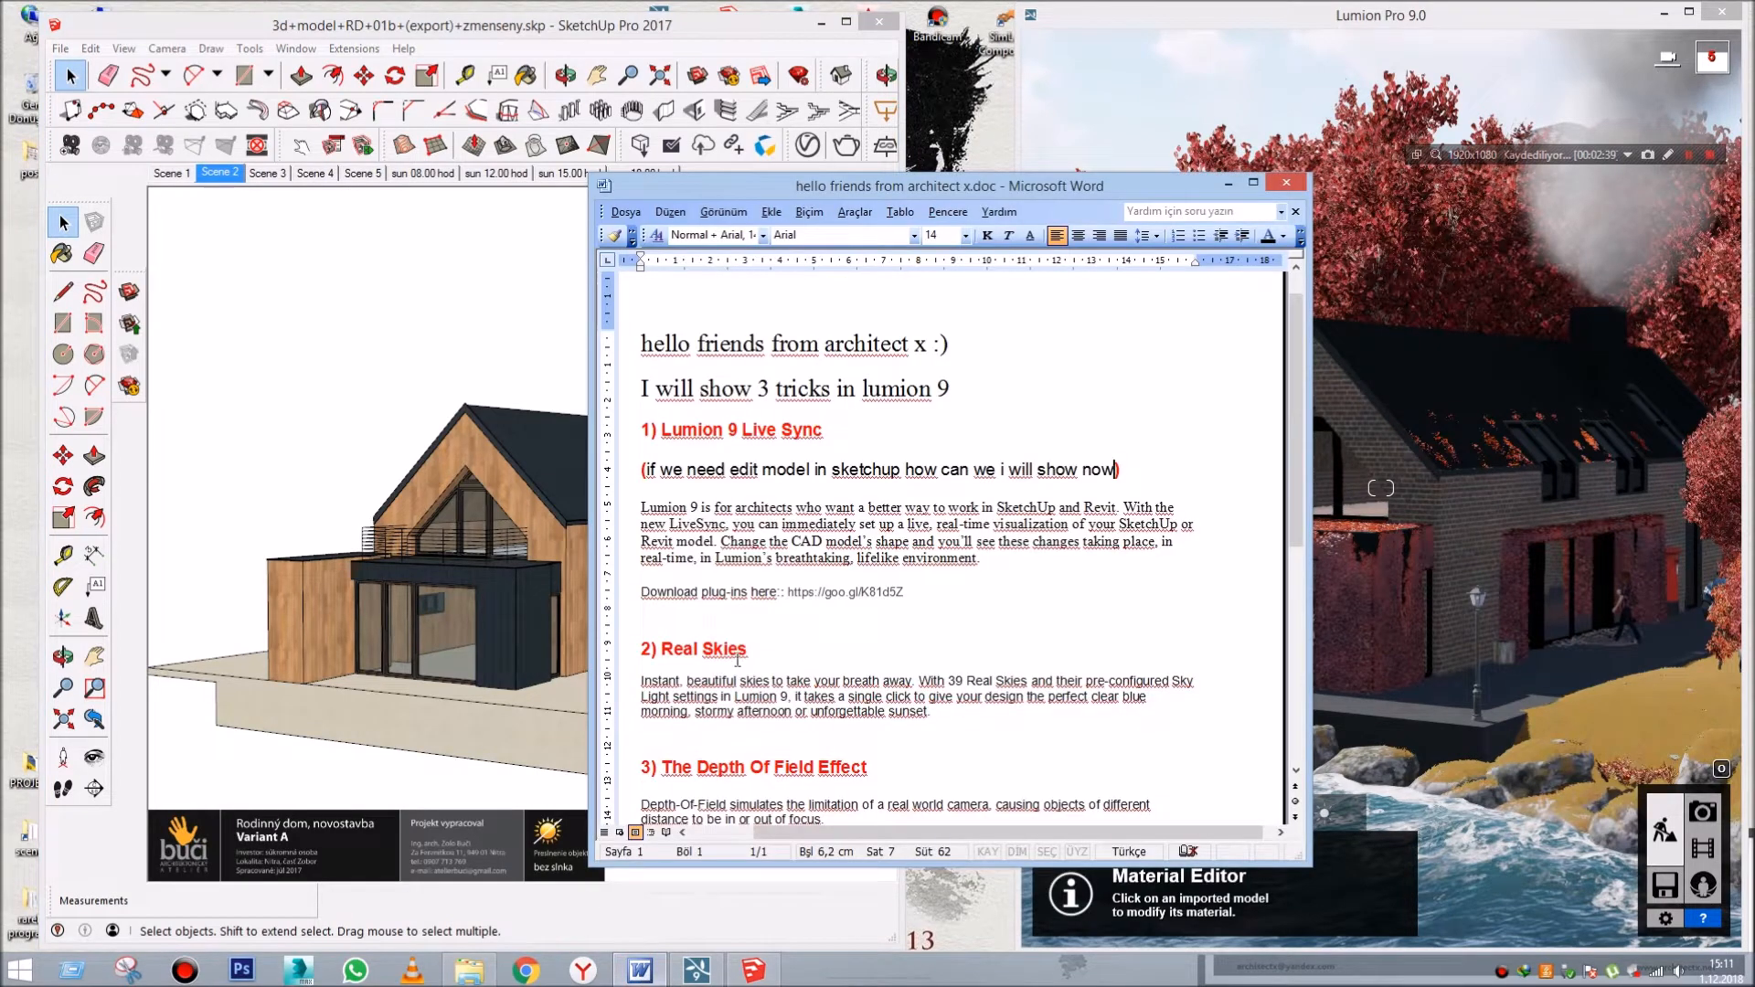
pyautogui.moveTo(641, 596); pyautogui.dragTo(1007, 596)
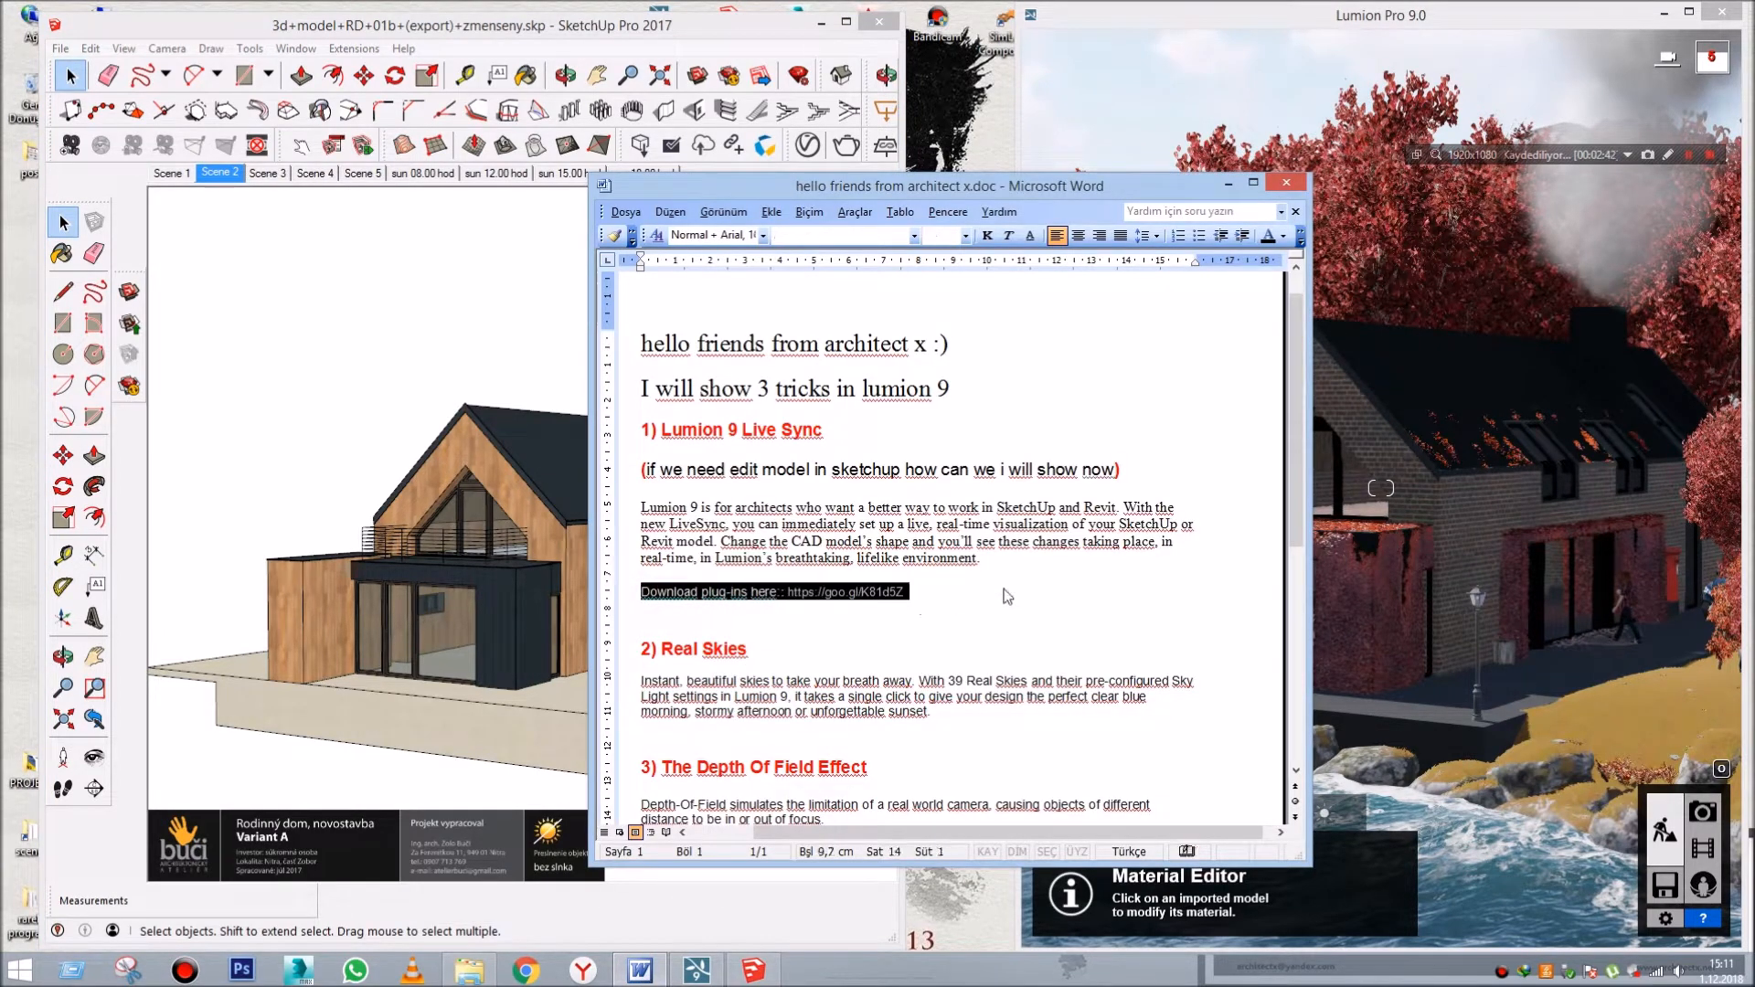
pyautogui.click(1115, 470)
pyautogui.press('BackSpace')
pyautogui.write('. i added it')
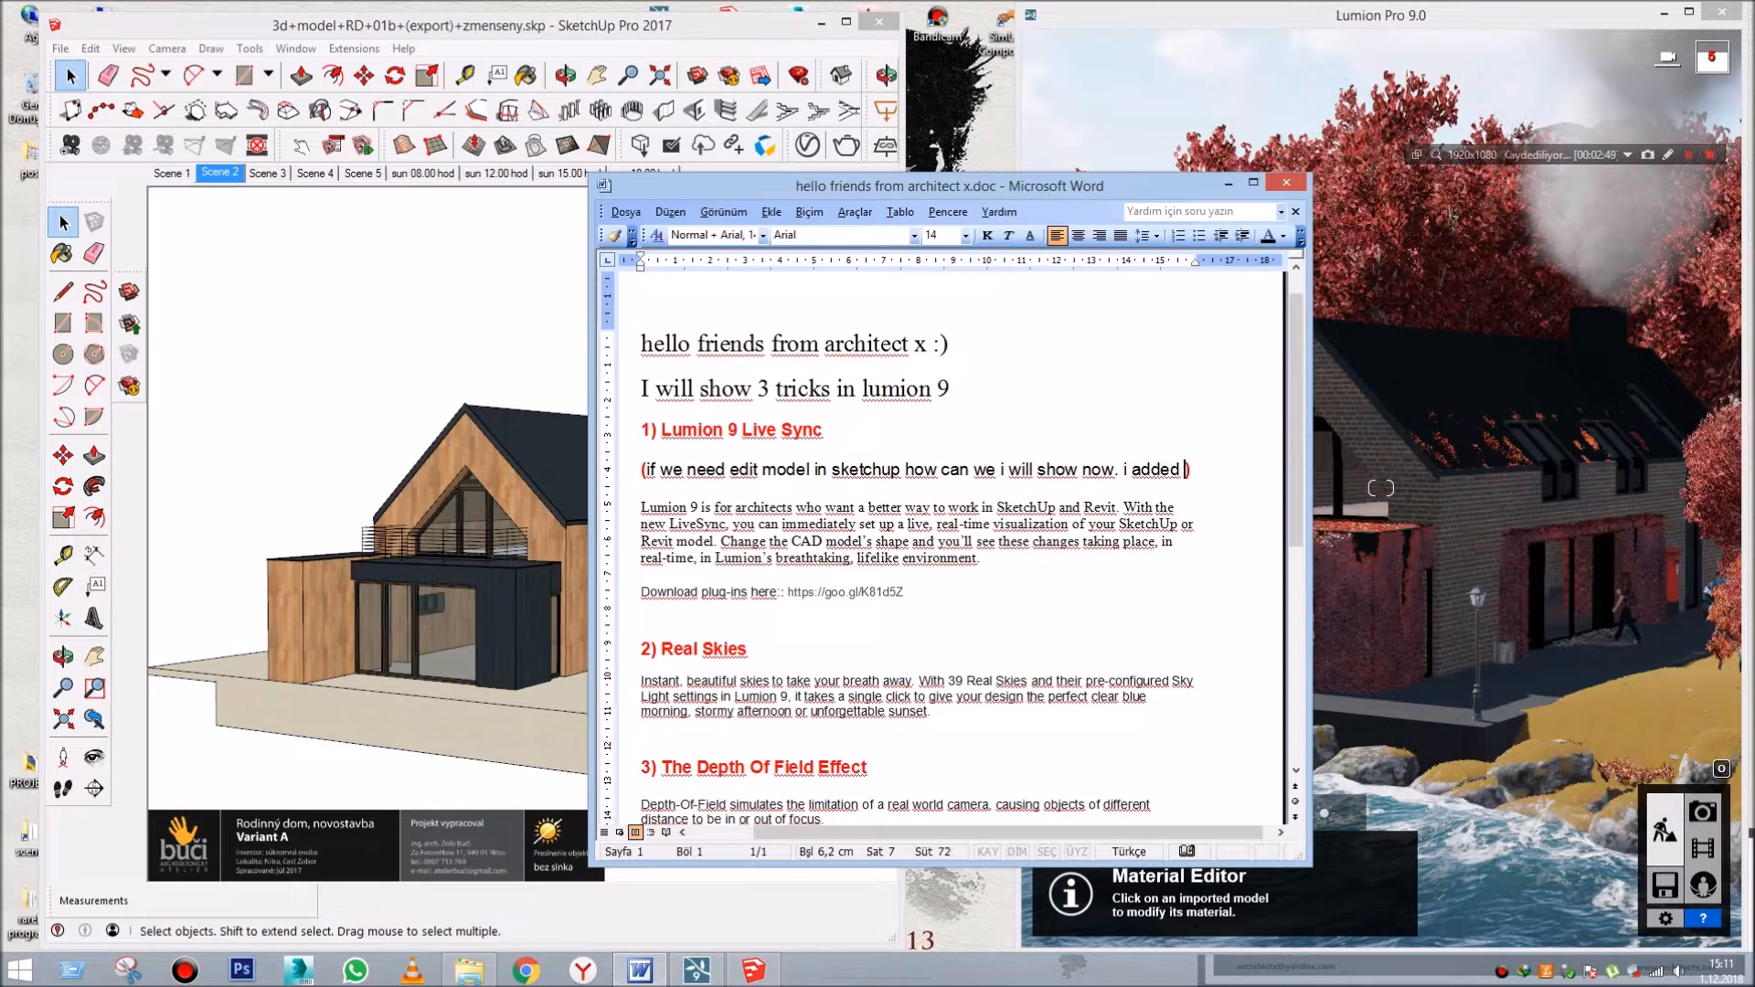
pyautogui.write('nk you can download from here')
pyautogui.press('BackSpace')
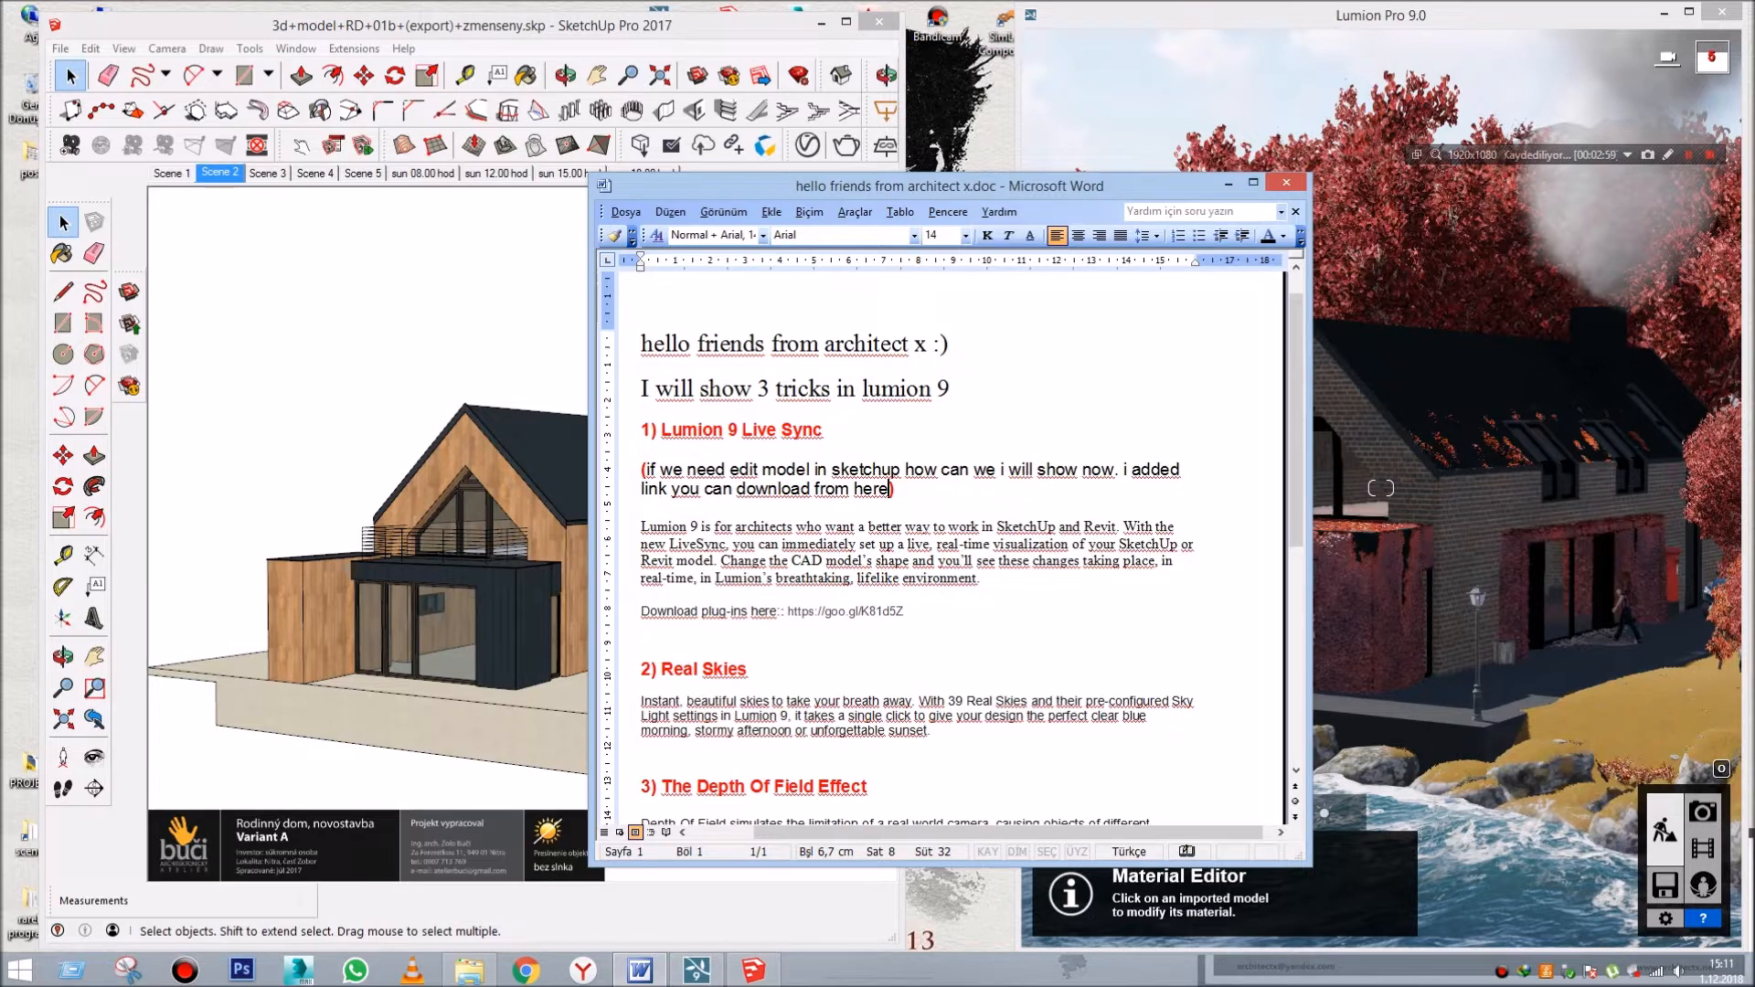
pyautogui.write('.')
pyautogui.click(977, 629)
# - Switch back to SketchUp, orbit the house slightly and minimize the Word document
pyautogui.click(267, 454)
pyautogui.moveTo(451, 497); pyautogui.dragTo(411, 532, button='middle')
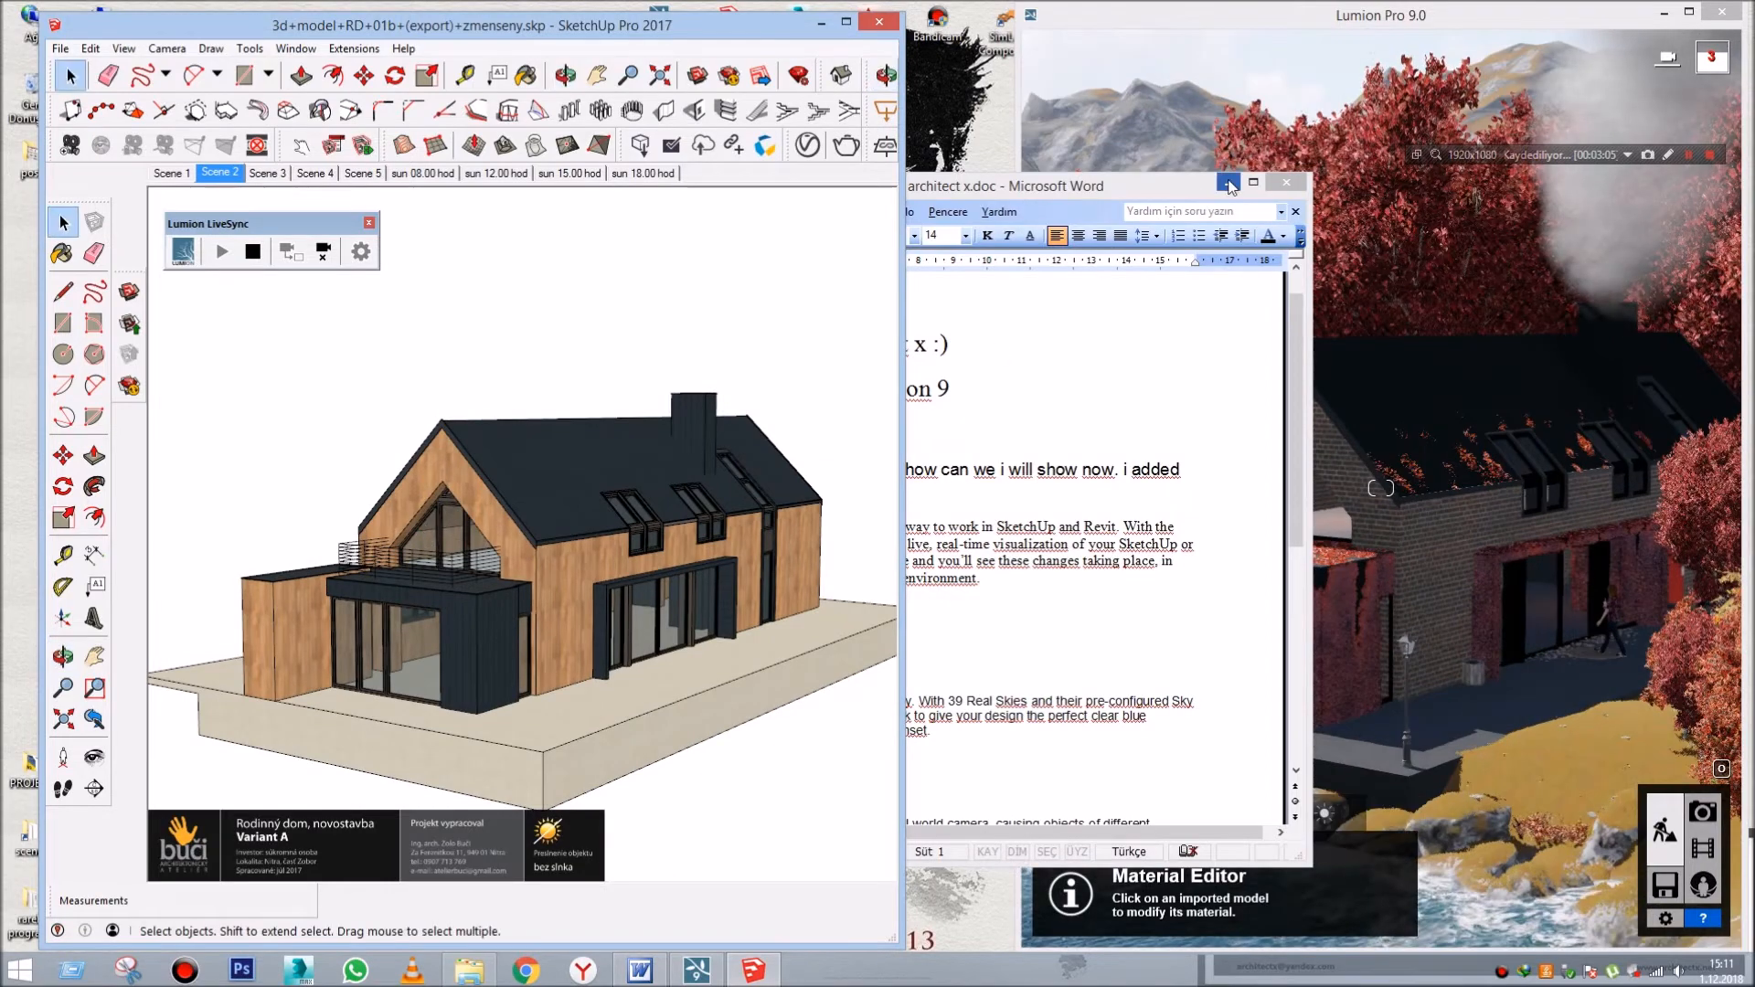
pyautogui.click(1228, 185)
# - Open the timber wall group for editing and extrude the long side wall outward about 1192 mm with Push/Pull
pyautogui.click(559, 562)
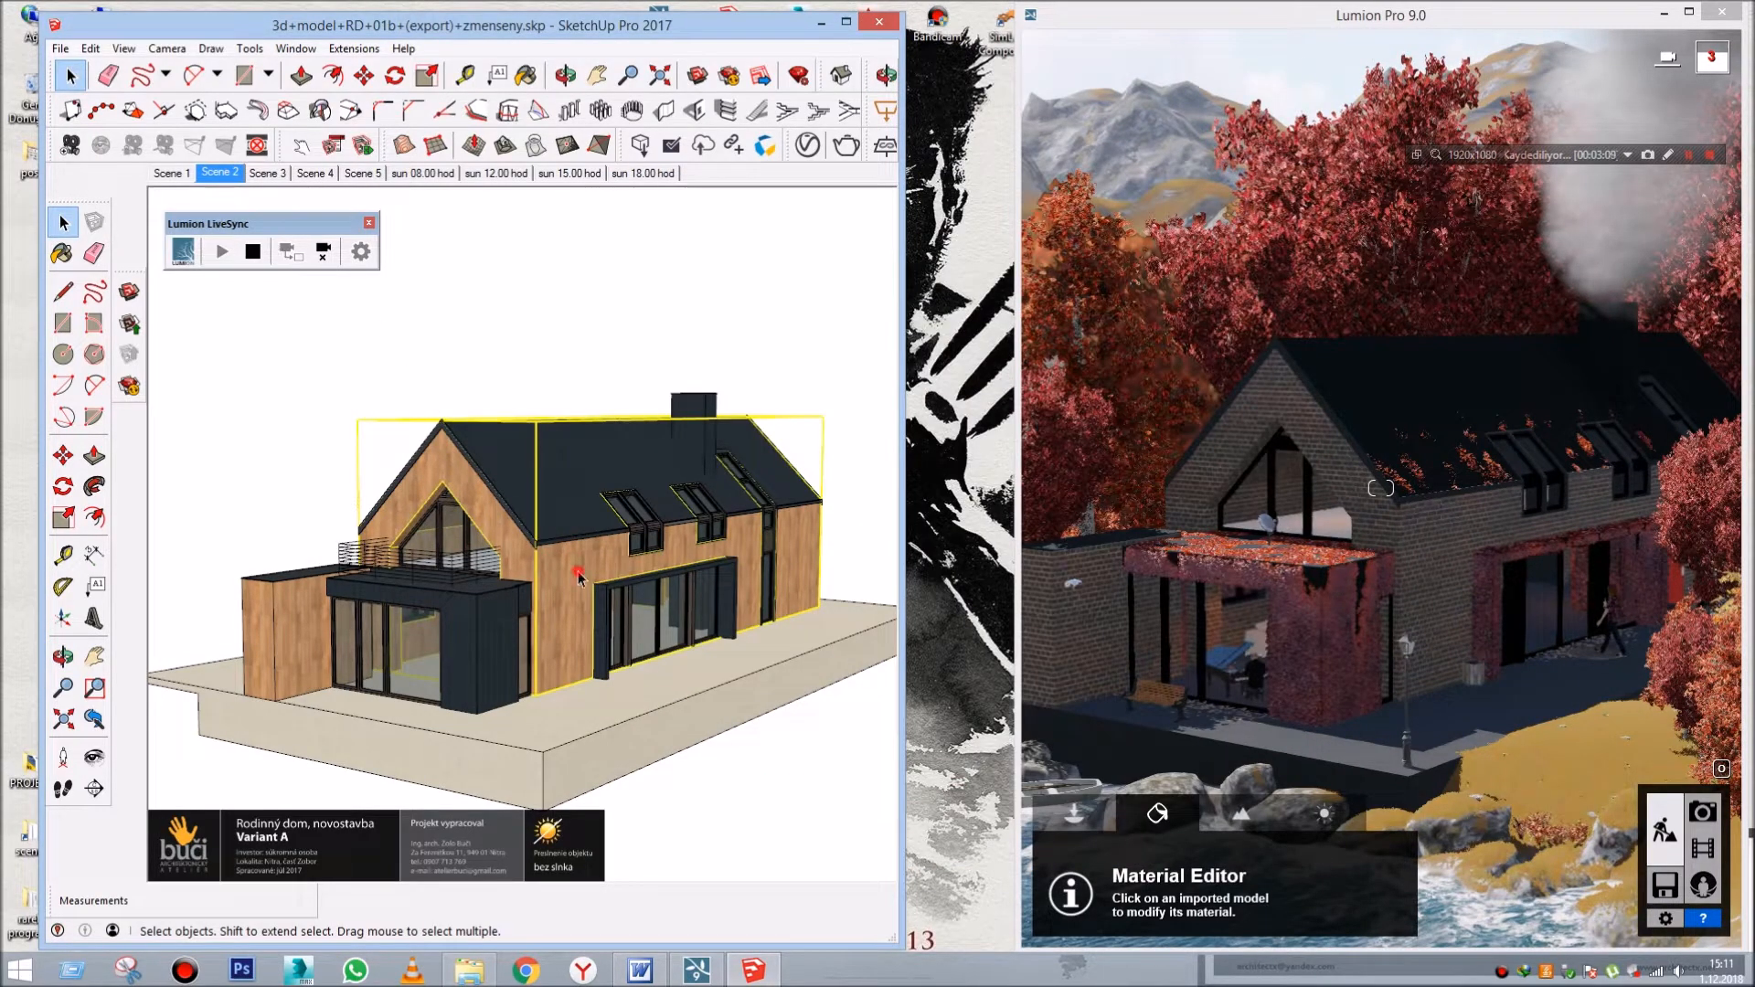
pyautogui.doubleClick(577, 574)
pyautogui.doubleClick(577, 574)
pyautogui.scroll(2, 578, 574)
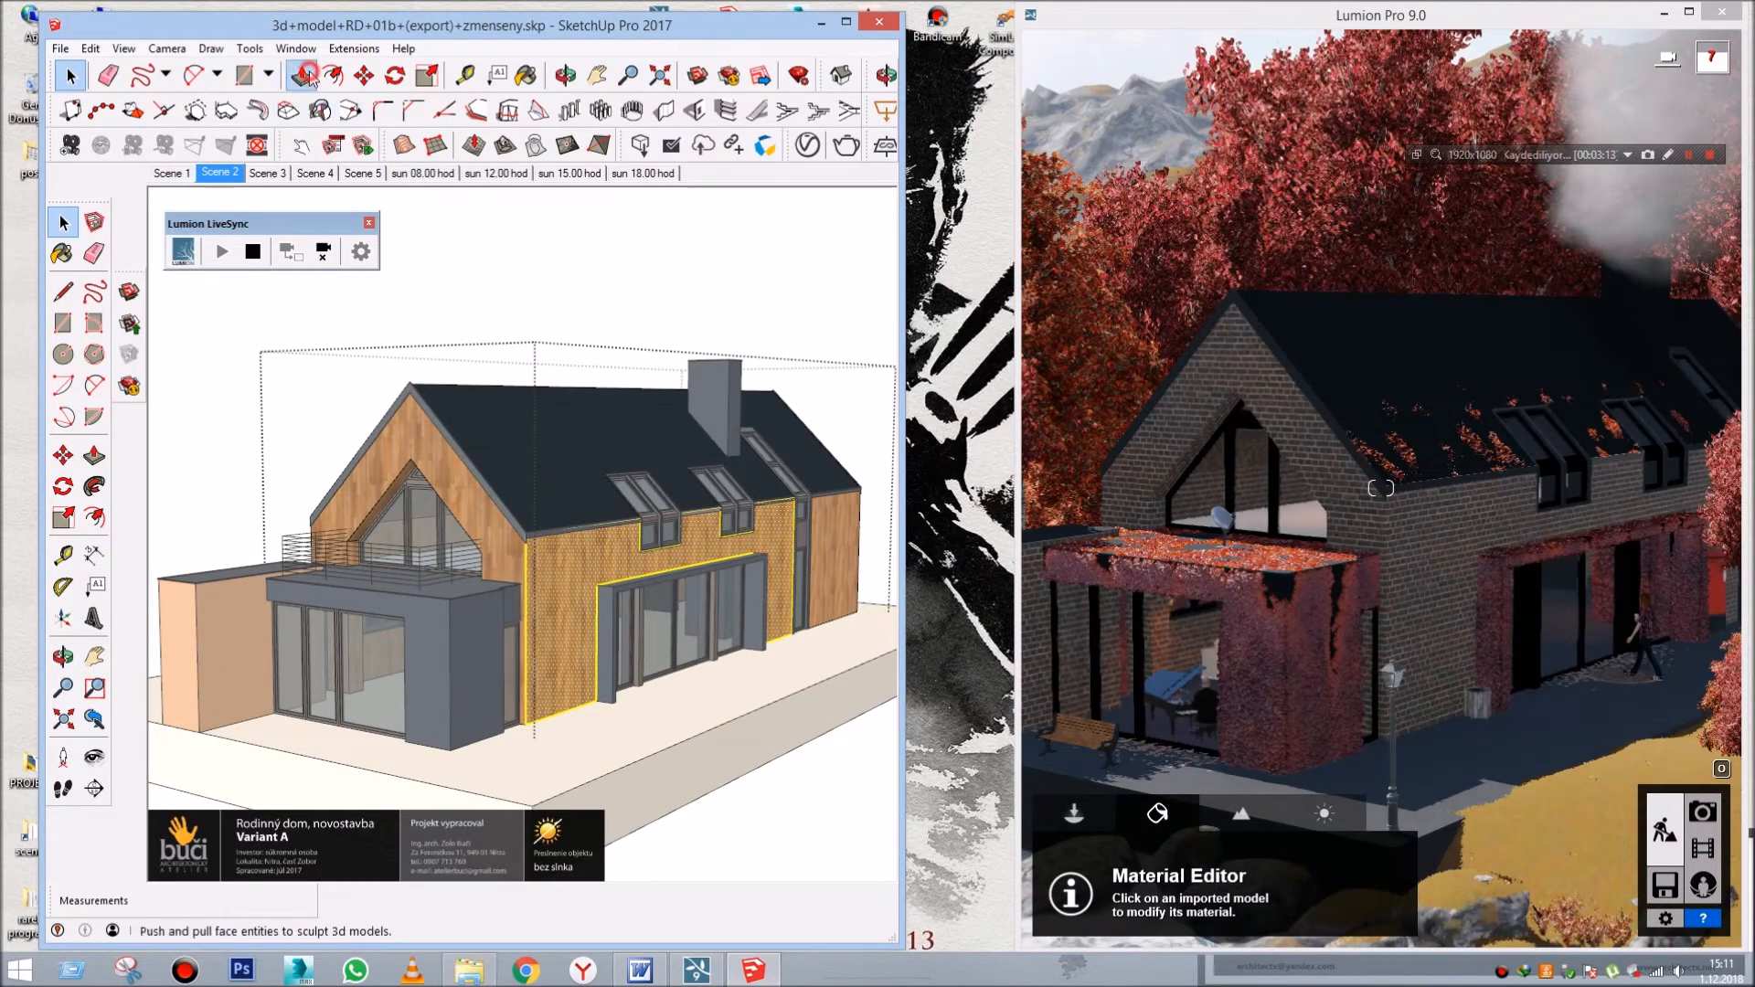
pyautogui.click(307, 76)
pyautogui.click(593, 588)
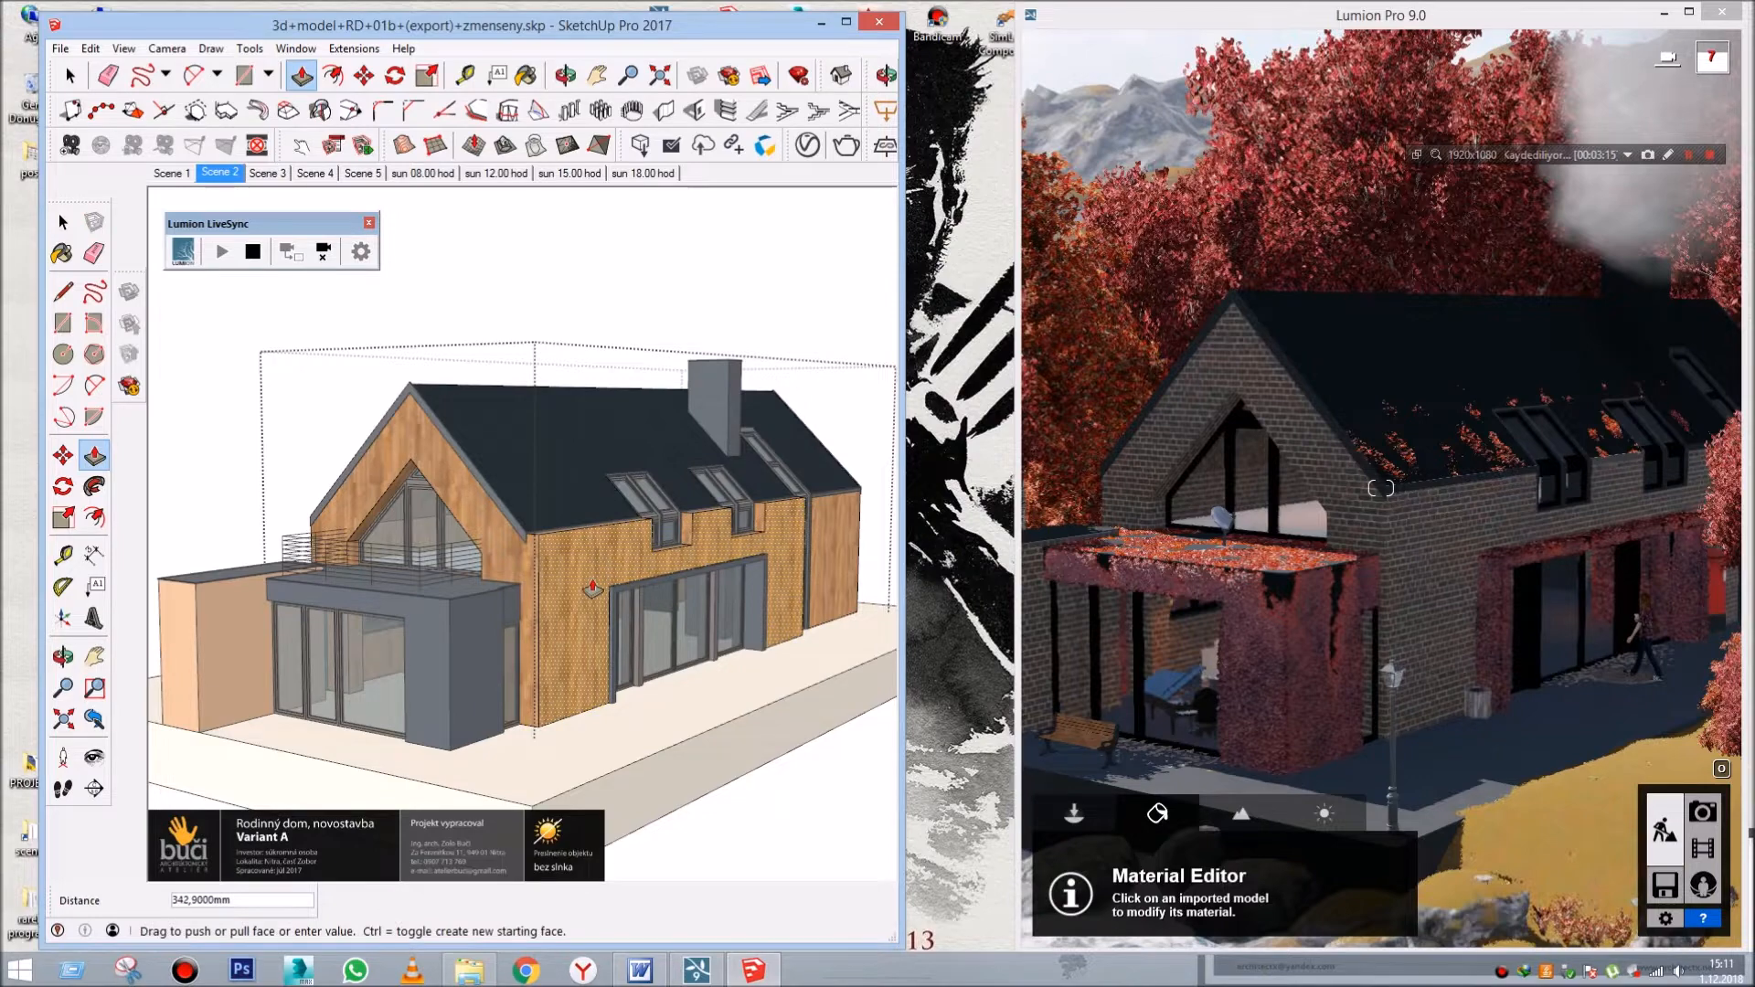
pyautogui.click(628, 592)
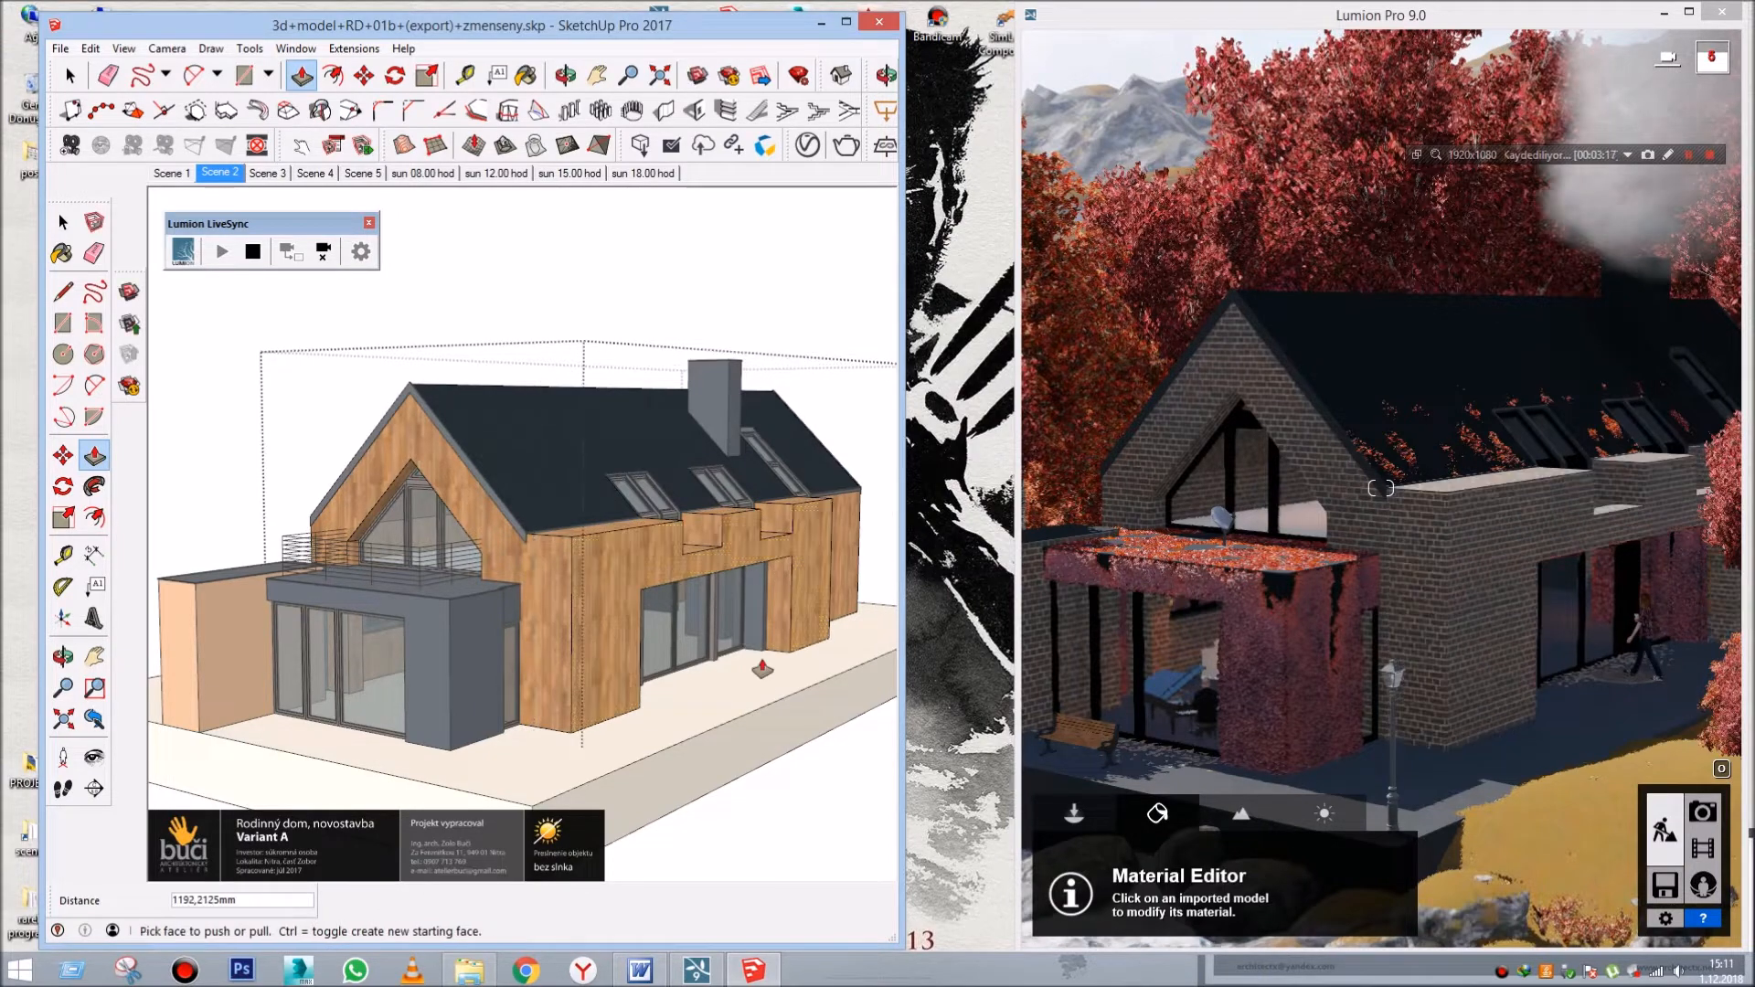
# - Push the extruded side wall inward about 1692 mm and pull it back out to its original plane
pyautogui.click(692, 561)
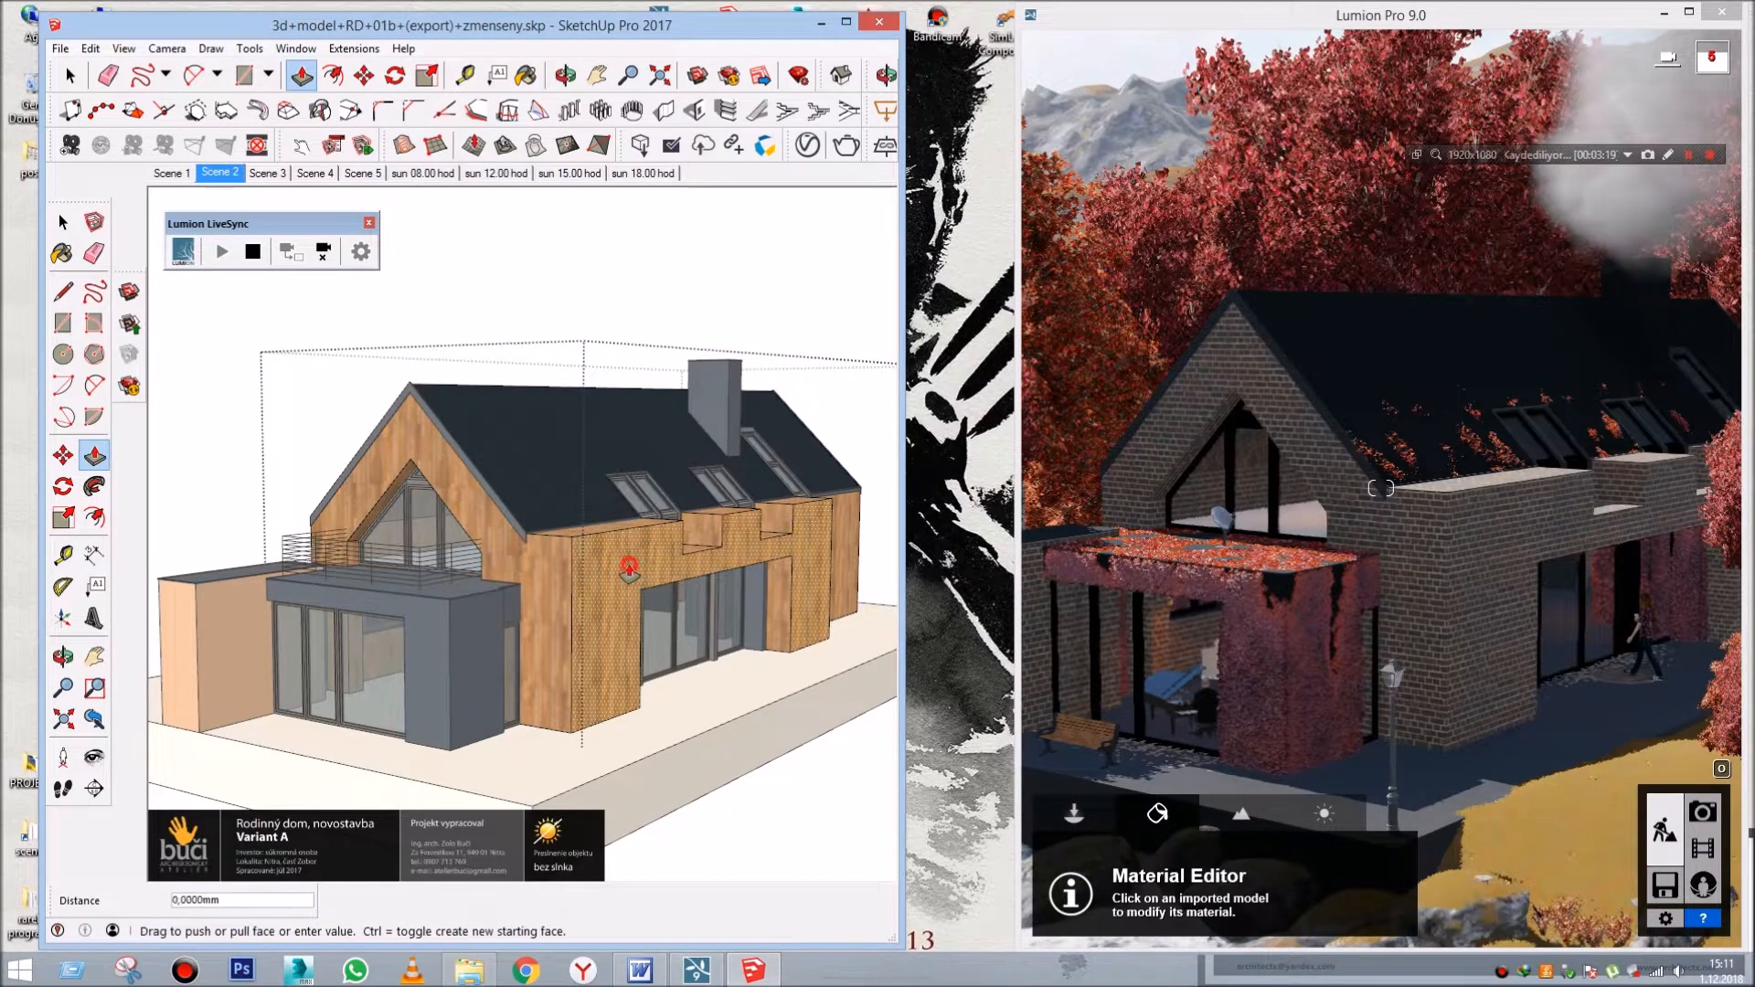
pyautogui.click(553, 572)
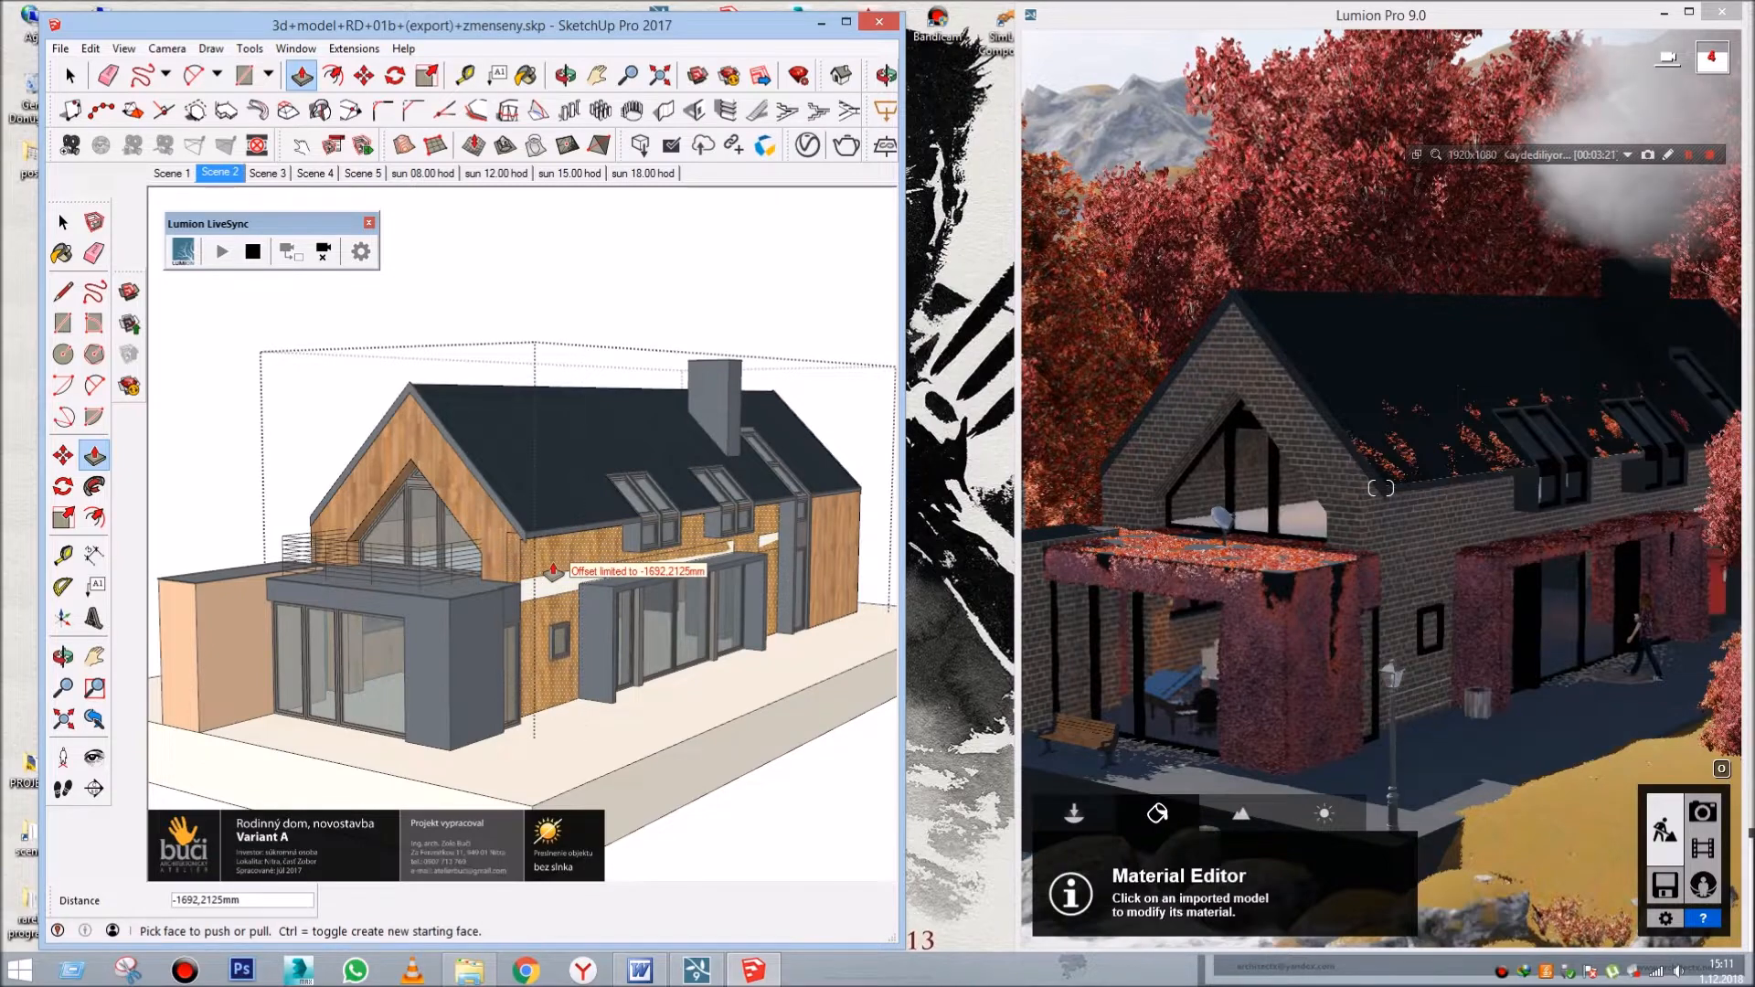
pyautogui.click(554, 571)
pyautogui.click(586, 527)
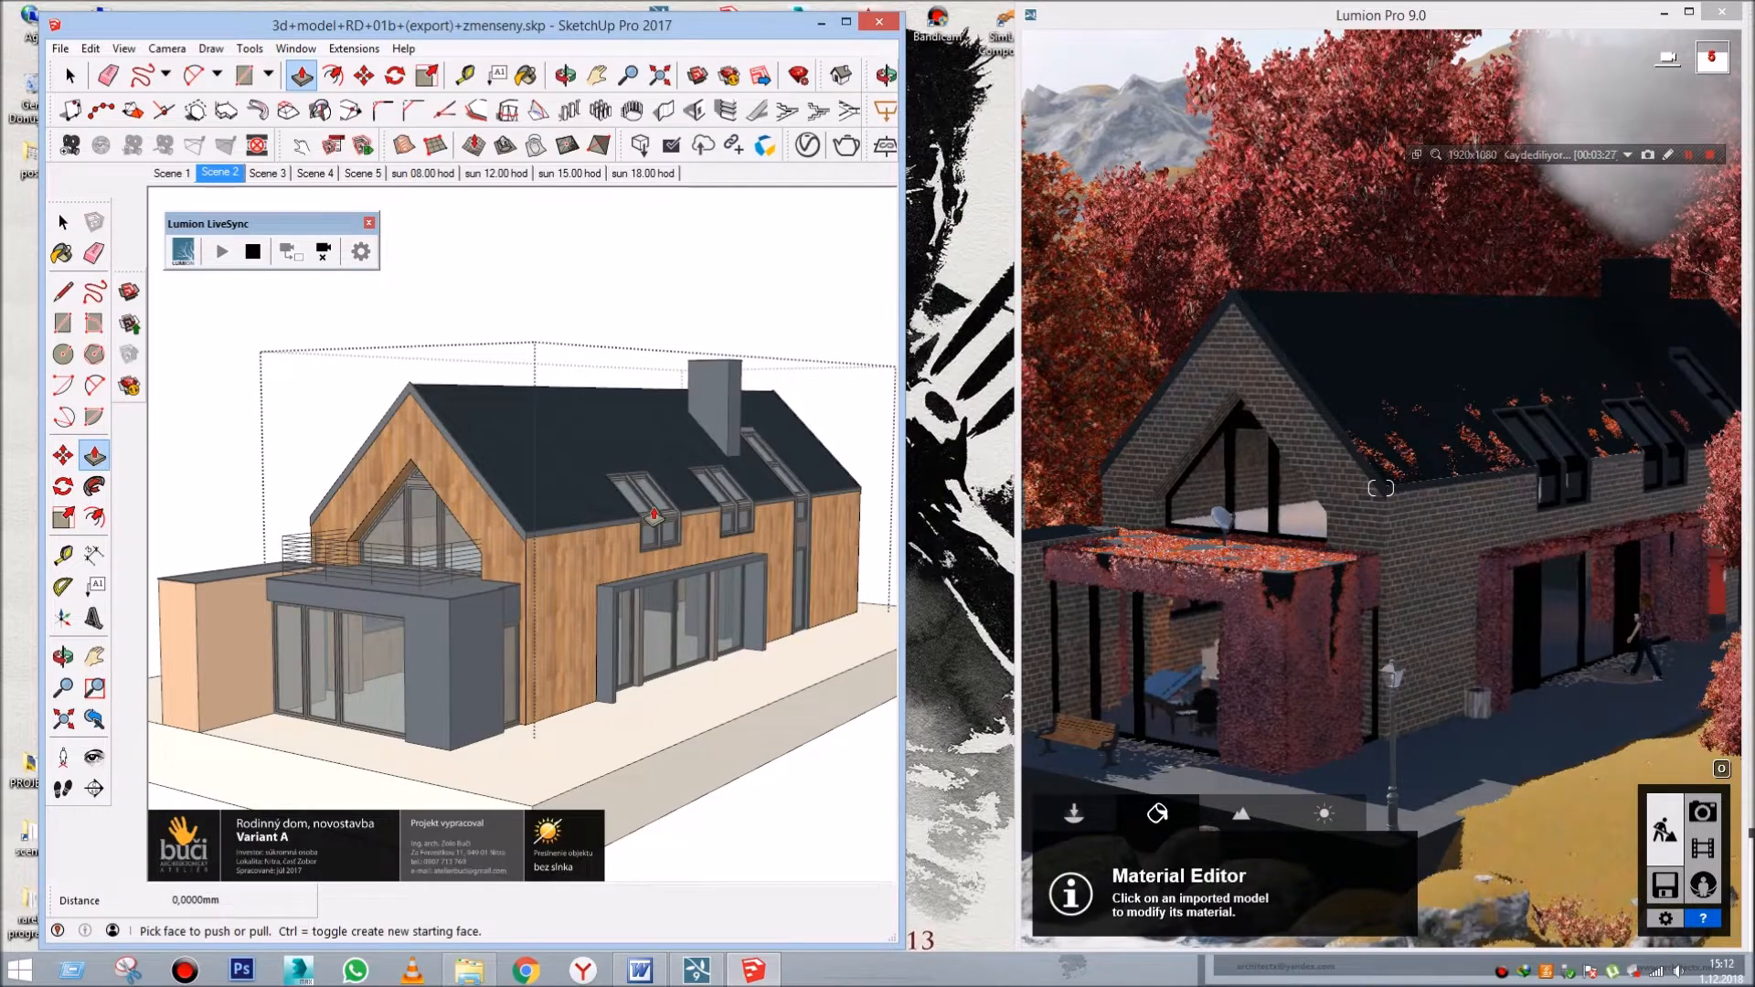
# - Pull the front gable wall out about 5201 mm, push it back about 5181 mm and undo the gable edits
pyautogui.click(422, 455)
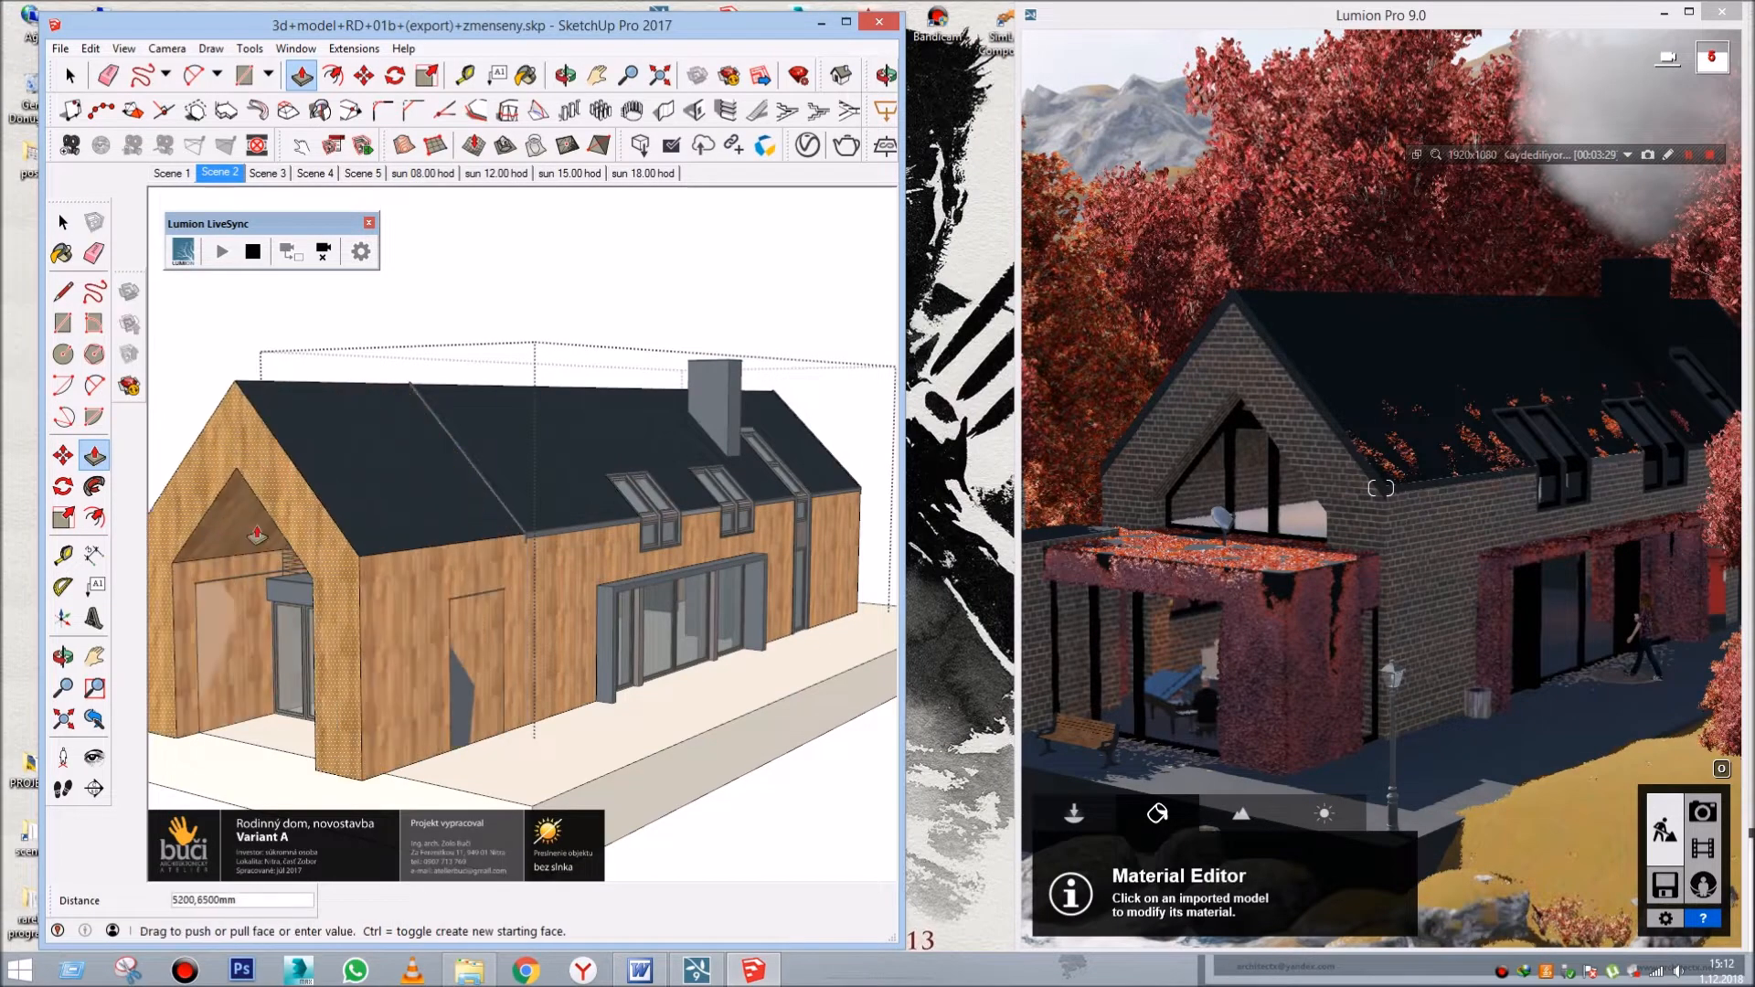
pyautogui.click(443, 771)
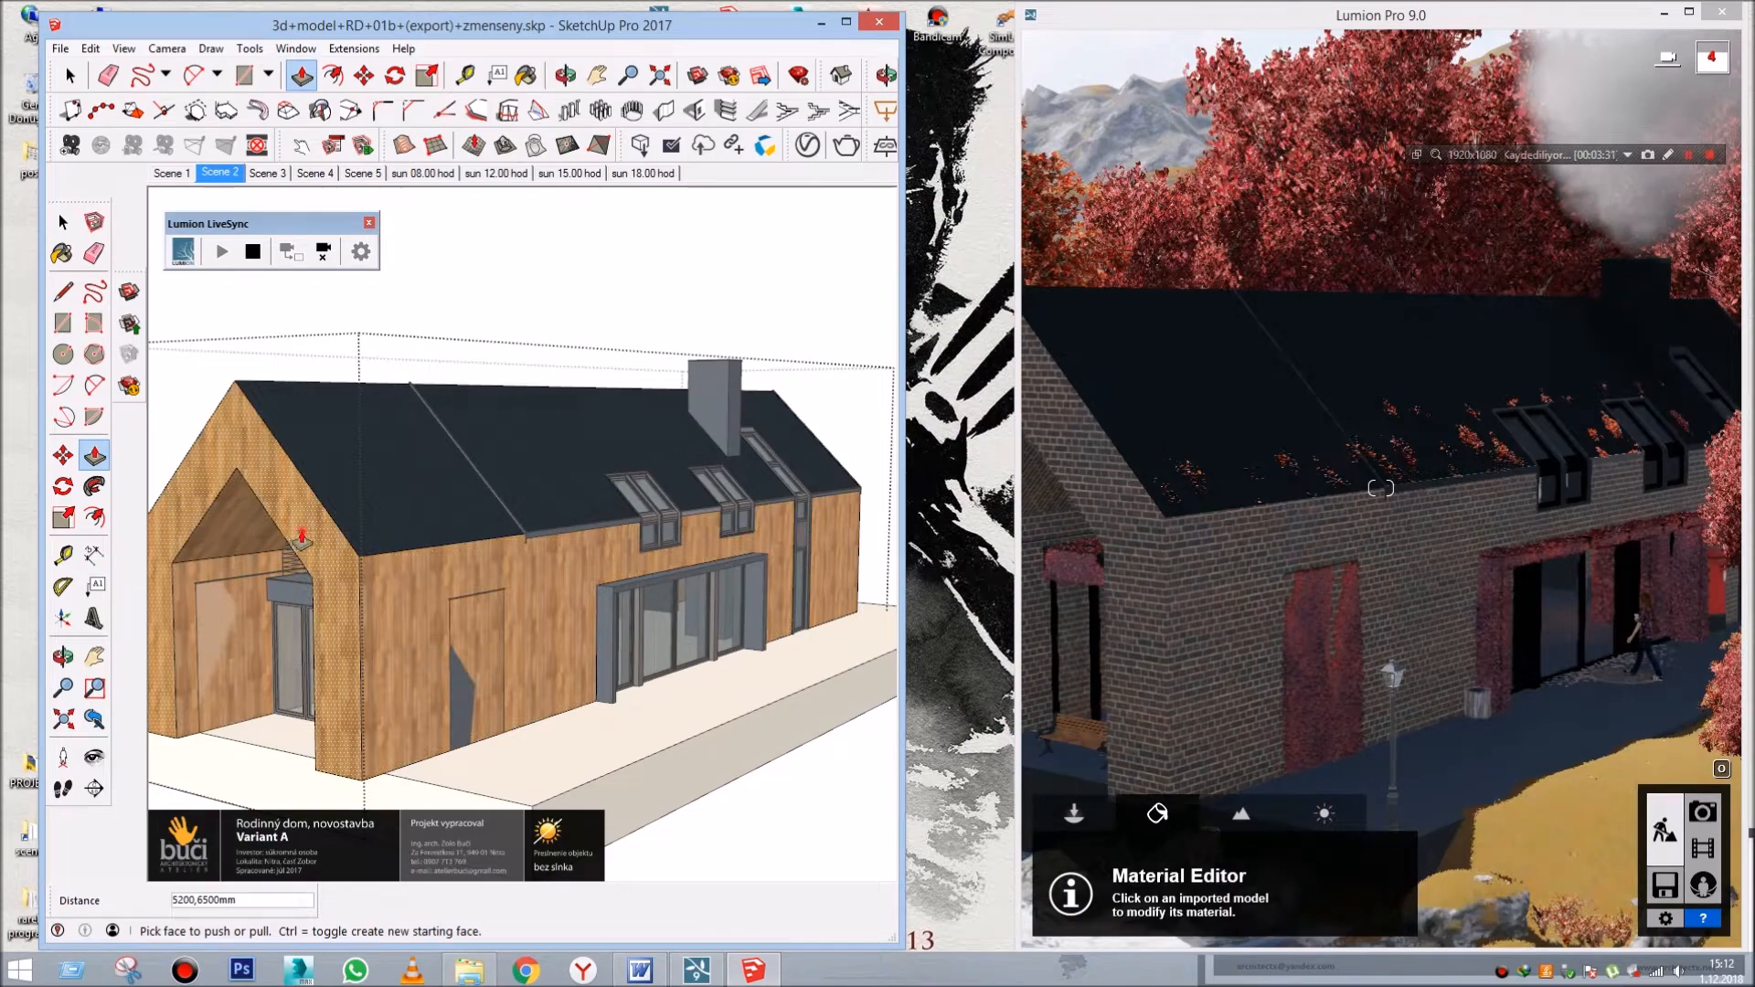
pyautogui.click(301, 543)
pyautogui.click(503, 549)
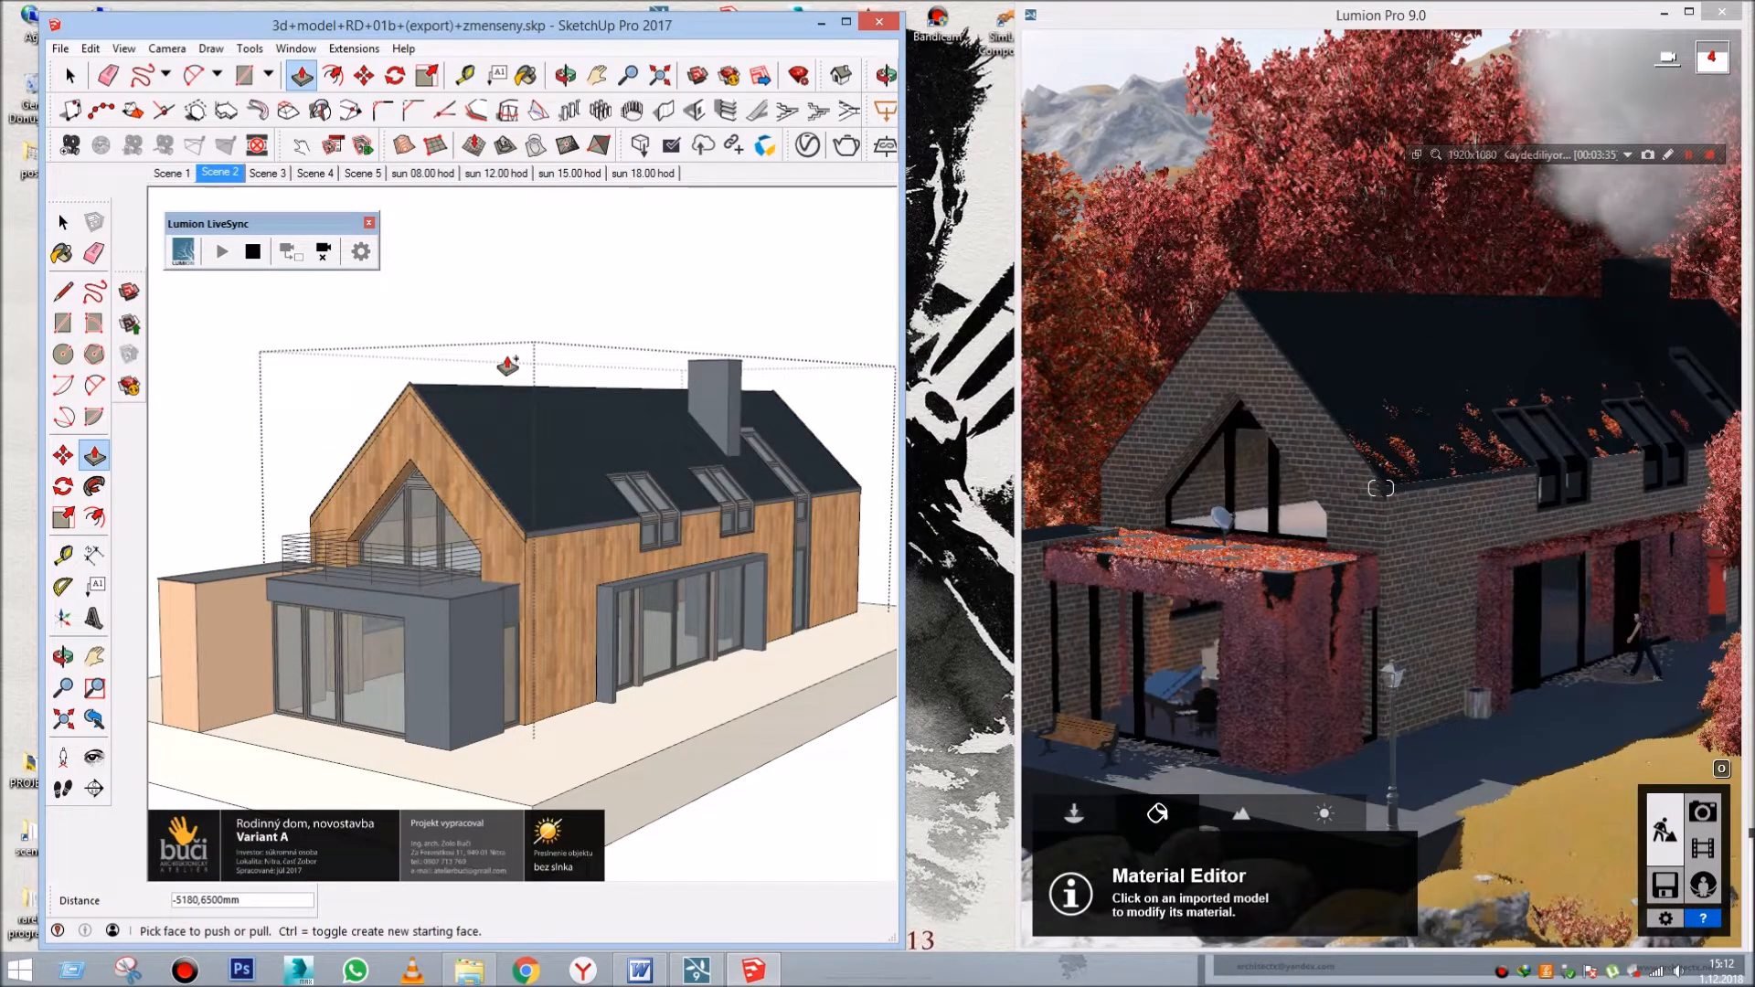
pyautogui.hotkey('ctrl', 'z')
pyautogui.hotkey('ctrl', 'z')
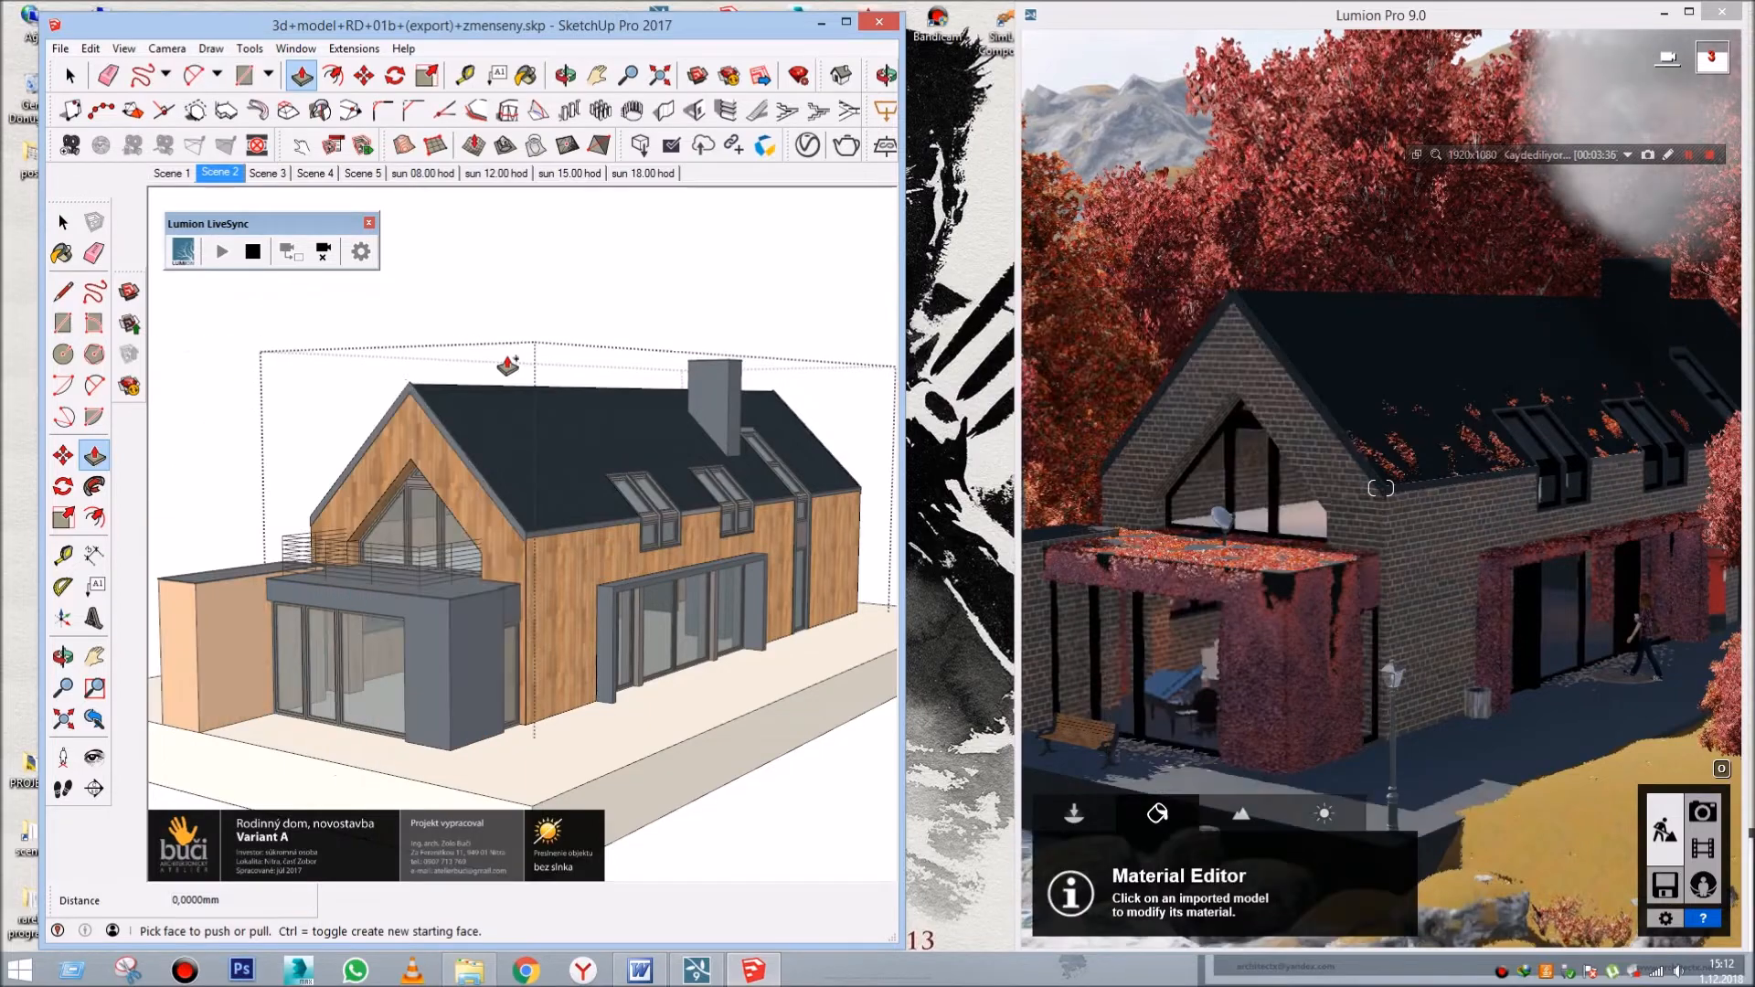
# - Paint the long side wall and the front gable wall with Translucent Glass Dark Green from Glass and Mirrors
pyautogui.moveTo(660, 470); pyautogui.dragTo(374, 523, button='middle')
pyautogui.scroll(3, 340, 505)
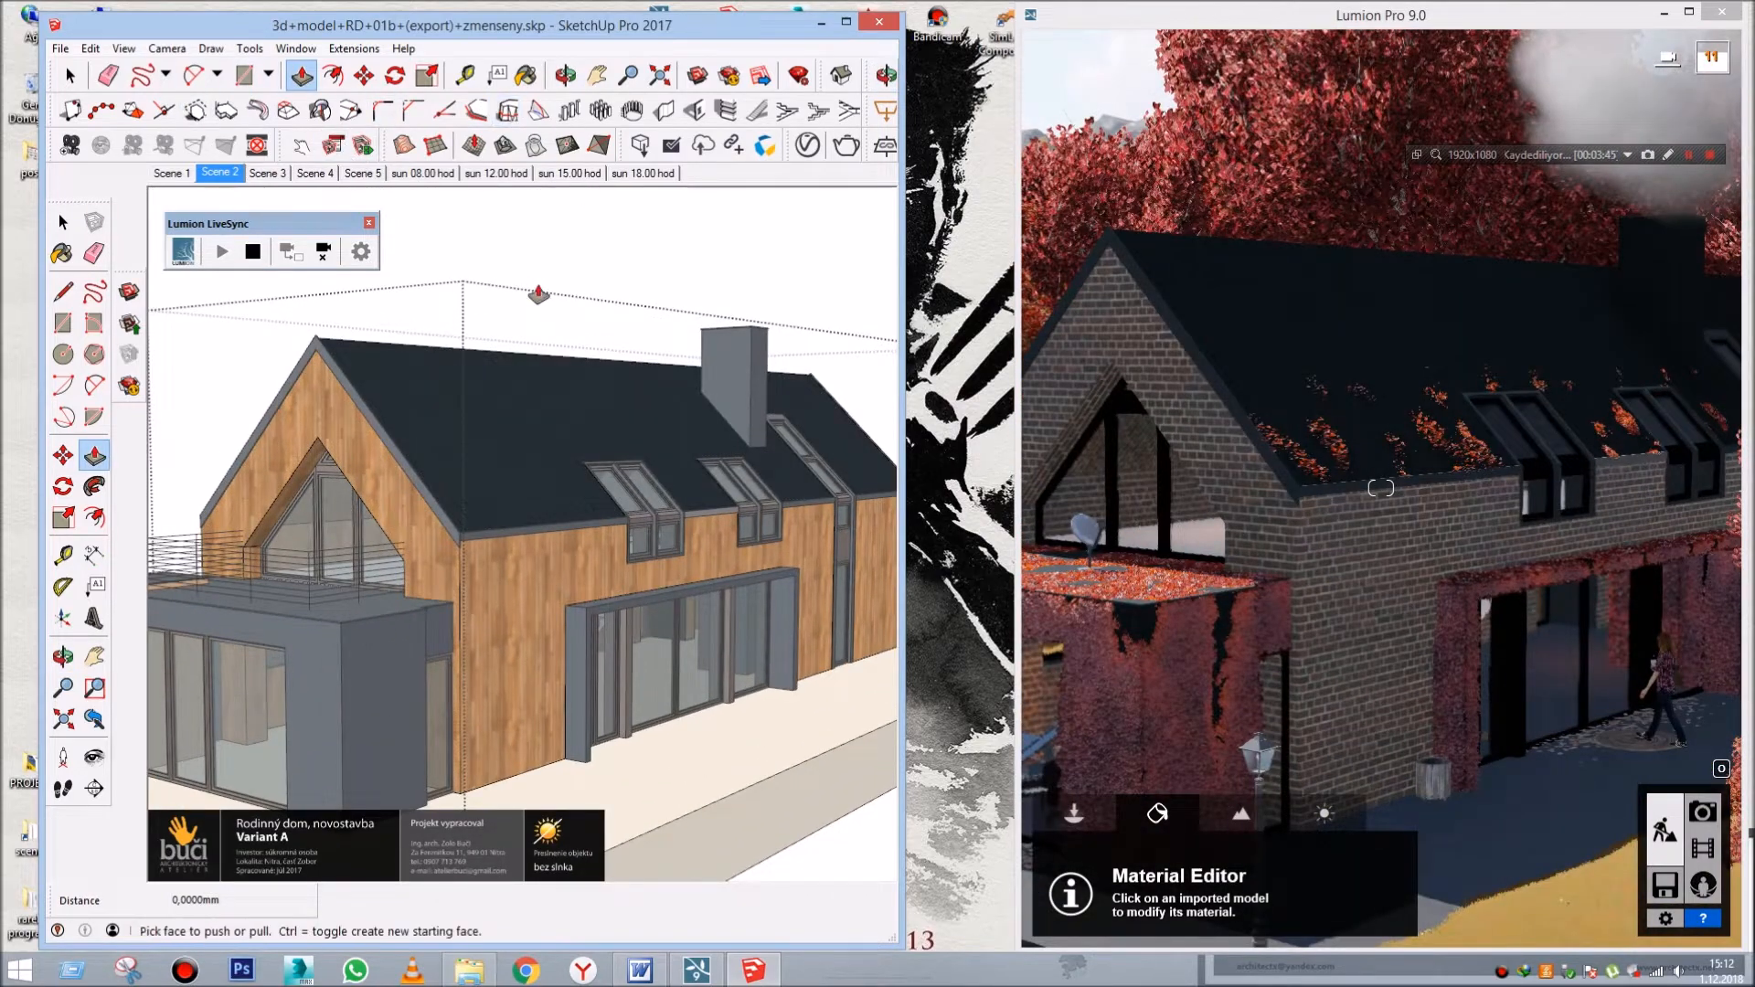
pyautogui.press('b')
pyautogui.click(687, 522)
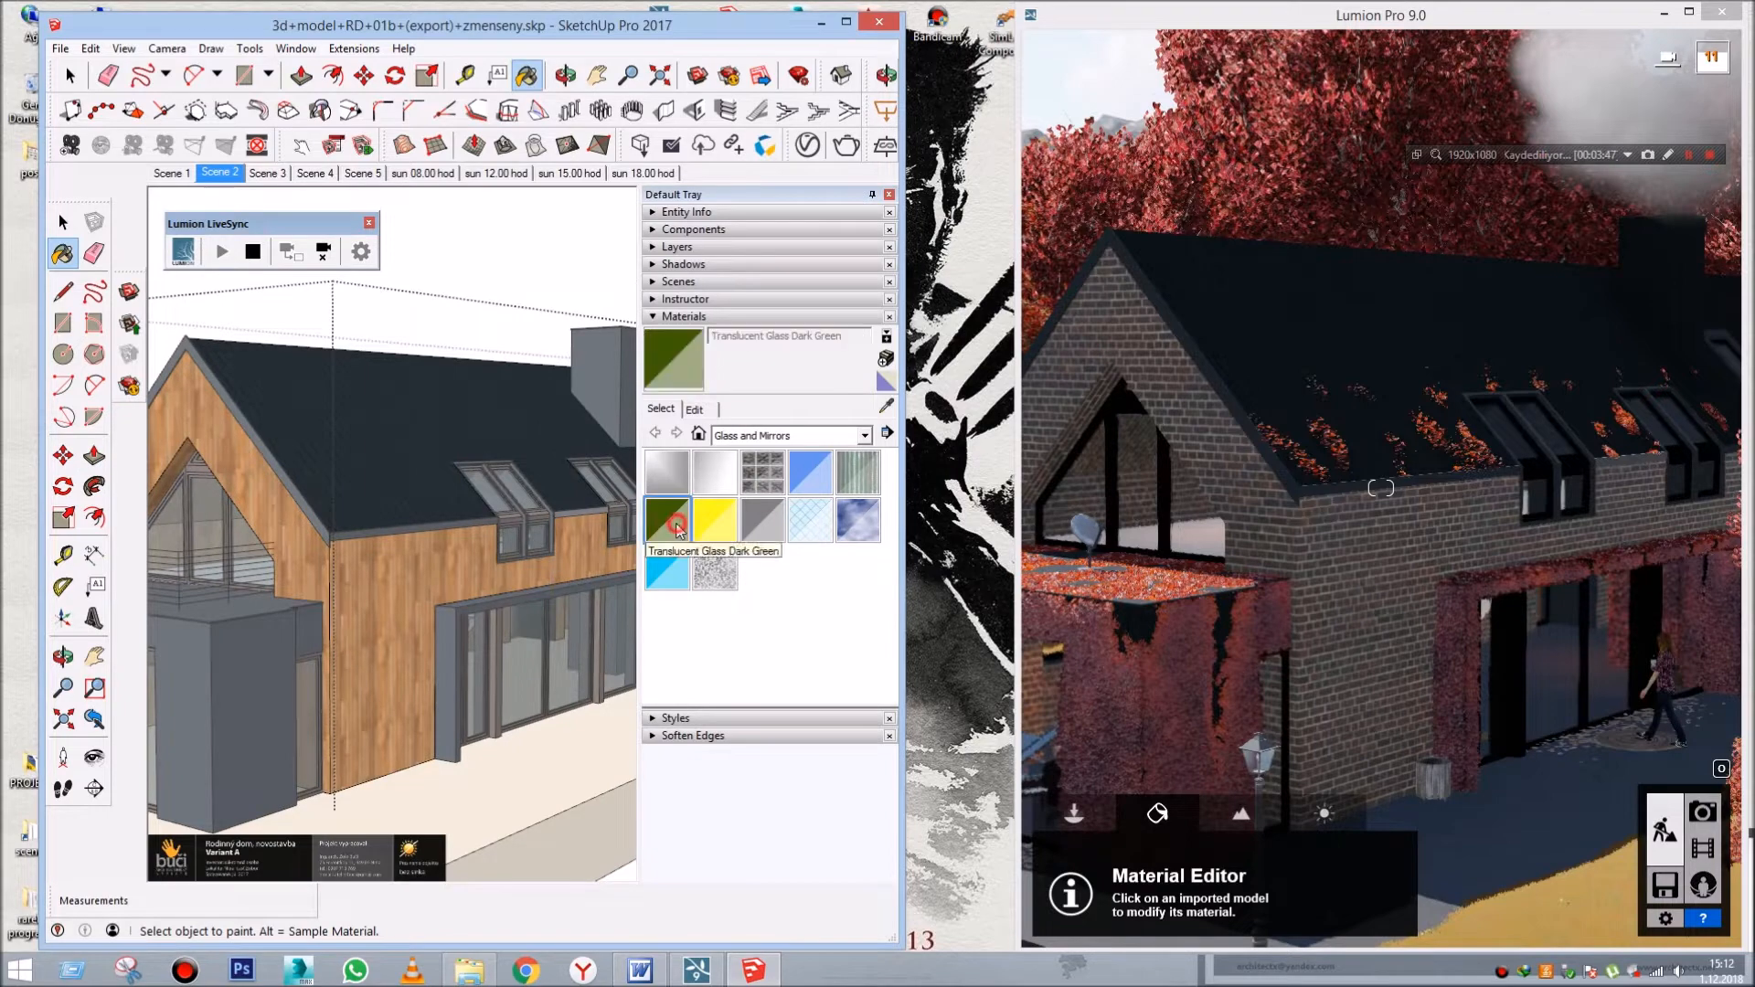
pyautogui.click(410, 573)
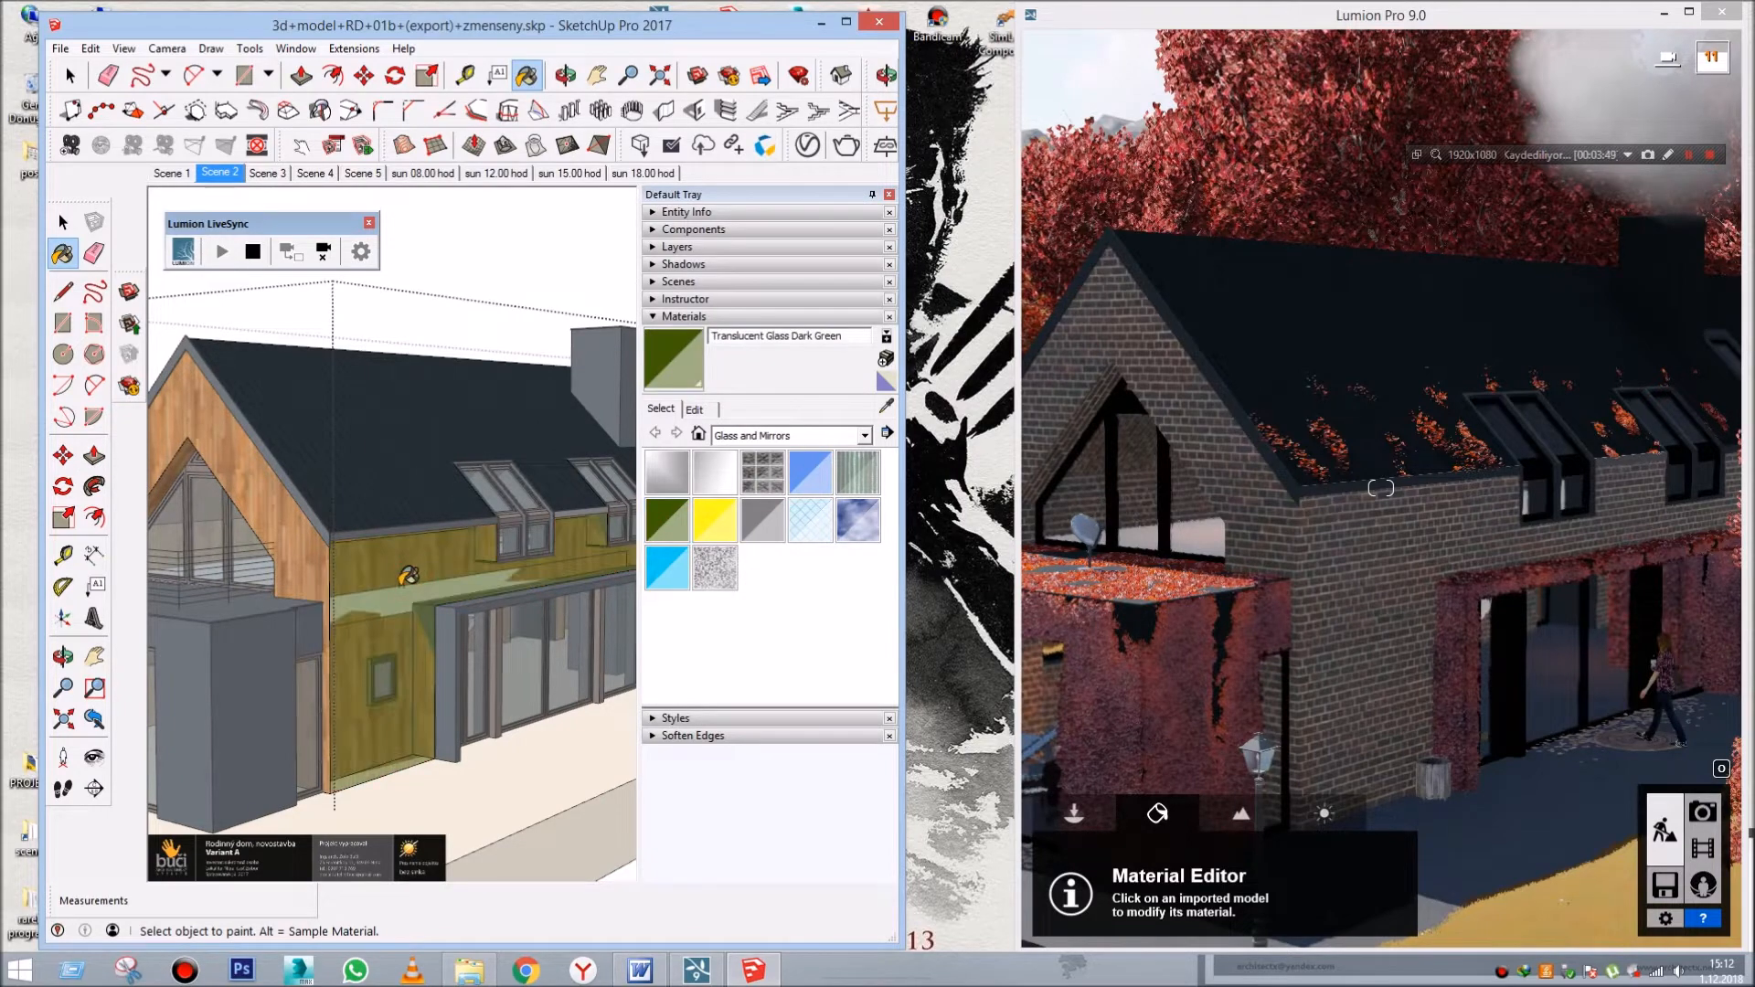
pyautogui.click(313, 539)
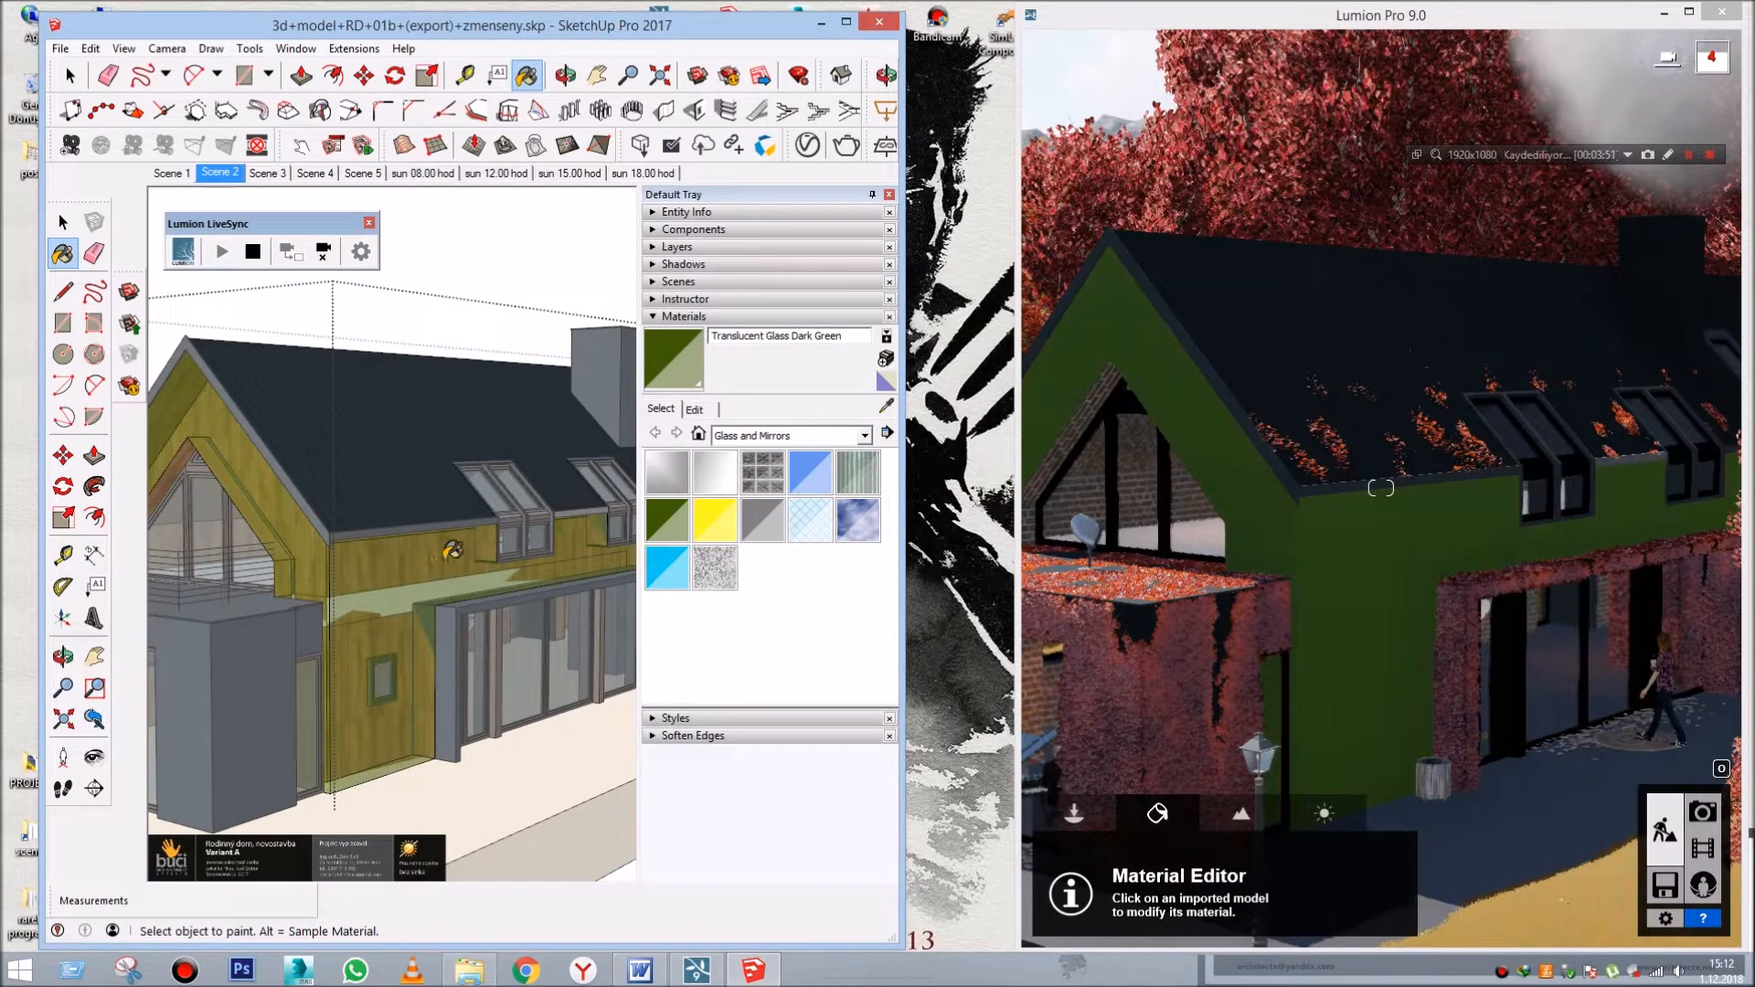
# - Undo the green glass paint on both walls and close the Default Tray
pyautogui.hotkey('ctrl', 'z')
pyautogui.hotkey('ctrl', 'z')
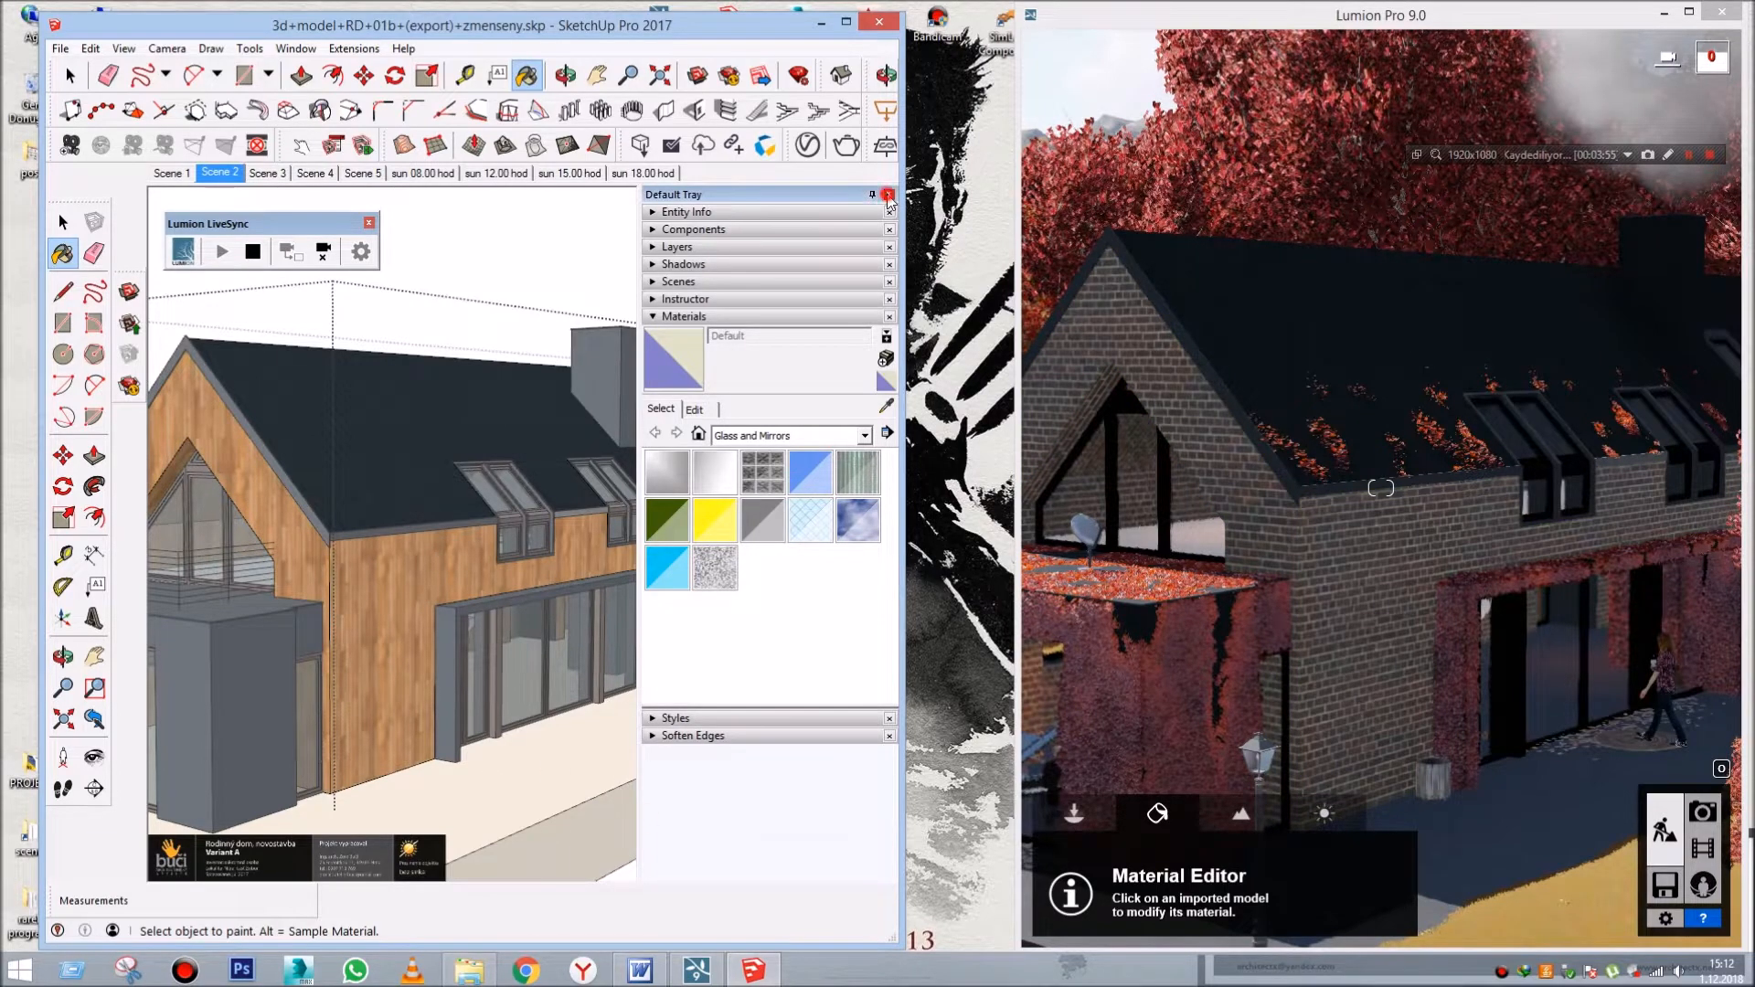
pyautogui.click(888, 195)
pyautogui.scroll(-1, 609, 432)
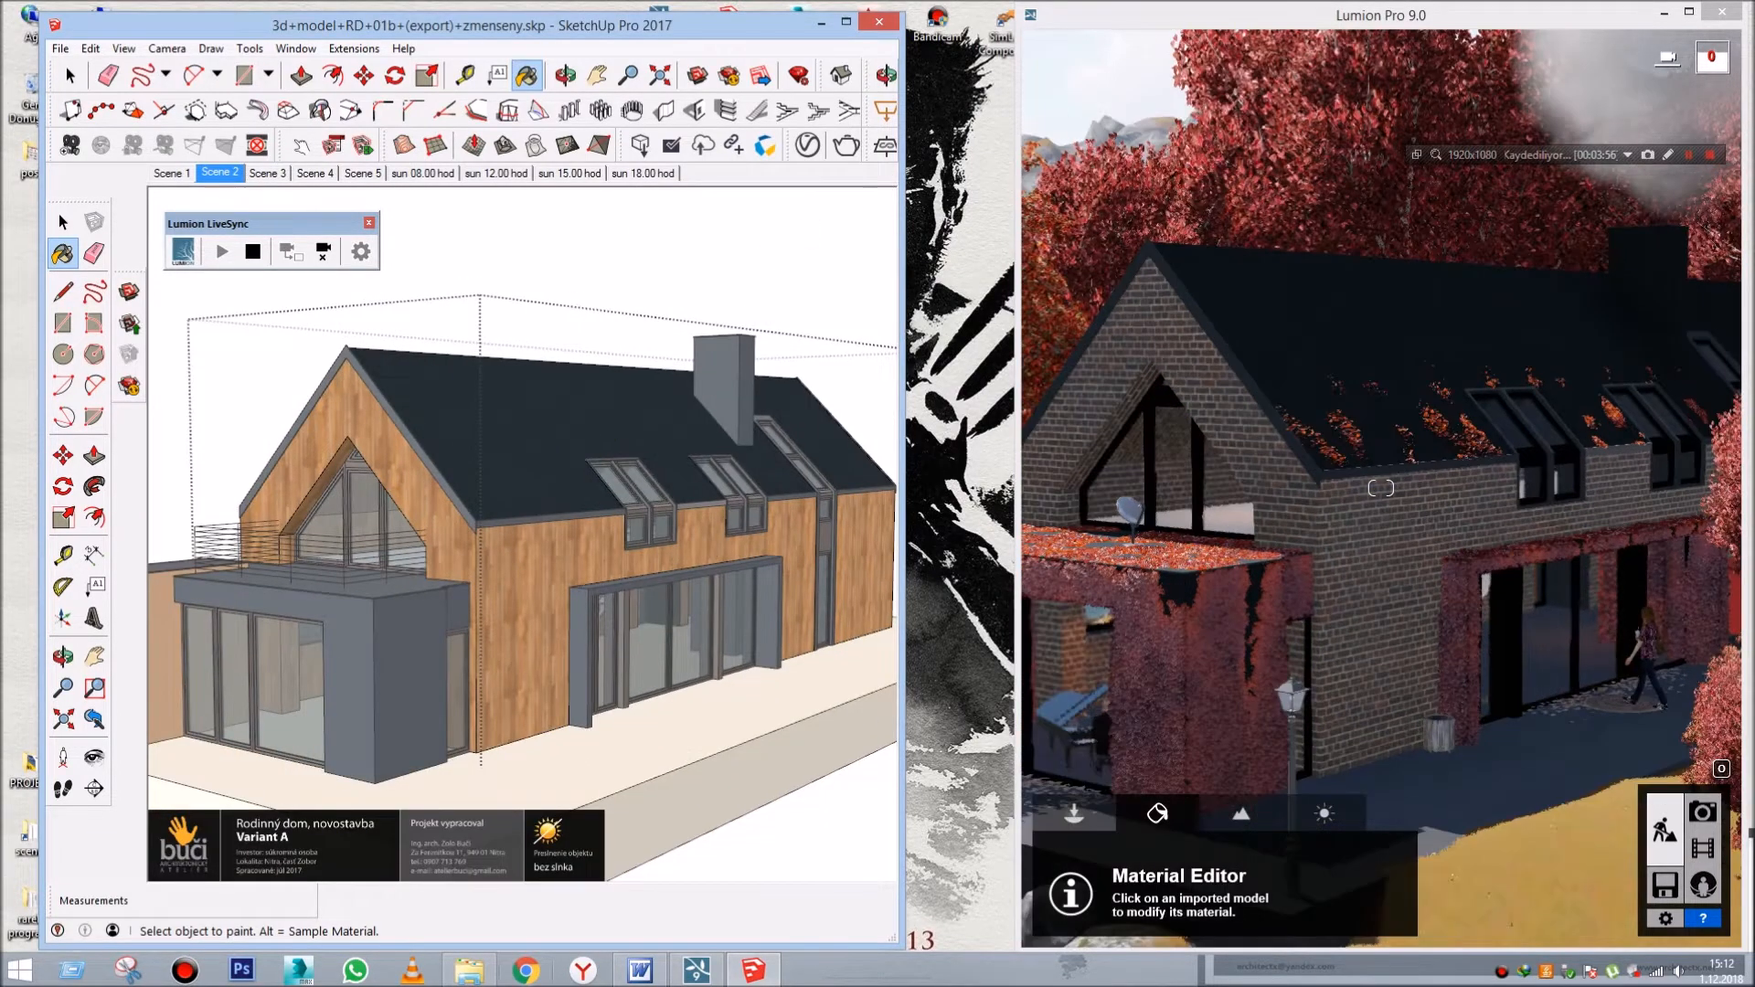
# - Return to the Word notes and read the second trick, Real Skies, highlighting its heading
pyautogui.click(653, 973)
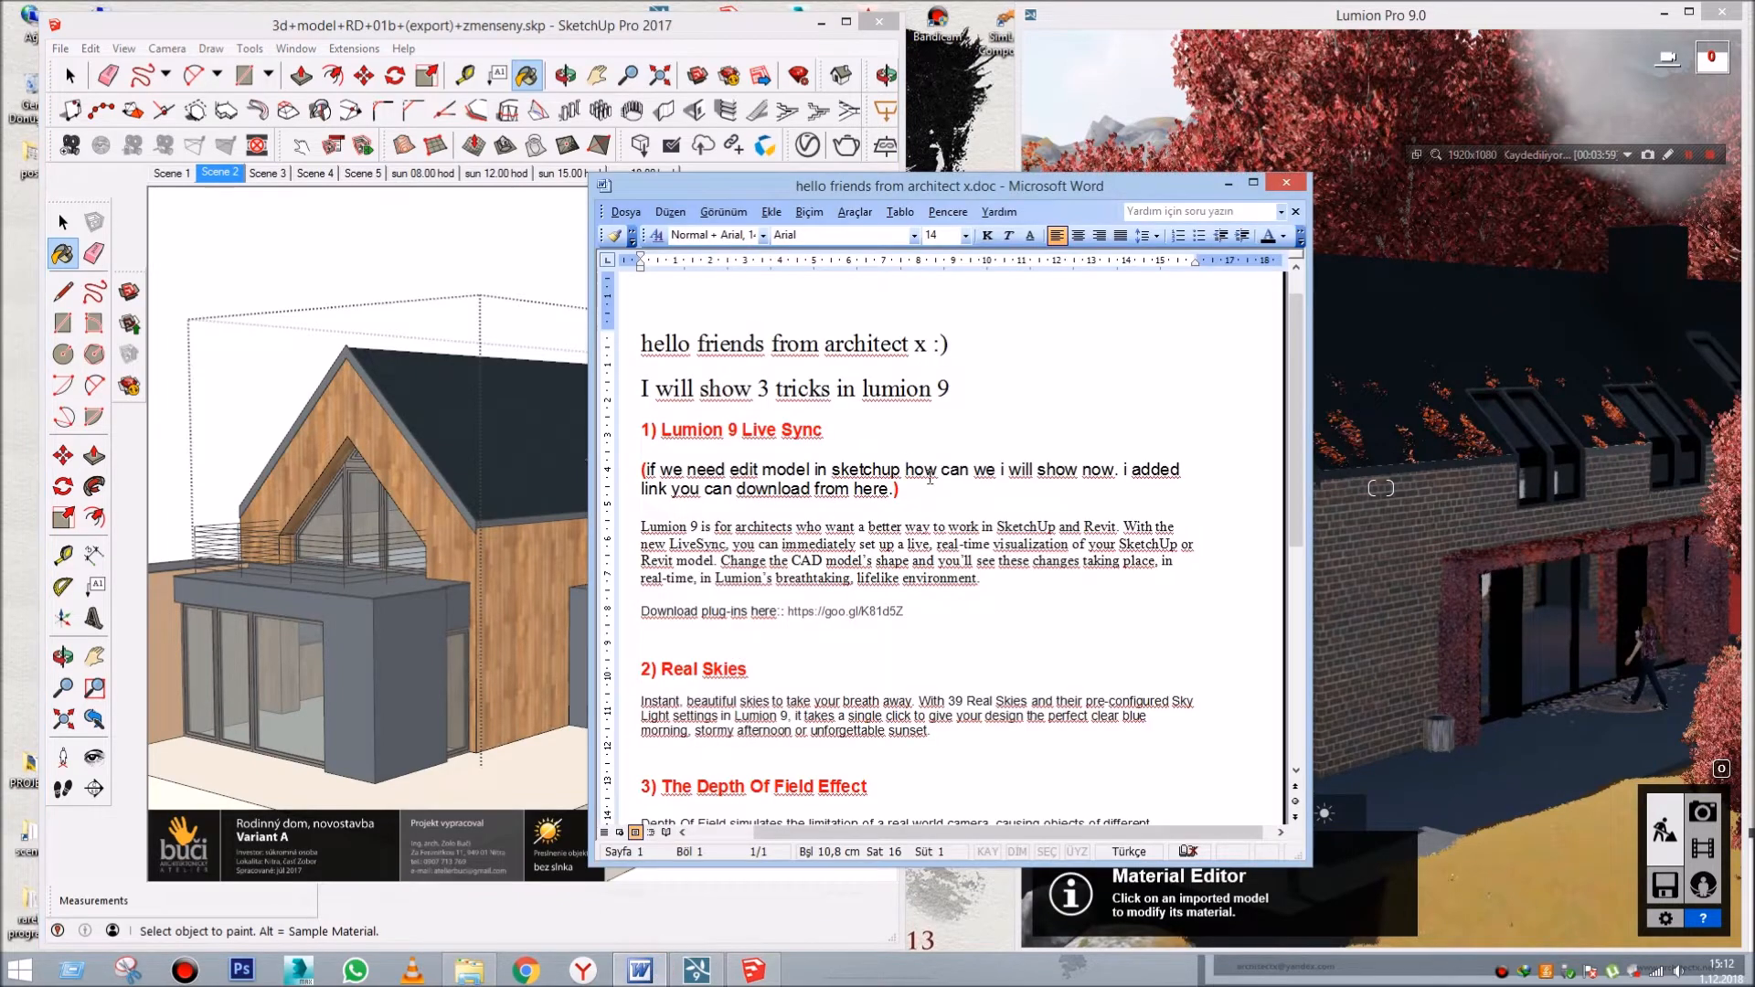
pyautogui.click(894, 491)
pyautogui.scroll(-1, 772, 655)
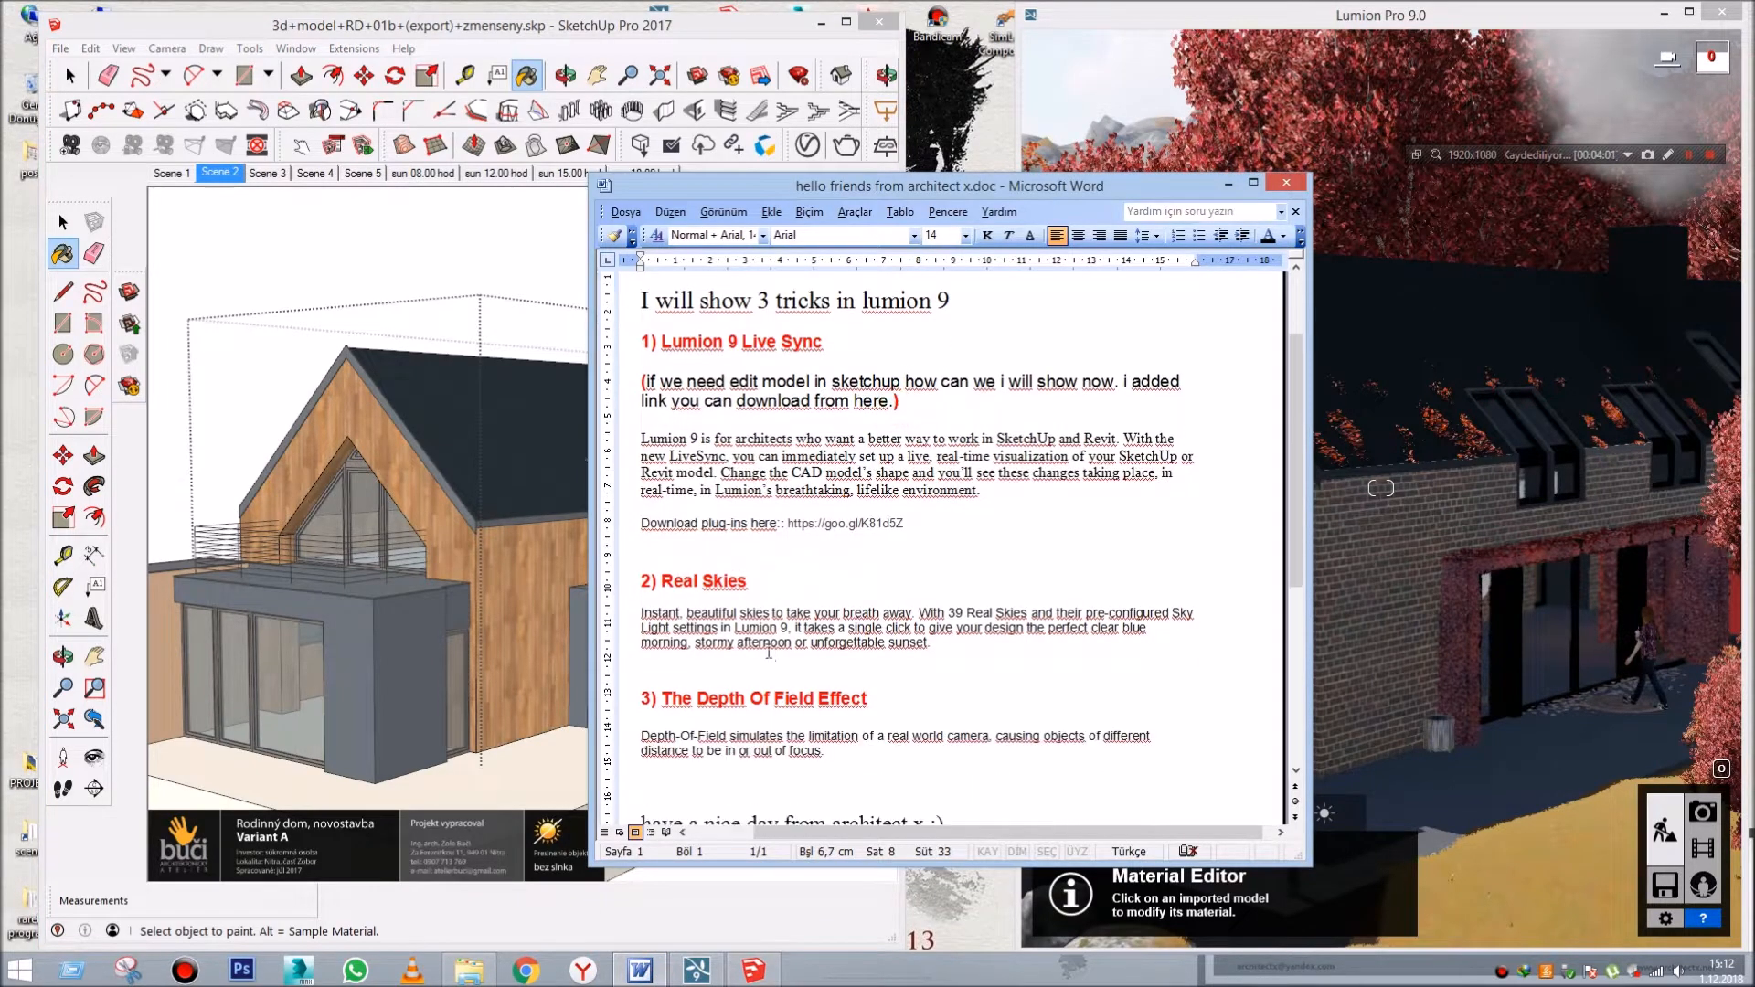
pyautogui.click(734, 611)
pyautogui.moveTo(643, 581); pyautogui.dragTo(757, 587)
pyautogui.click(815, 629)
# - Close SketchUp without saving the changes to the house model
pyautogui.click(466, 251)
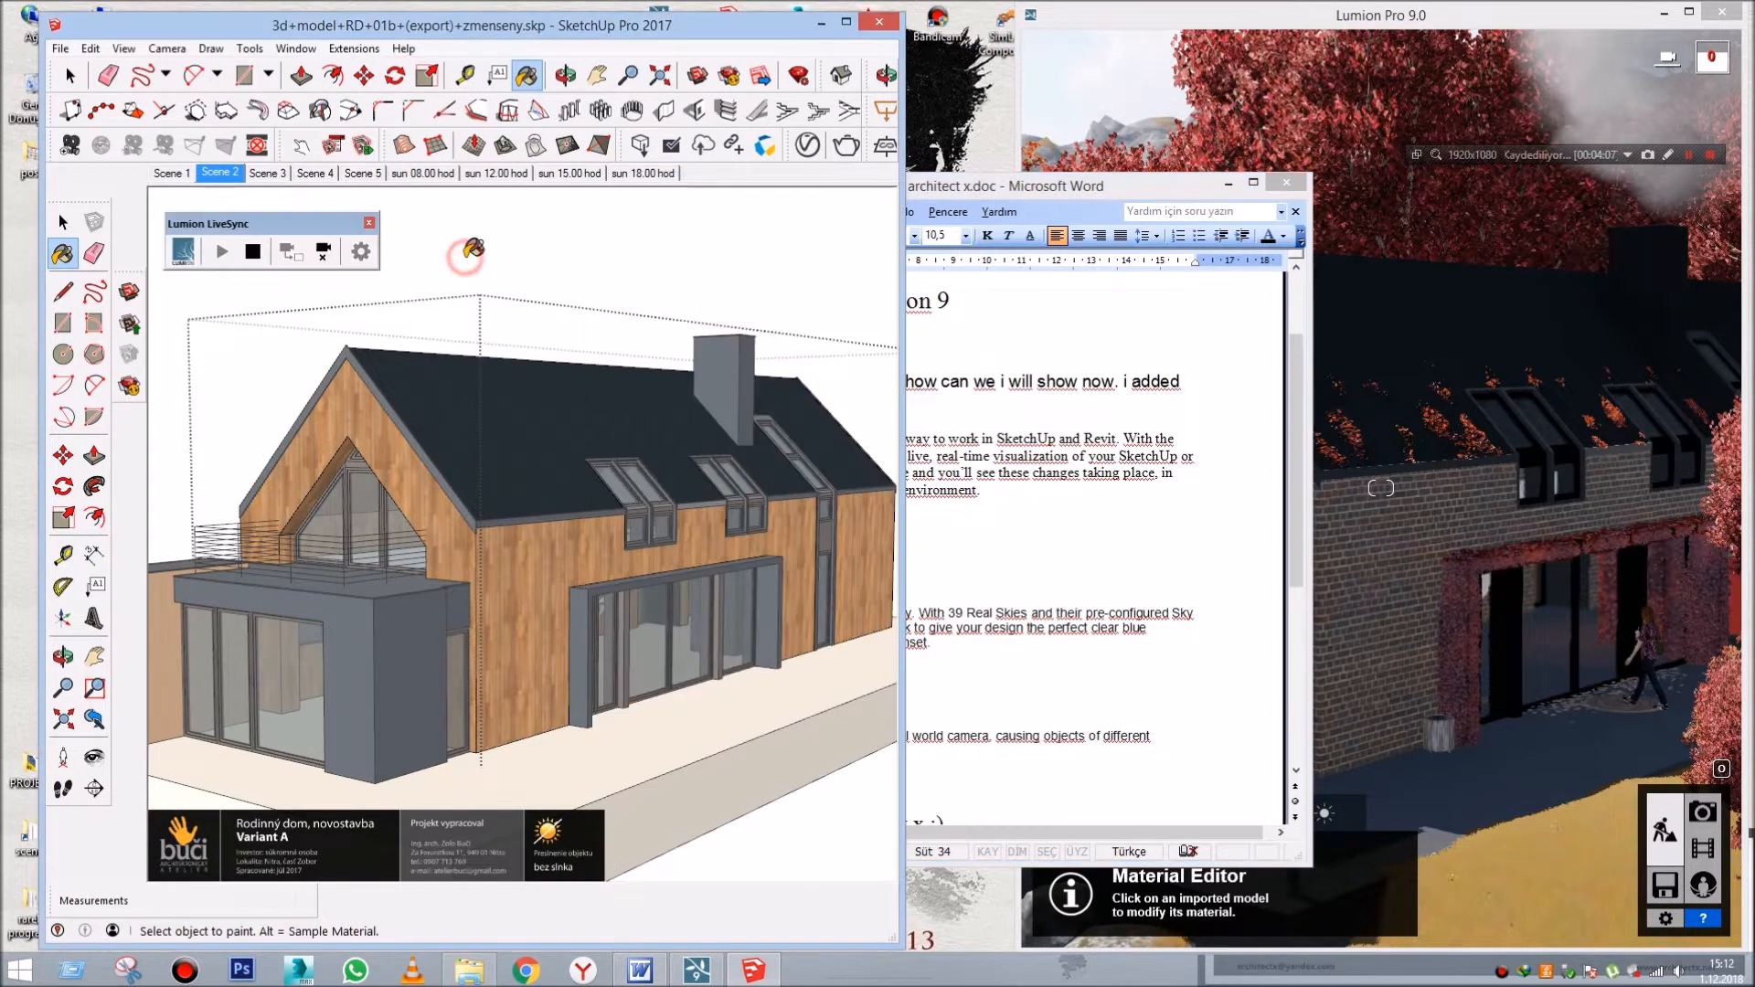
pyautogui.click(879, 22)
pyautogui.click(535, 530)
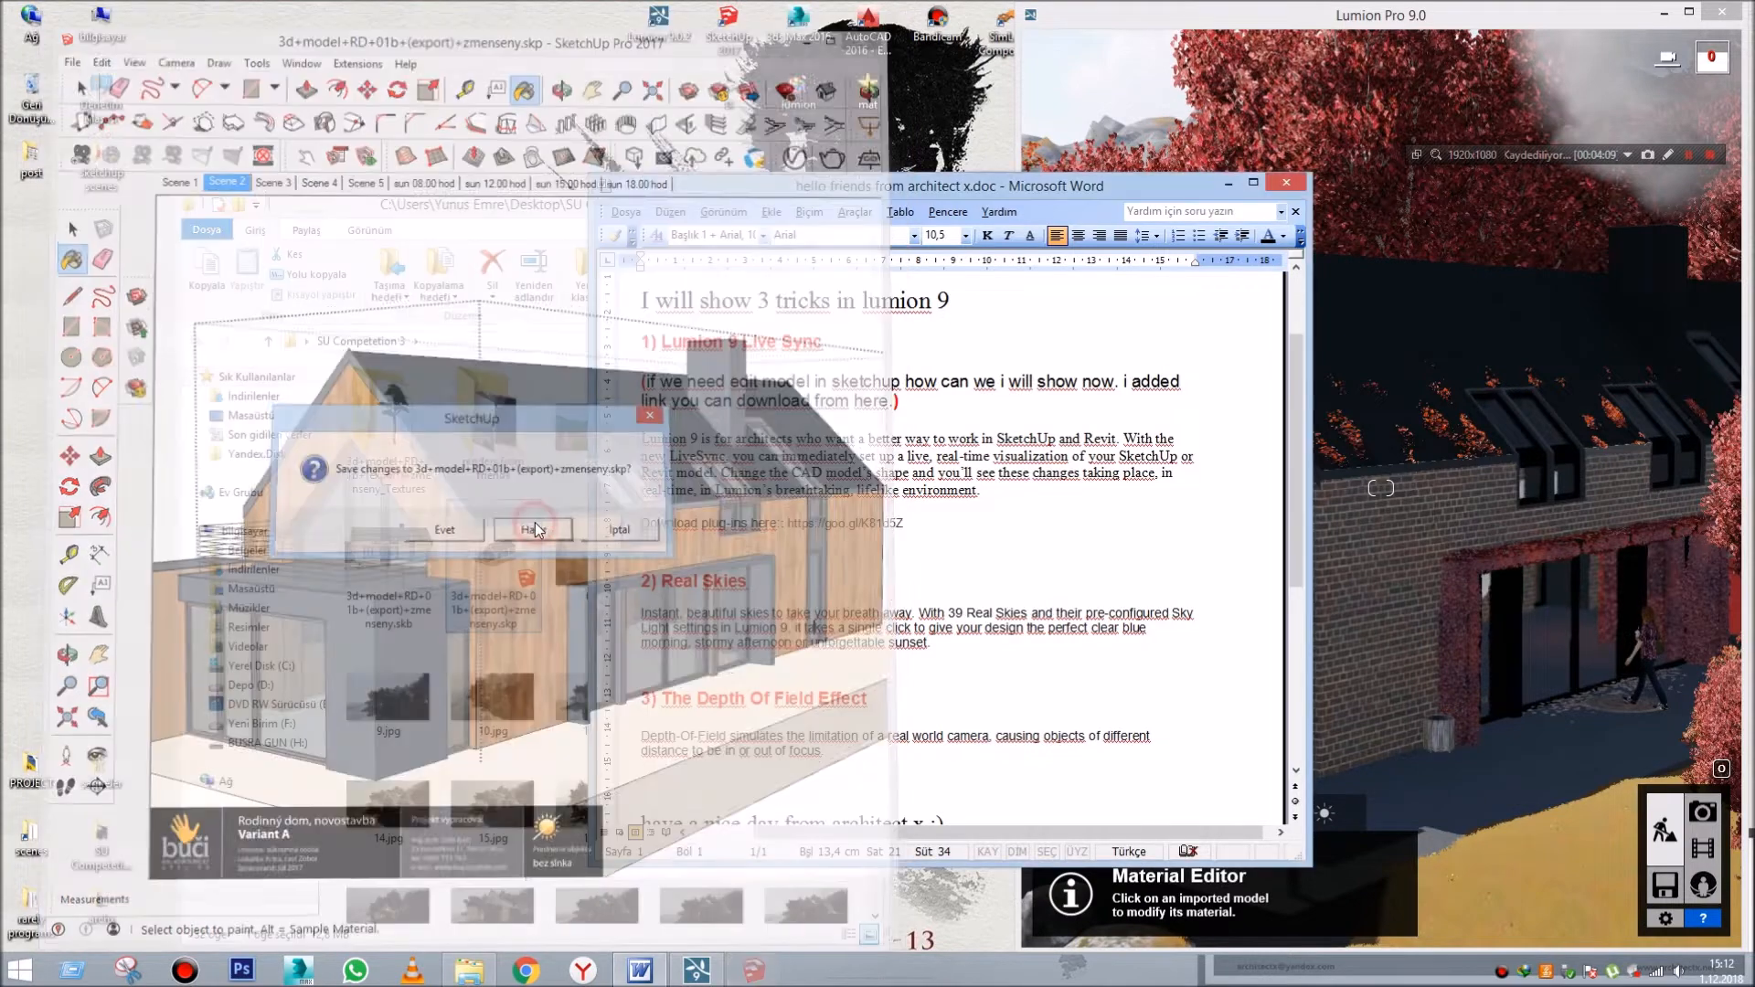
# - Add the line "and we orginazed competion for autumn scene :)" below the plug-in download link in the Word notes
pyautogui.click(804, 628)
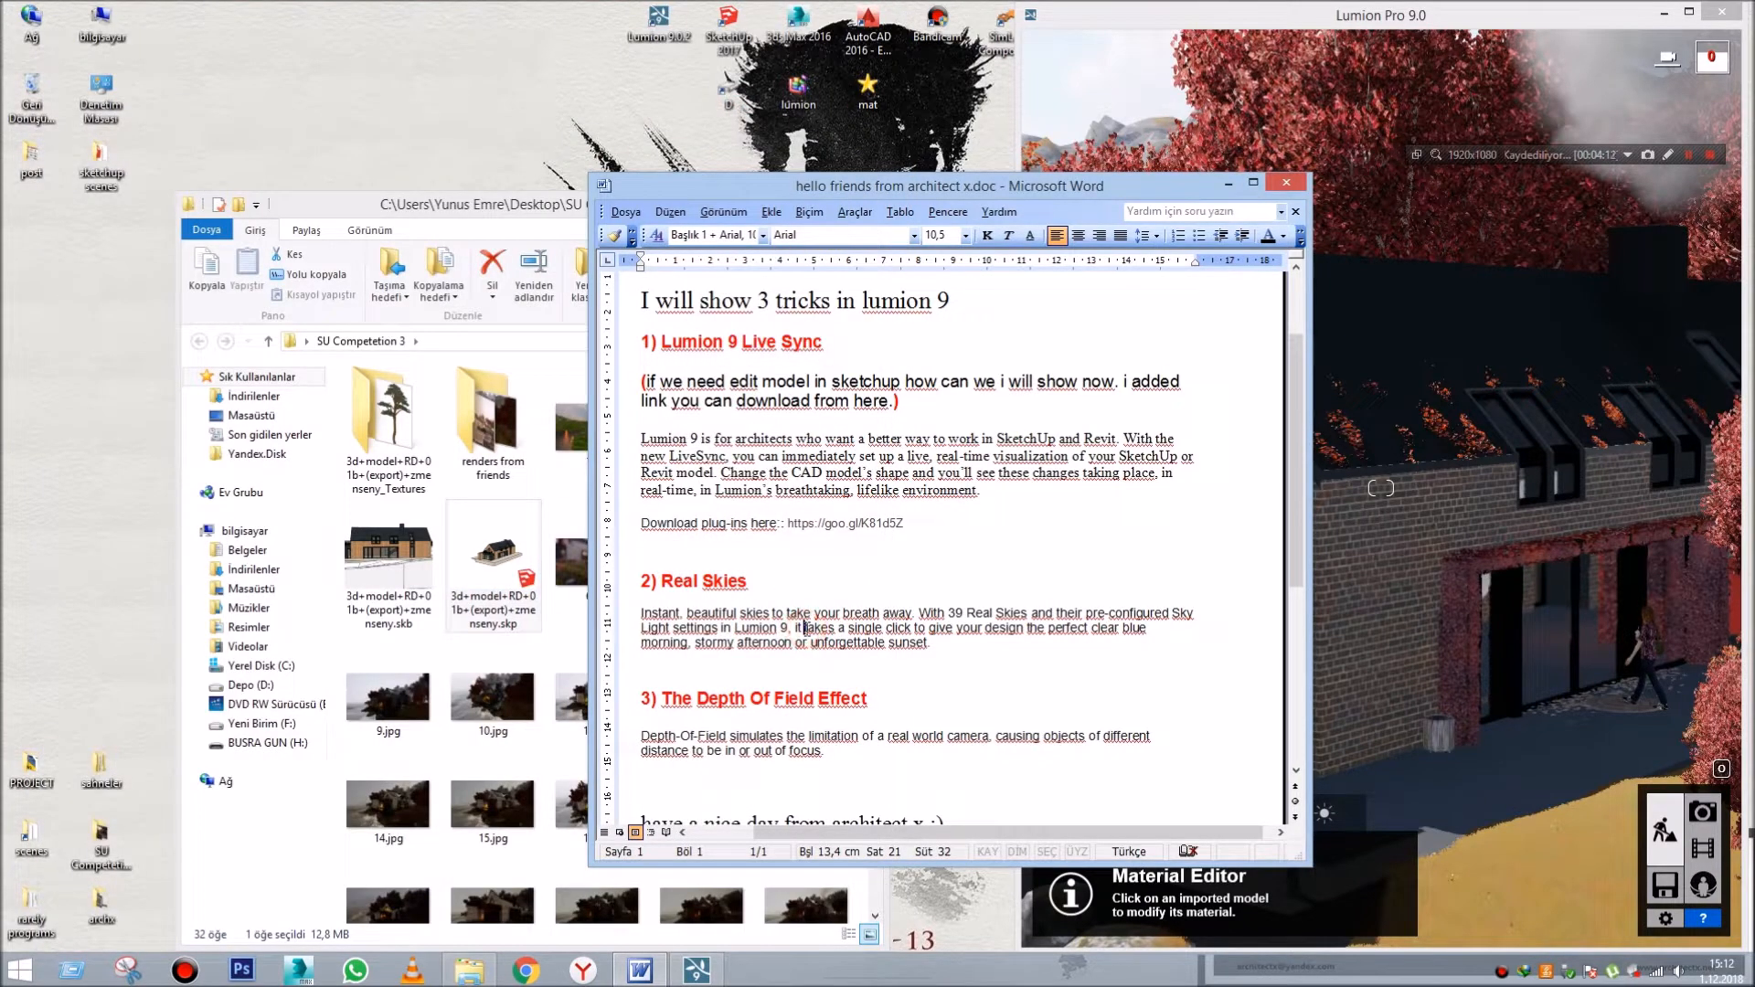
pyautogui.click(946, 530)
pyautogui.press('Return')
pyautogui.press('Return')
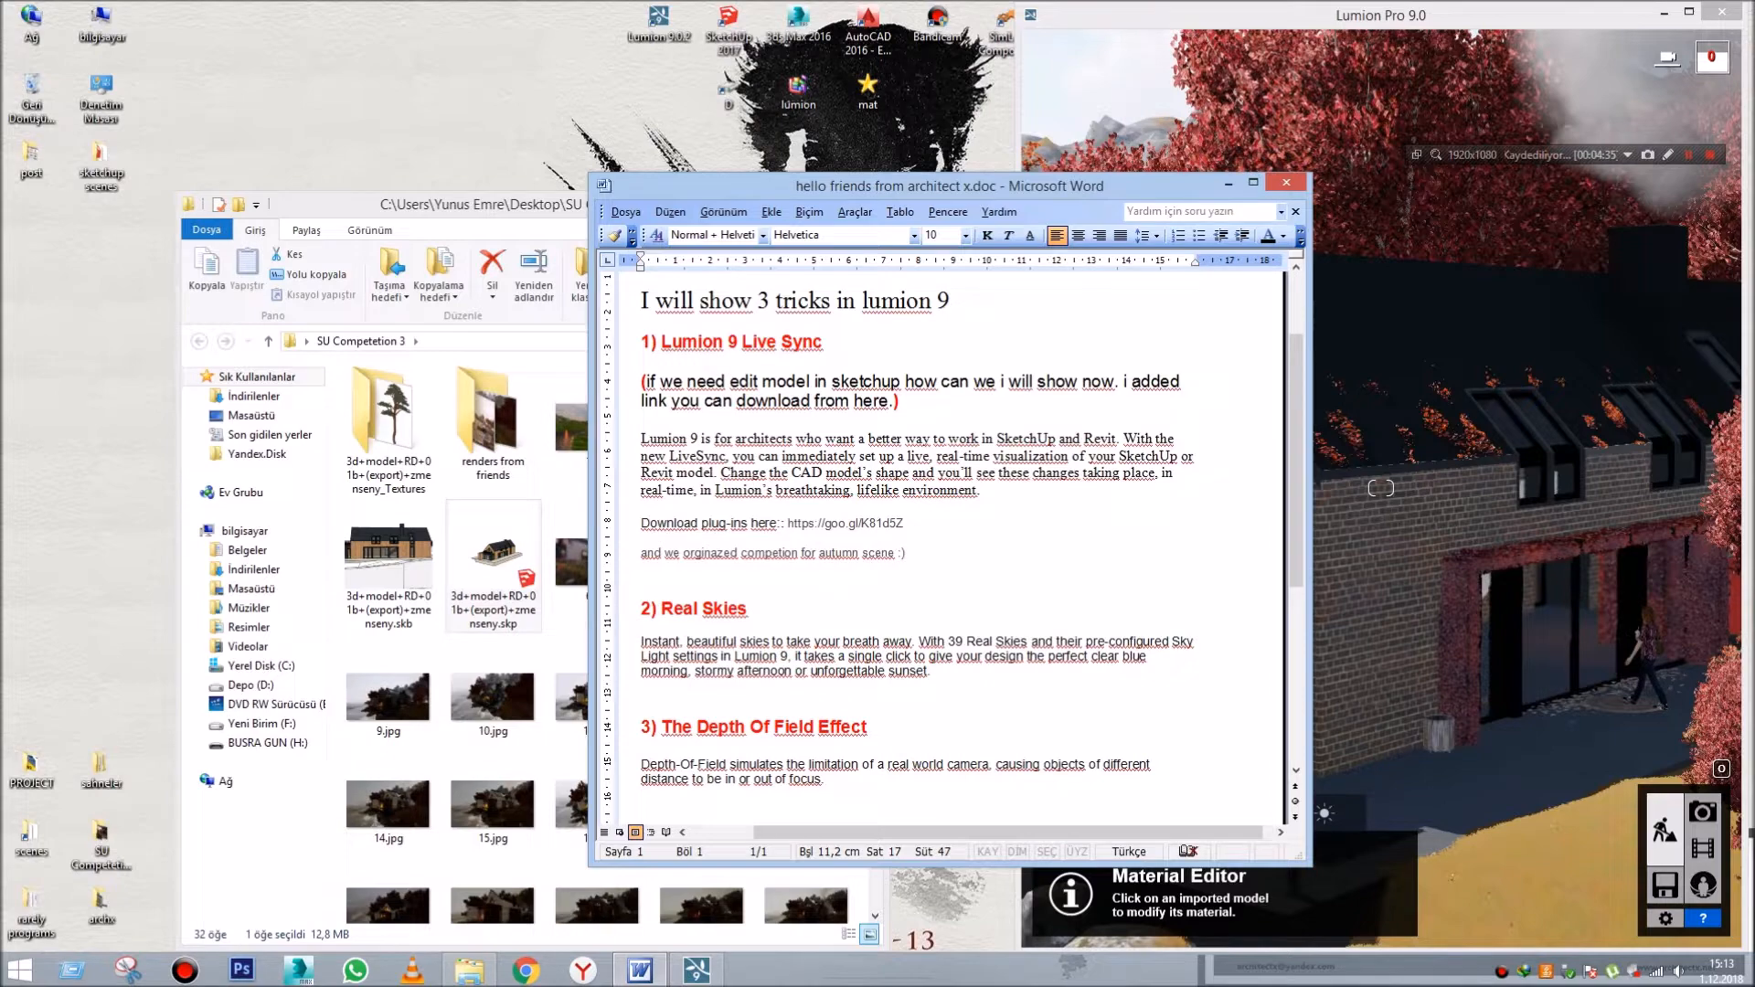
# - Open 23a.jpg from the renders from friends folder in SU Competetion 3 and maximize the photo viewer
pyautogui.click(463, 422)
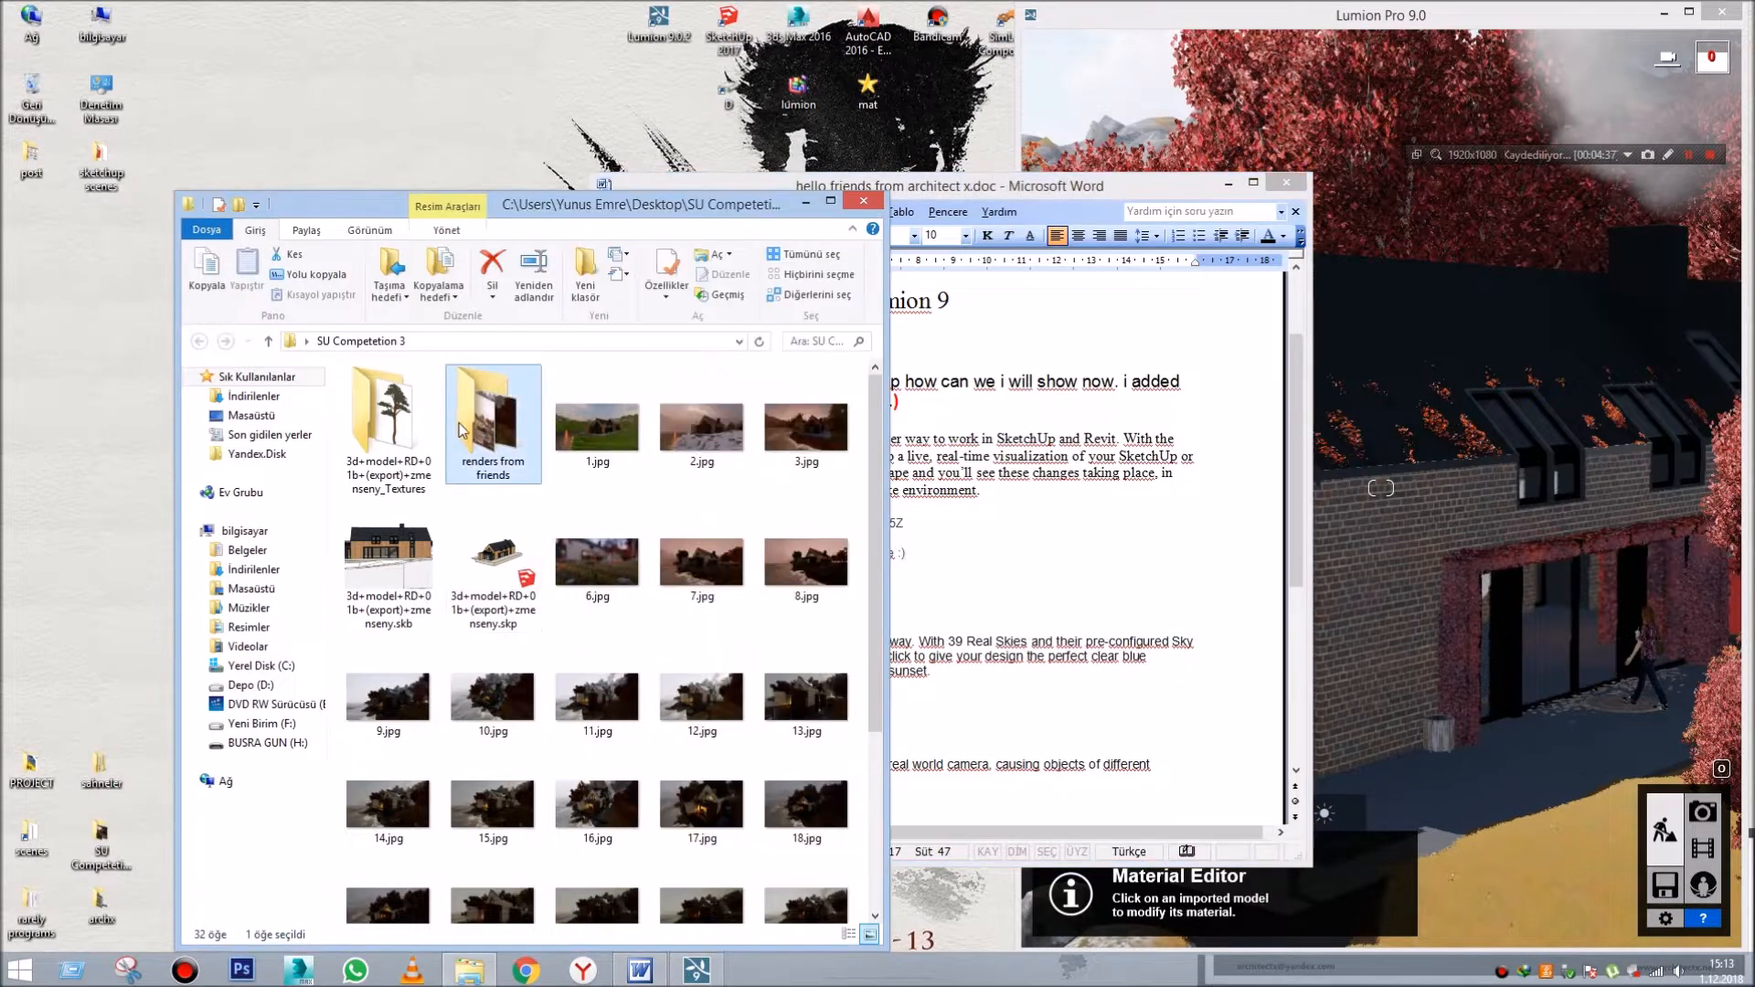
pyautogui.doubleClick(460, 425)
pyautogui.doubleClick(444, 425)
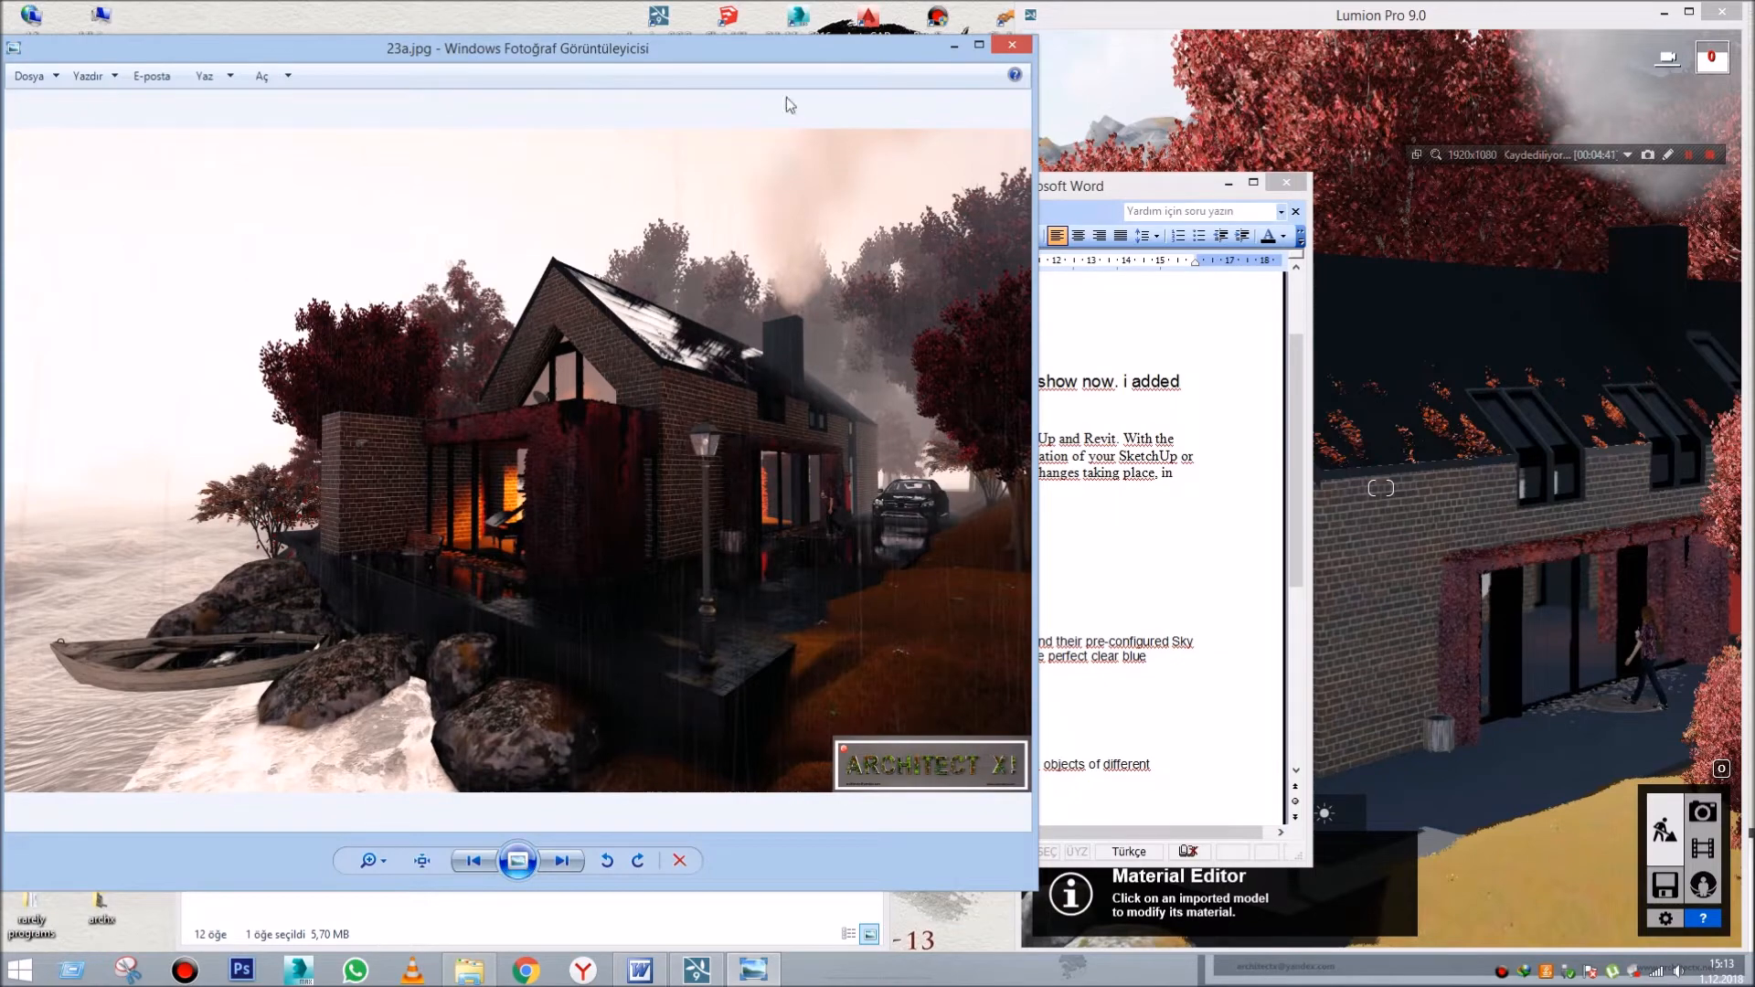
pyautogui.moveTo(755, 55); pyautogui.dragTo(745, 189)
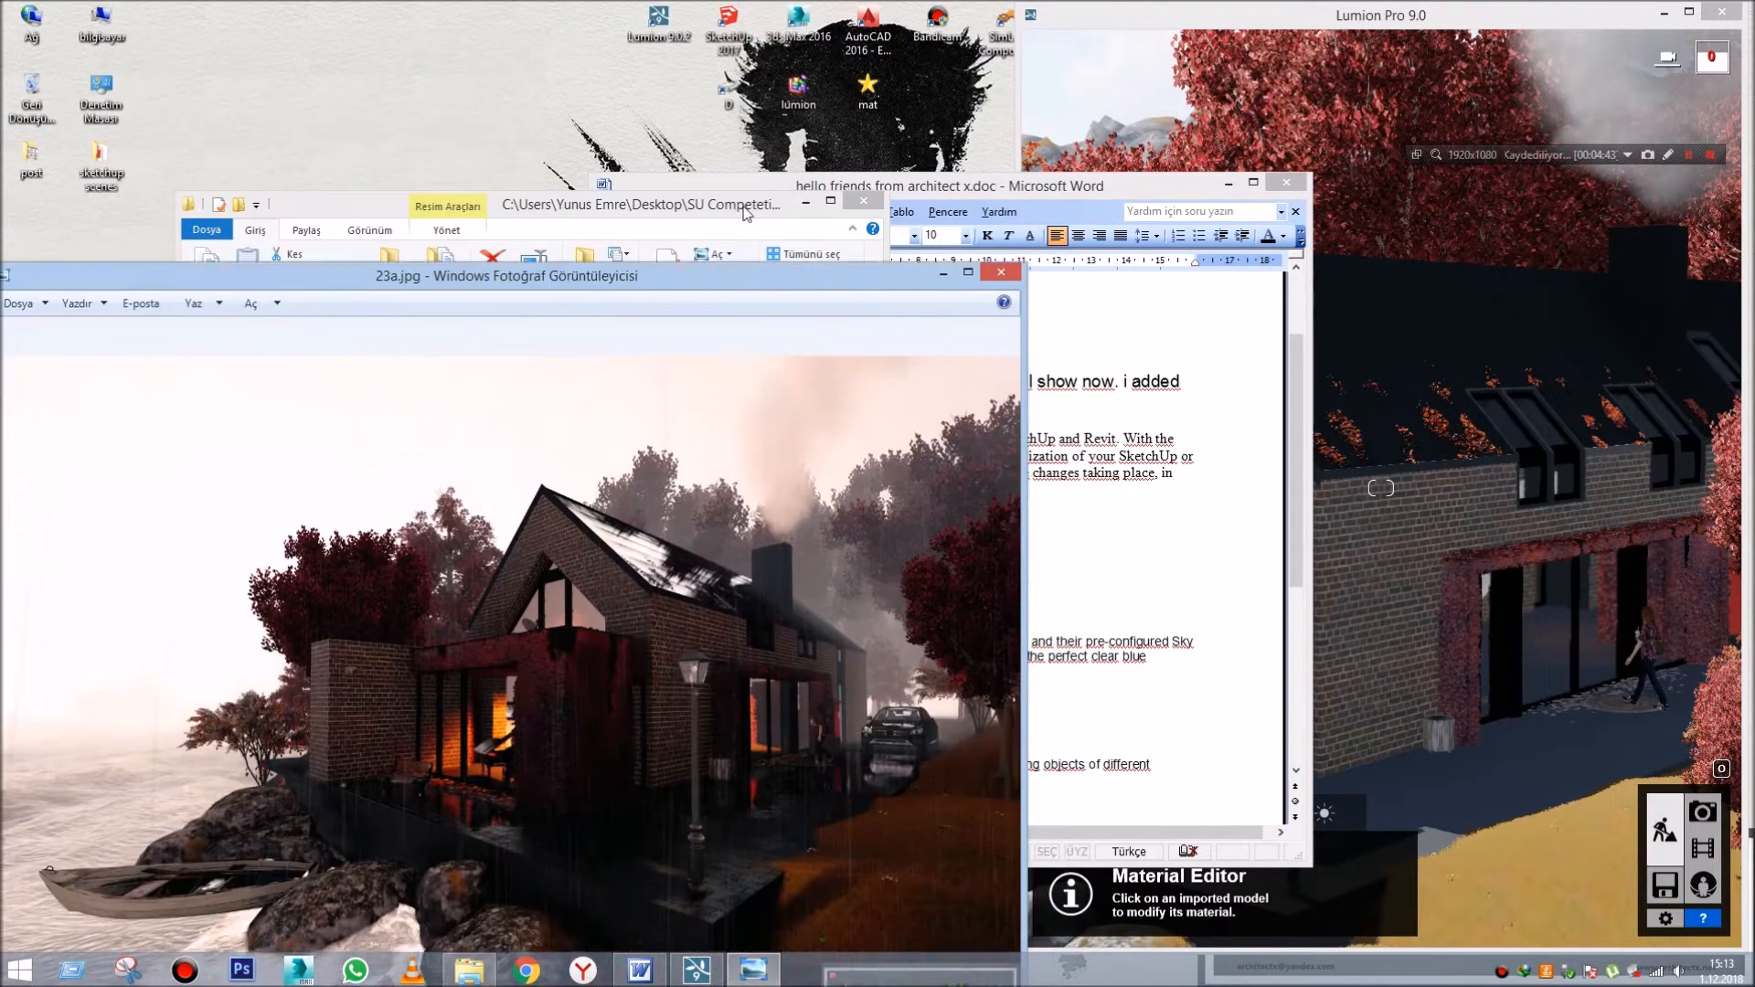
pyautogui.click(969, 177)
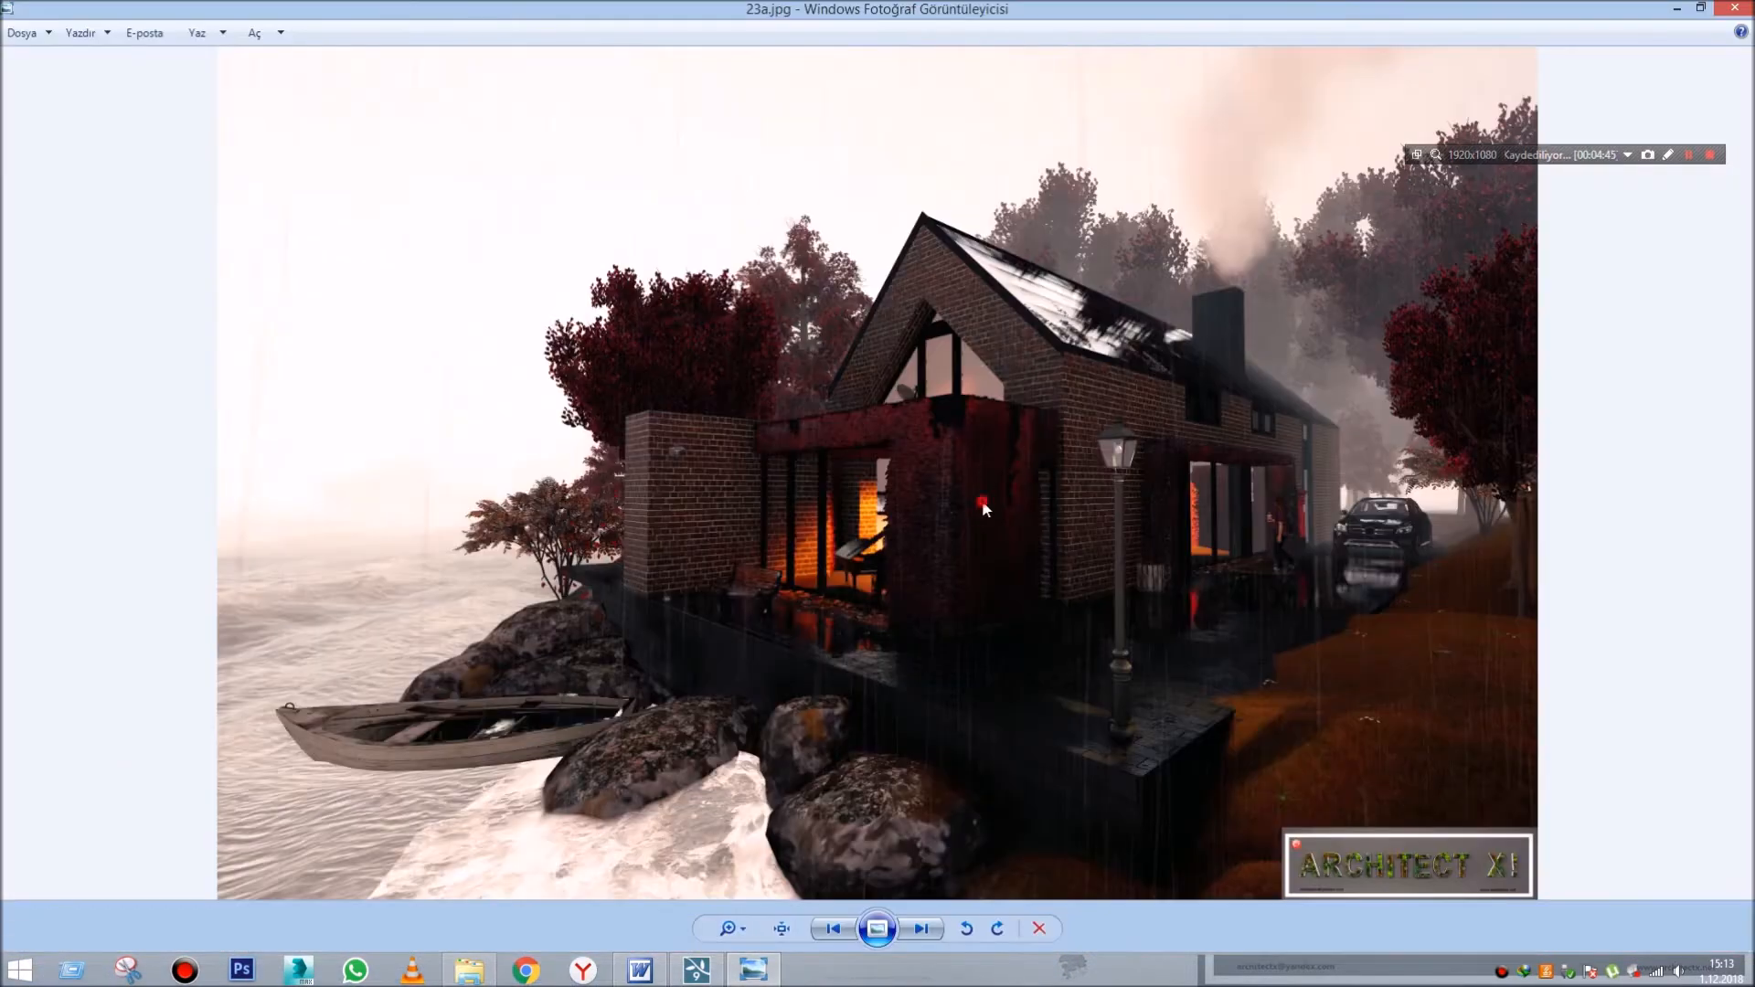
# - Browse through the next three competition renders in the photo viewer
pyautogui.press('Right')
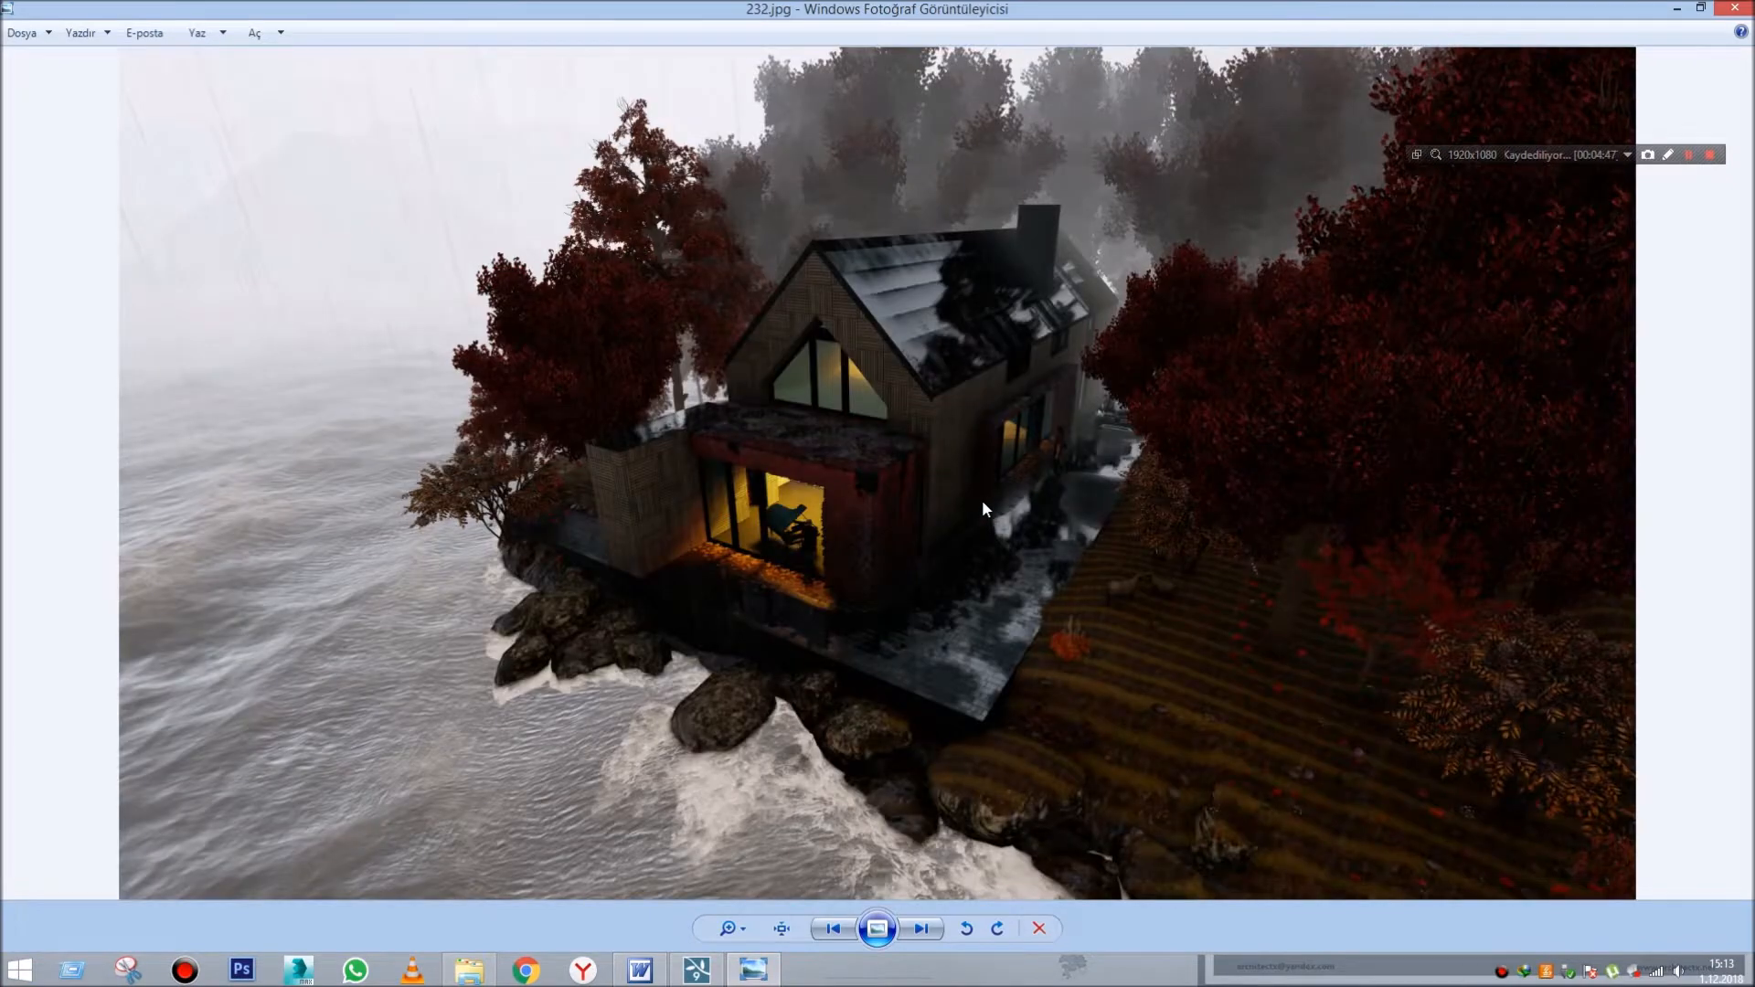
pyautogui.press('Right')
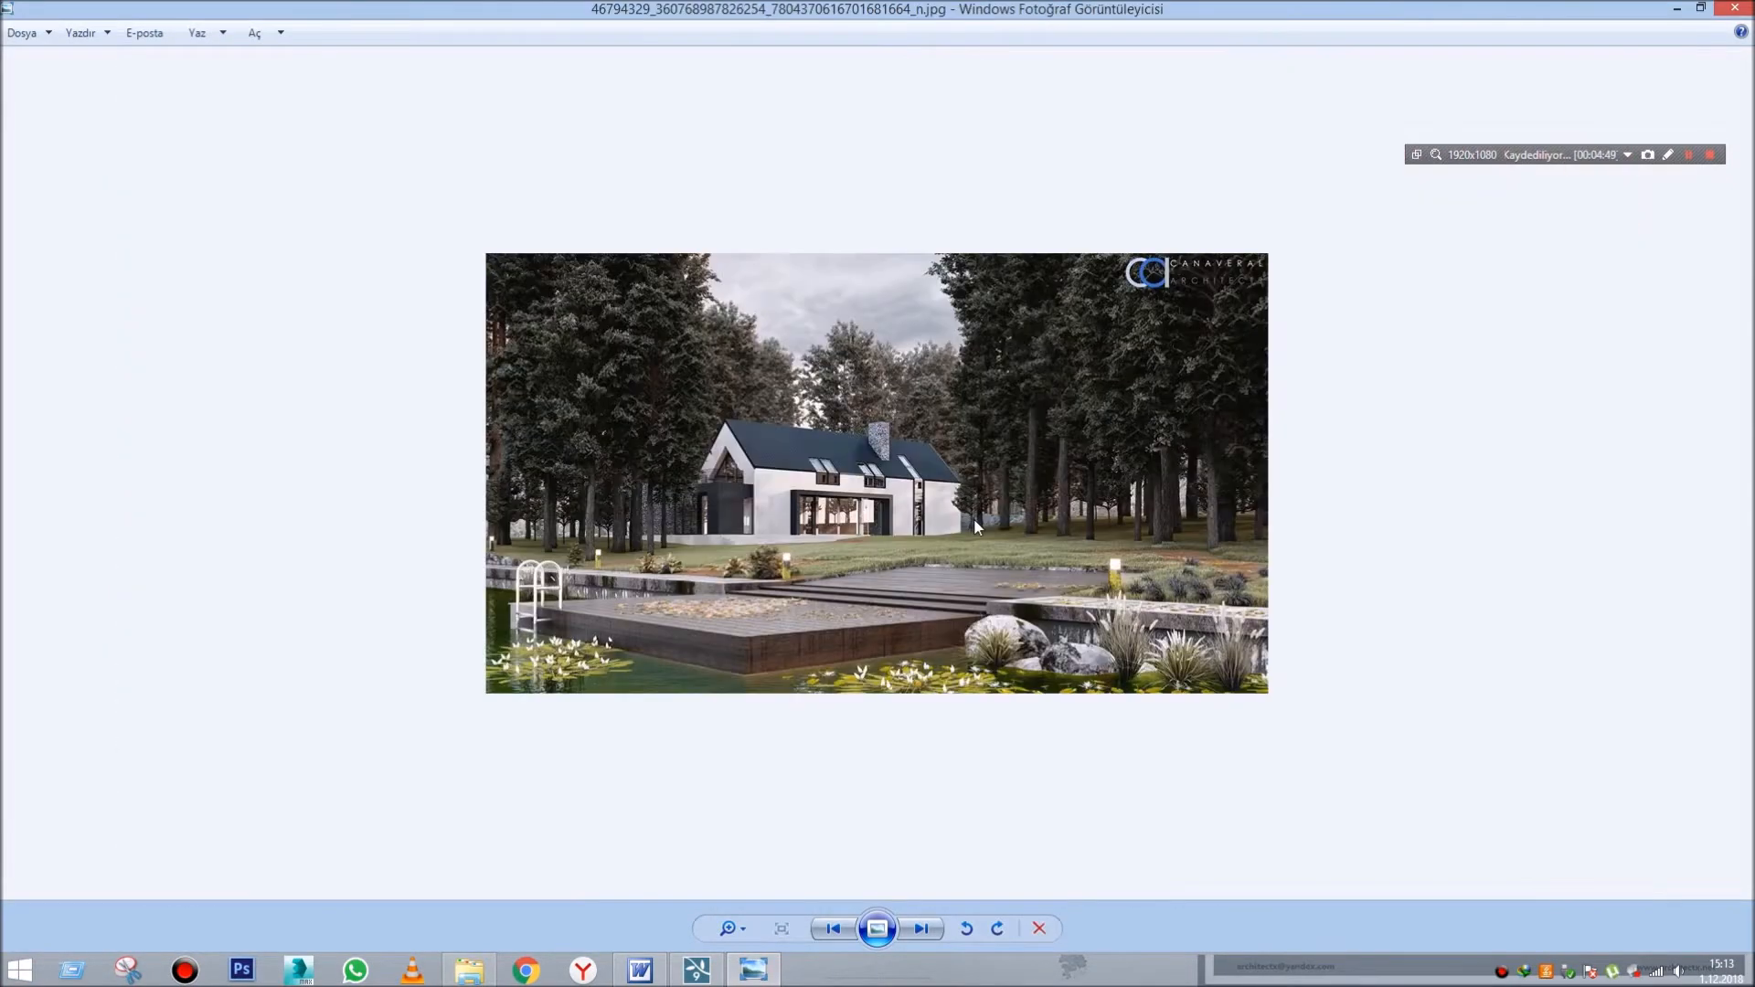
pyautogui.press('Right')
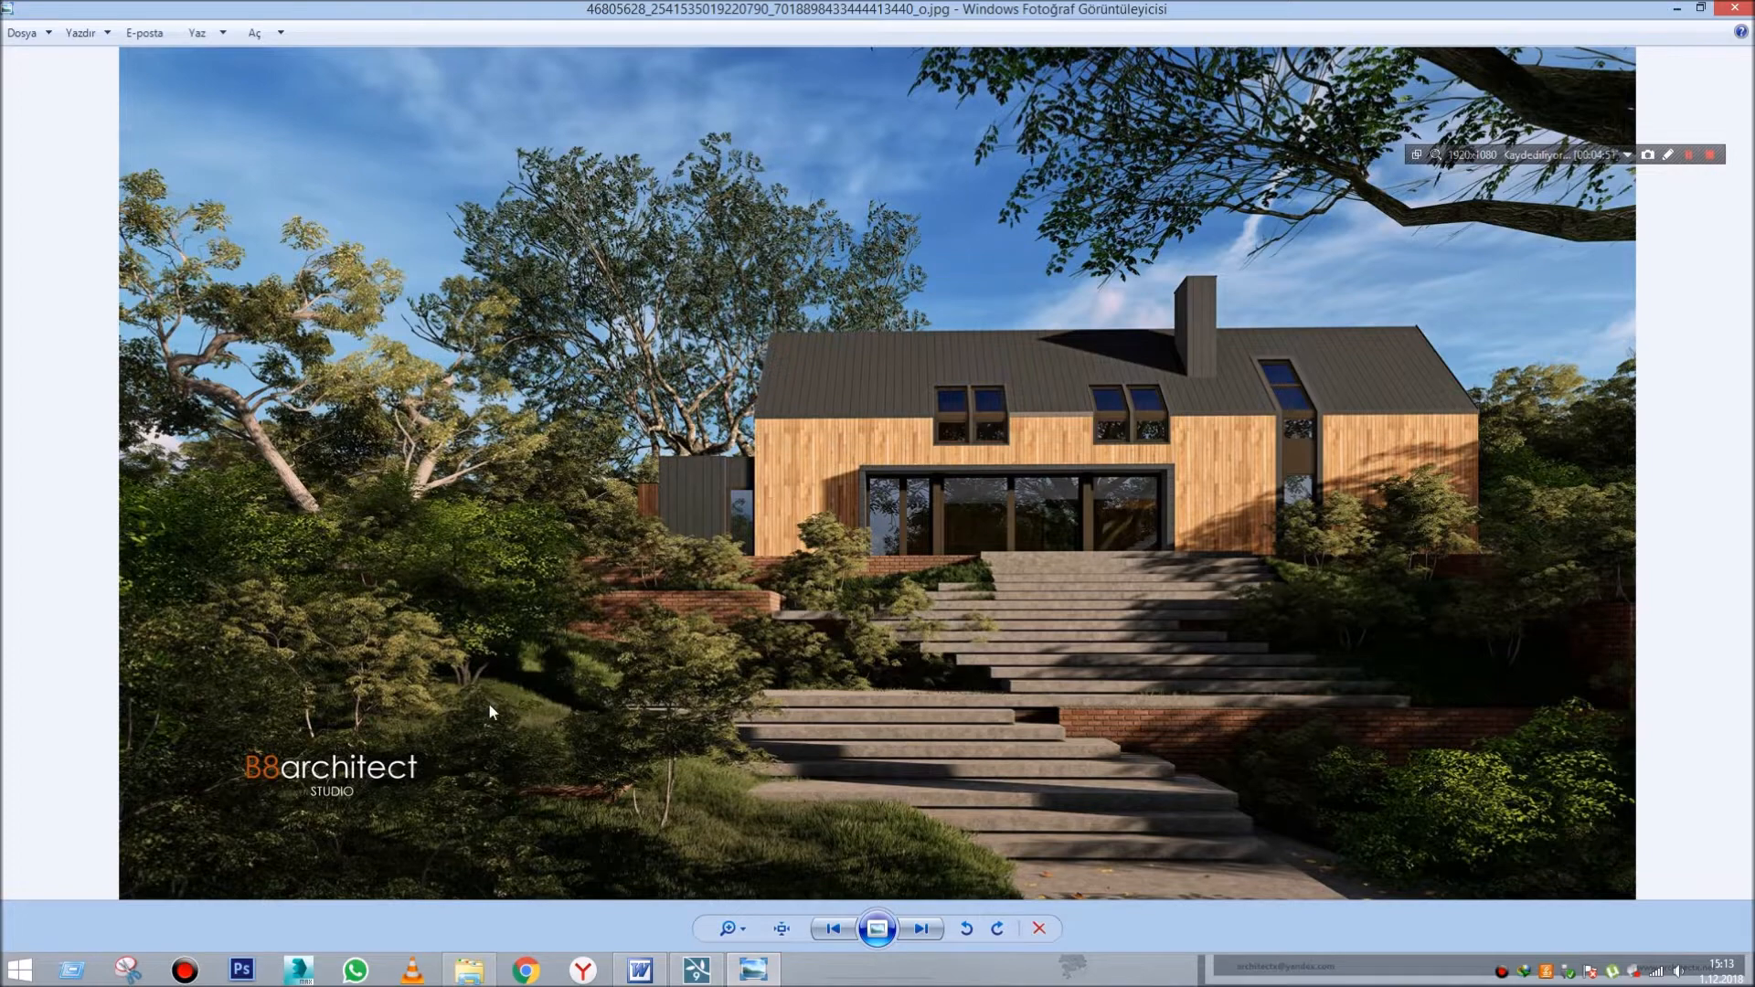
# - Look through the remaining competition renders until 23a.jpg comes round again, and close the photo viewer
pyautogui.press('Right')
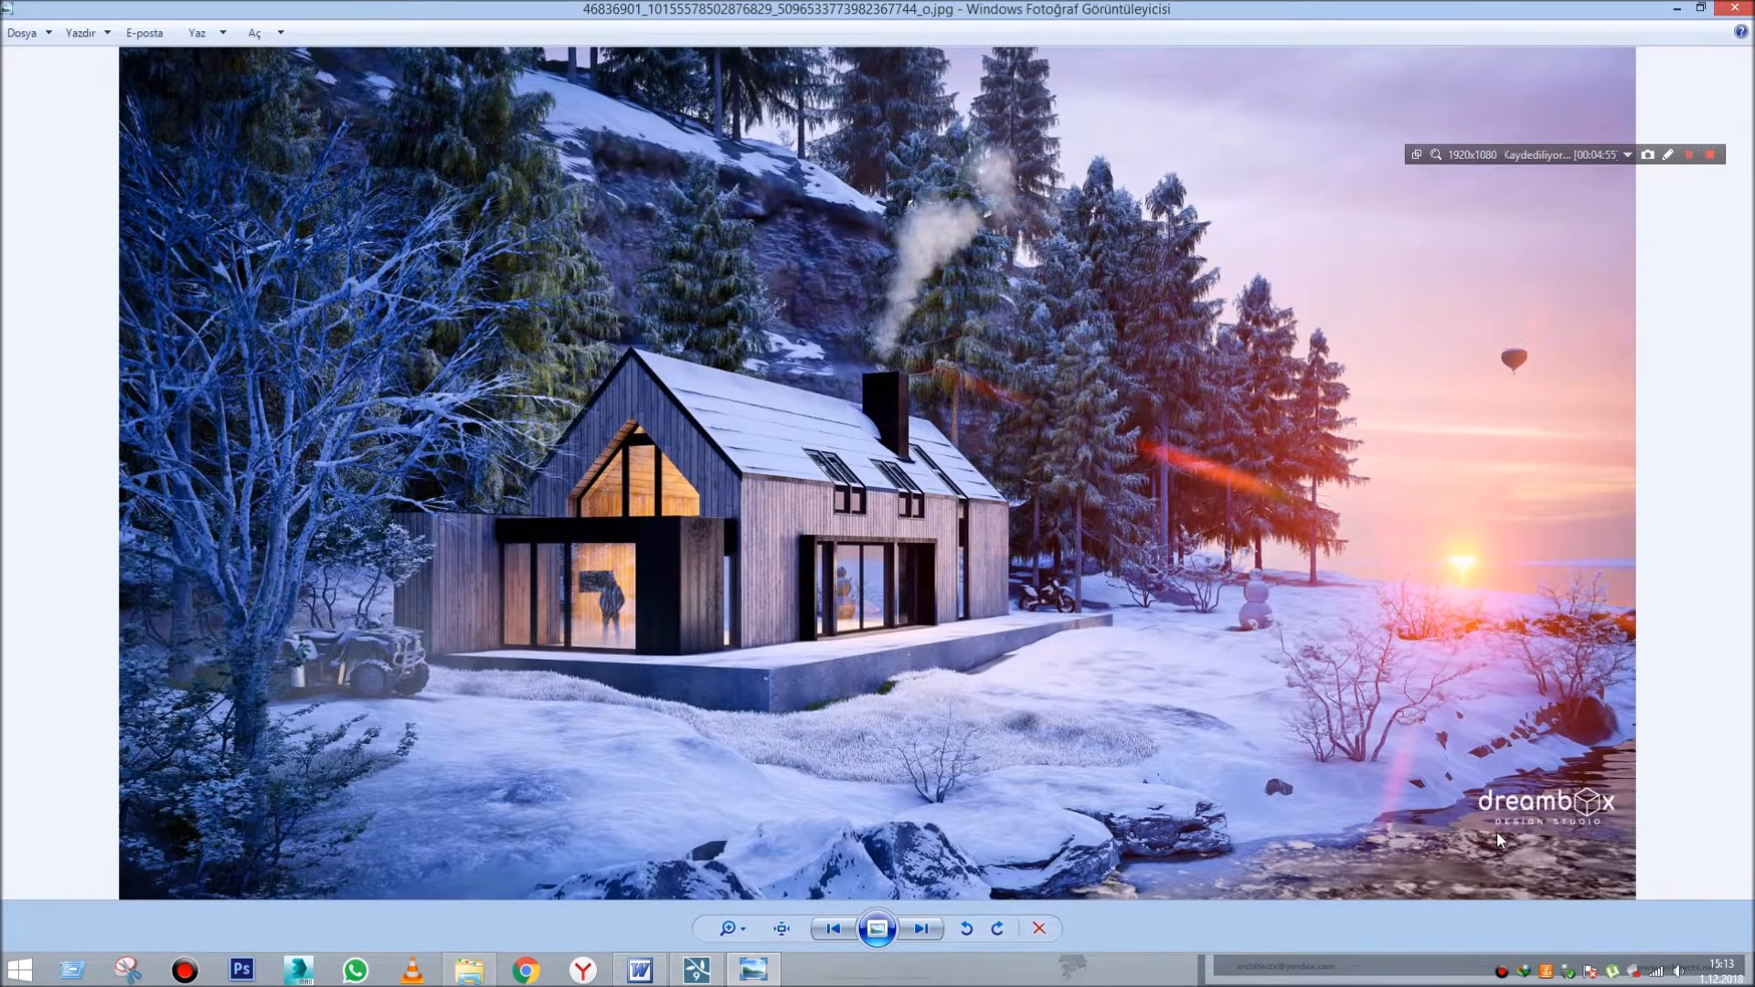
pyautogui.press('Right')
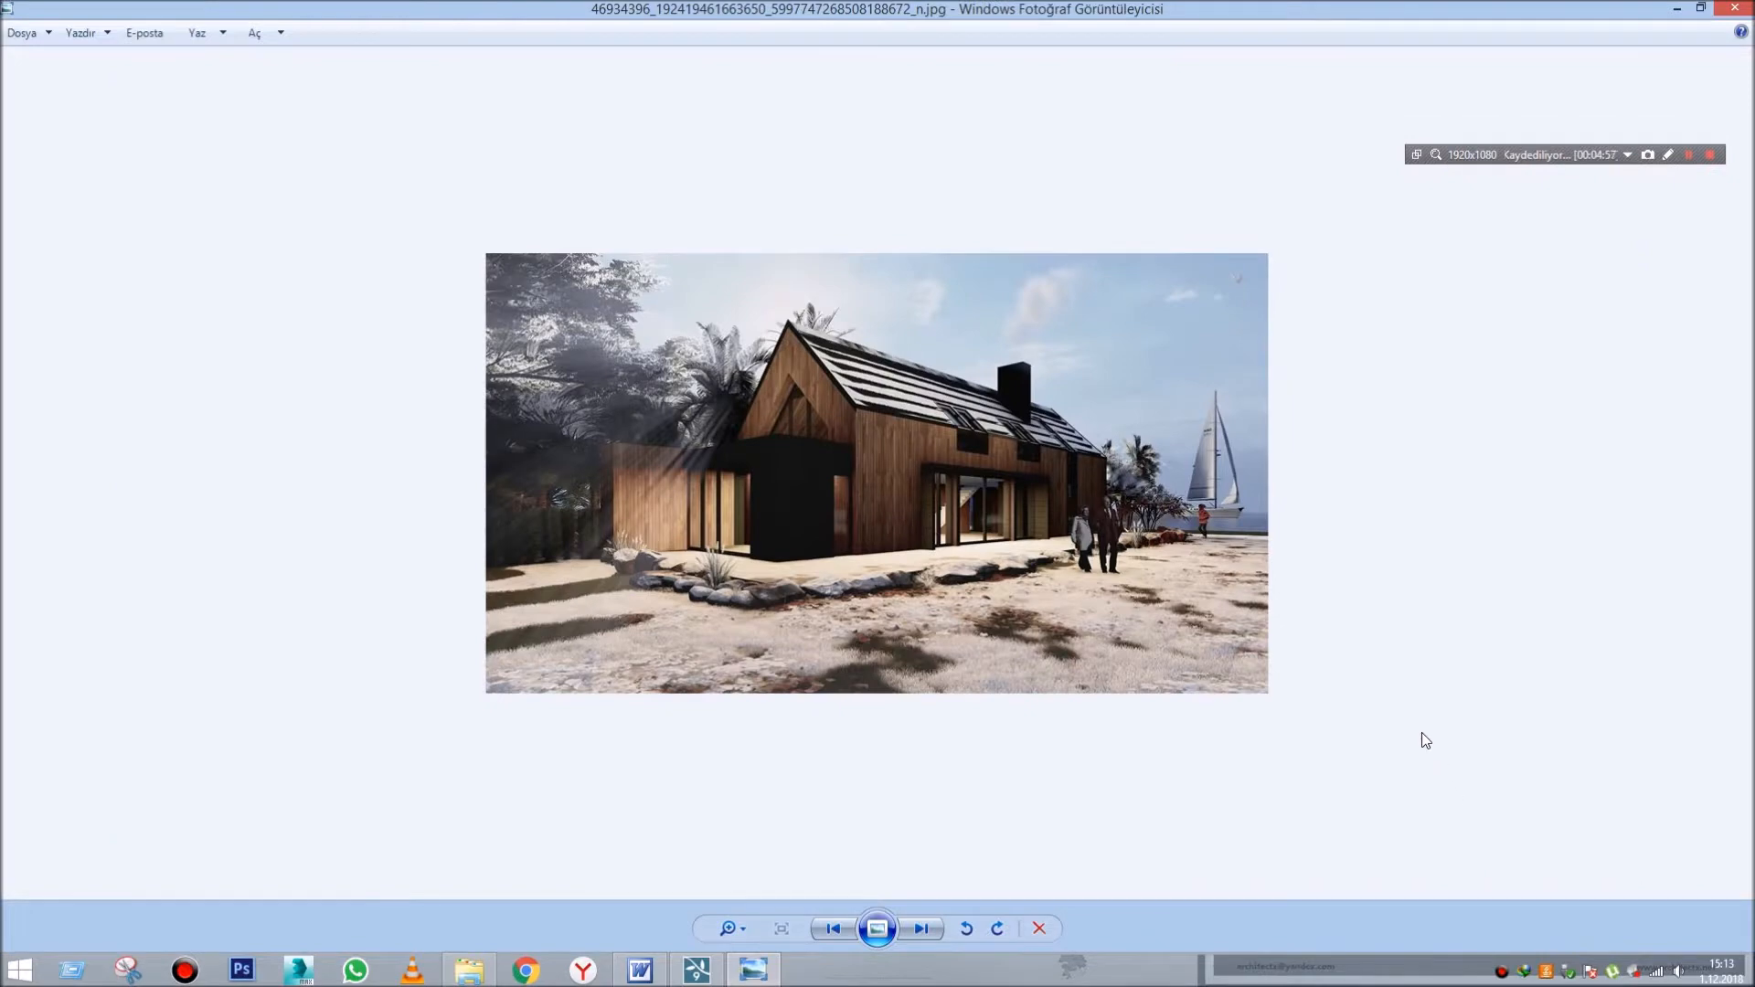
pyautogui.press('Right')
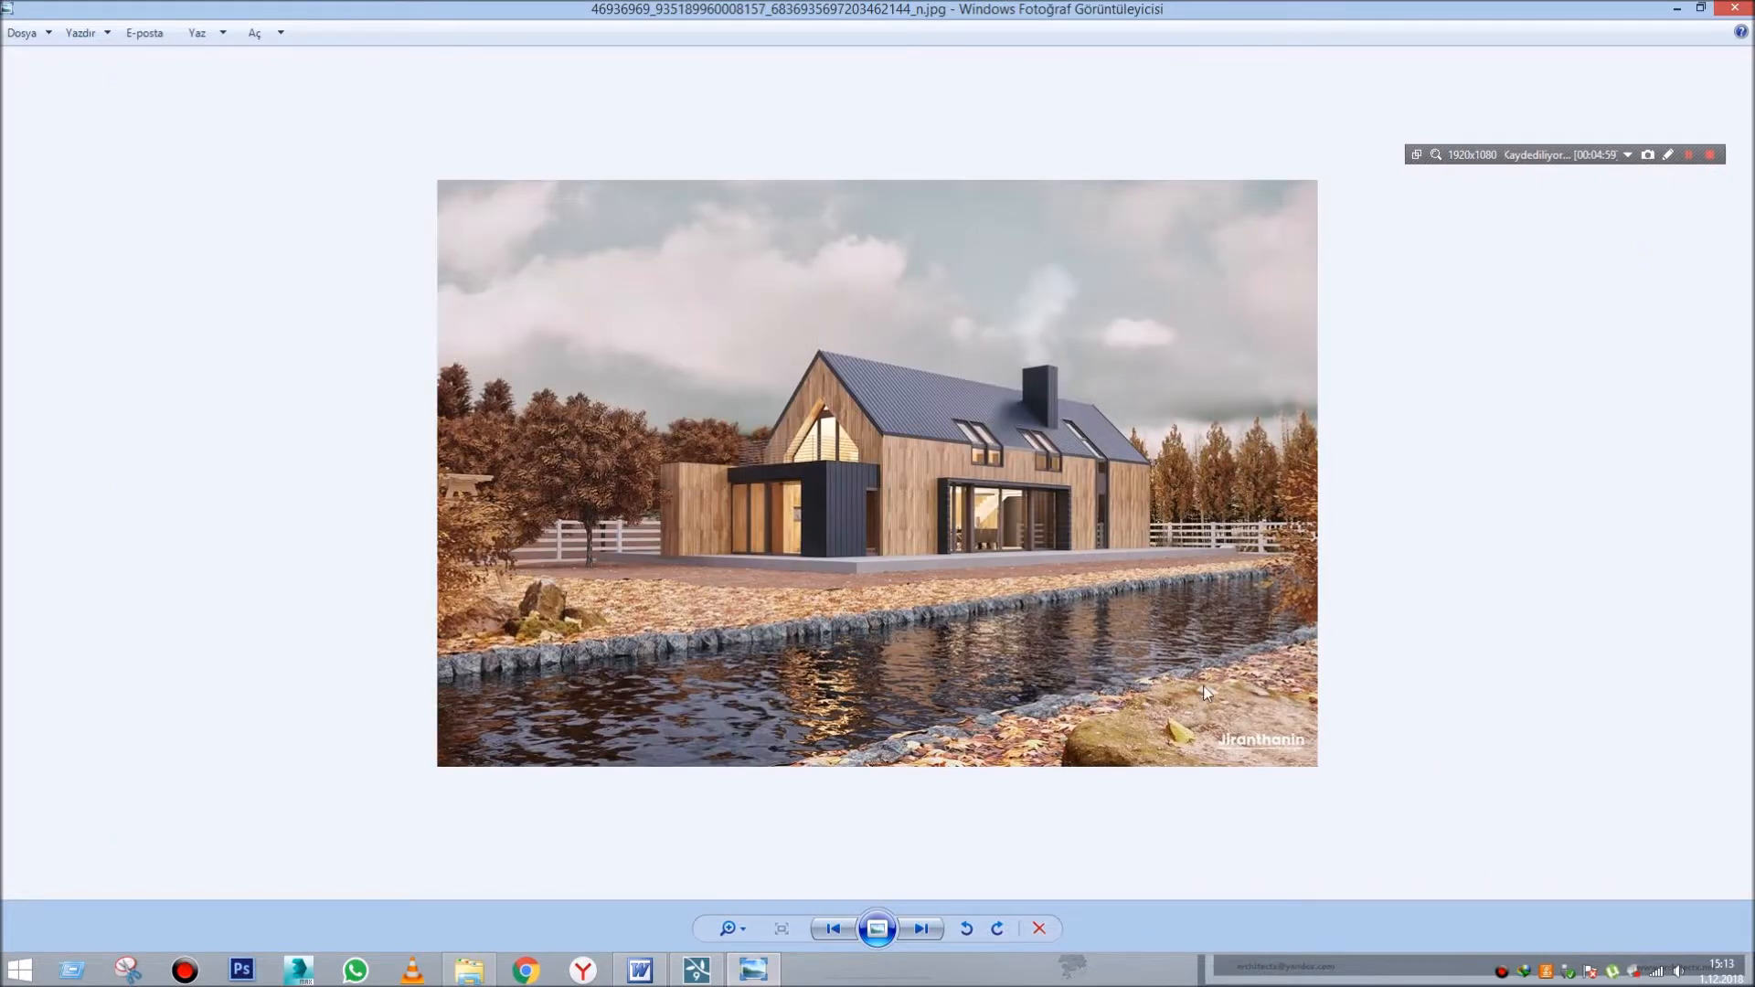
pyautogui.press('Right')
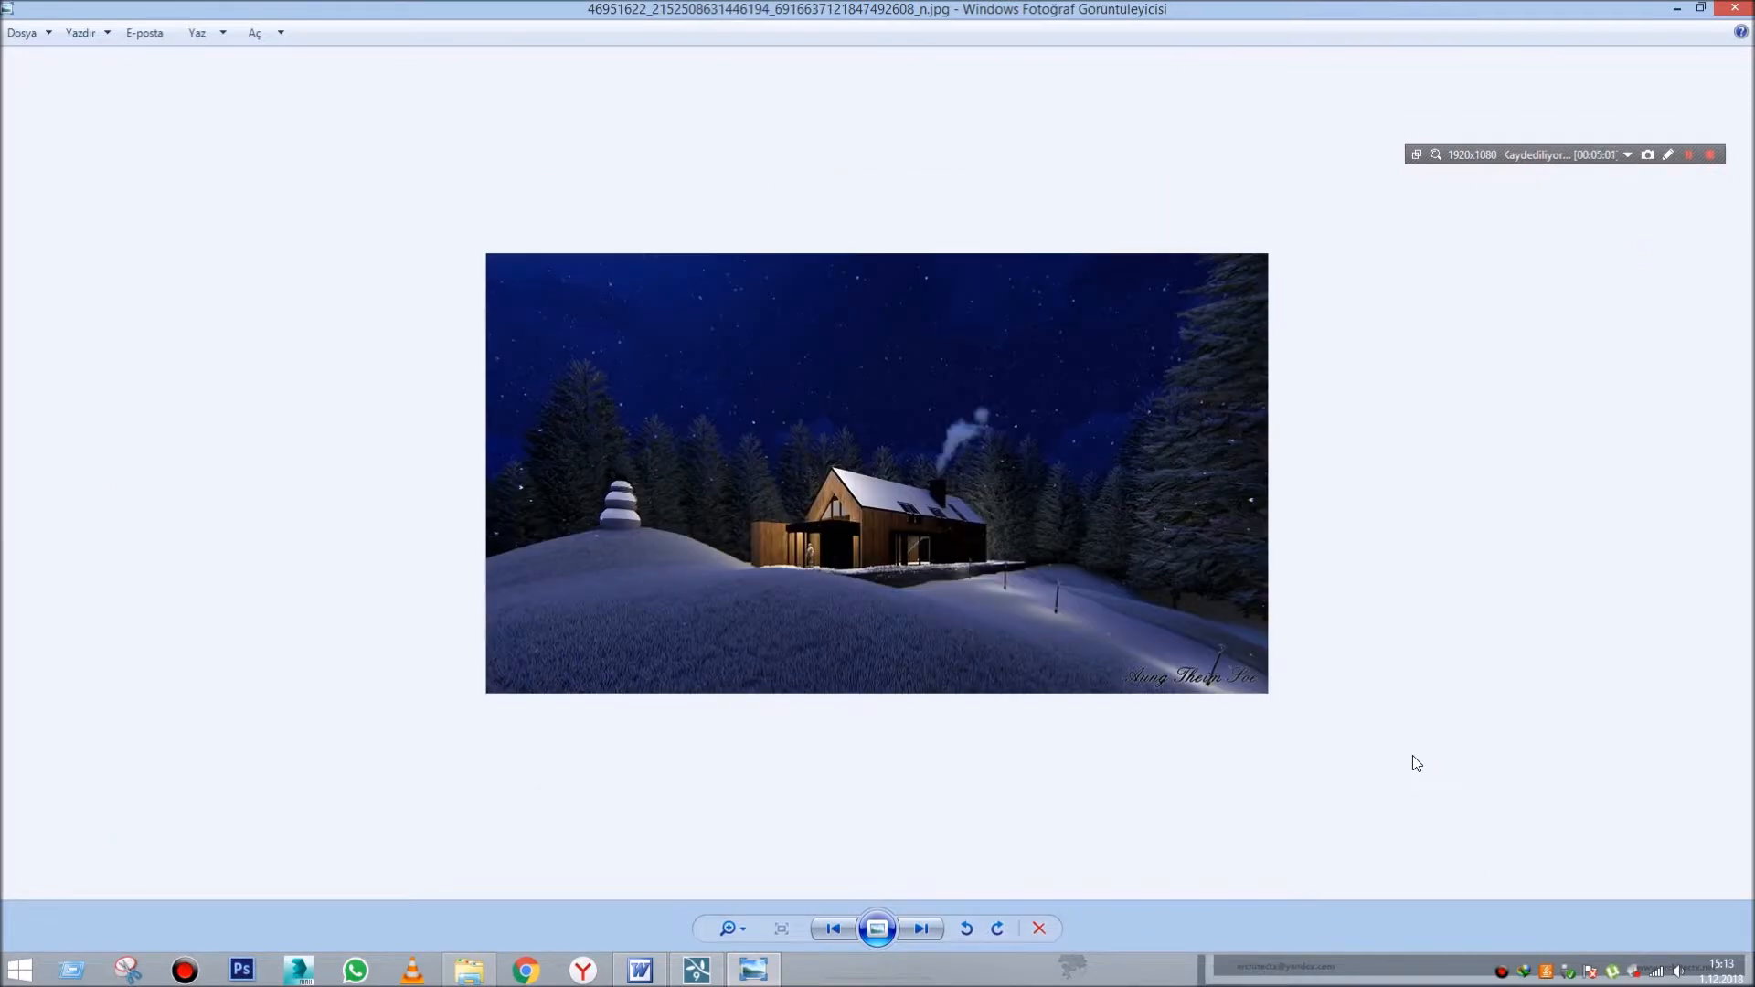
pyautogui.press('Right')
pyautogui.press('Right')
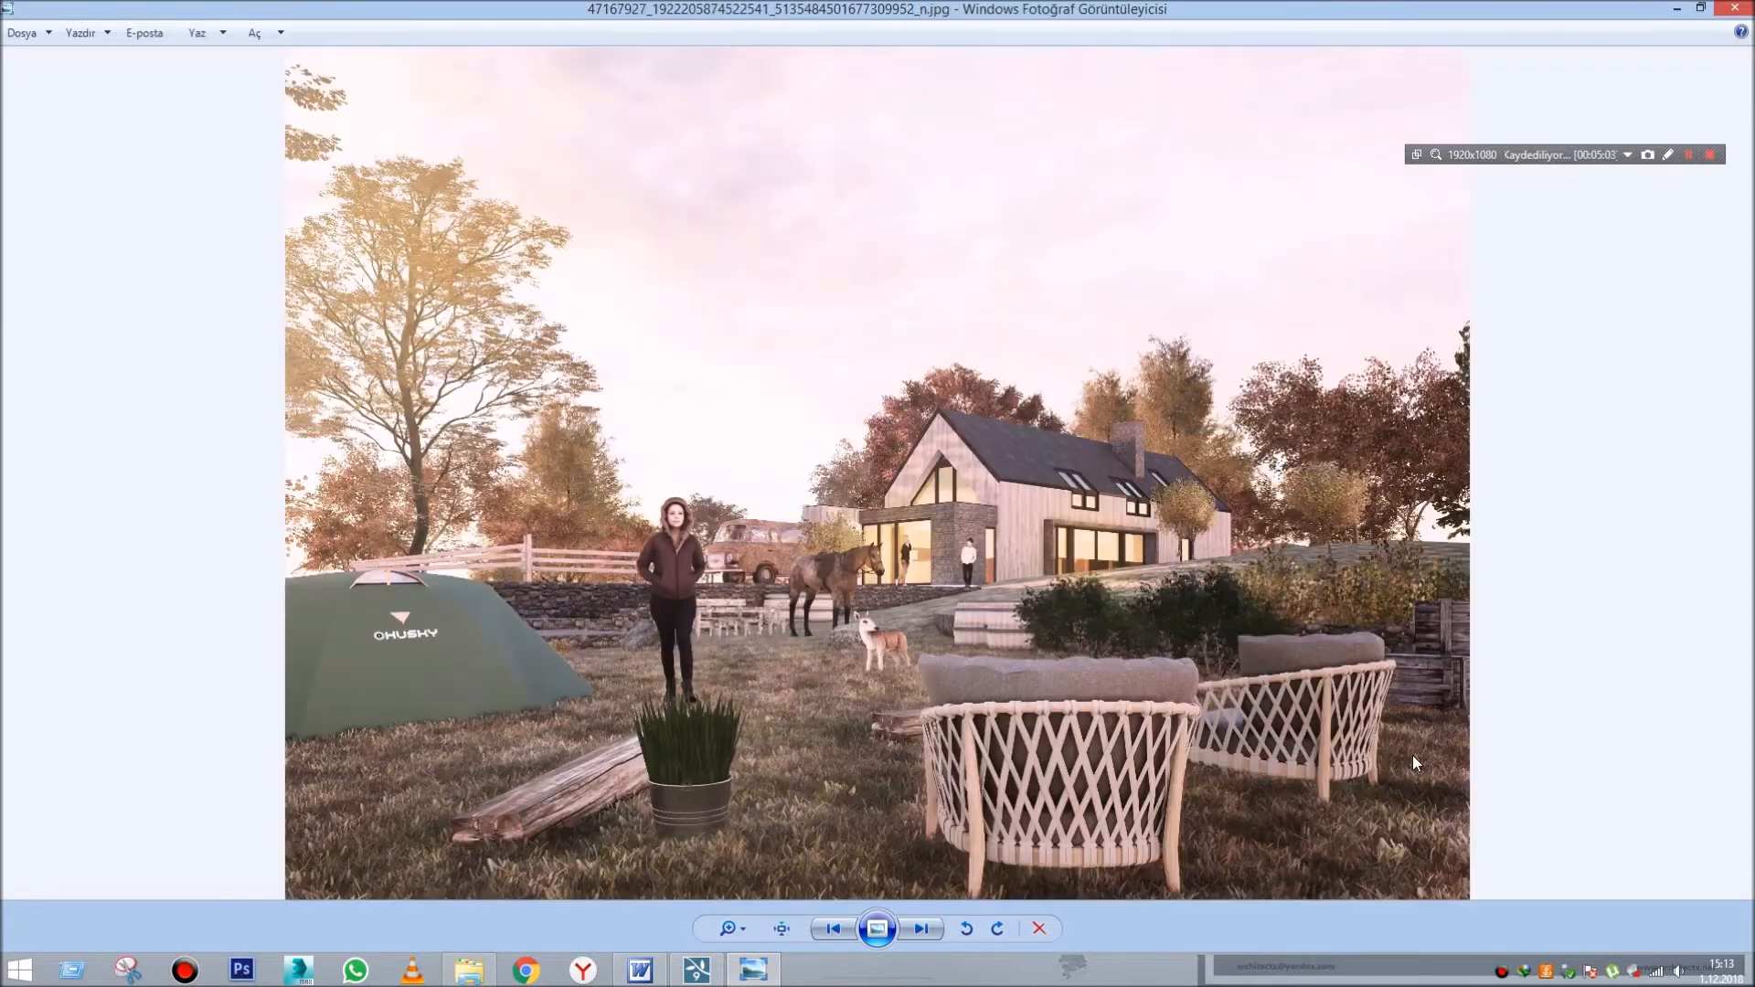
pyautogui.press('Right')
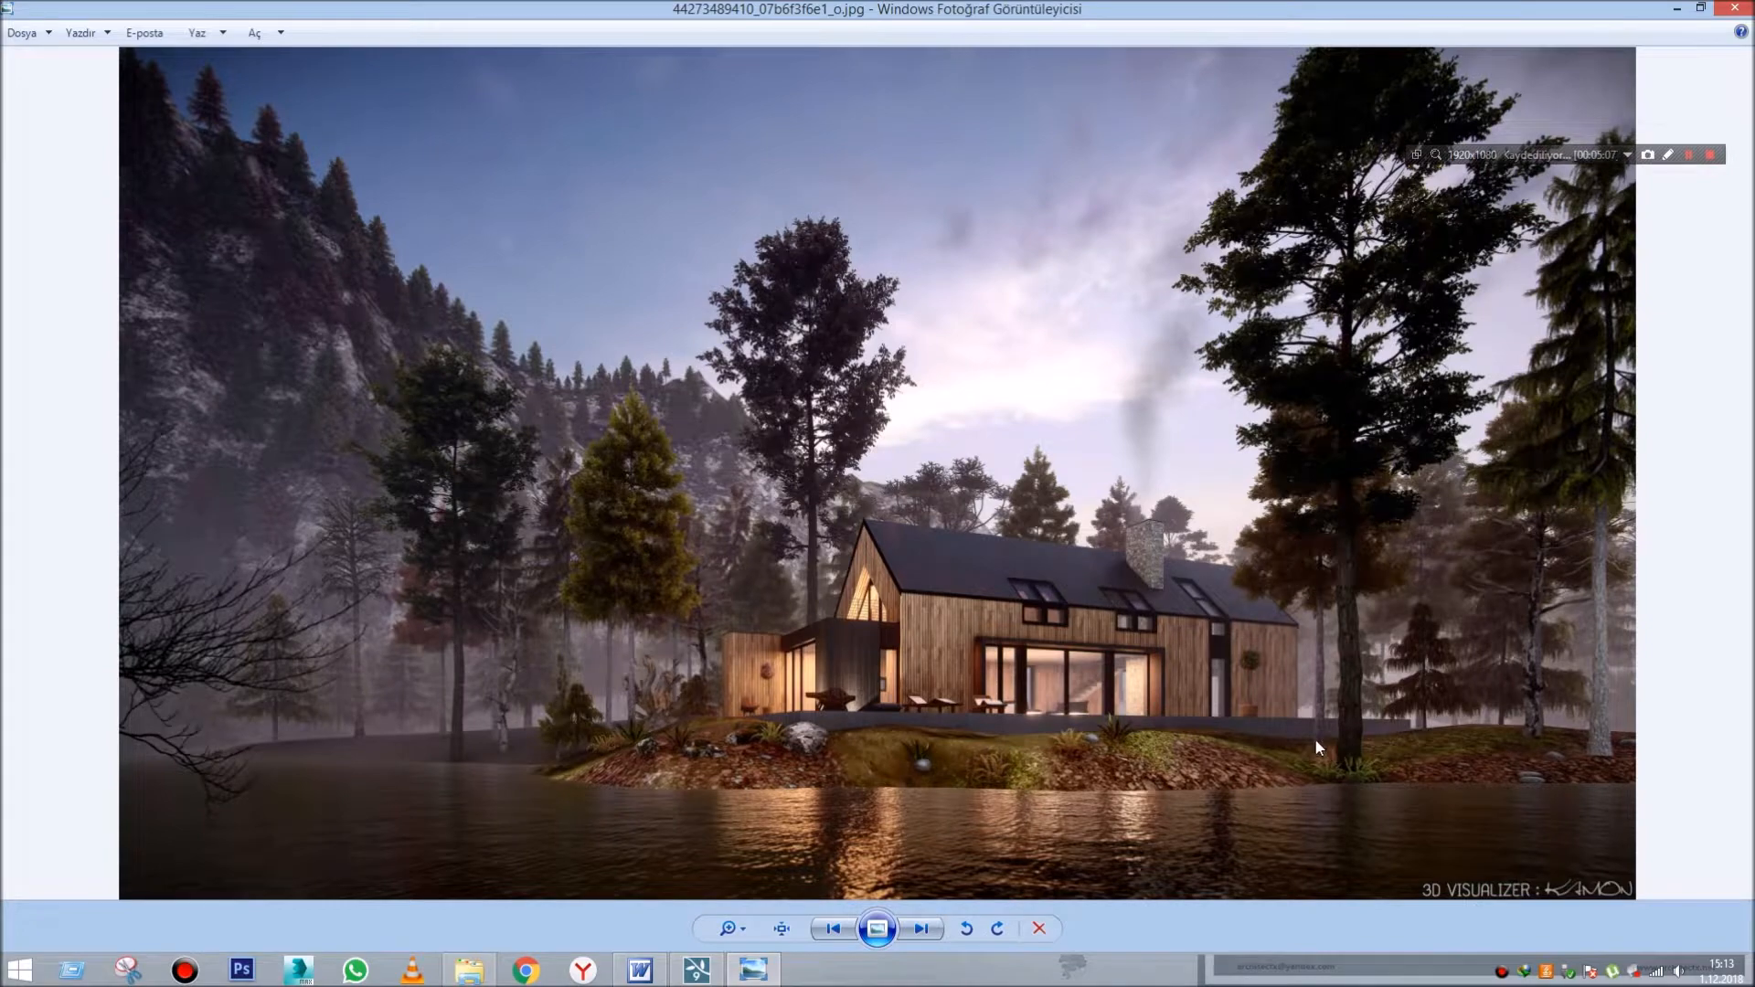
pyautogui.press('Right')
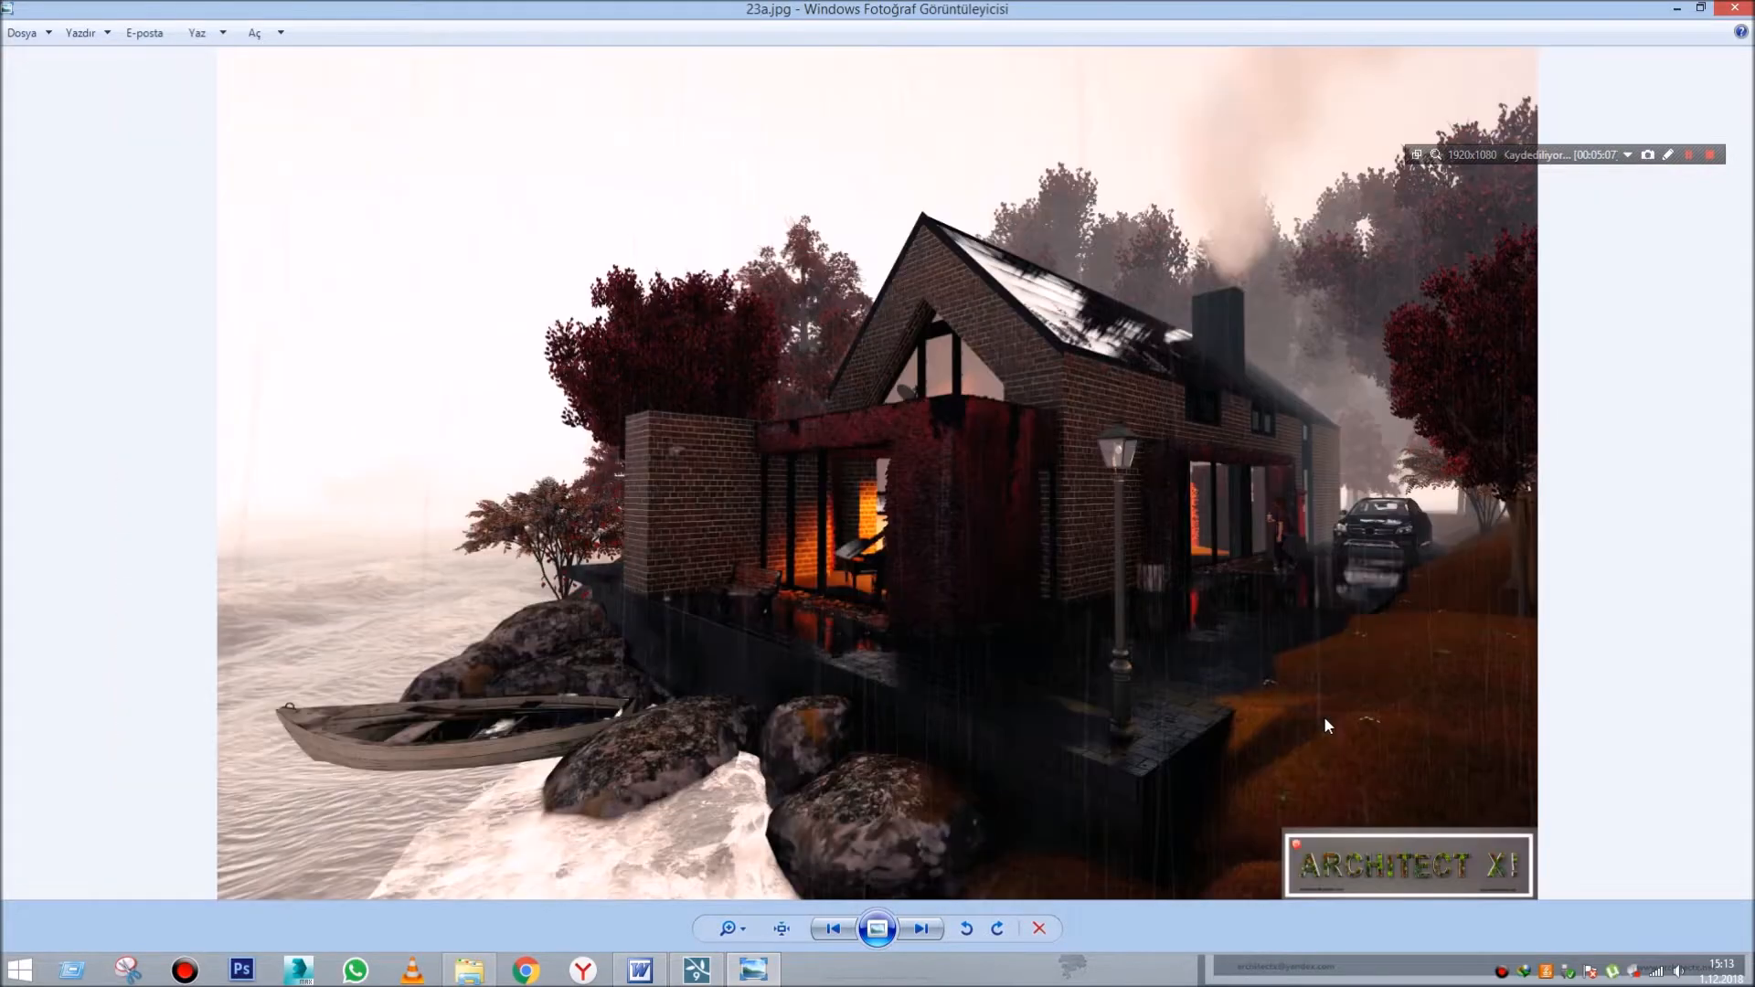
pyautogui.click(1734, 7)
# - Bring the Word notes to the Real Skies section, close the renders from friends folder window and maximize Lumion
pyautogui.click(929, 499)
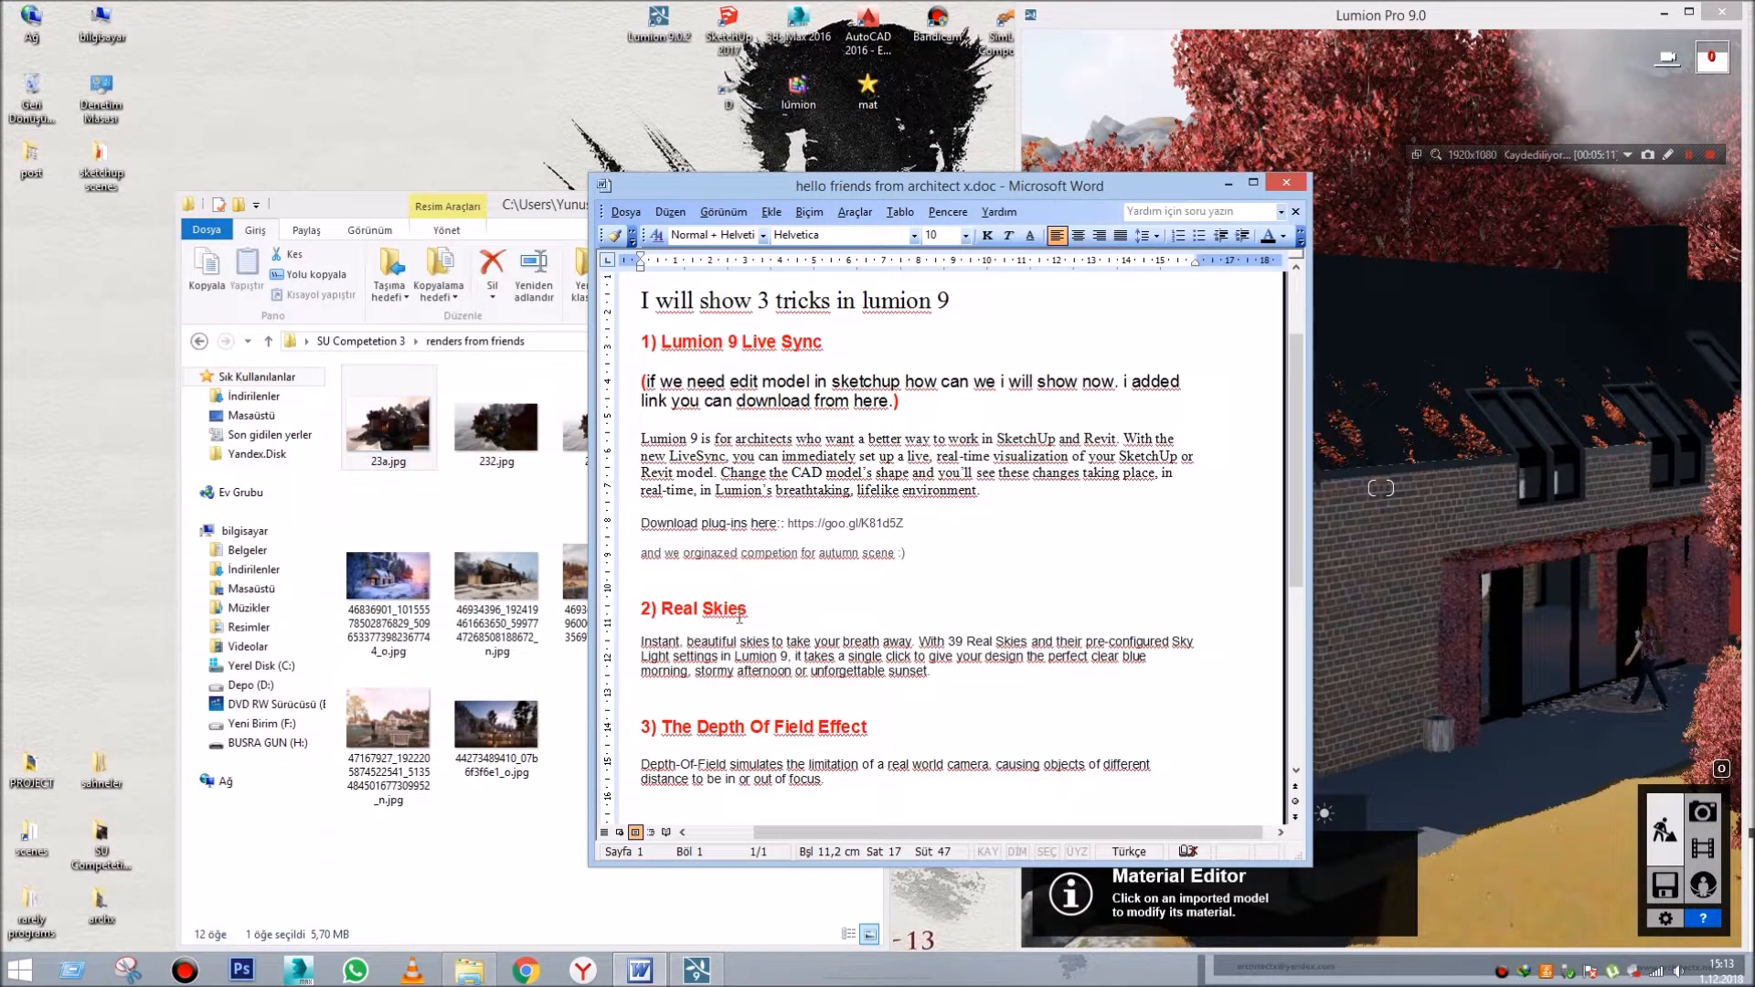
pyautogui.scroll(-3, 683, 617)
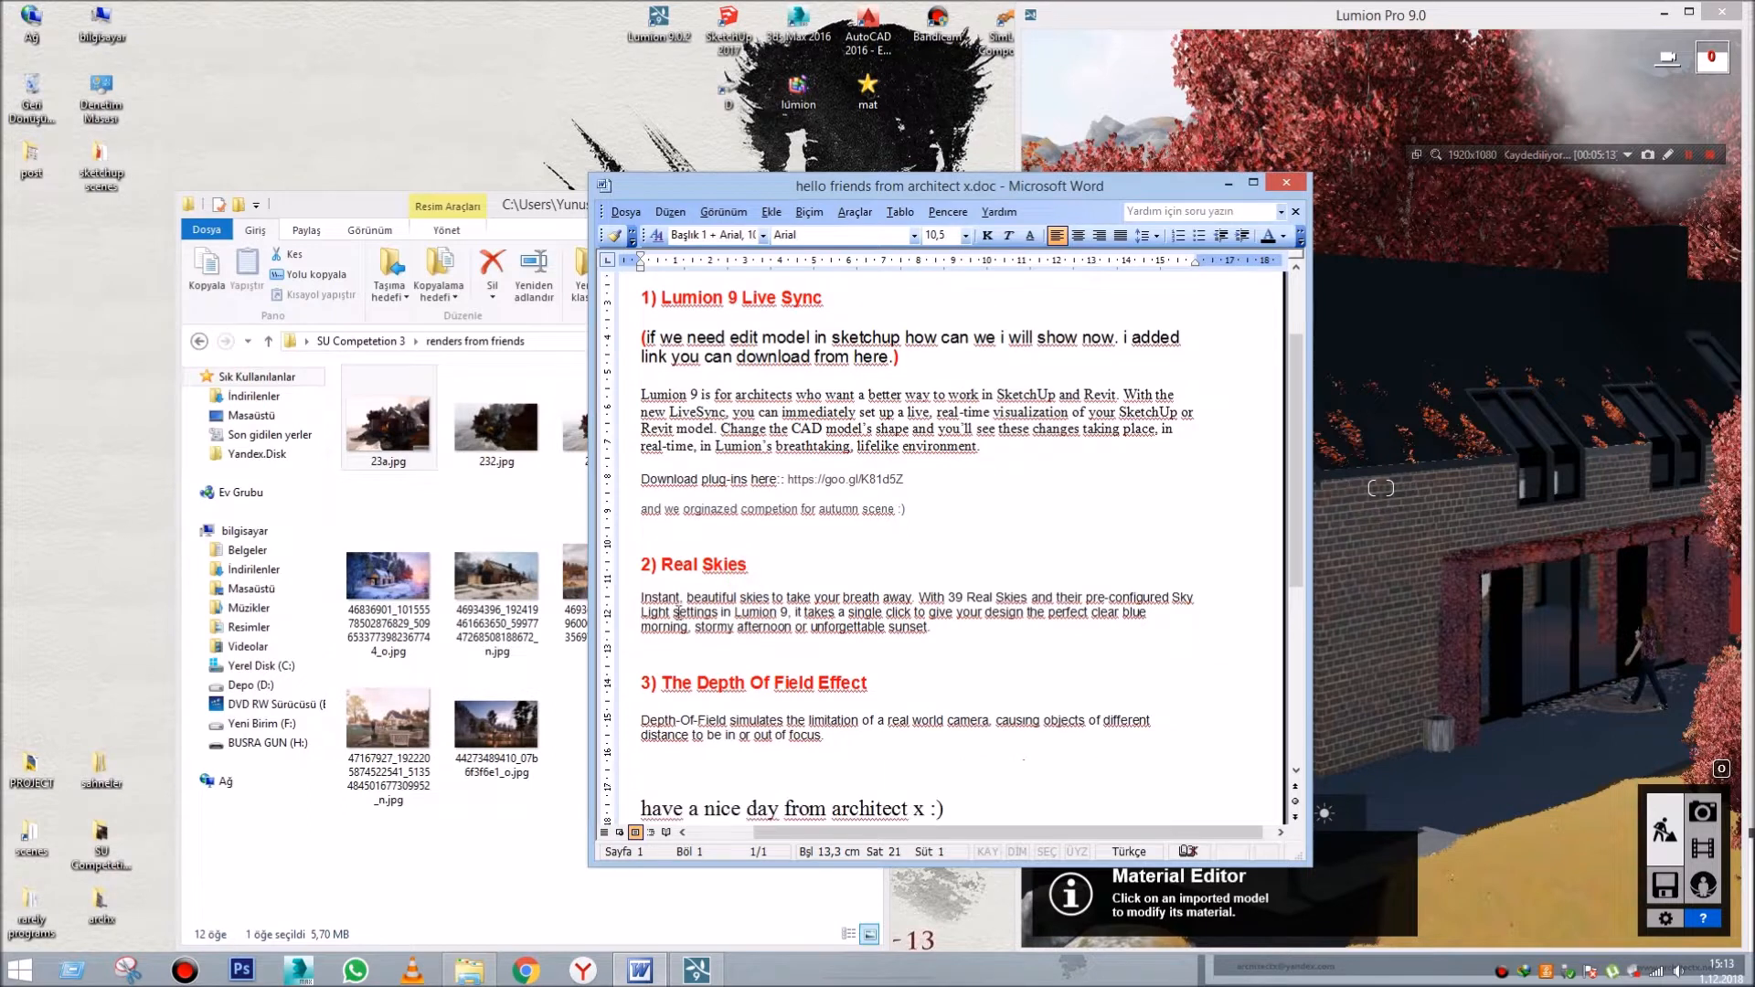
pyautogui.click(549, 196)
pyautogui.click(865, 201)
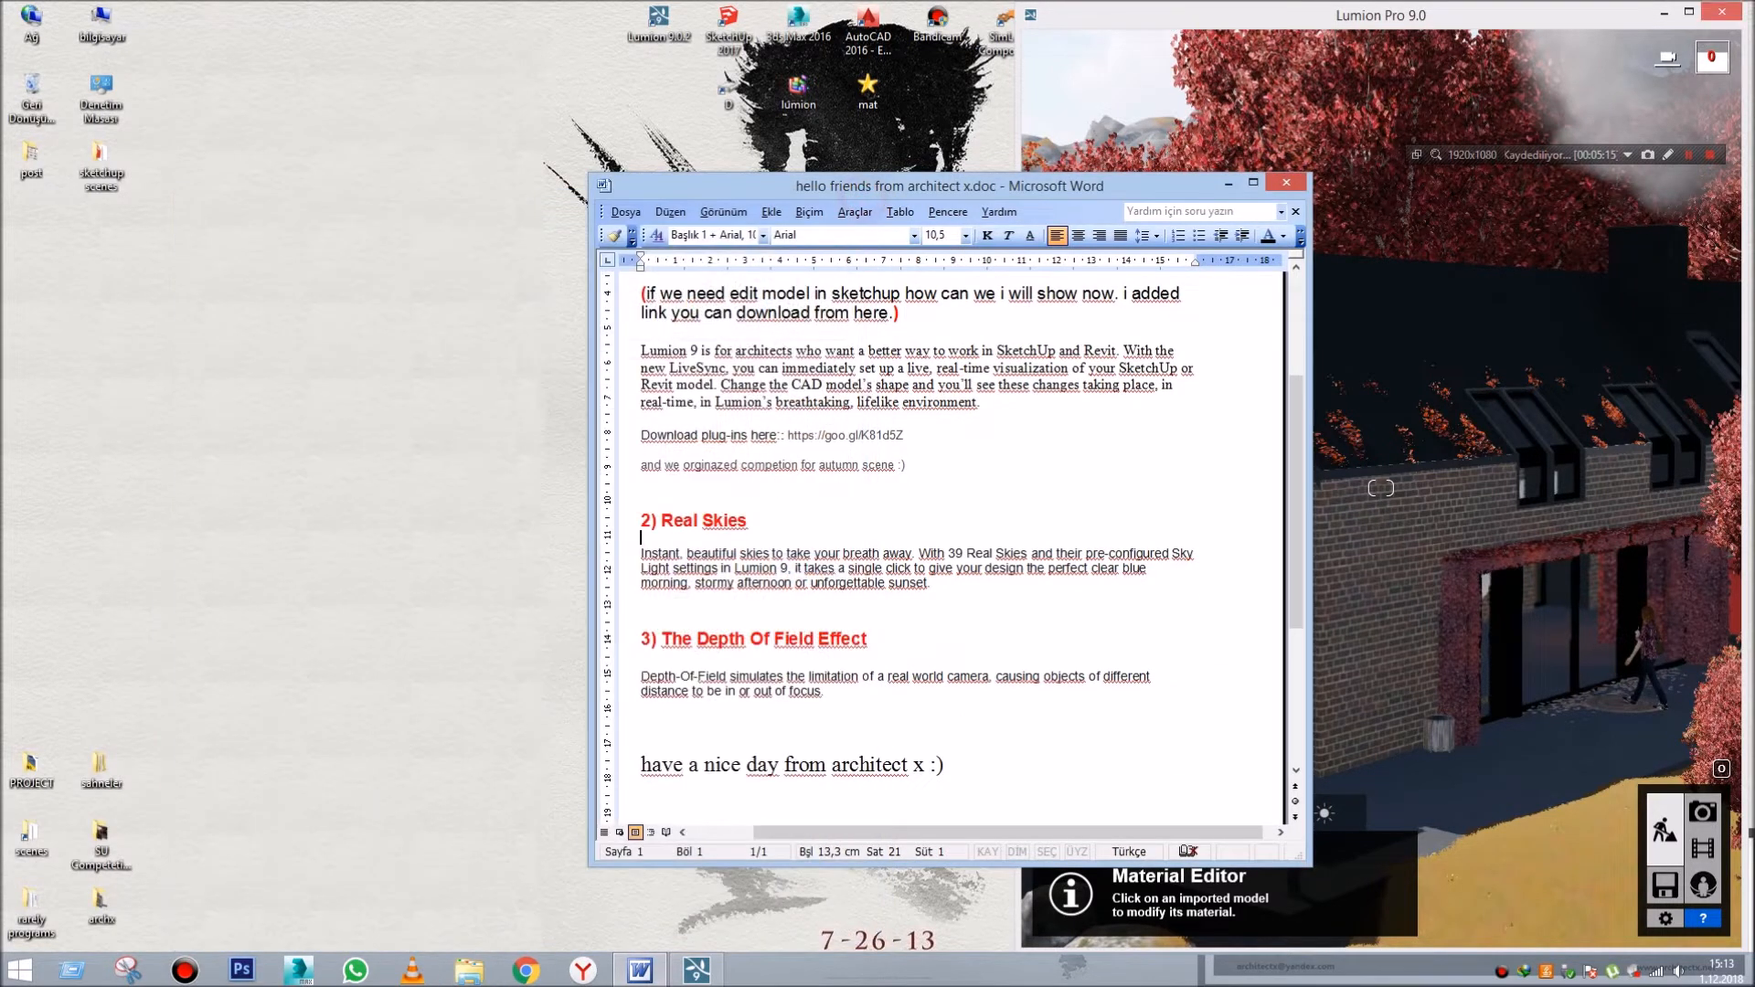
pyautogui.click(1689, 11)
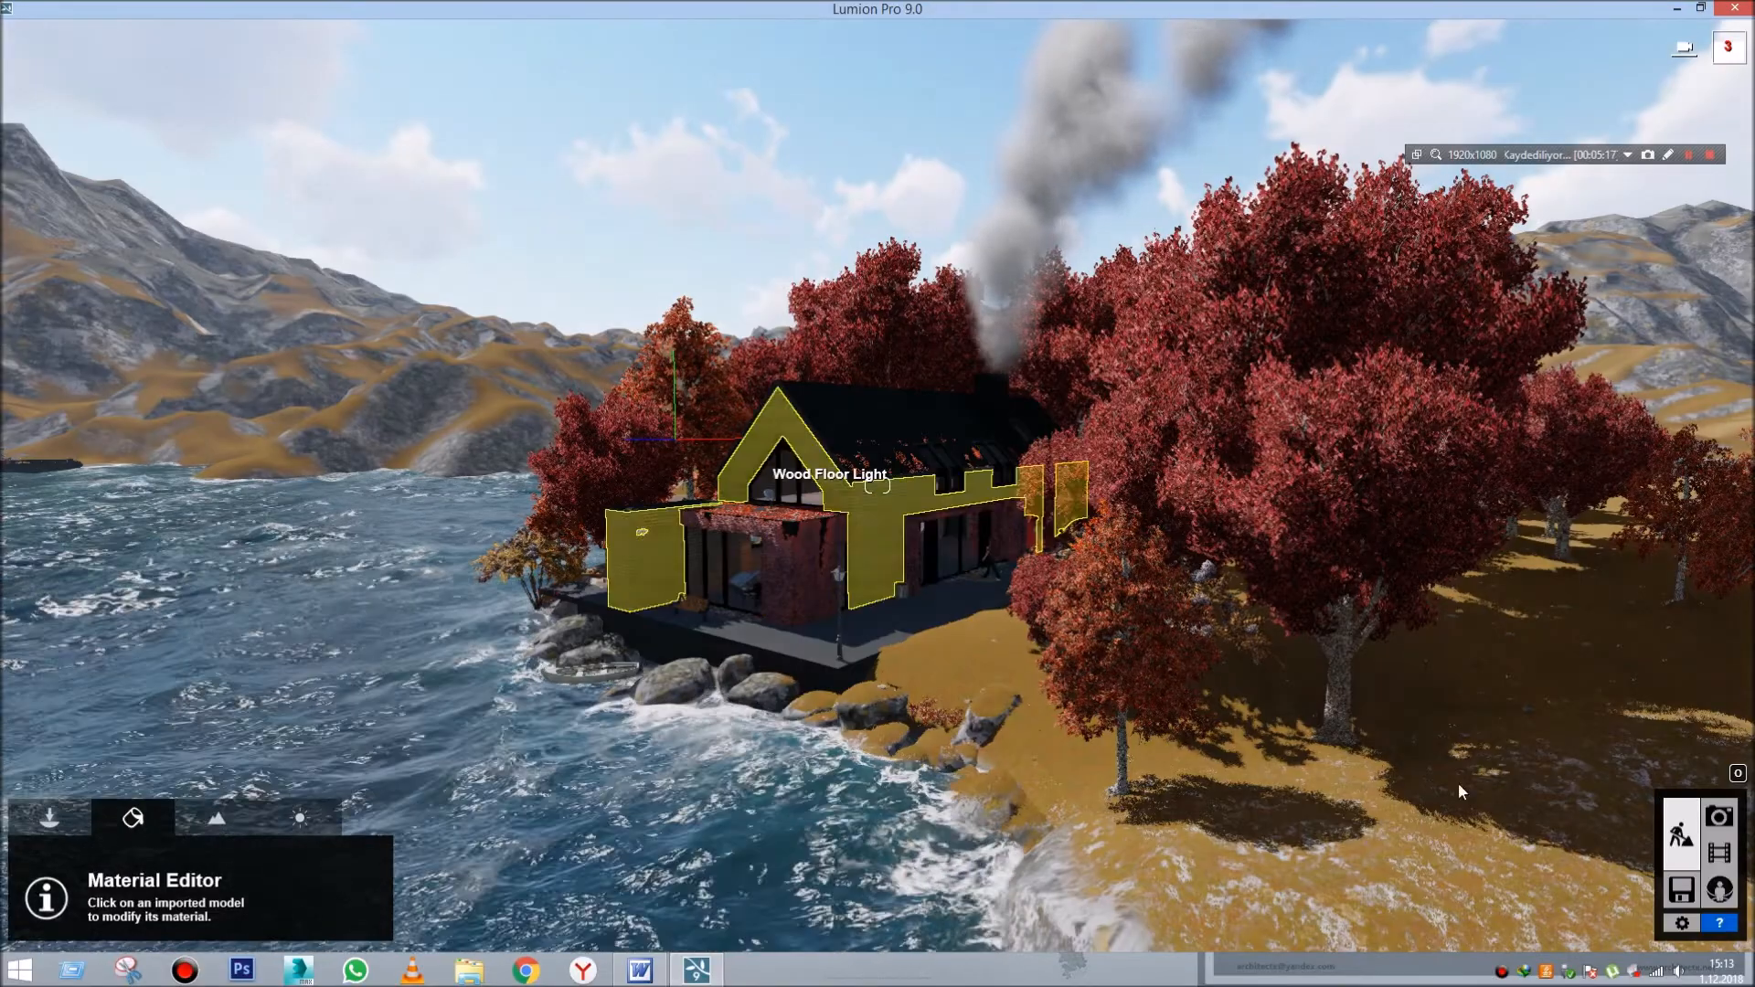
# - Return to the Word notes and highlight "Instant" and "With 39 Real Skies" in the Real Skies paragraph
pyautogui.click(641, 971)
pyautogui.moveTo(640, 548); pyautogui.dragTo(687, 554)
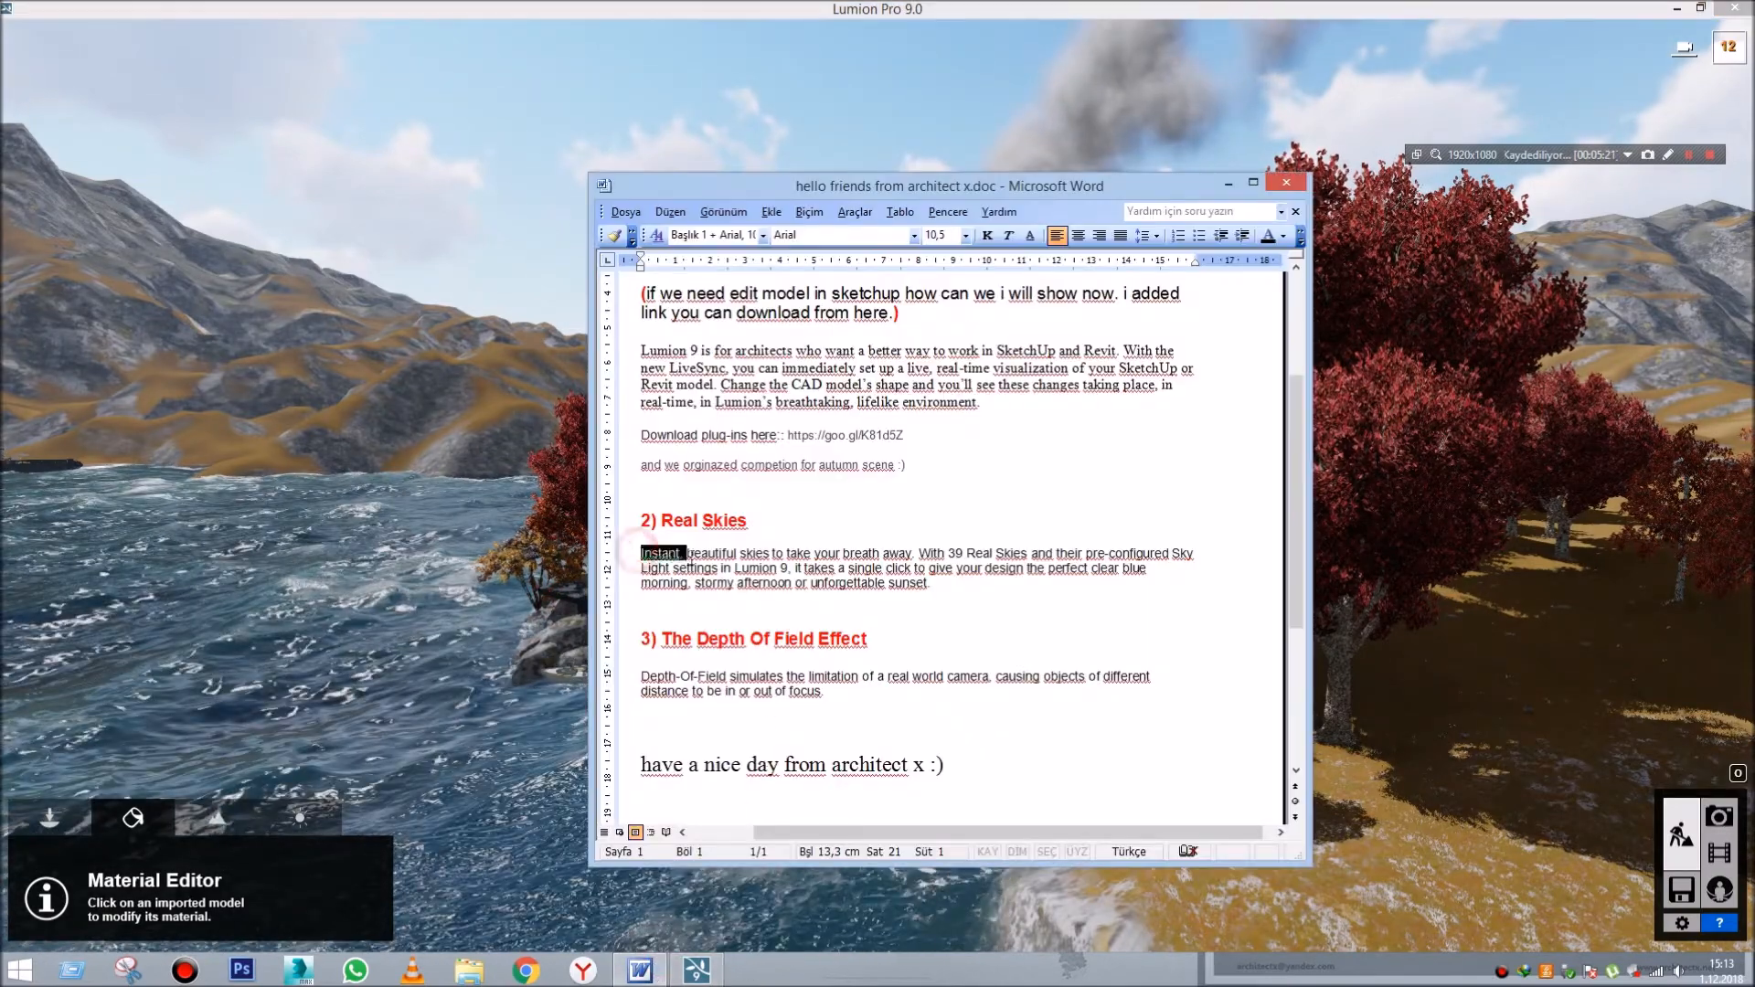
pyautogui.moveTo(919, 553); pyautogui.dragTo(1024, 550)
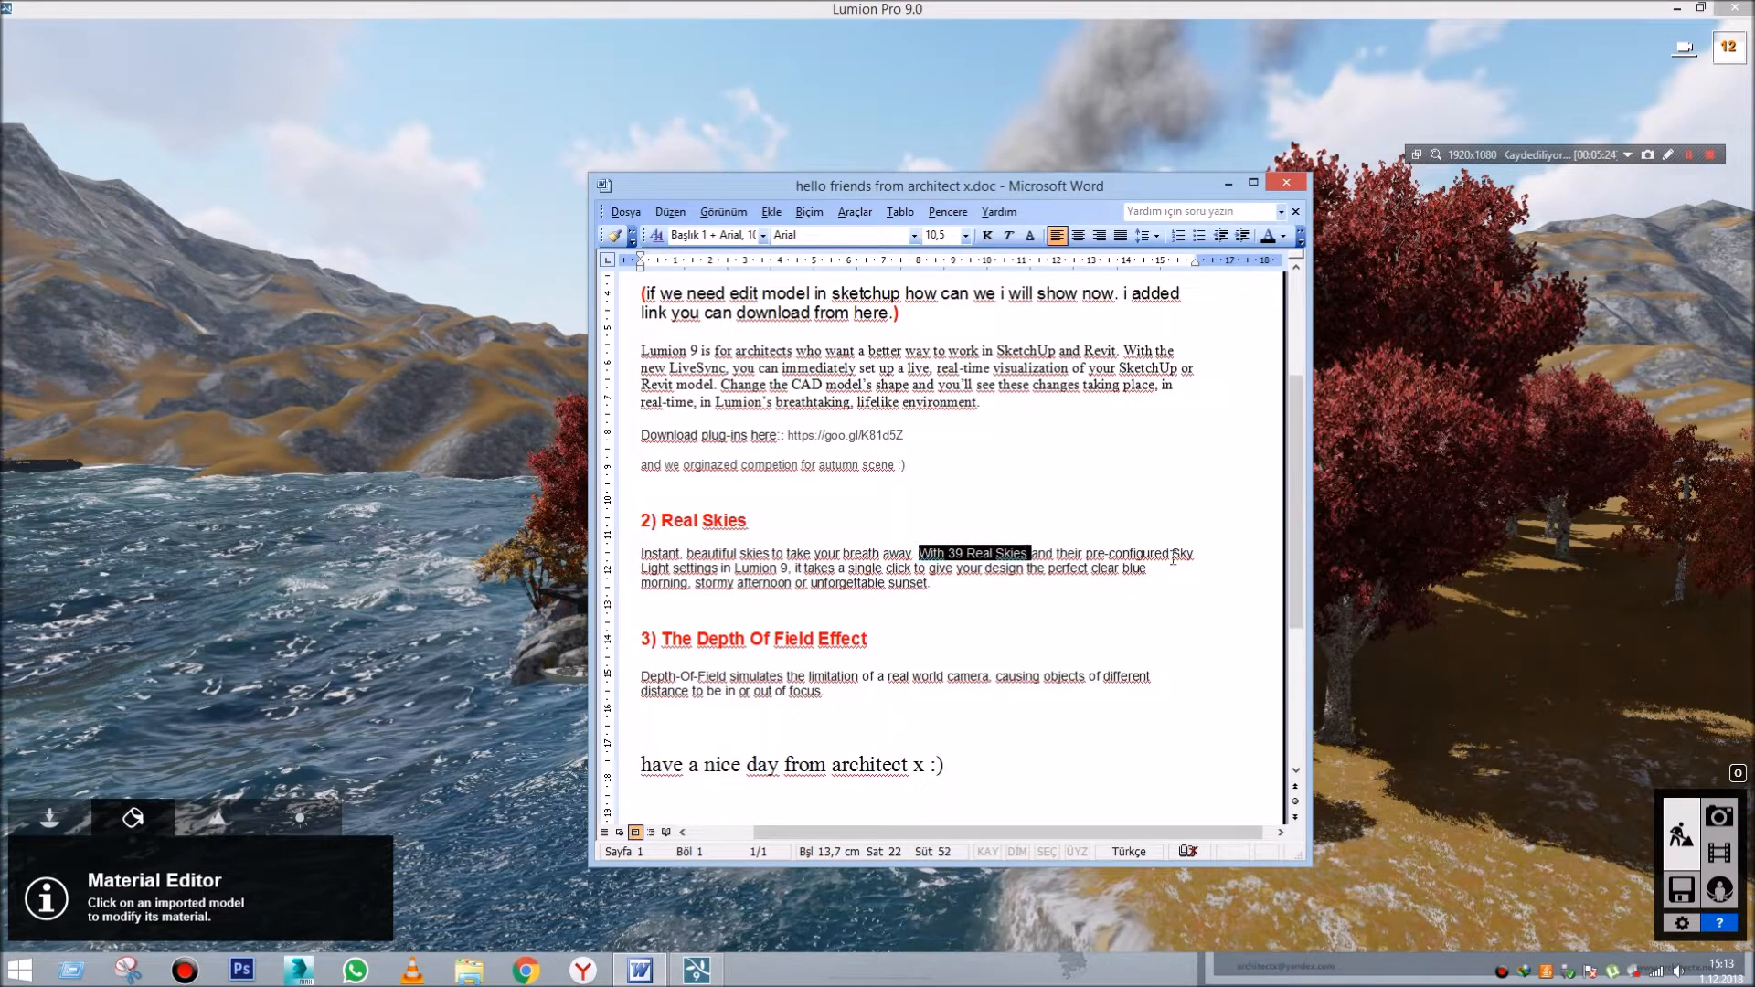
# - Switch to Lumion's Photo mode and open the Real Skies weather effect of photo 4 for editing
pyautogui.click(454, 699)
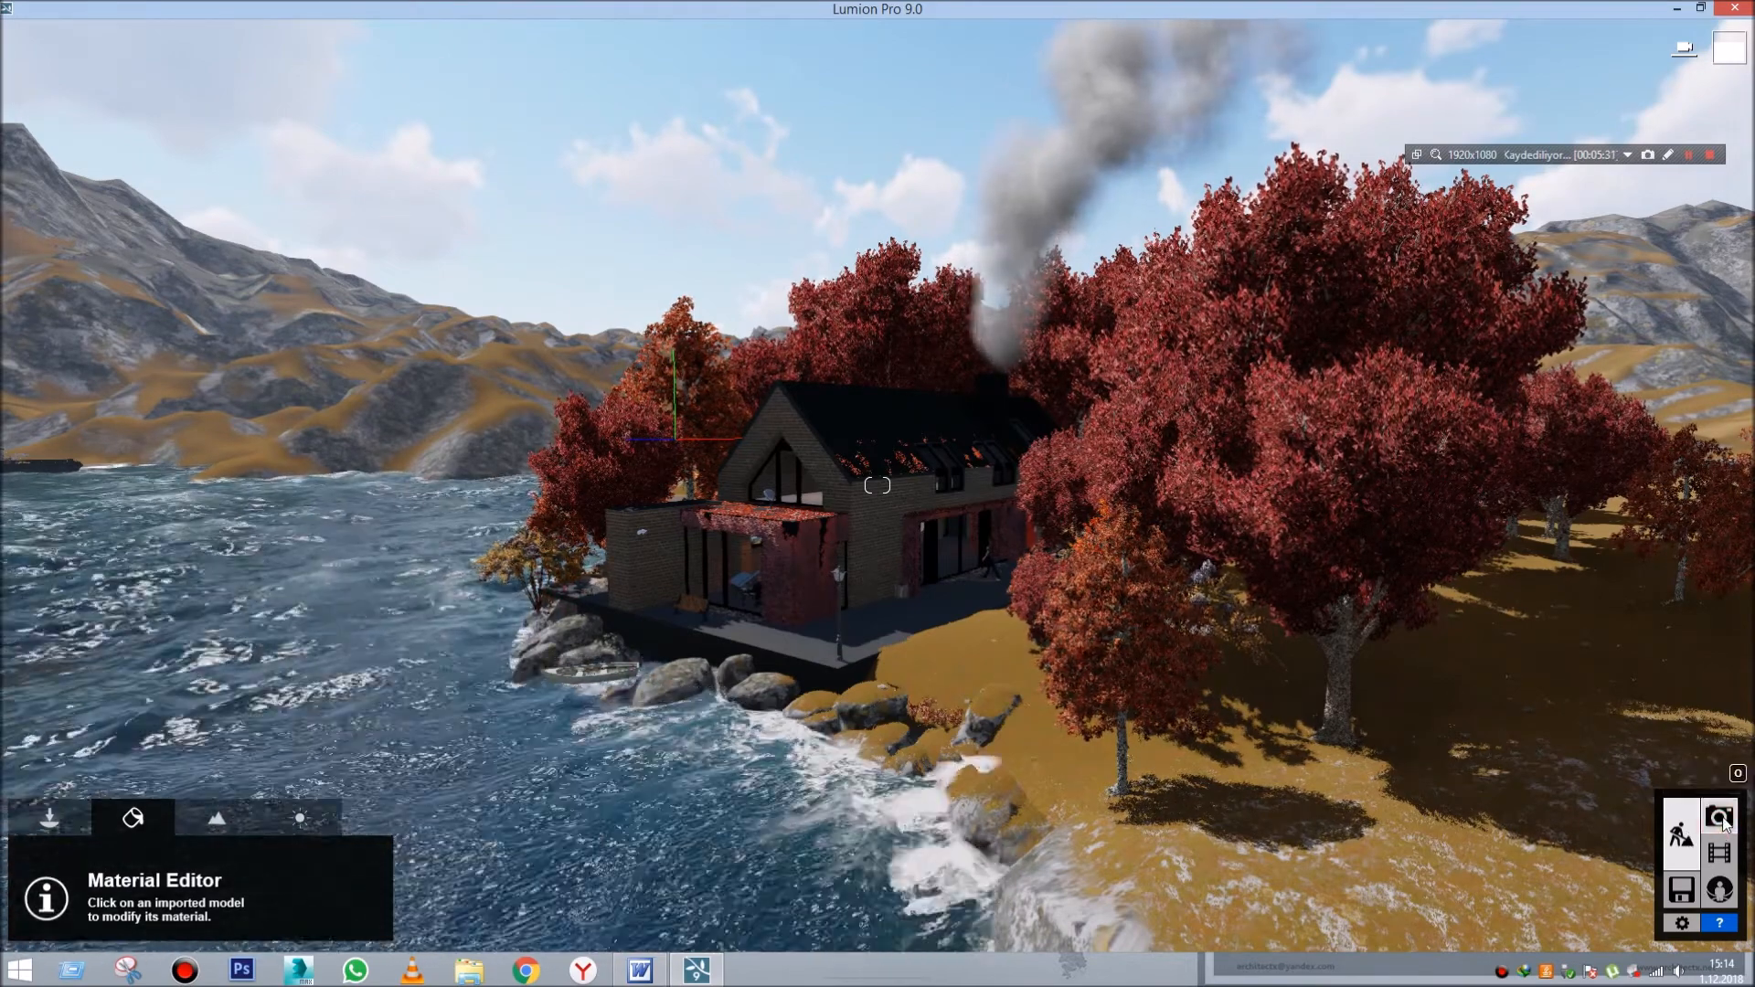
pyautogui.click(1721, 819)
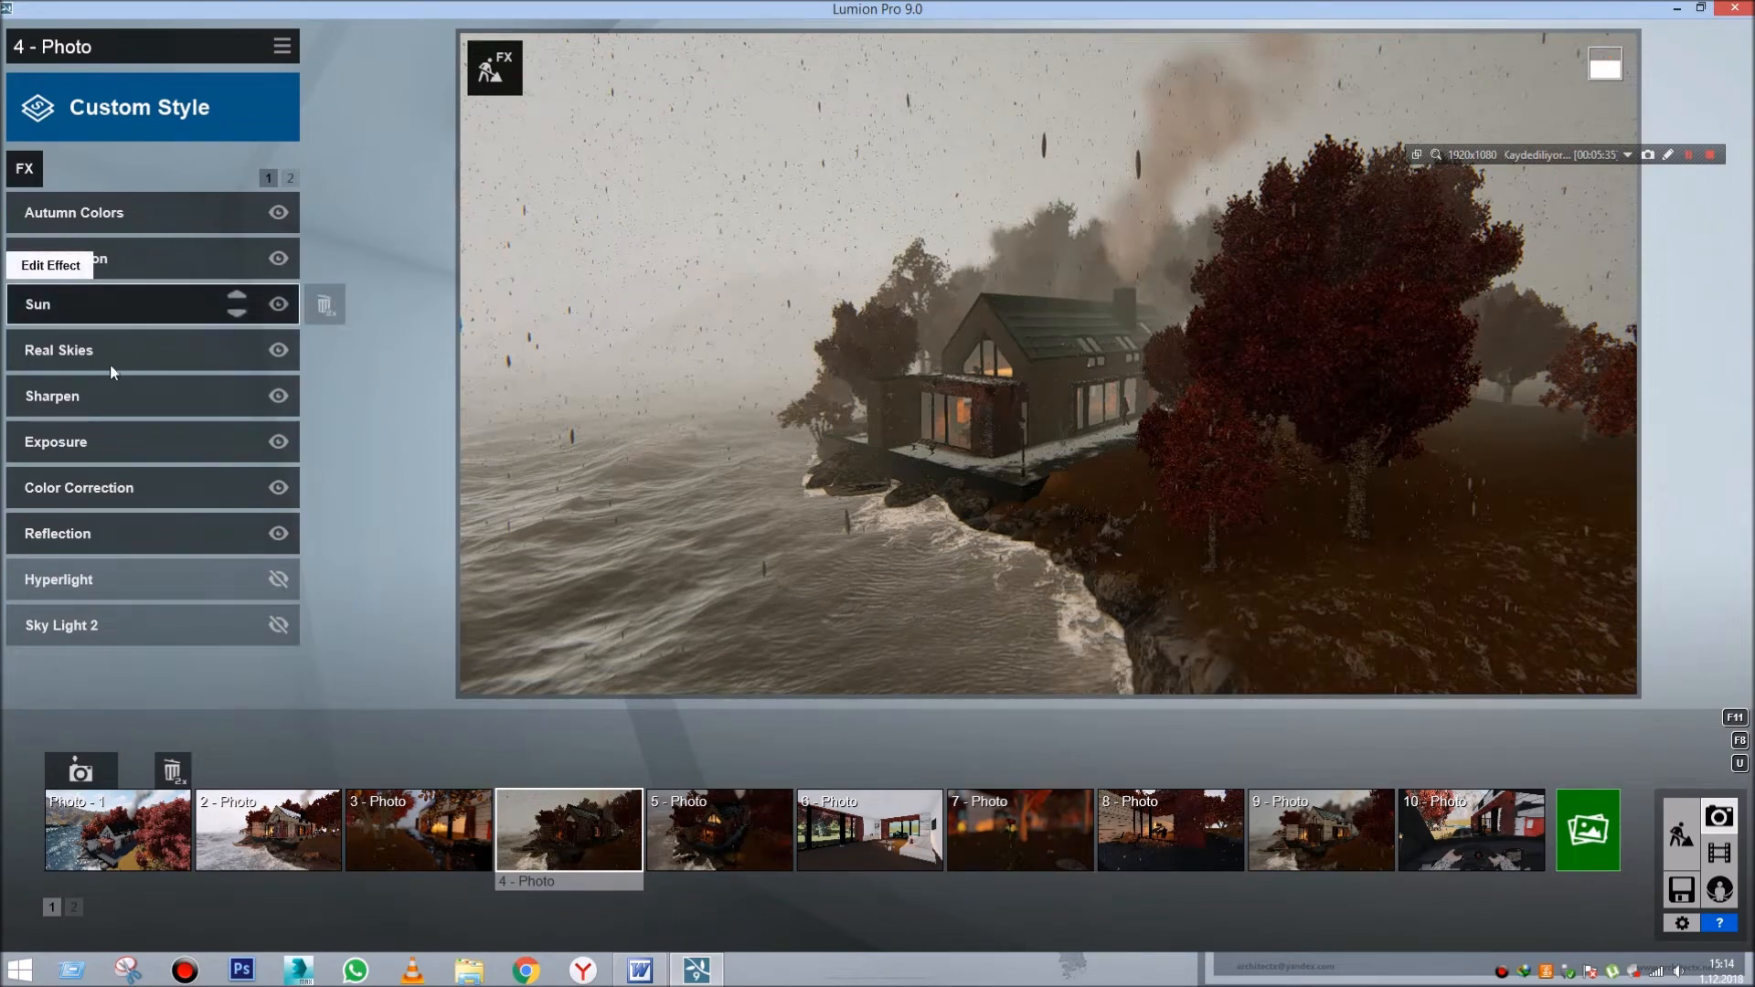
pyautogui.click(24, 170)
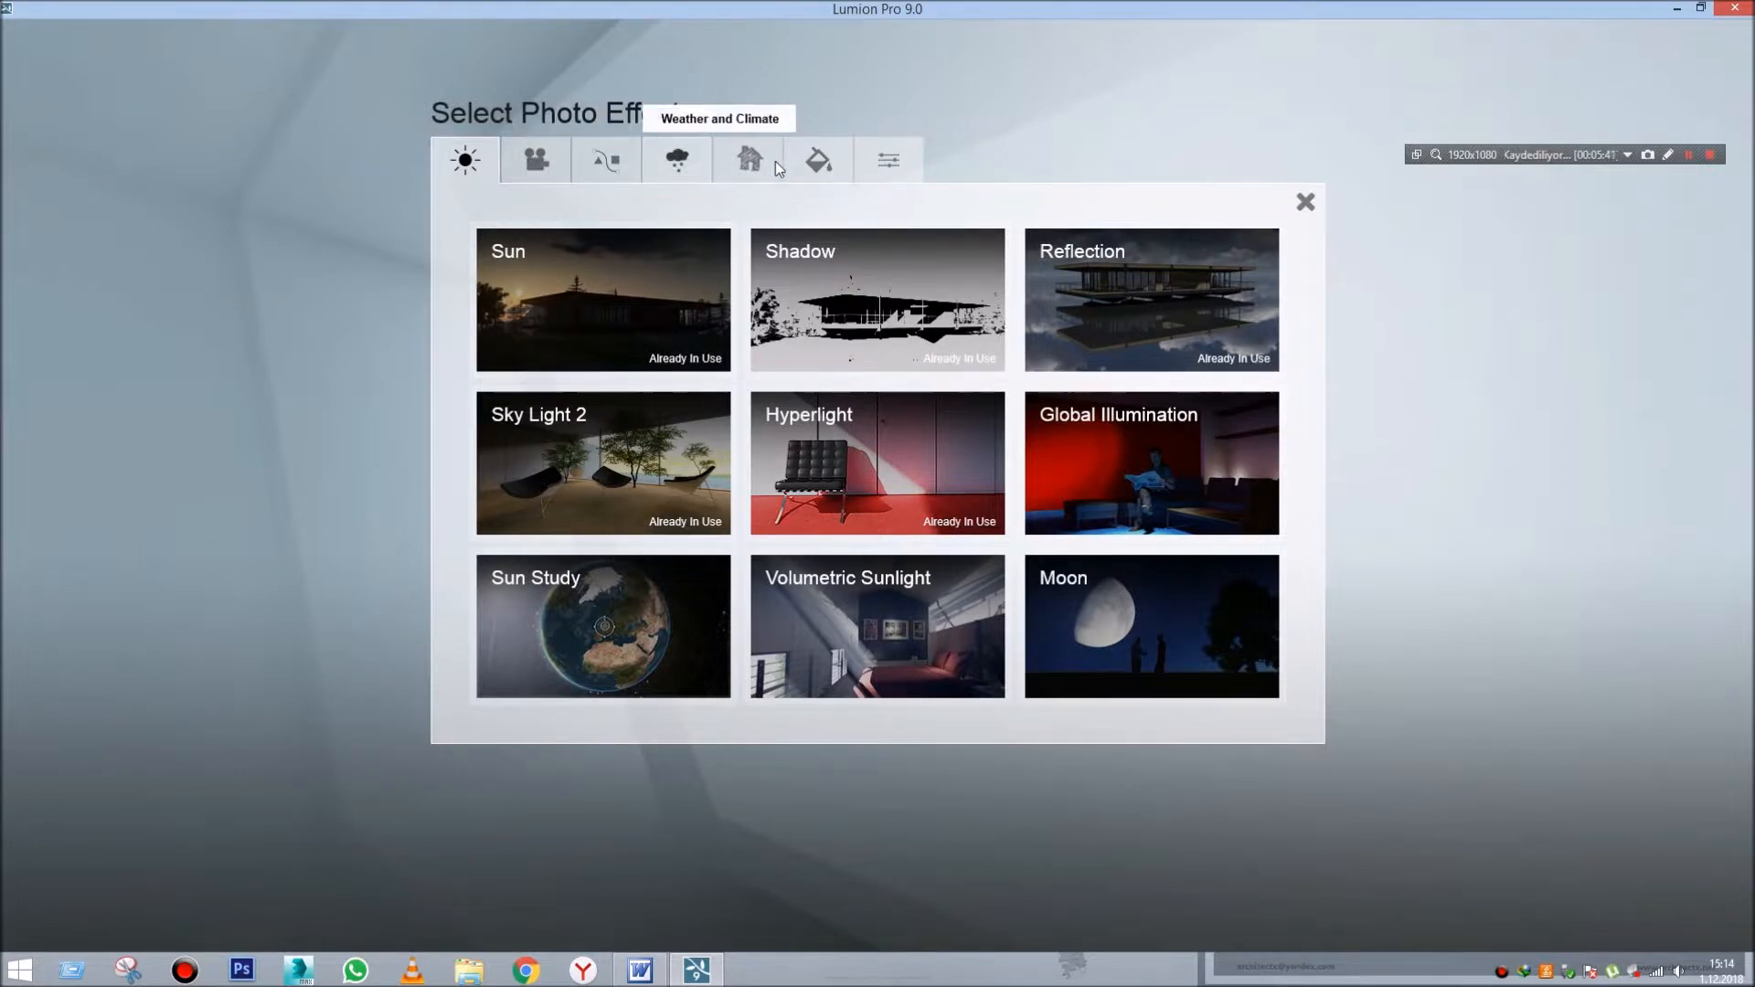
pyautogui.click(684, 160)
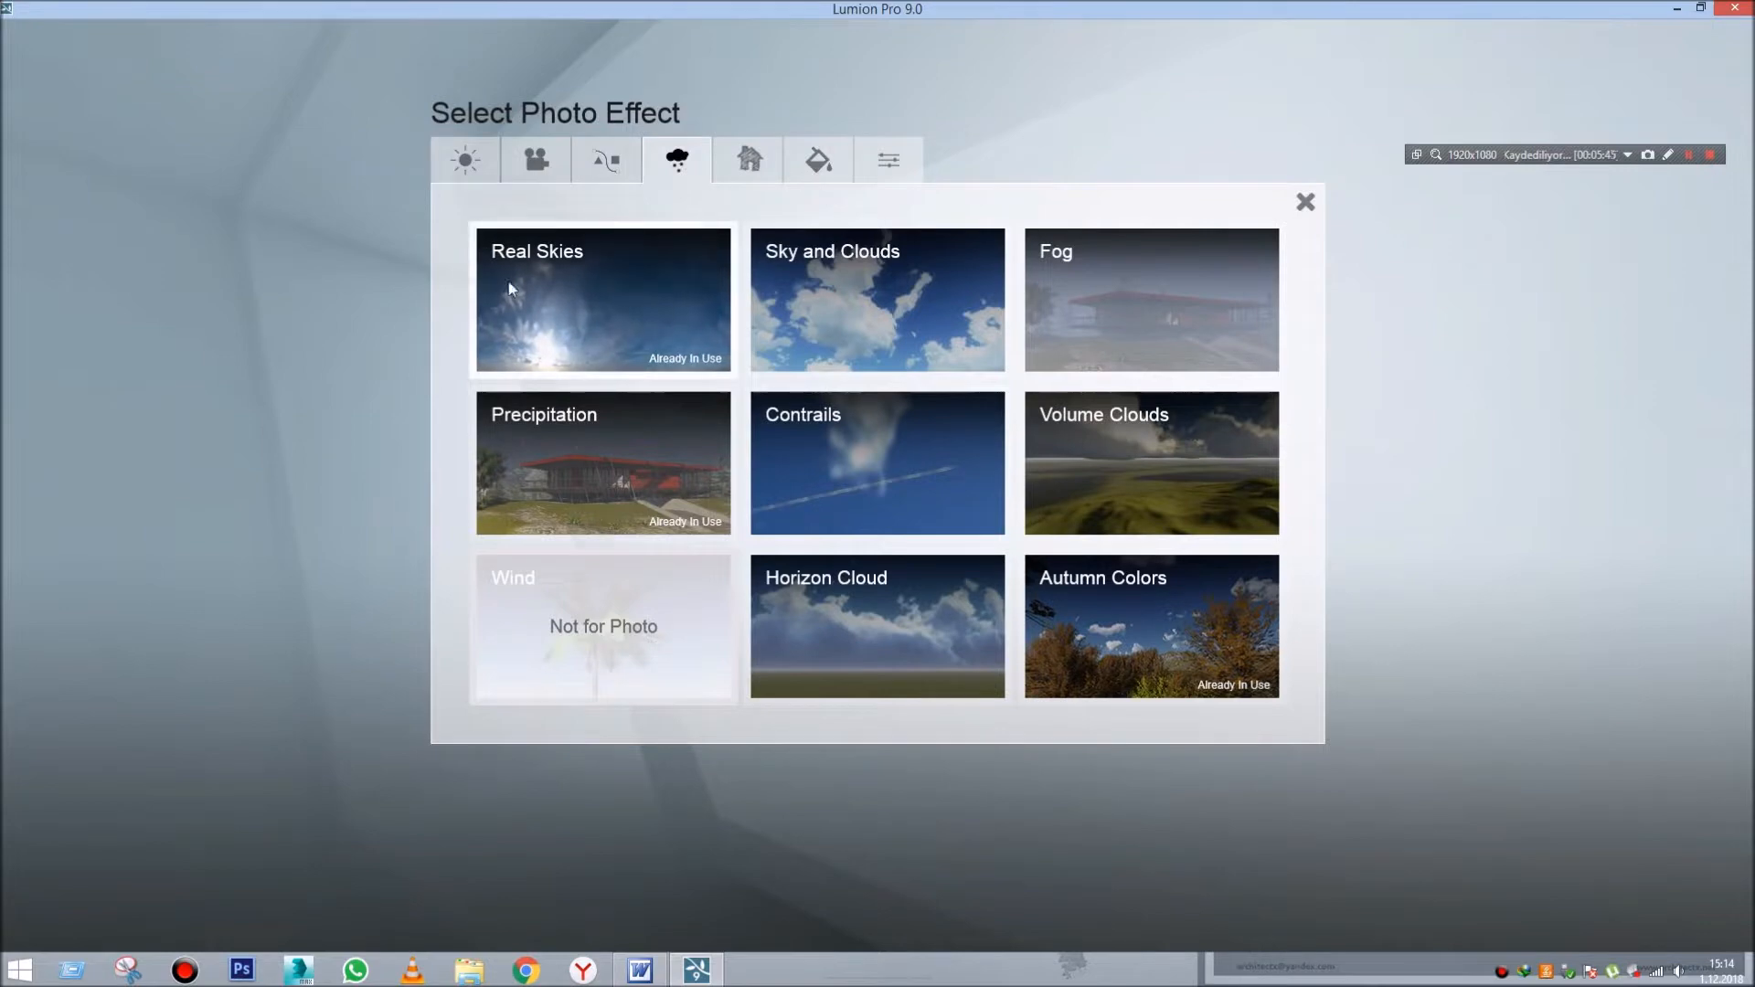
pyautogui.click(621, 333)
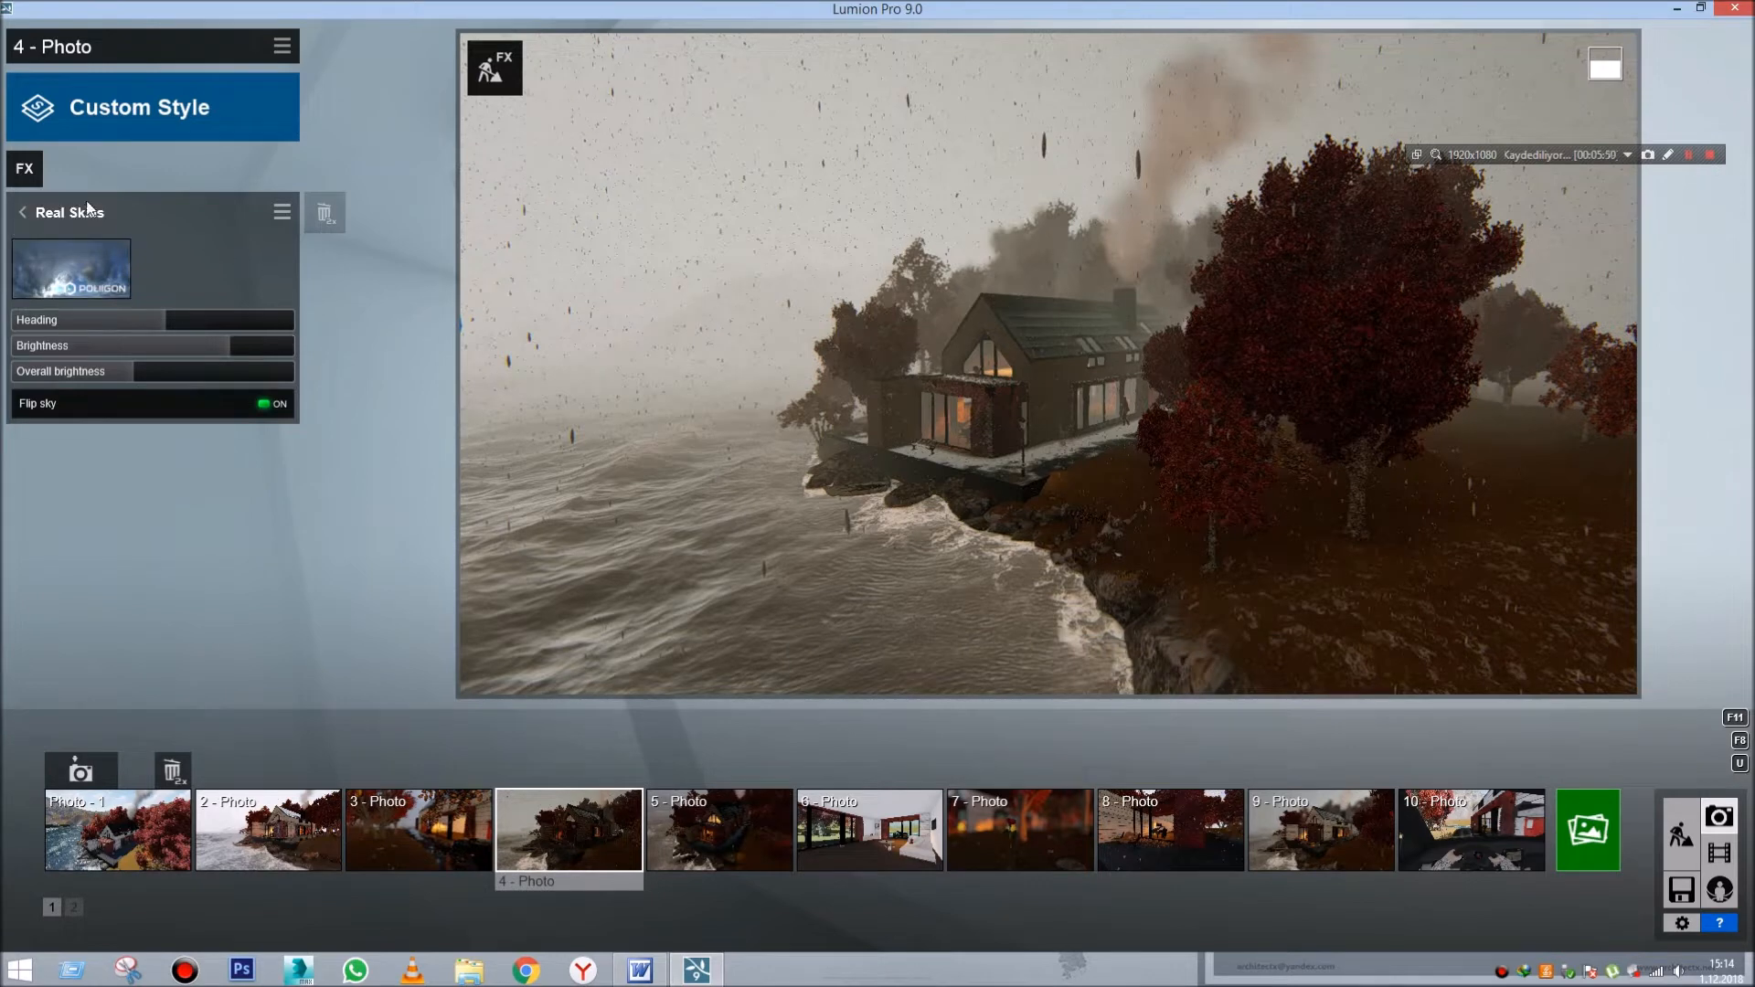
pyautogui.click(22, 212)
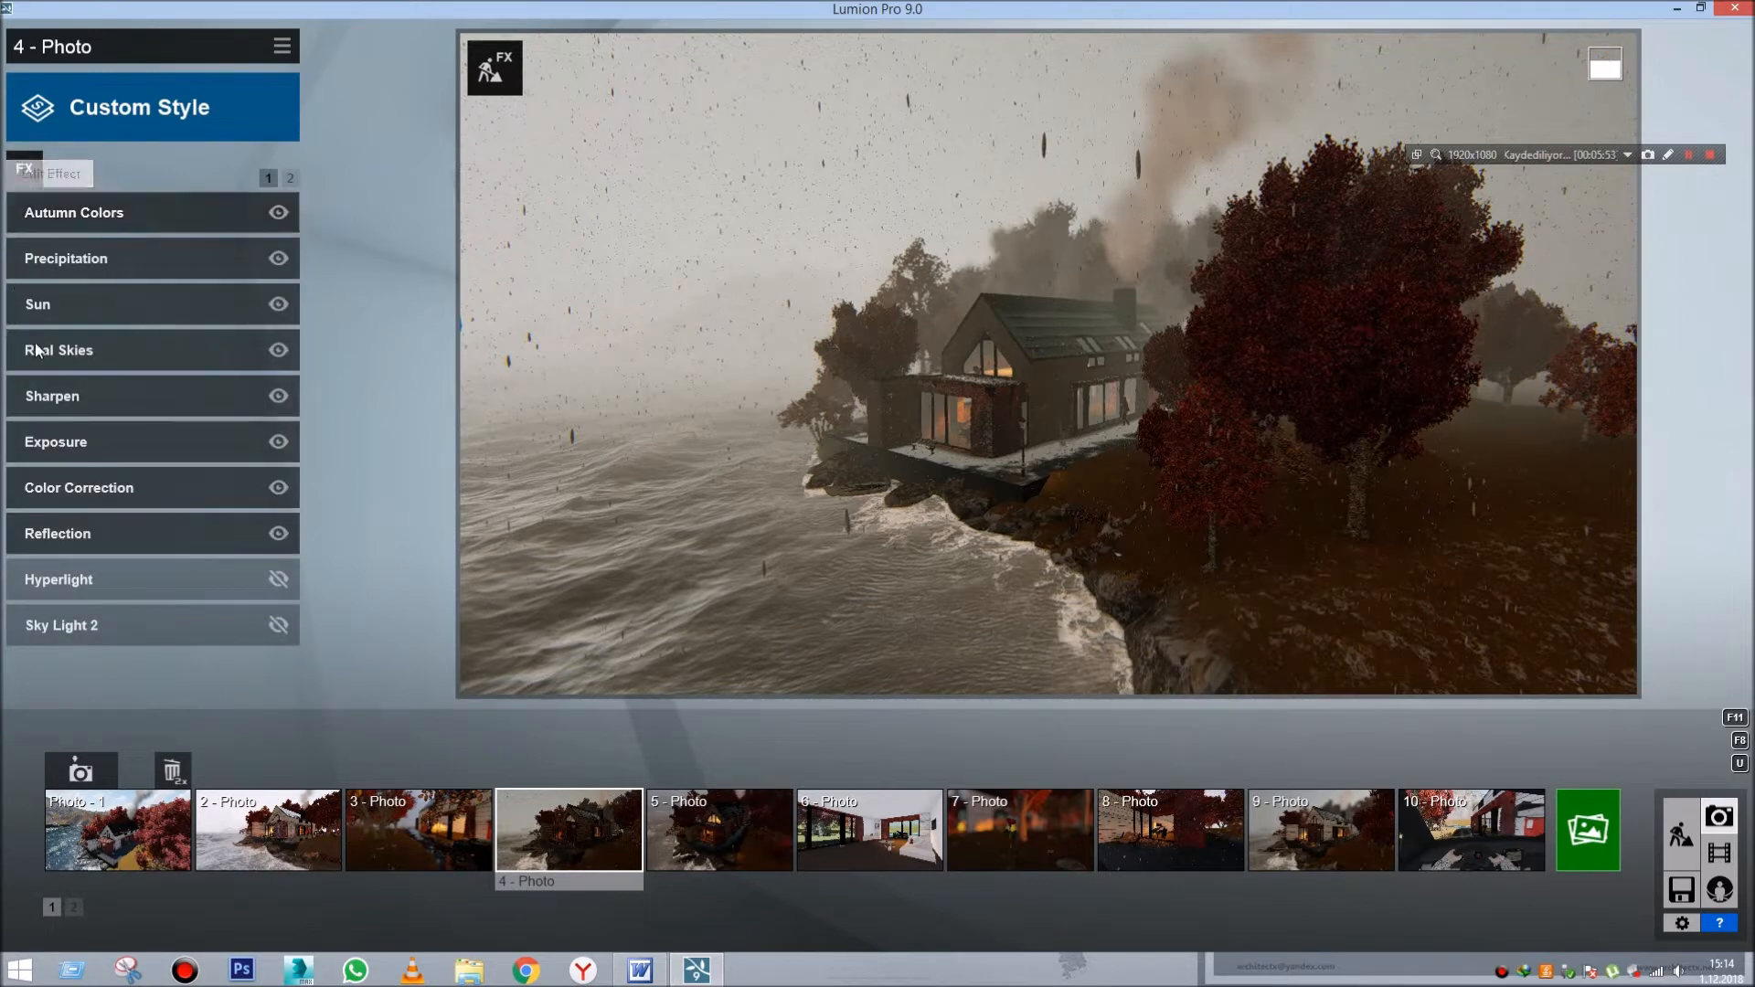
pyautogui.click(129, 353)
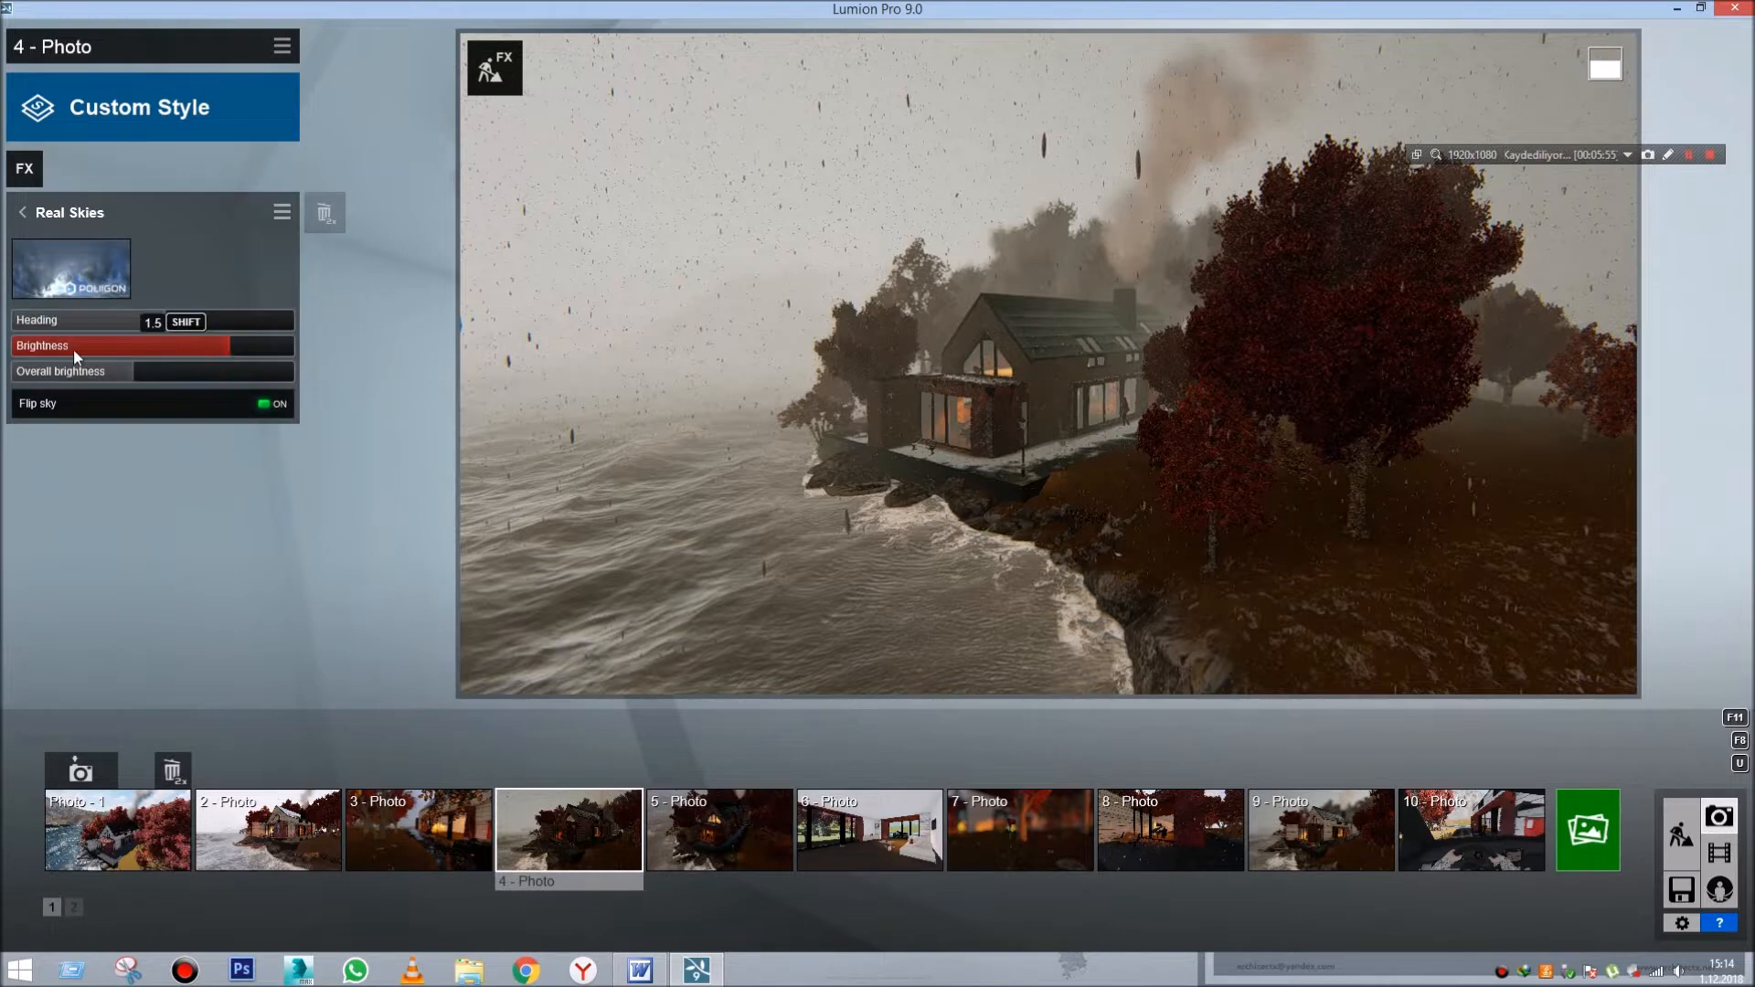
# - Give photo 4 the second Sunset sky in Real Skies and set its heading to 113.4
pyautogui.click(90, 277)
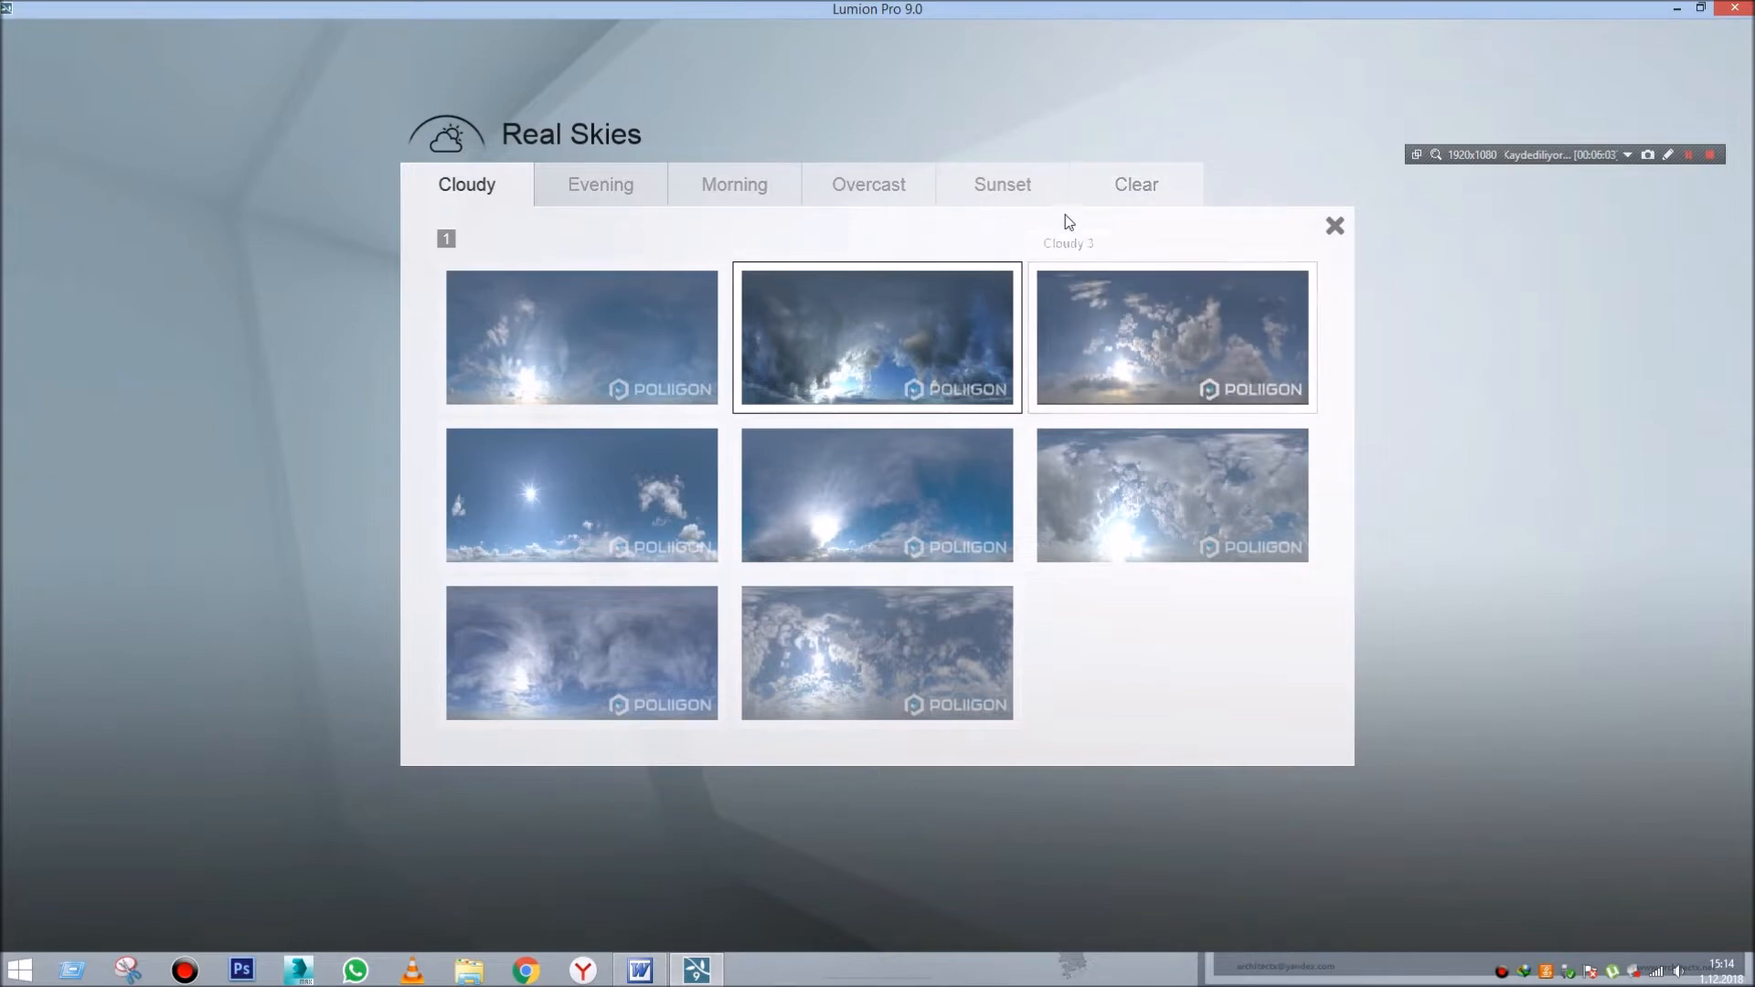
pyautogui.click(992, 183)
pyautogui.click(853, 343)
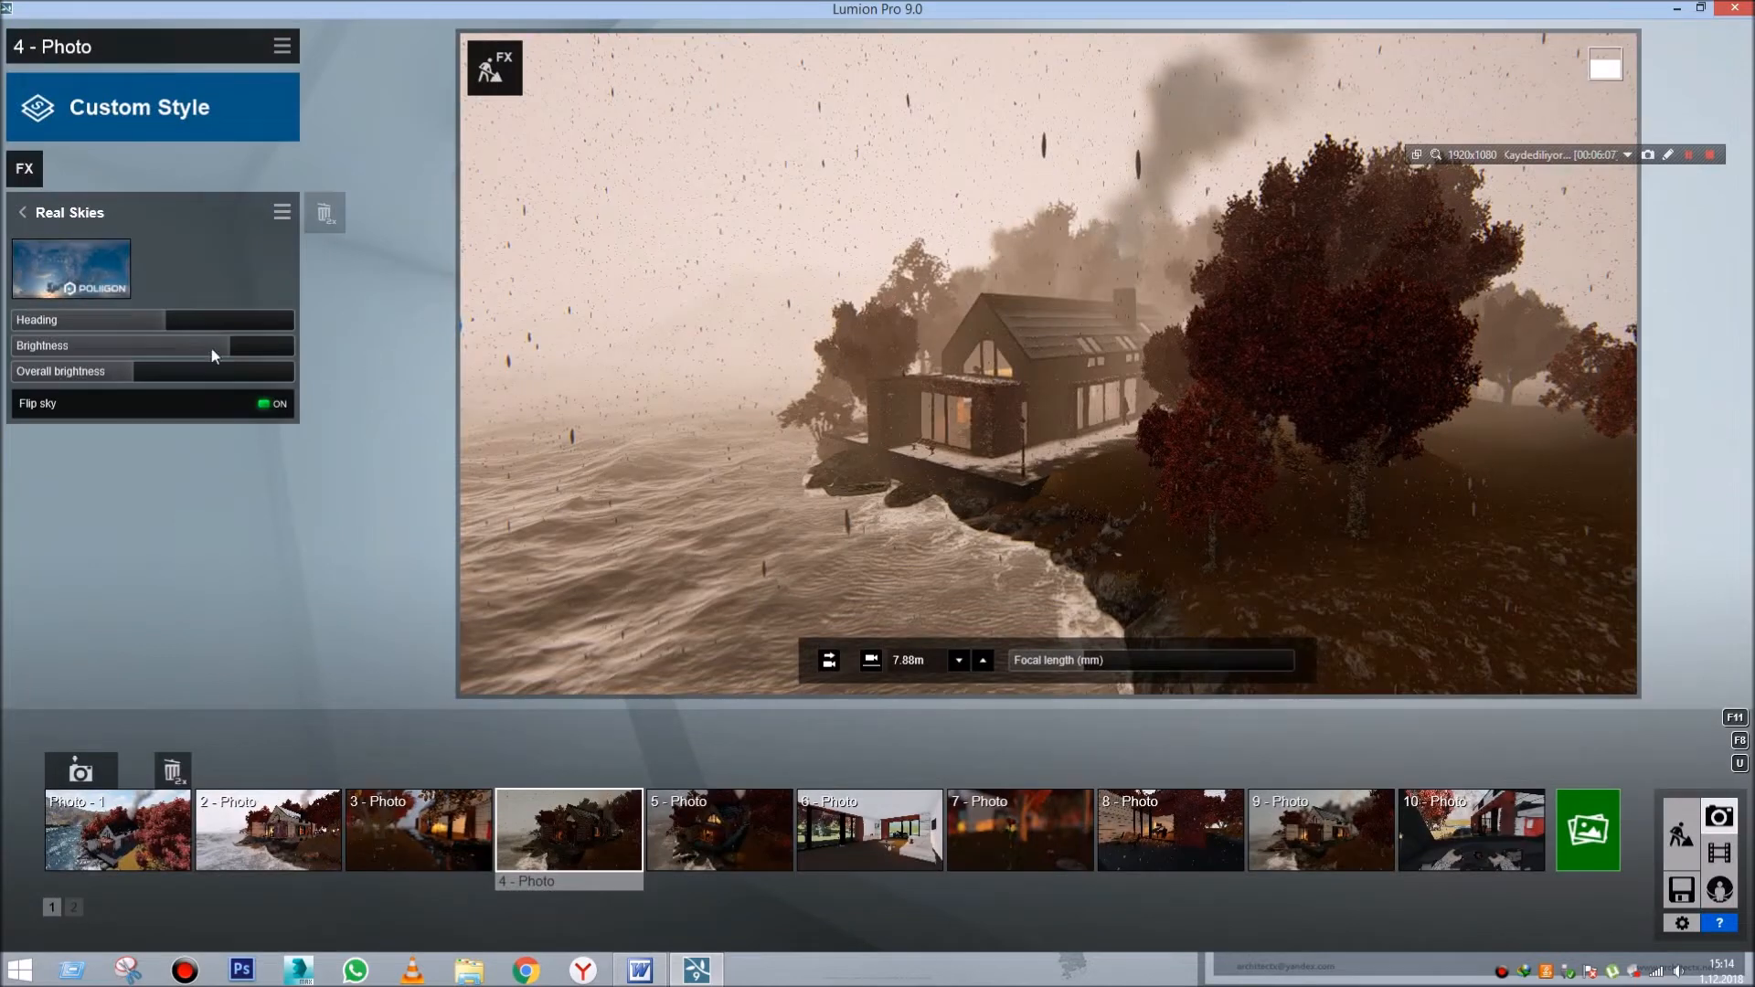
pyautogui.moveTo(168, 320); pyautogui.dragTo(243, 322)
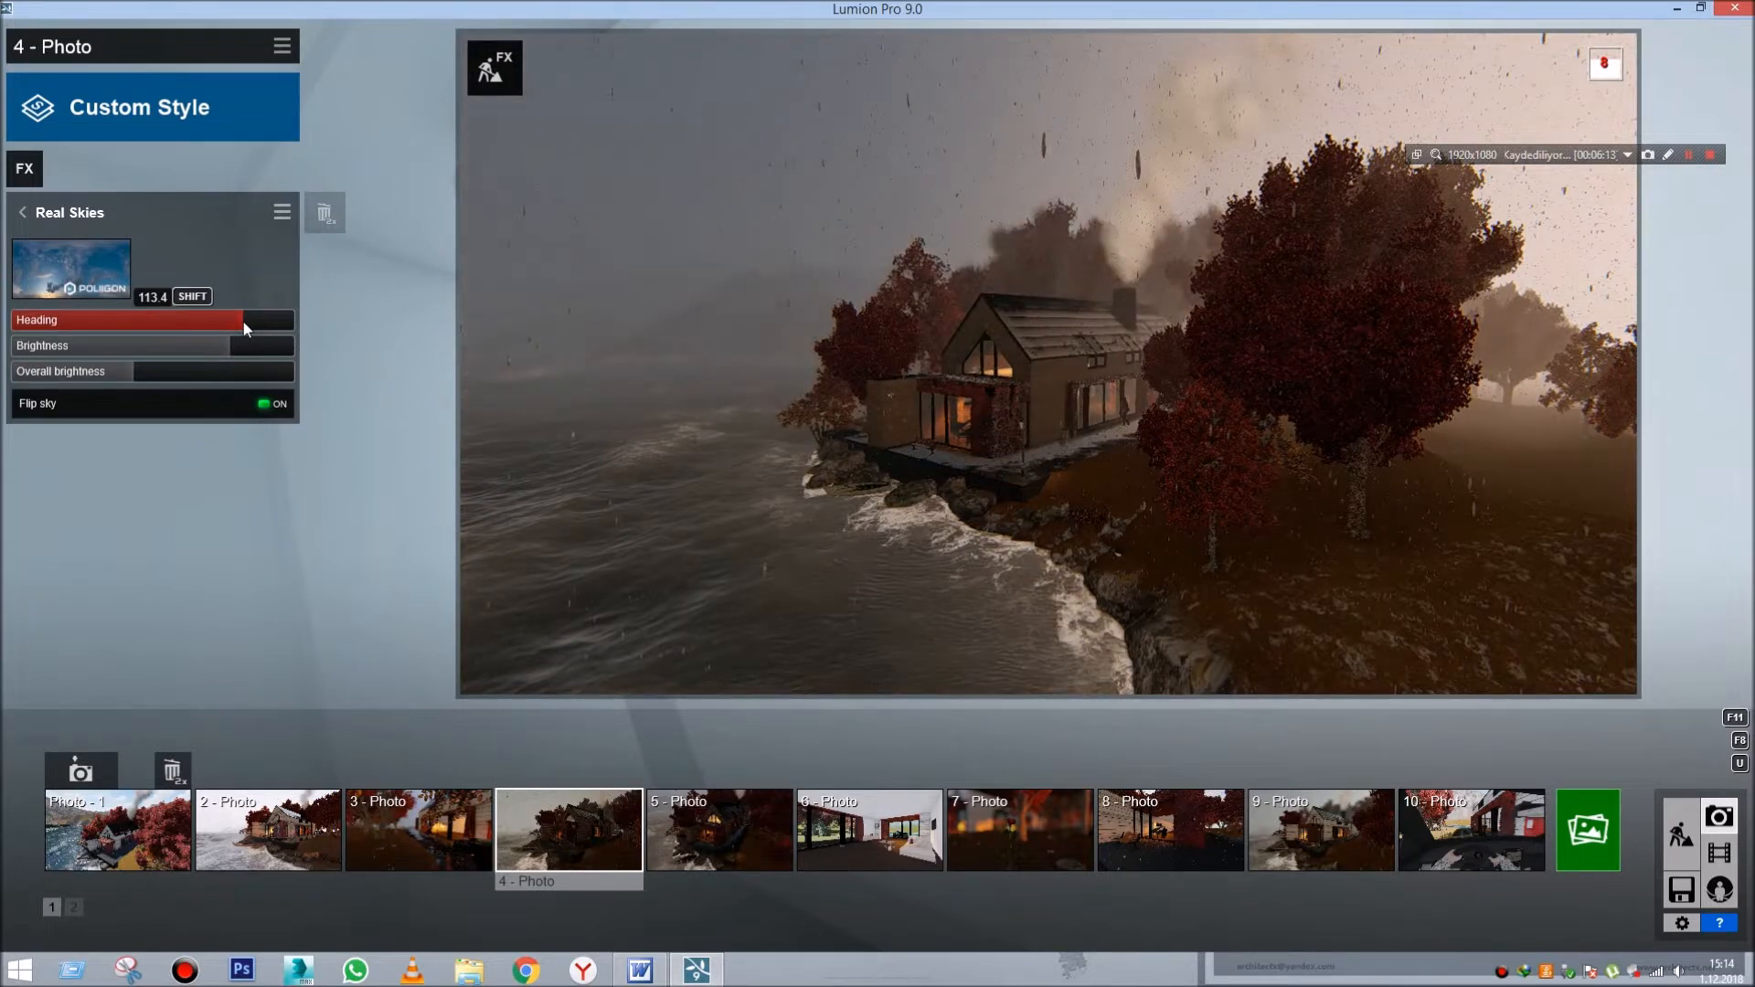
# - Open photo 5 and reframe its camera to a lower view of the house across the shoreline rocks
pyautogui.click(698, 836)
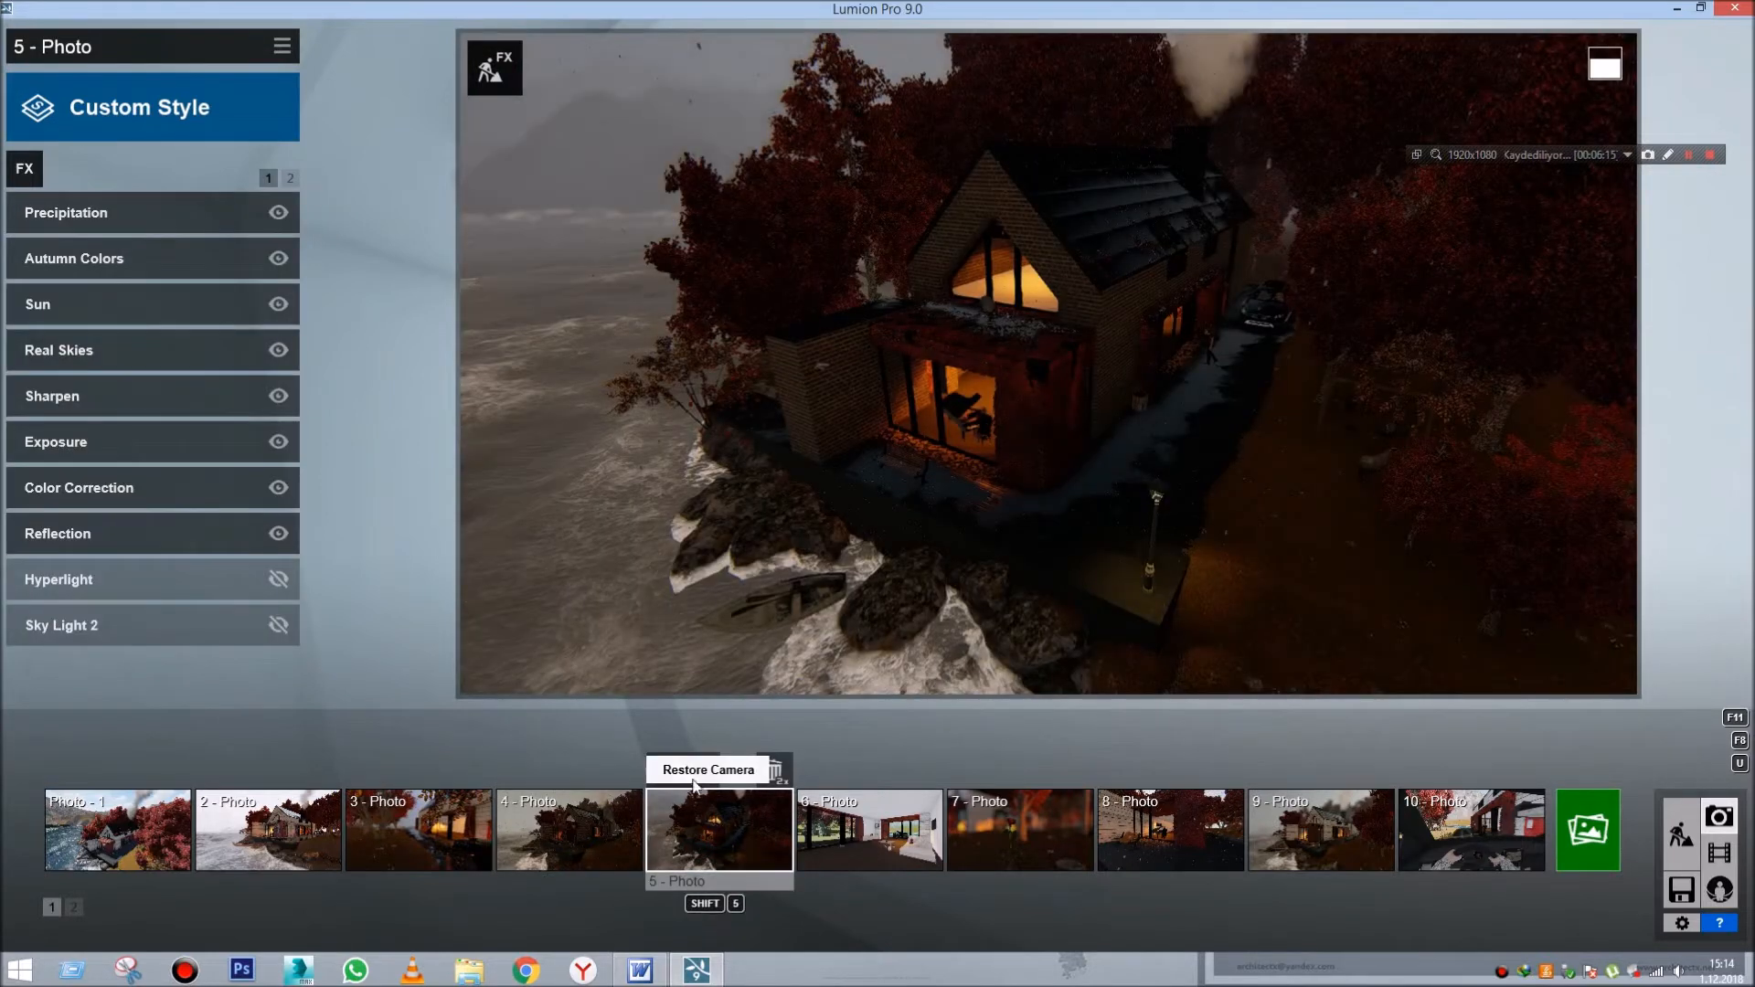
pyautogui.moveTo(1060, 435); pyautogui.dragTo(1032, 406, button='right')
pyautogui.press('s')
pyautogui.moveTo(947, 471); pyautogui.dragTo(955, 505, button='right')
pyautogui.press('e')
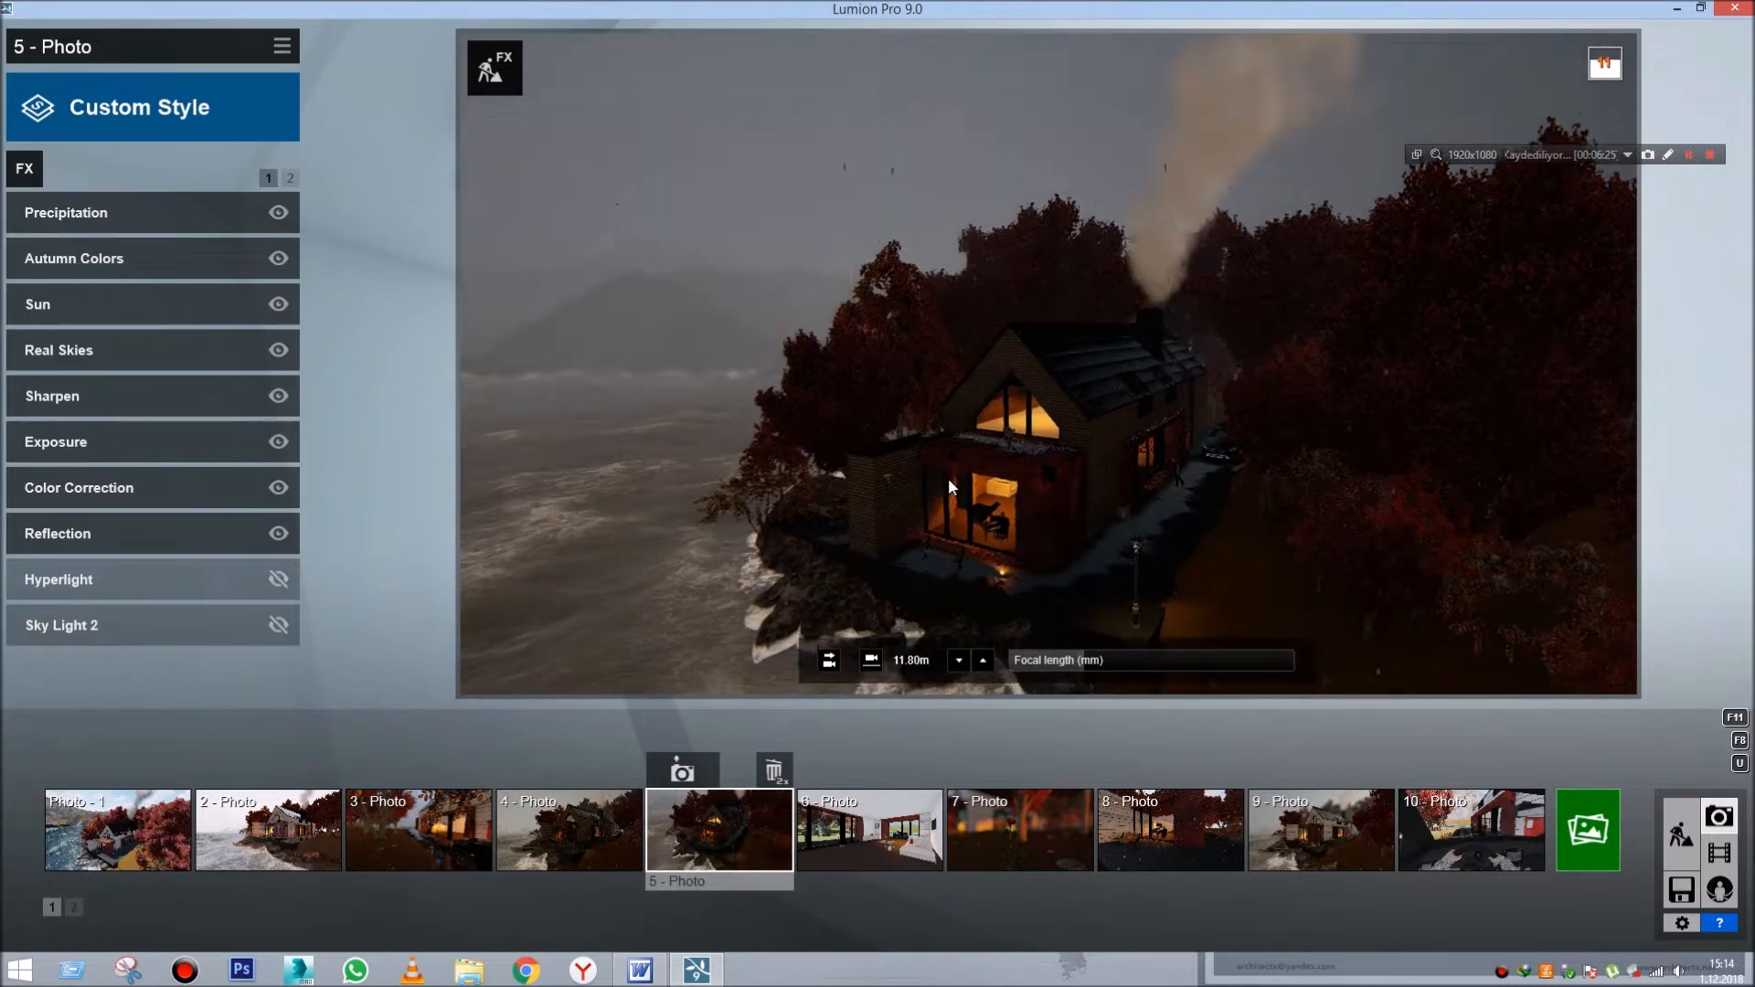
pyautogui.moveTo(896, 380); pyautogui.dragTo(952, 95, button='middle')
pyautogui.press('w')
pyautogui.moveTo(973, 113); pyautogui.dragTo(979, 144, button='right')
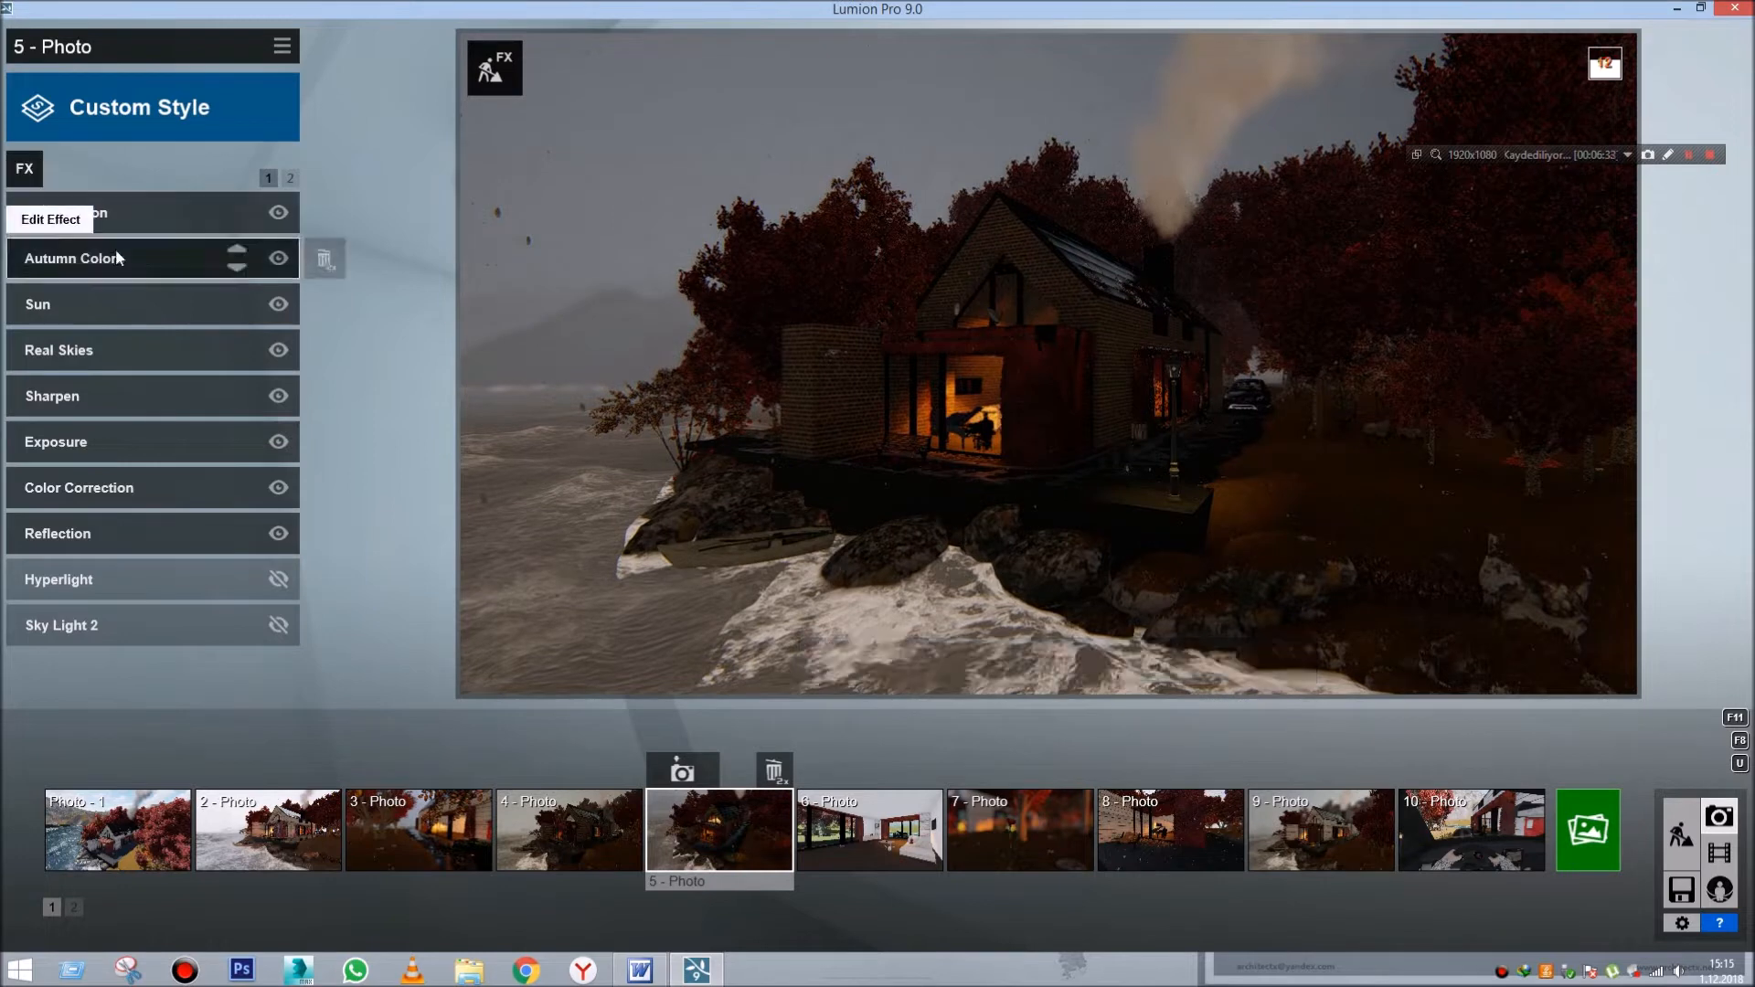
# - Set photo 5's Real Skies effect to the Evening 4 sky and return to its effects list
pyautogui.click(161, 361)
pyautogui.click(73, 267)
pyautogui.click(610, 195)
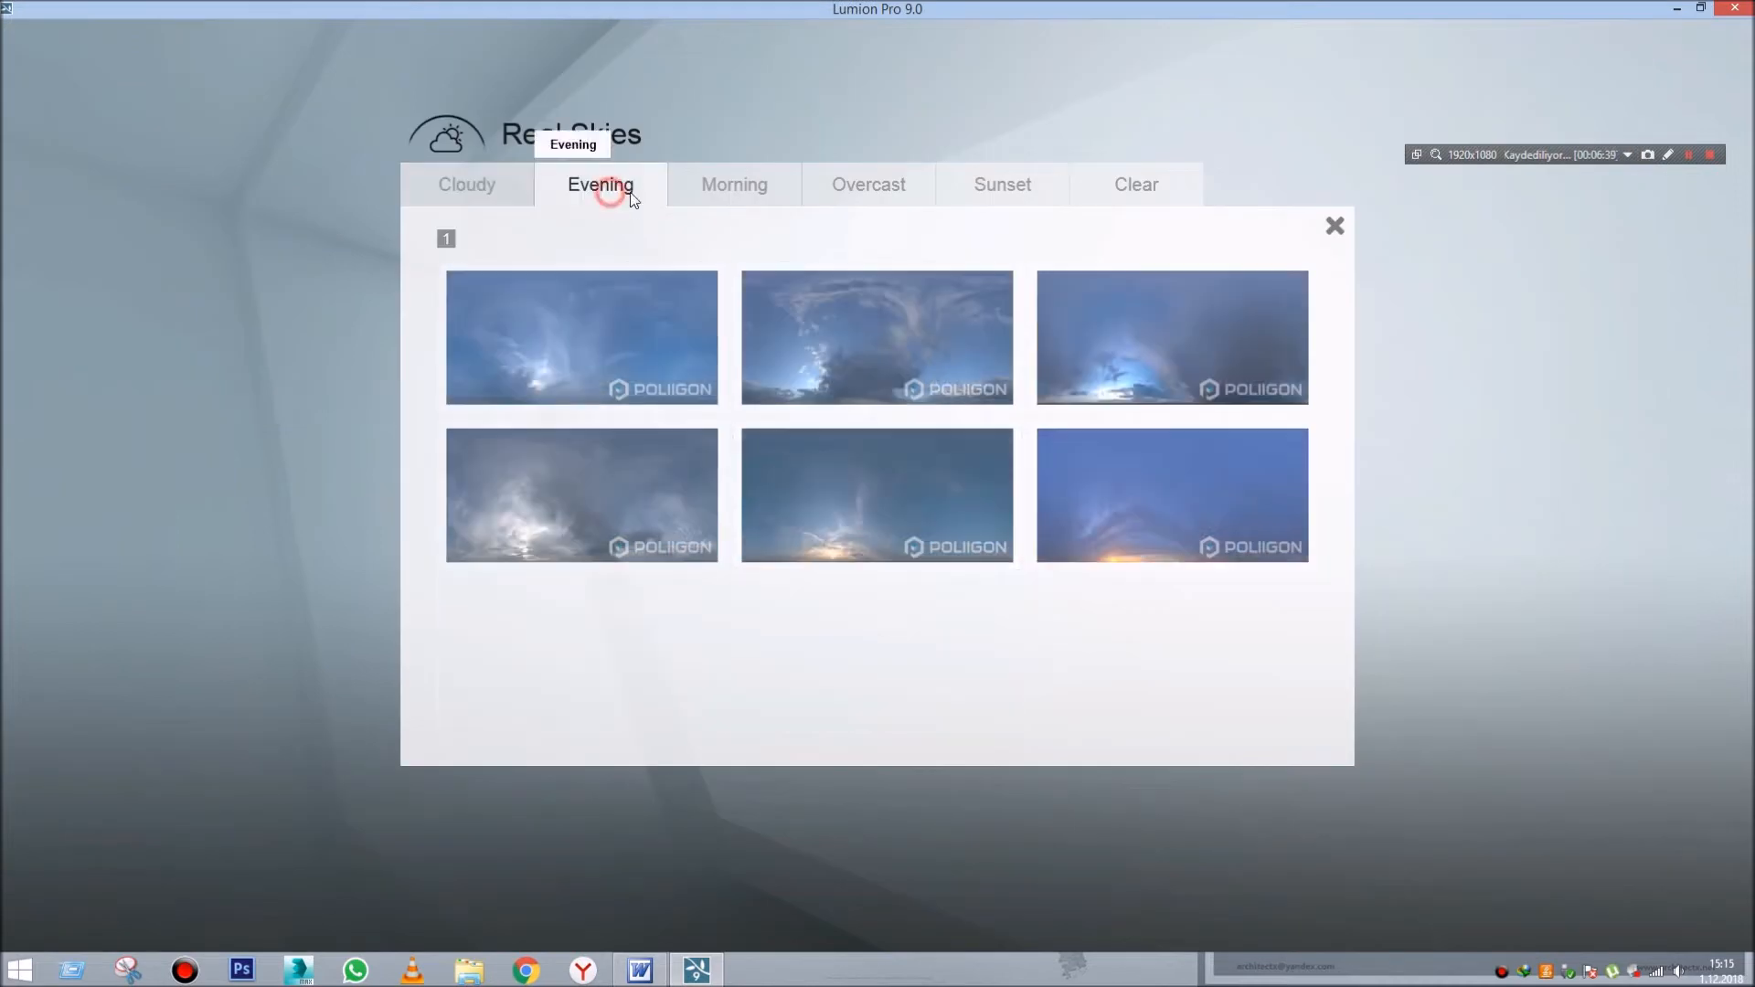
pyautogui.click(1161, 495)
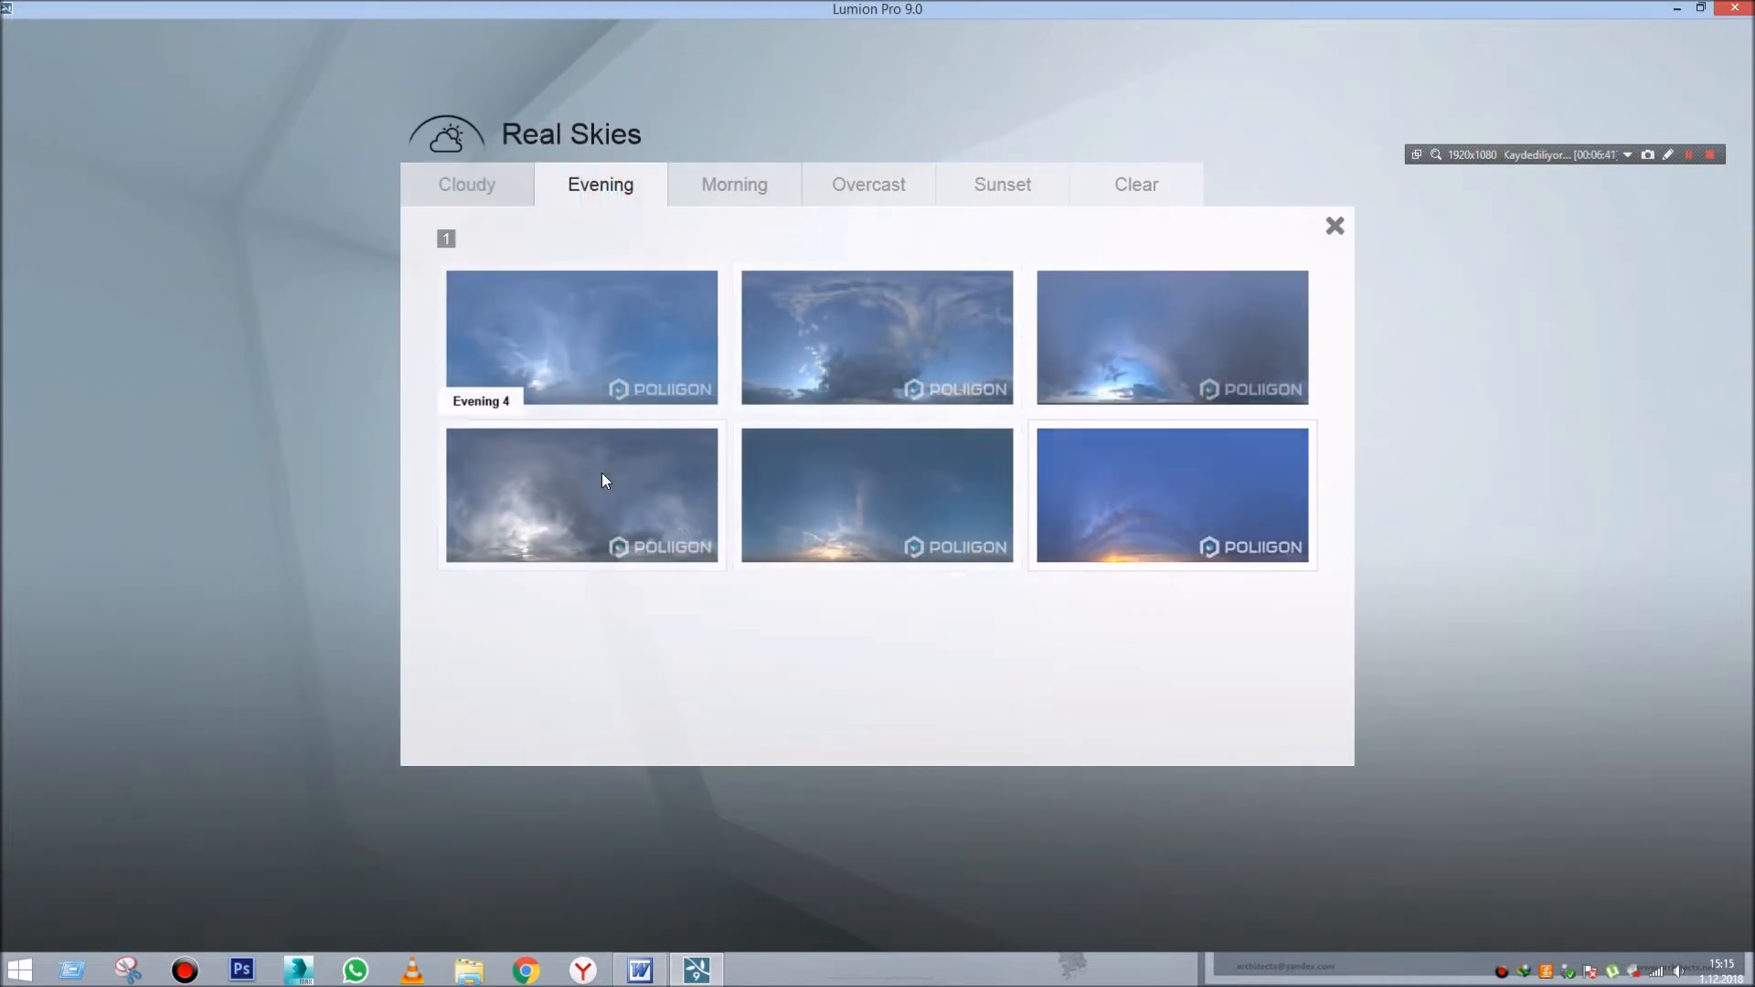
pyautogui.click(572, 475)
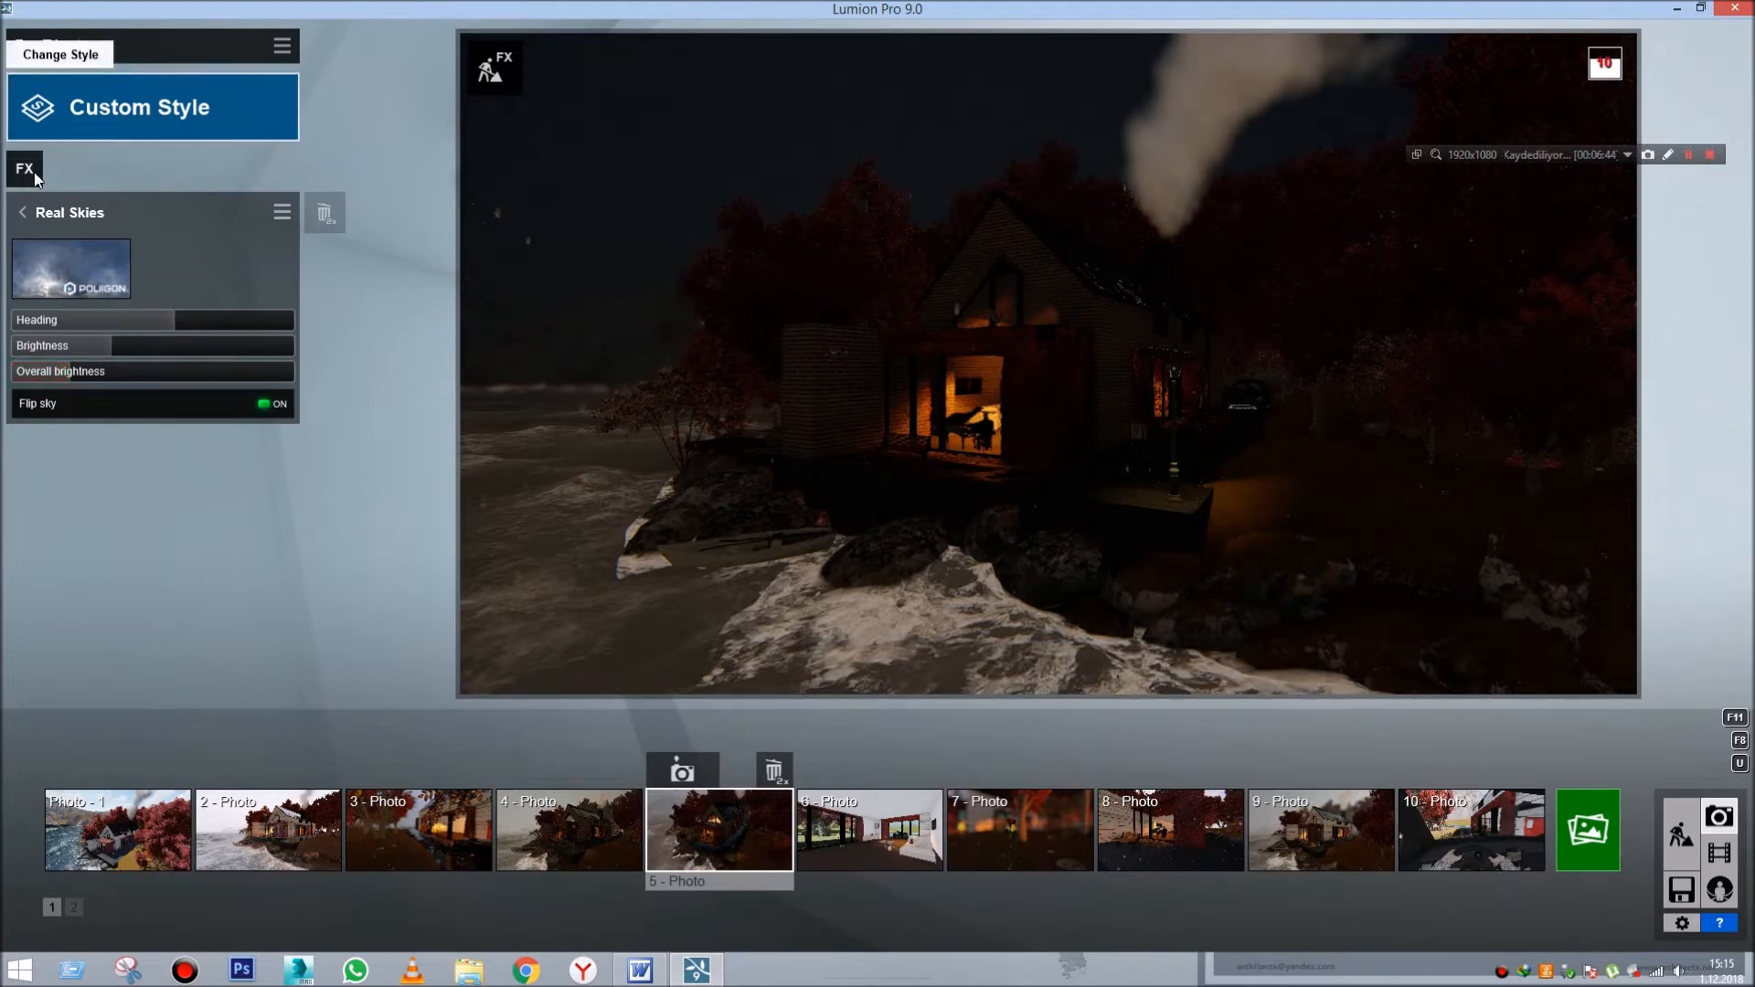
pyautogui.click(22, 212)
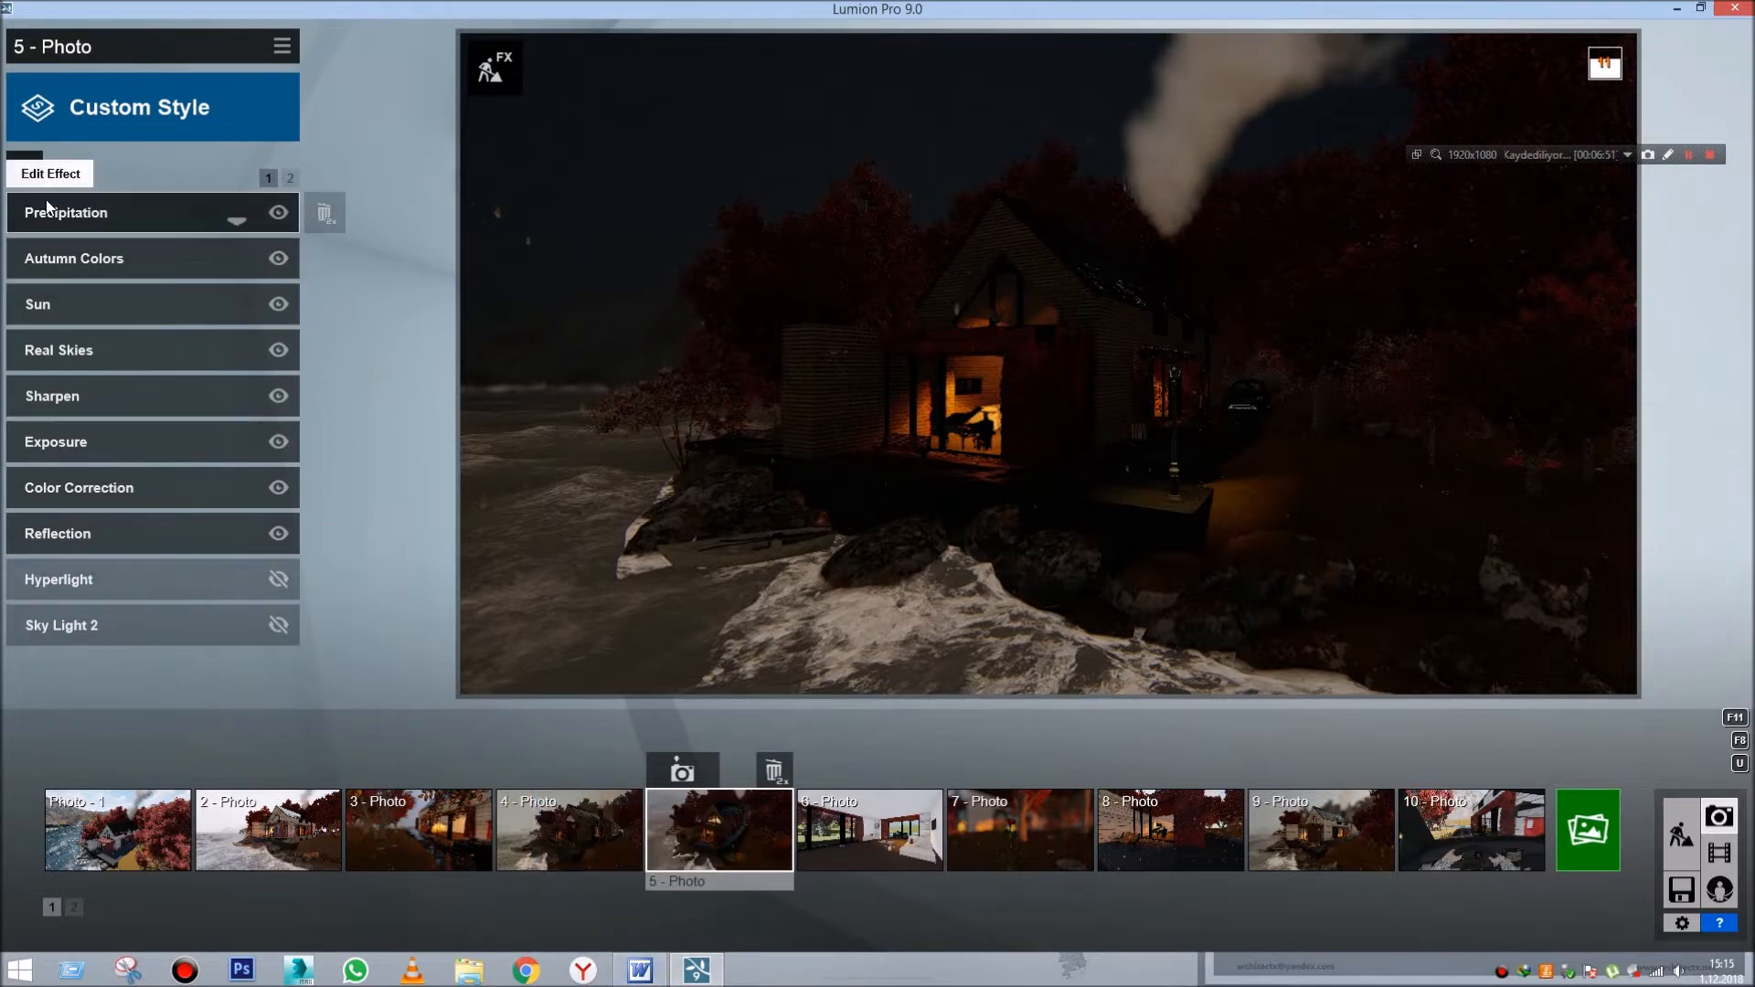
# - View photos 9 and 8, and open photo 1, which has no effects applied
pyautogui.click(1300, 836)
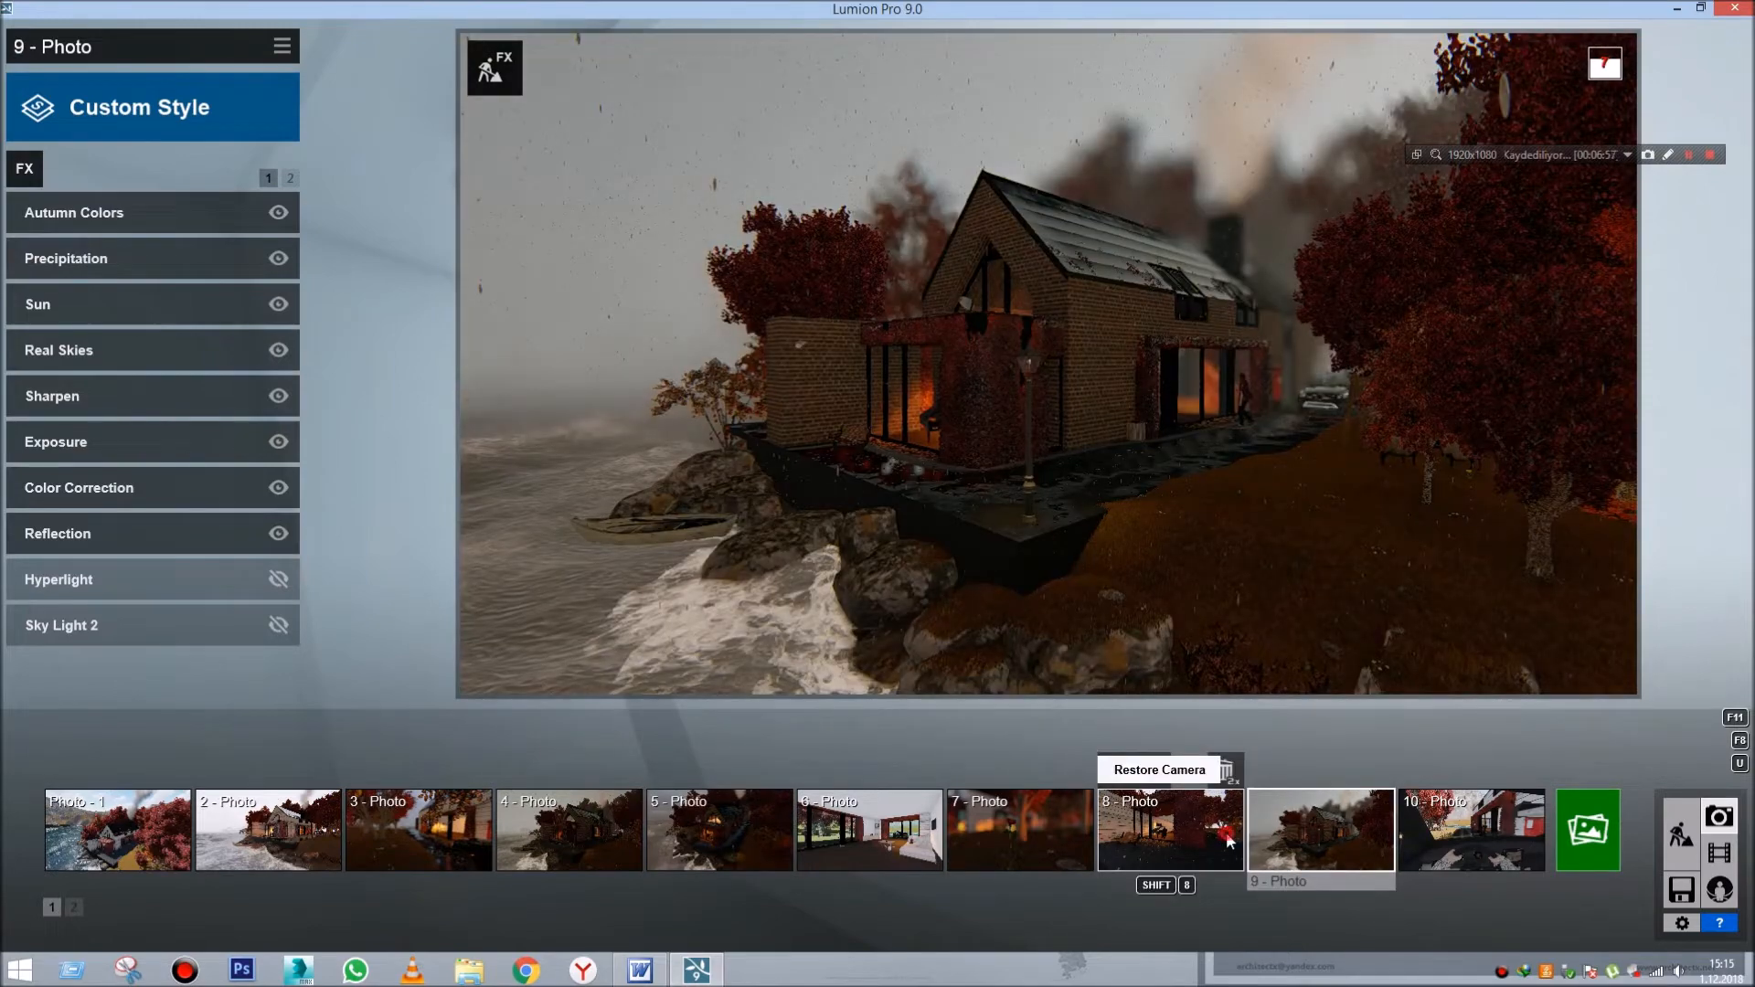
pyautogui.click(1230, 839)
pyautogui.click(128, 827)
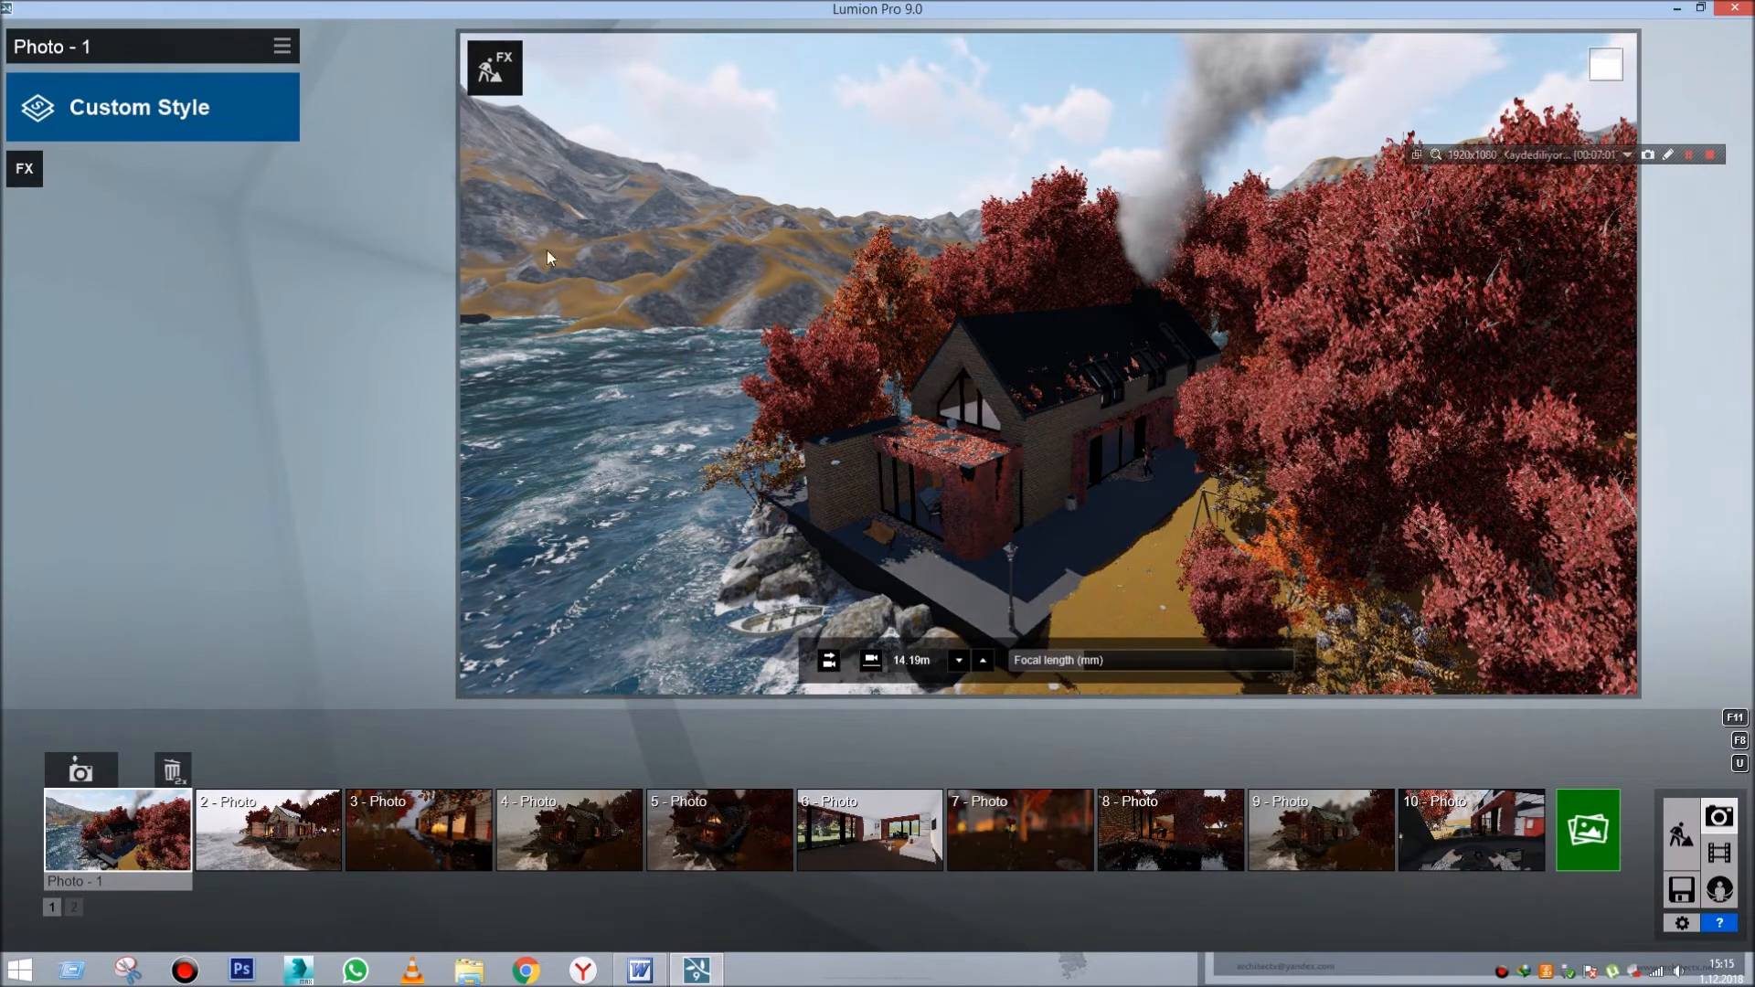
# - Move photo 1's camera down and closer to the front corner of the house and add the Real Skies effect
pyautogui.moveTo(962, 257); pyautogui.dragTo(808, 345, button='right')
pyautogui.press('e')
pyautogui.press('w')
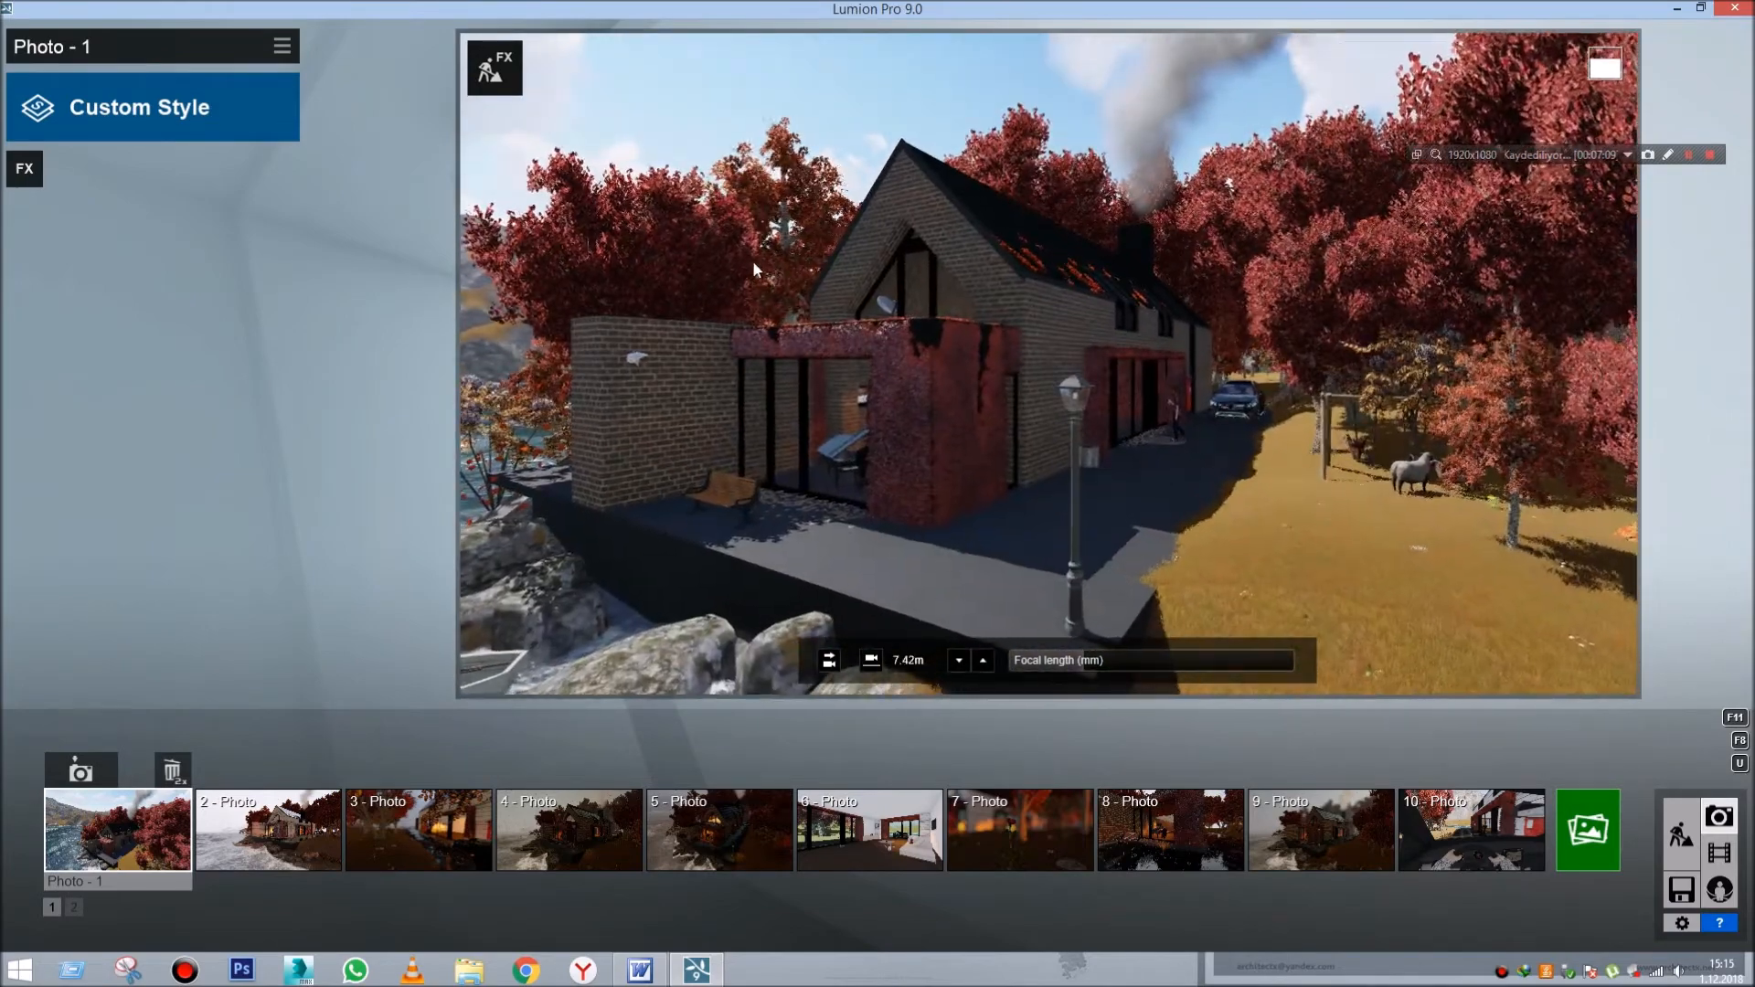
pyautogui.press('s')
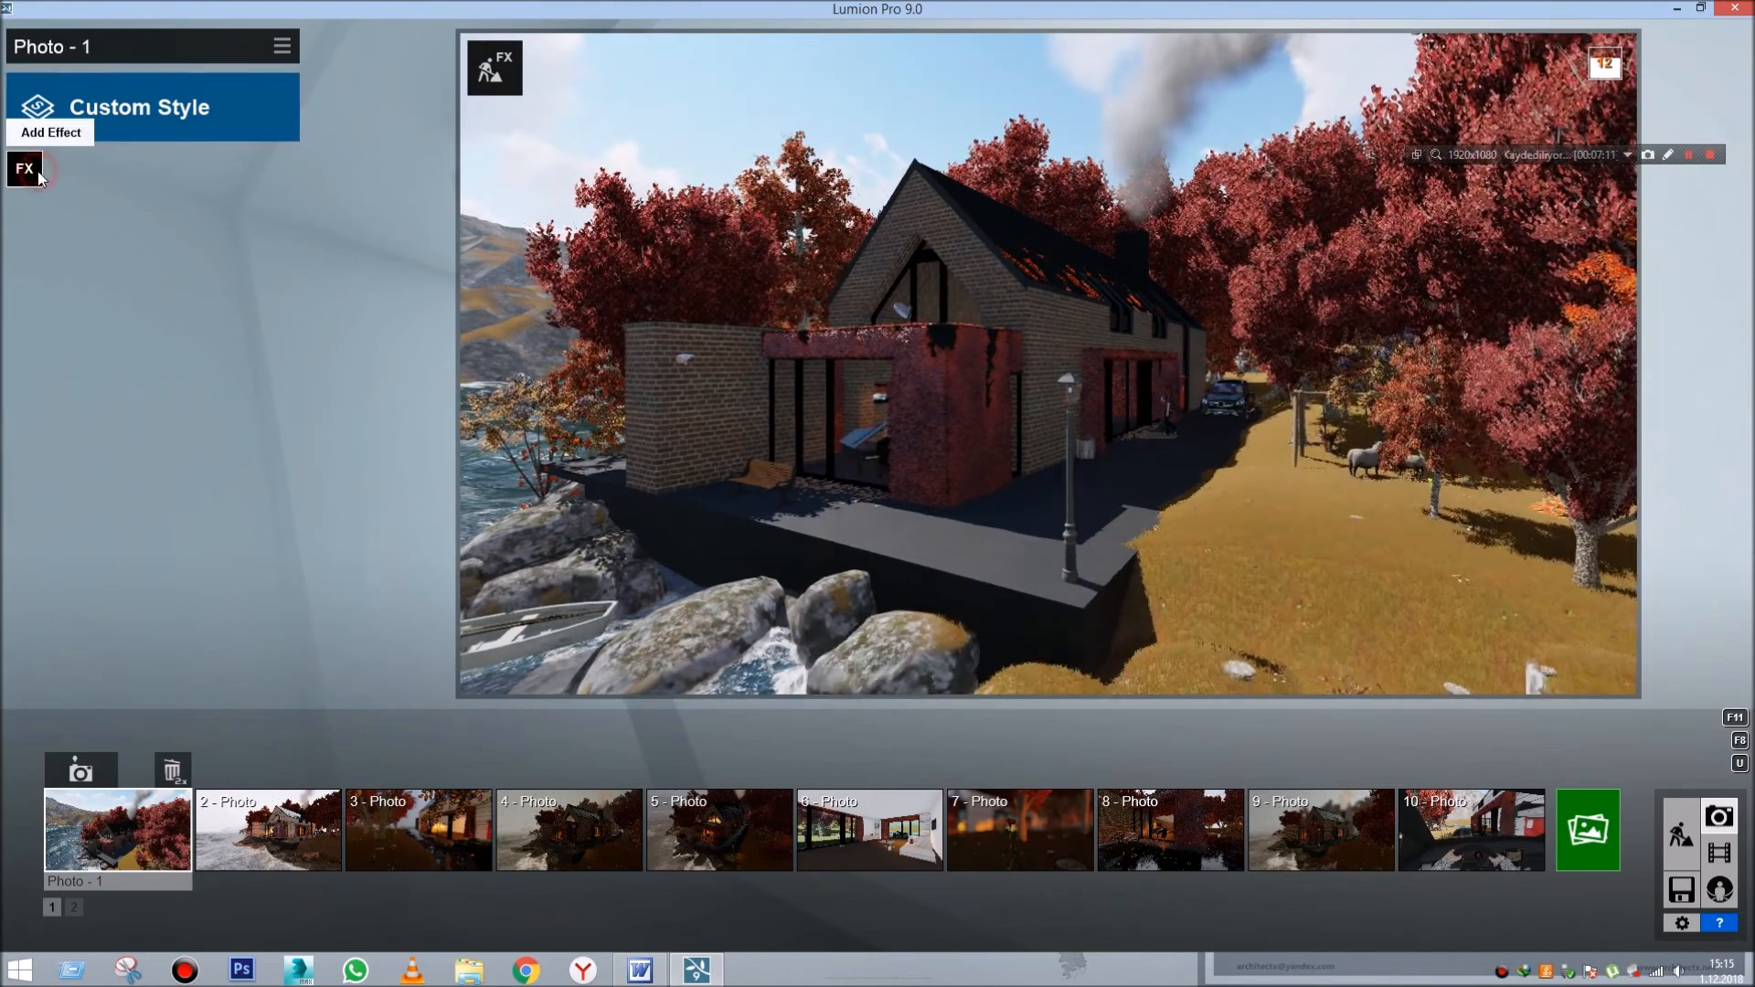
pyautogui.click(37, 173)
pyautogui.click(629, 262)
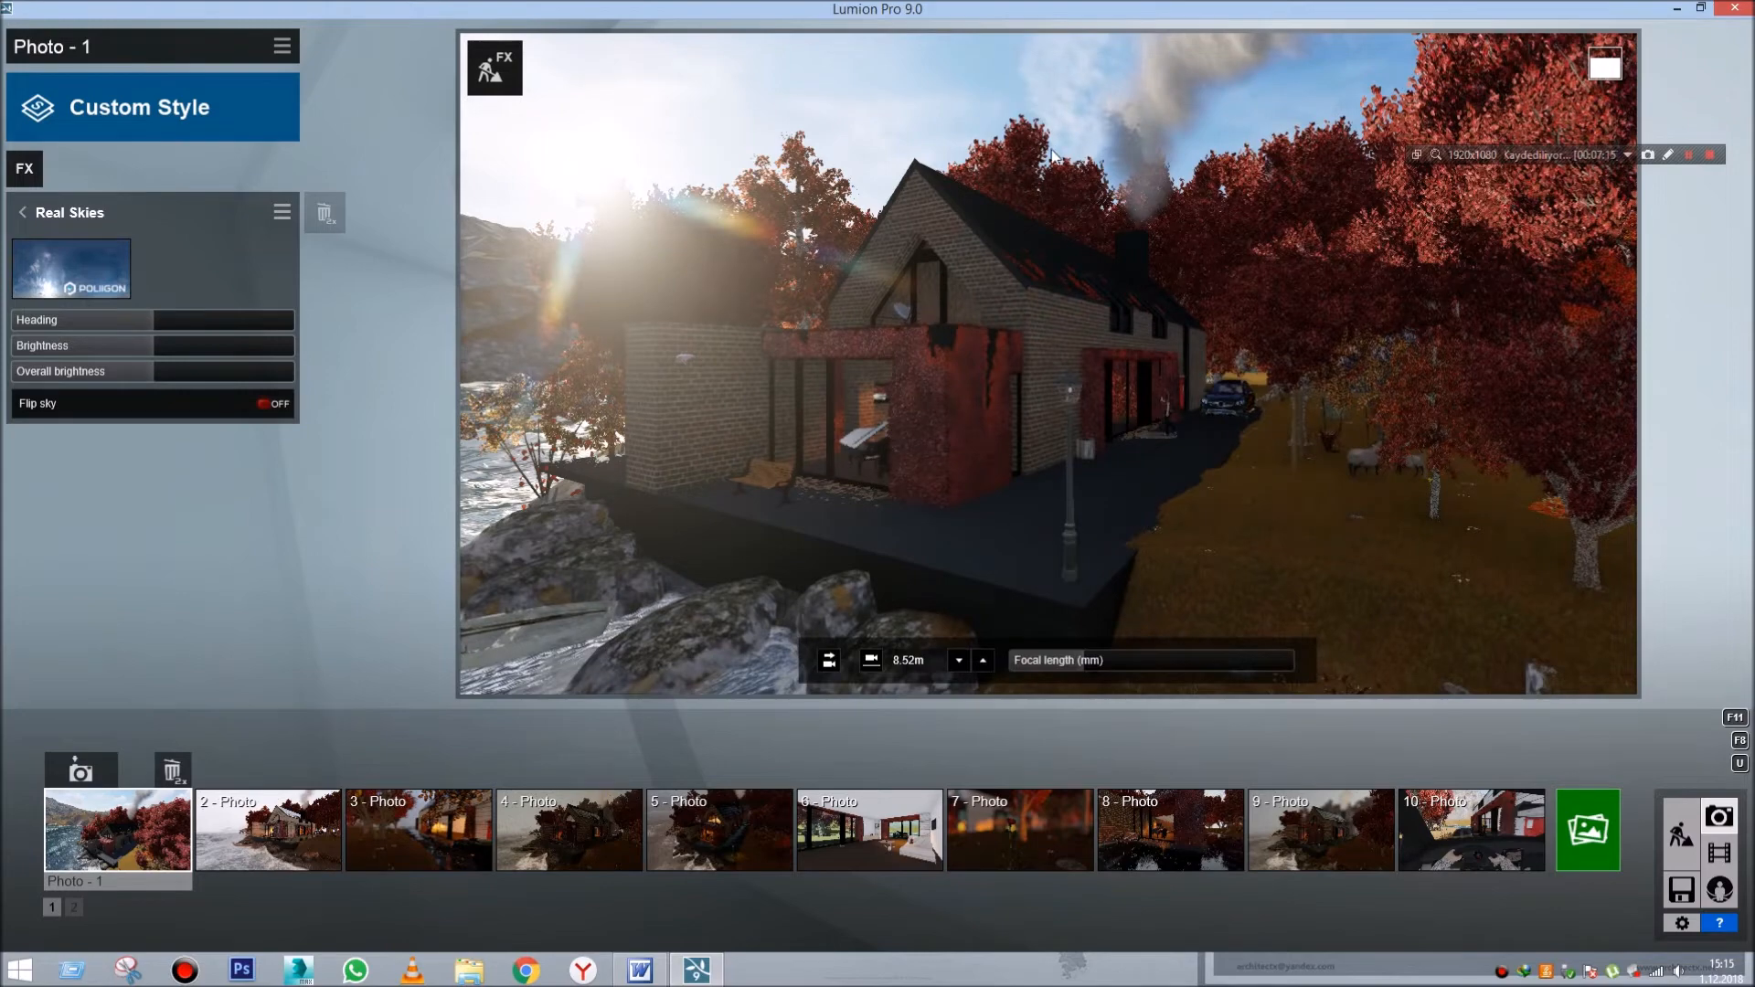
# - Pull photo 1's camera back and tilt it up at the house, lowering the sky's heading and raising its brightness and overall brightness
pyautogui.moveTo(949, 164)
pyautogui.mouseDown(button='right')
pyautogui.moveTo(949, 233)
pyautogui.moveTo(951, 114)
pyautogui.moveTo(949, 174)
pyautogui.mouseUp(button='right')
pyautogui.press('s')
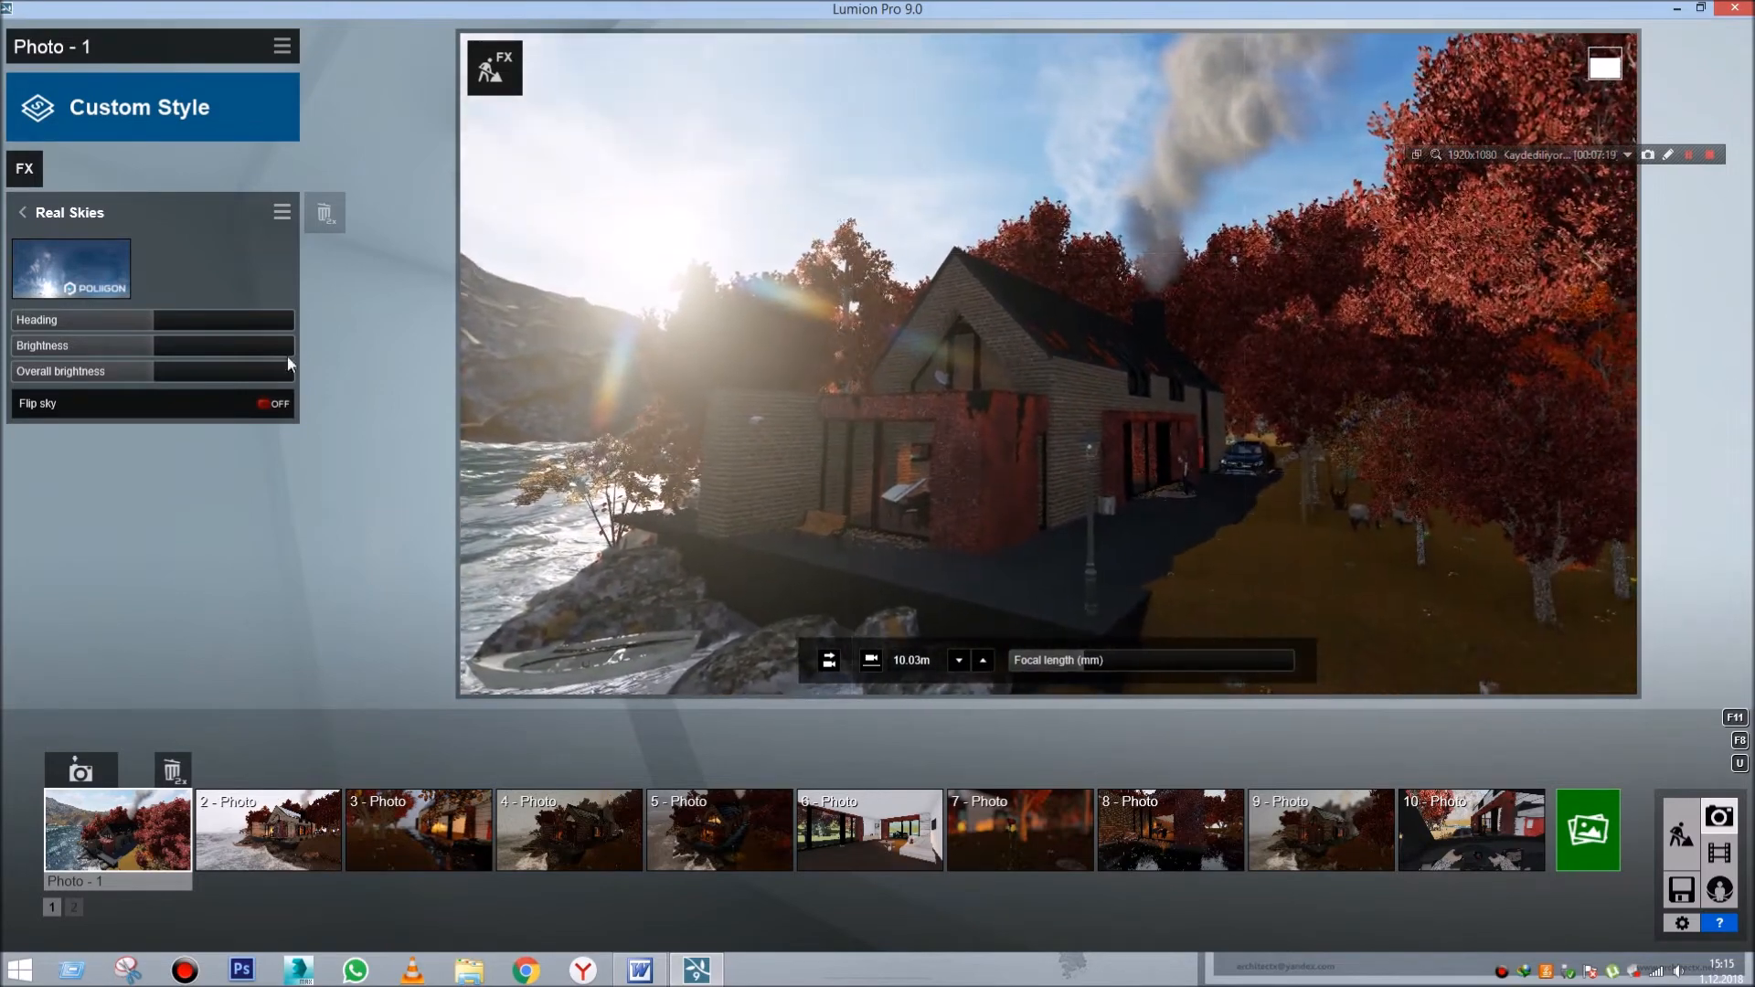
pyautogui.moveTo(134, 317)
pyautogui.mouseDown()
pyautogui.moveTo(94, 315)
pyautogui.moveTo(121, 312)
pyautogui.mouseUp()
pyautogui.moveTo(757, 325); pyautogui.dragTo(757, 281, button='right')
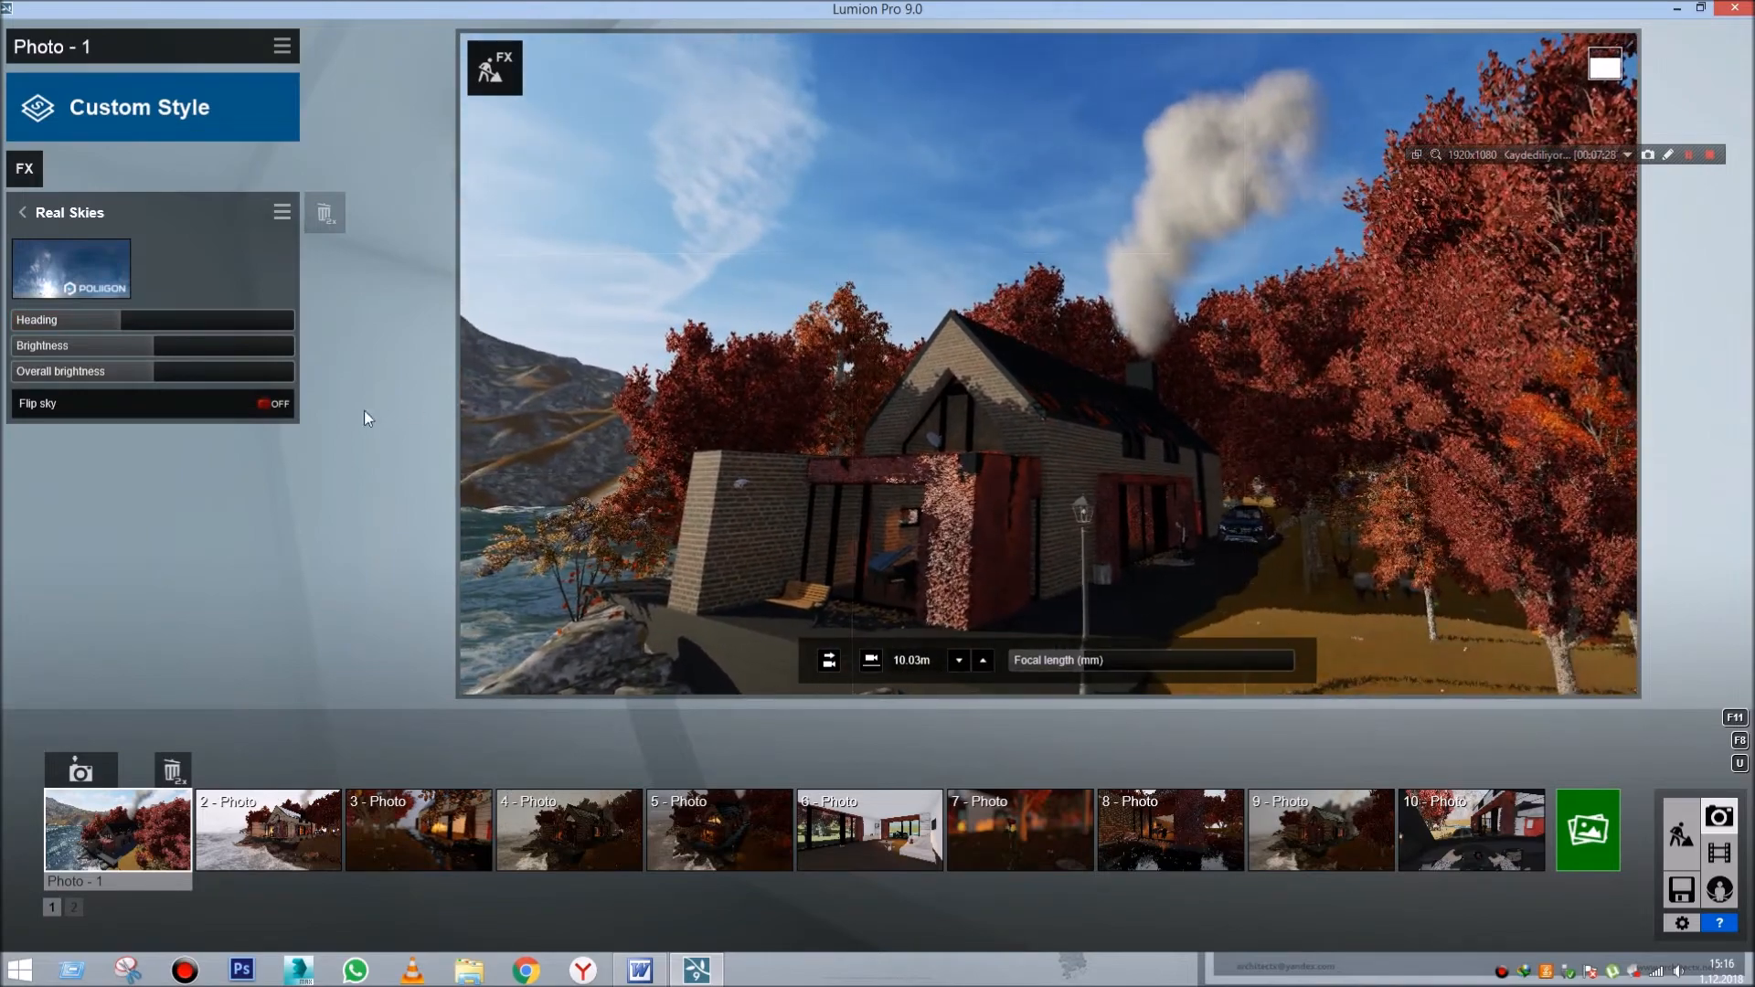
pyautogui.moveTo(146, 348); pyautogui.dragTo(175, 373)
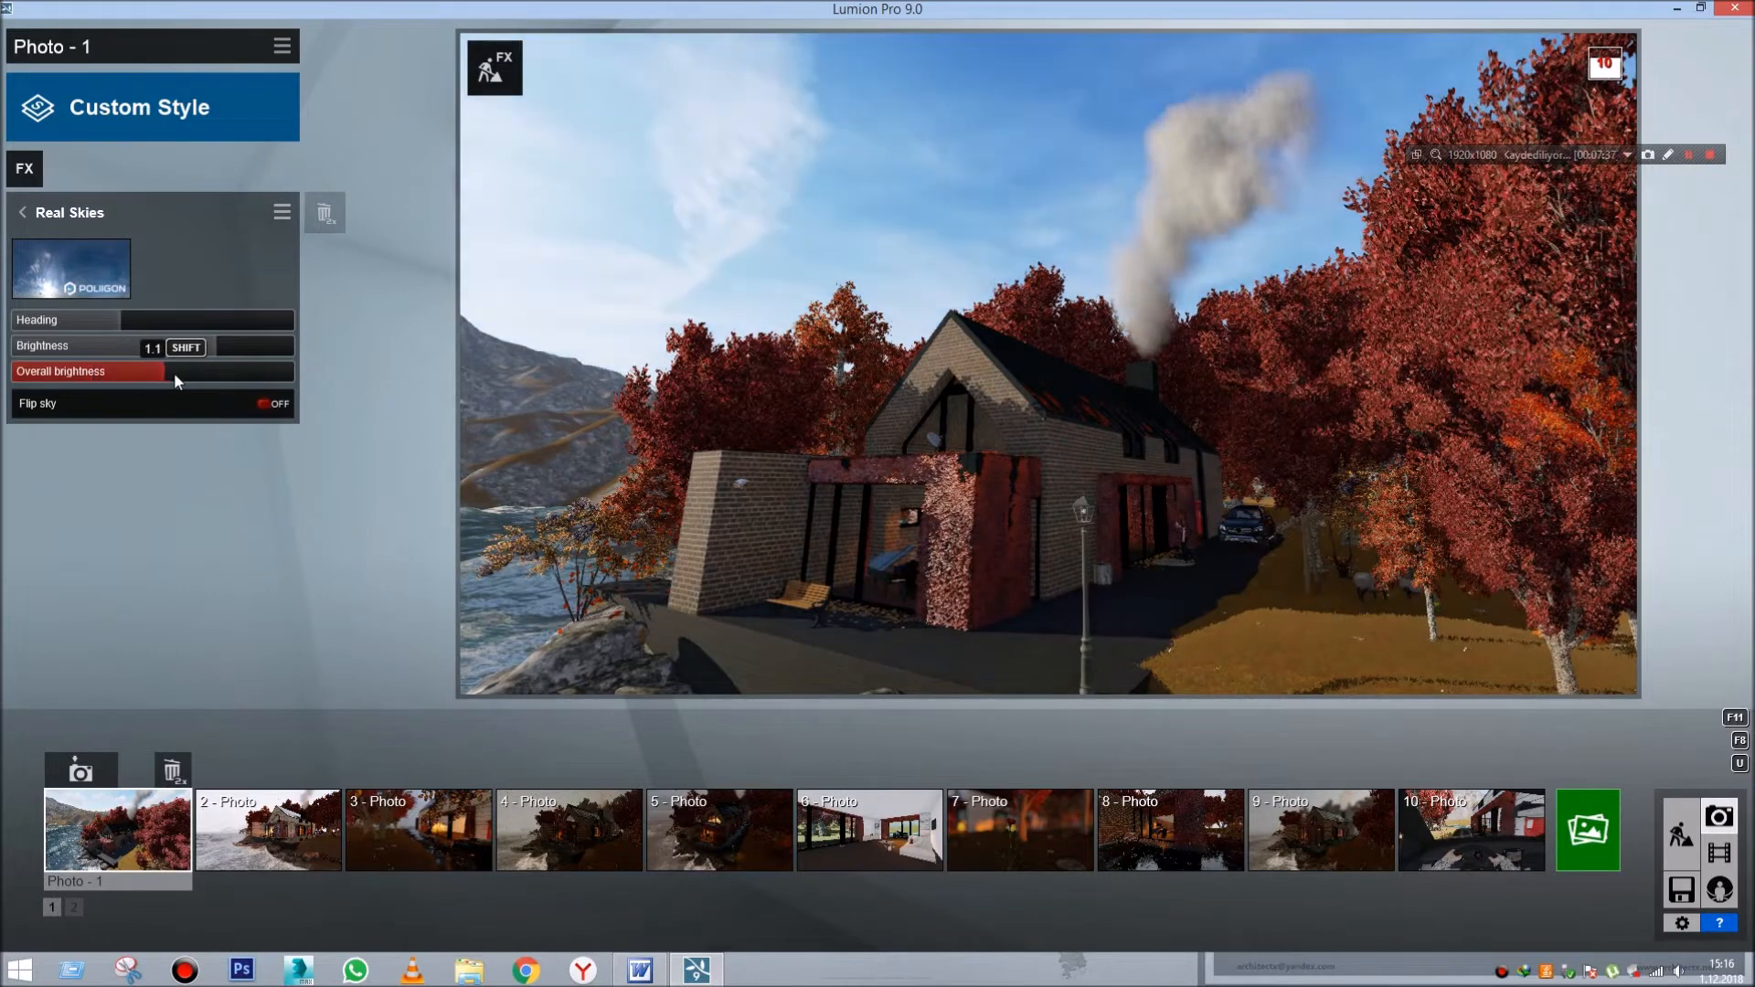
# - Change photo 1's Real Skies effect to the Morning 6 sky
pyautogui.click(71, 273)
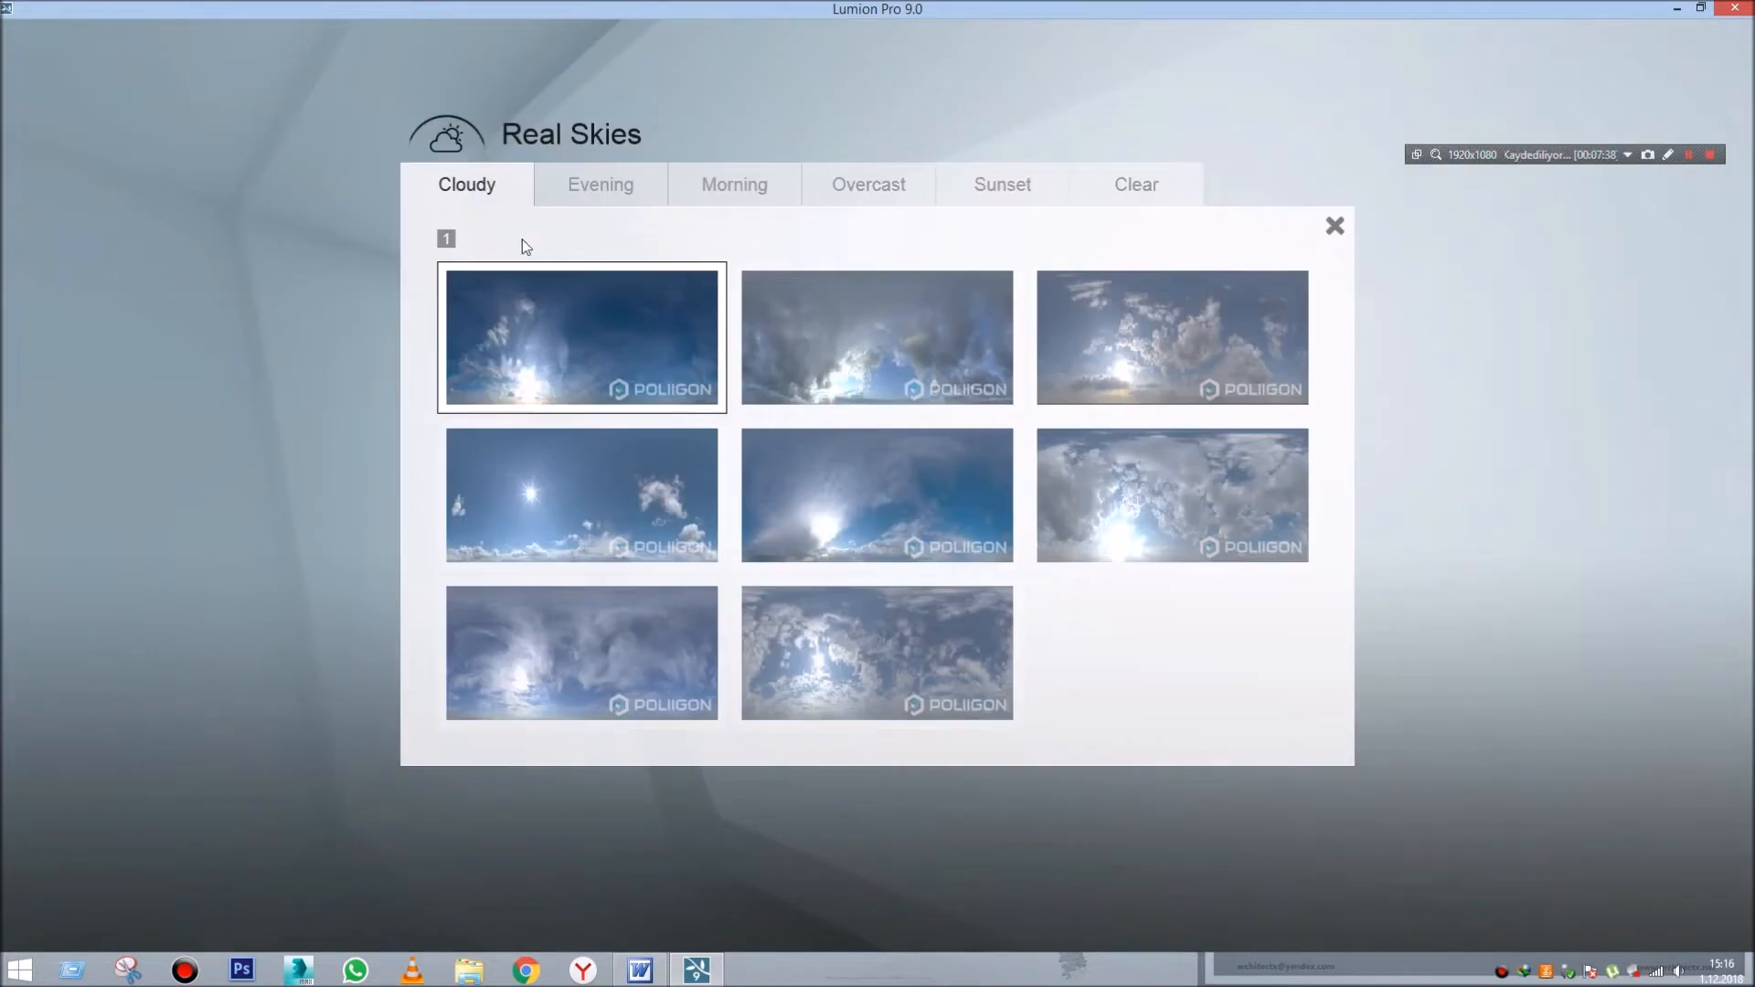
pyautogui.click(742, 186)
pyautogui.click(1057, 464)
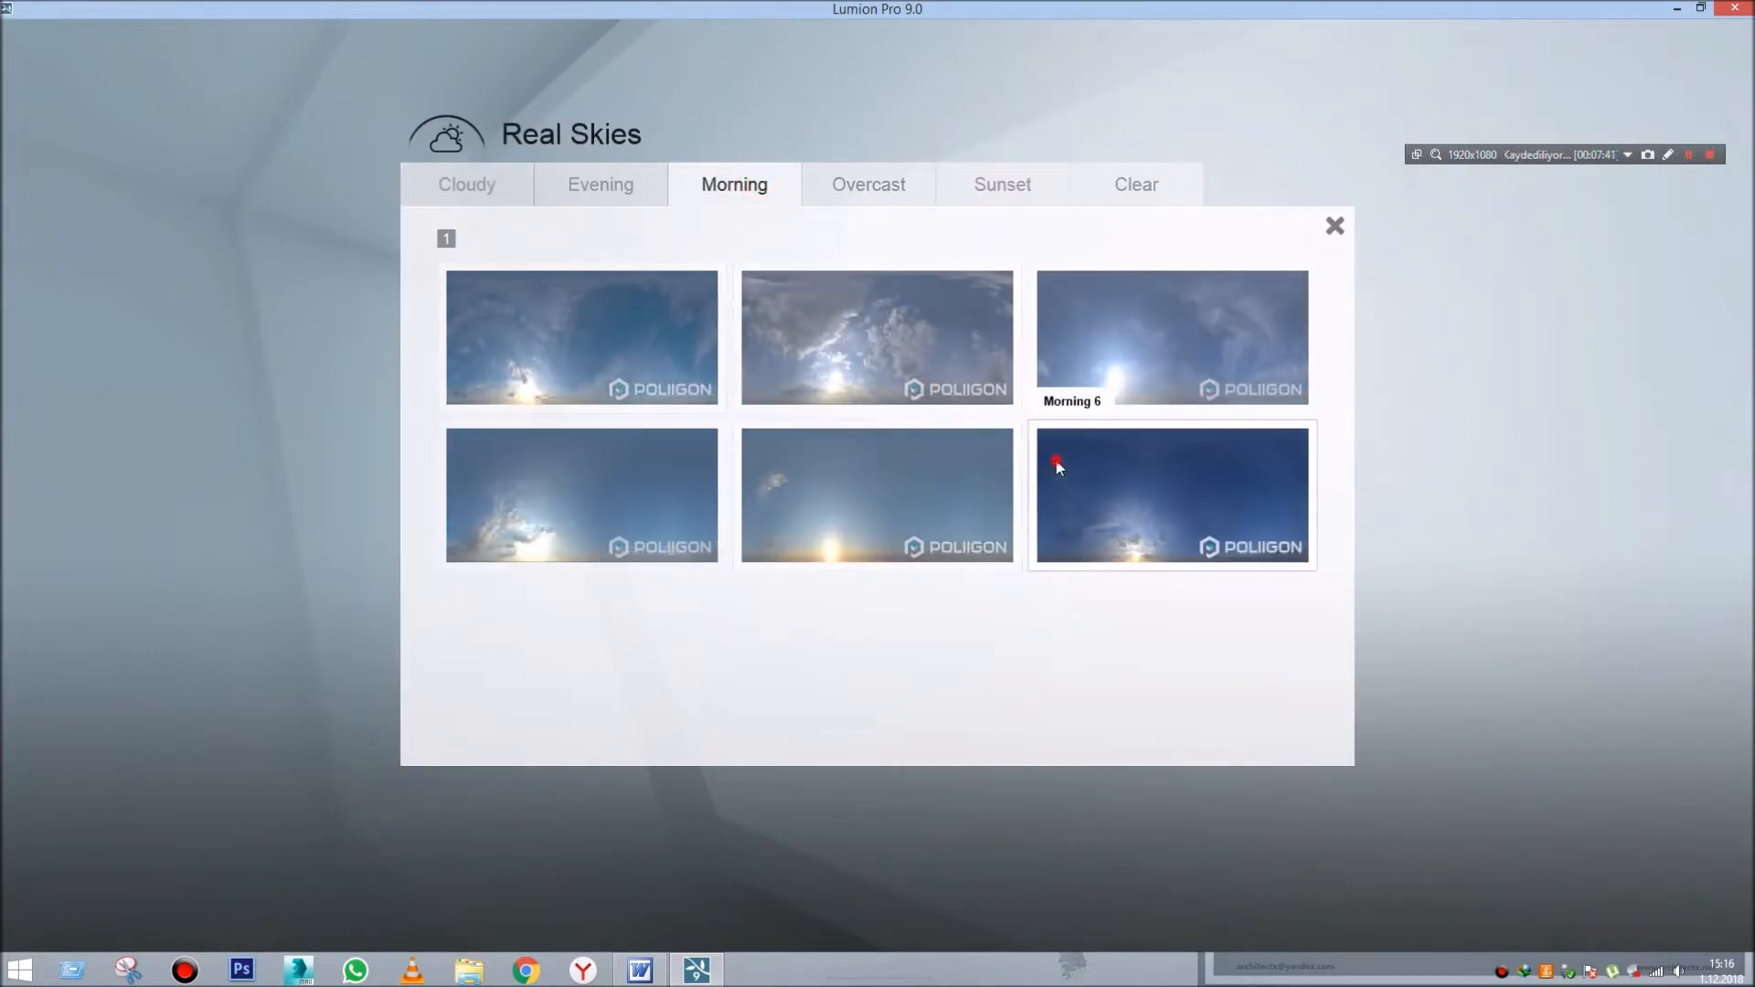
# - Reframe photo 1 to a distant, slightly raised view of the house from across the water
pyautogui.moveTo(779, 404); pyautogui.dragTo(806, 492, button='right')
pyautogui.moveTo(790, 351); pyautogui.dragTo(784, 255, button='right')
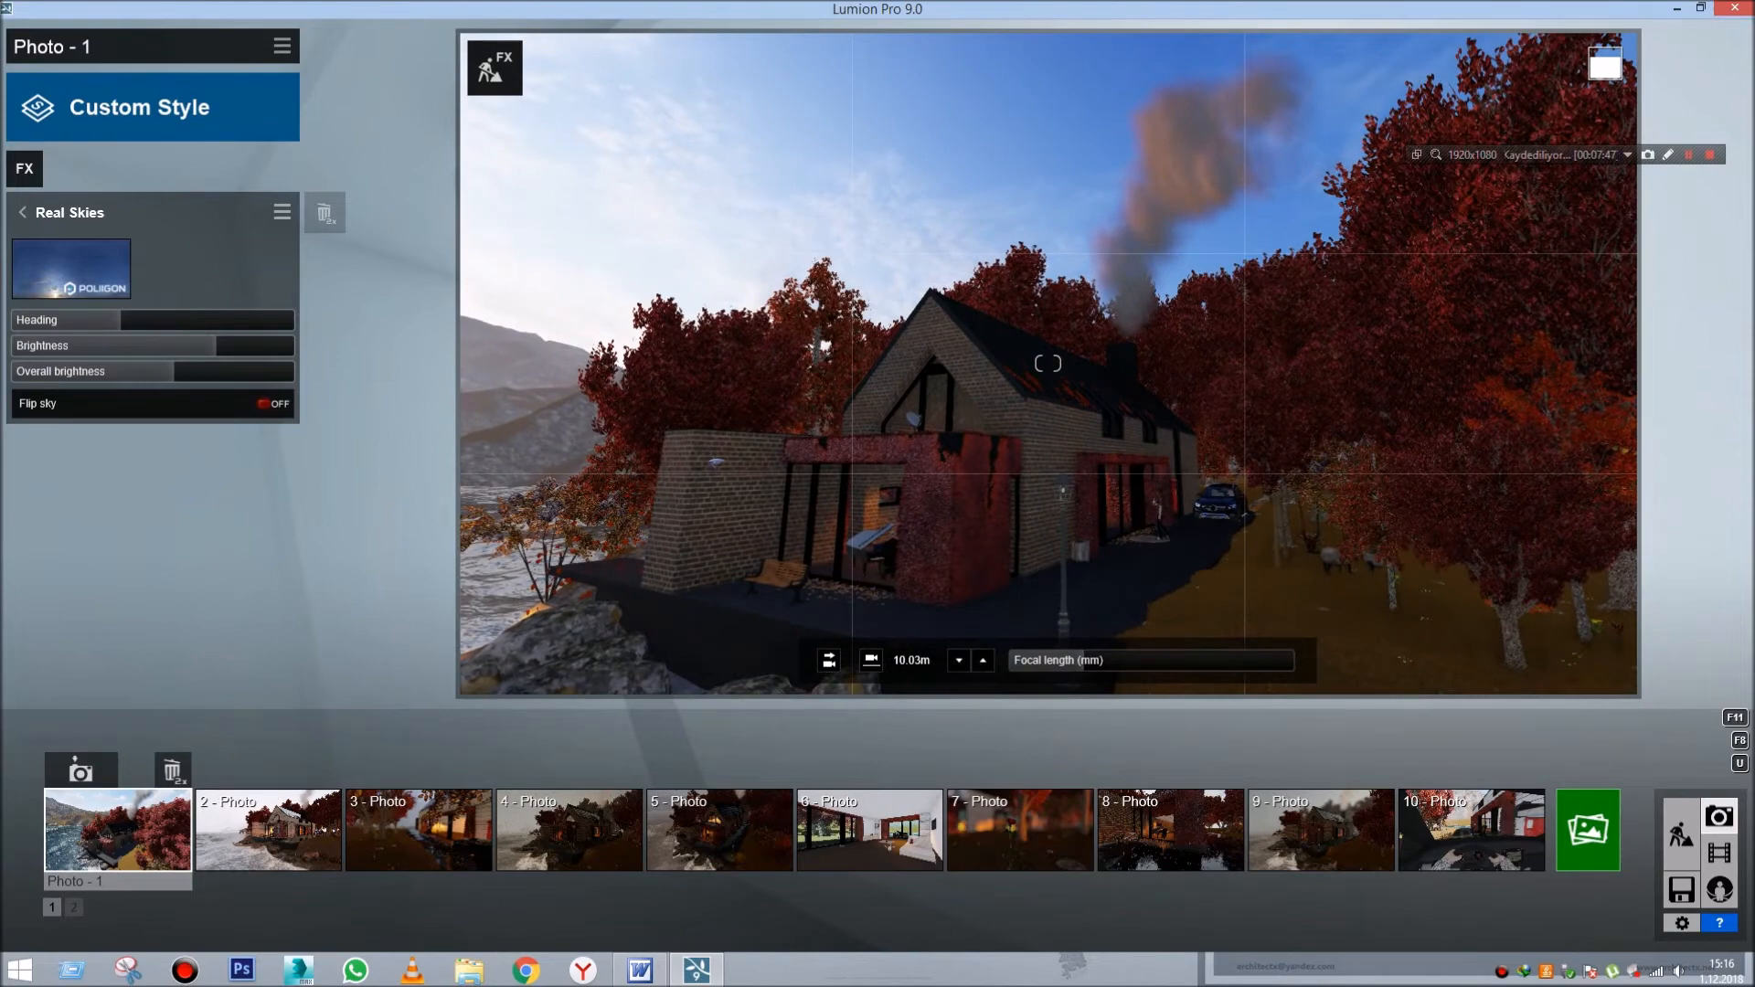
pyautogui.scroll(-3, 720, 311)
pyautogui.scroll(-5, 720, 310)
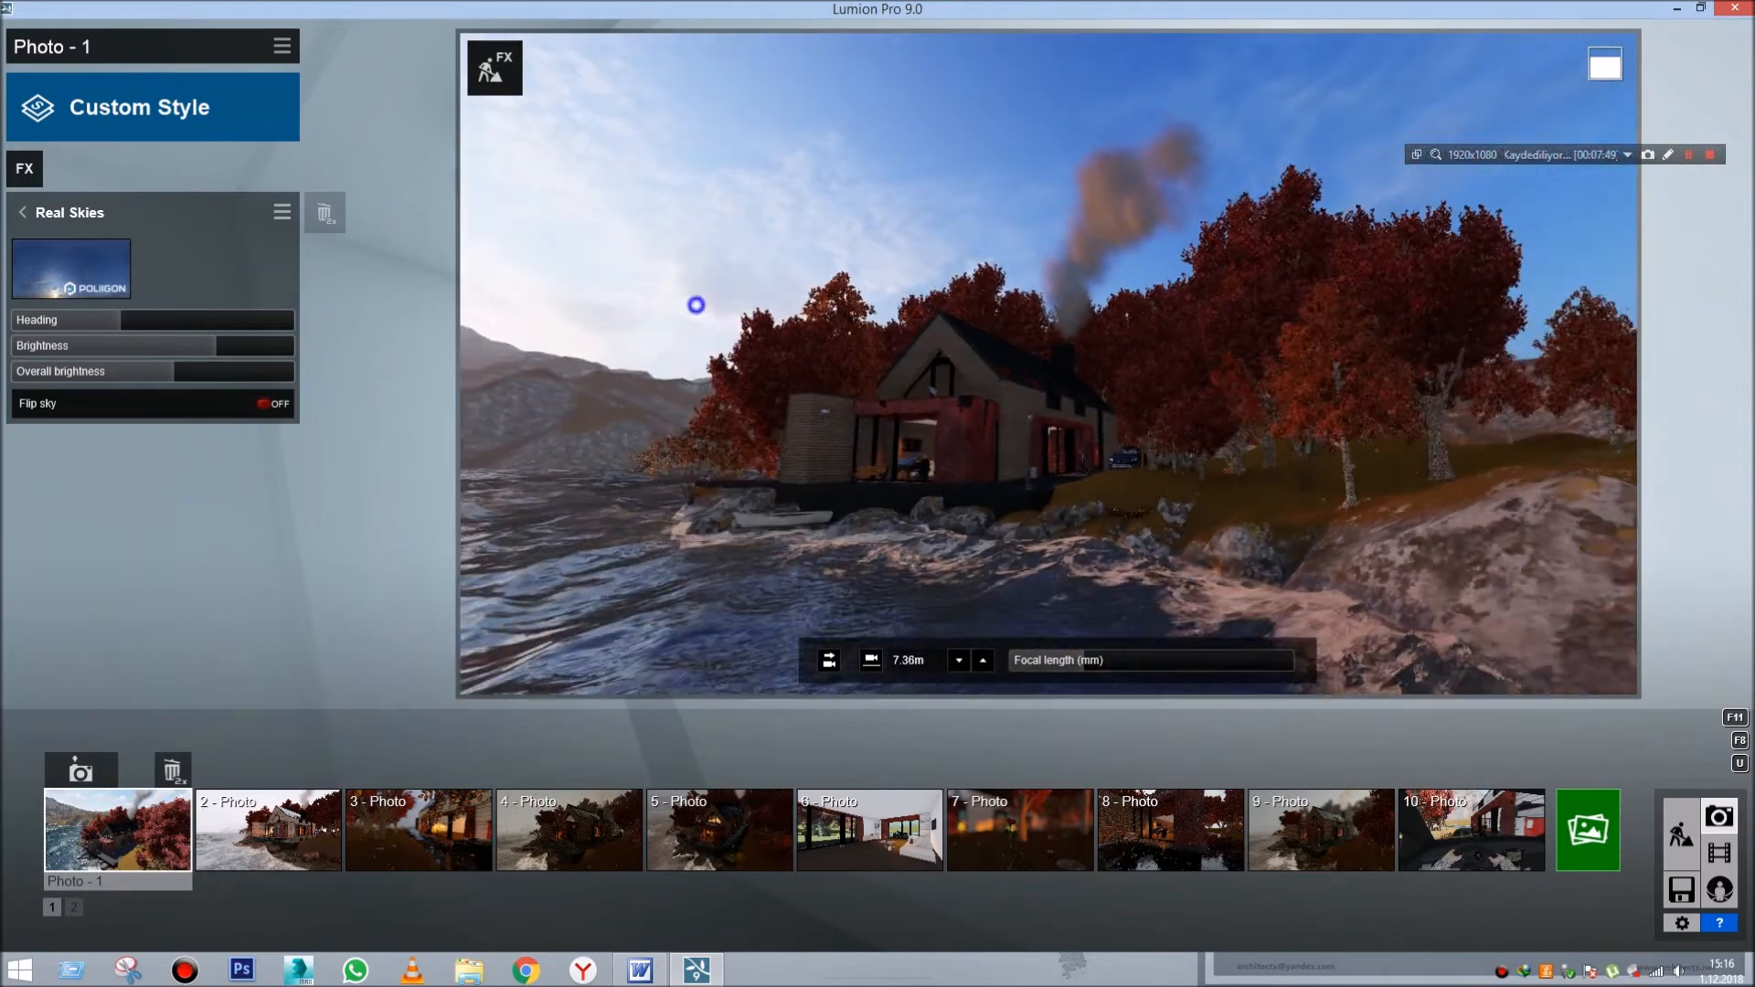
pyautogui.moveTo(696, 304); pyautogui.dragTo(660, 277, button='right')
pyautogui.press('e')
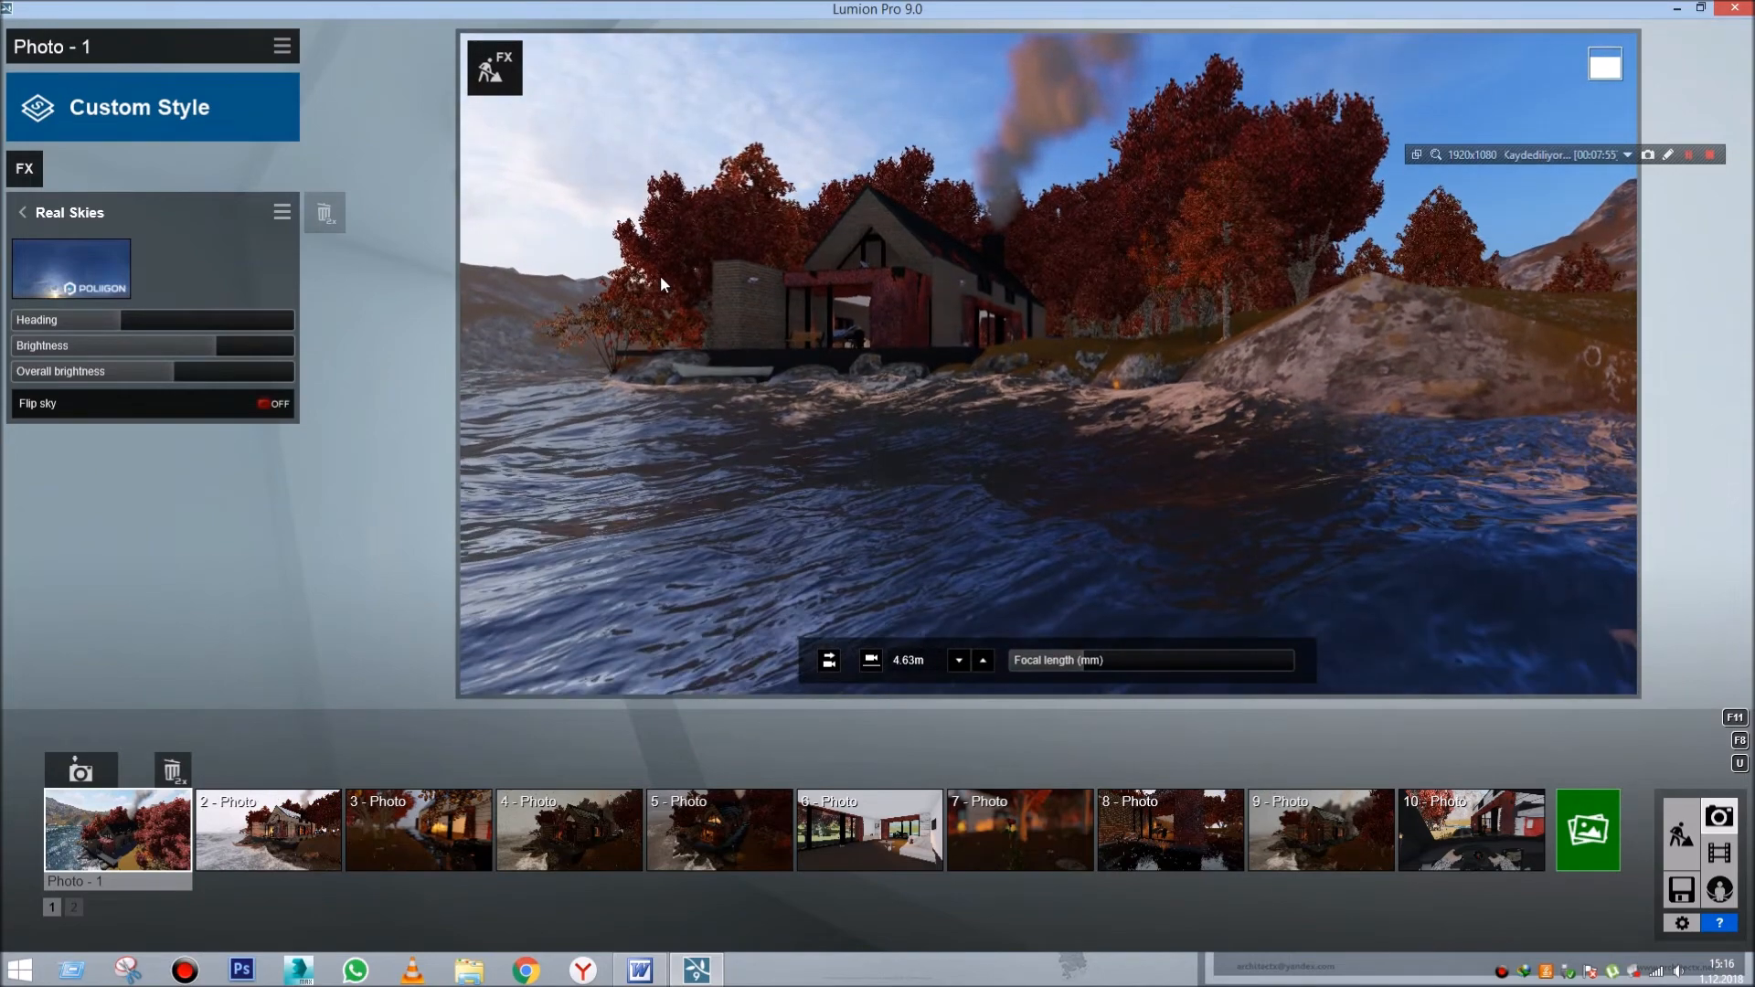
pyautogui.press('q')
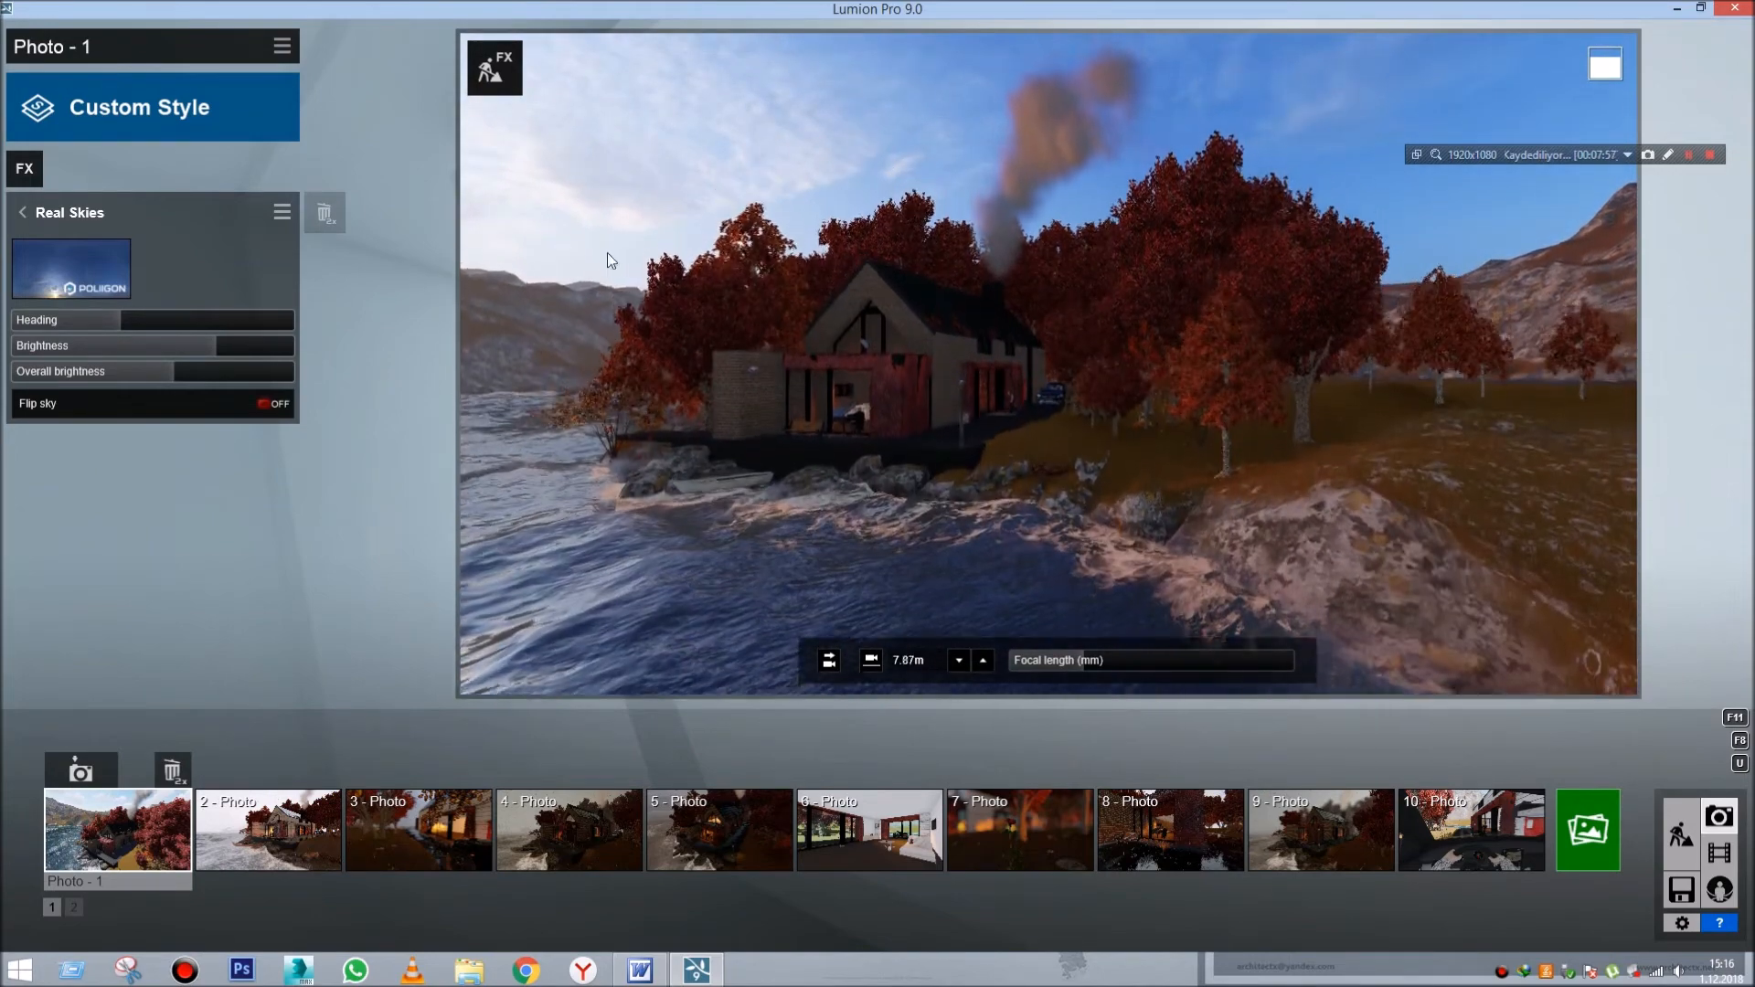
pyautogui.moveTo(627, 259); pyautogui.dragTo(607, 243, button='right')
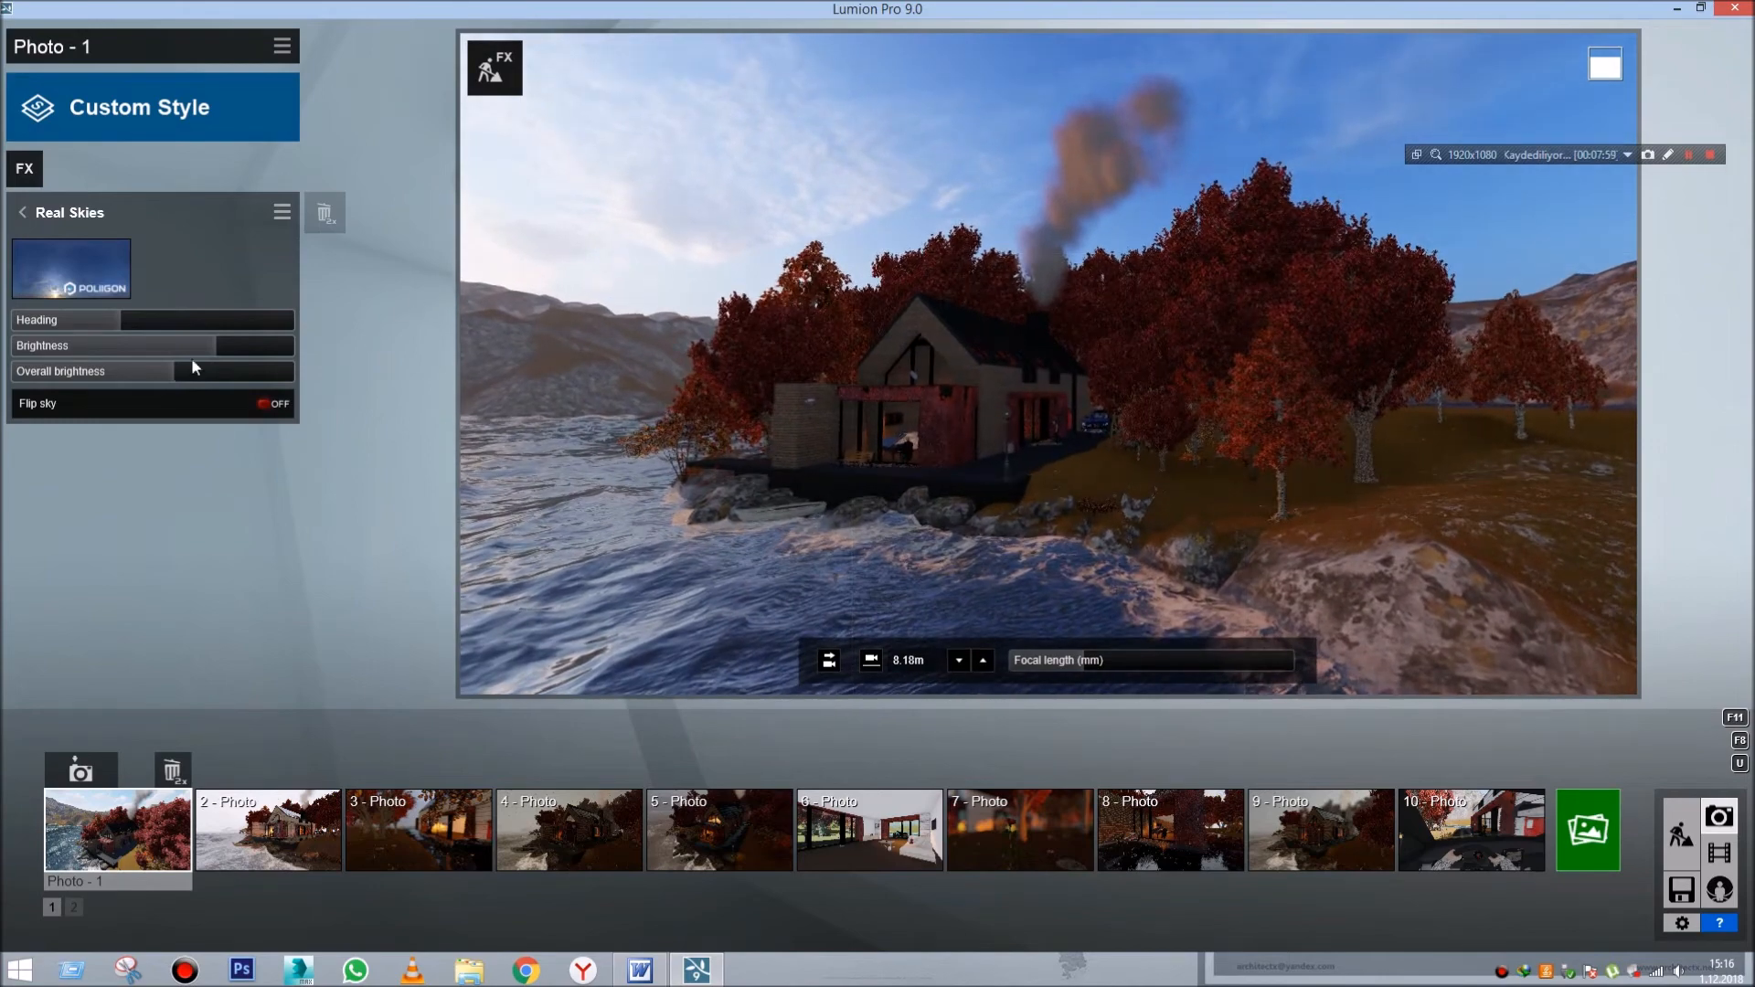
# - Set the sky's heading to about 156.6 and raise its brightness
pyautogui.moveTo(118, 325); pyautogui.dragTo(277, 316)
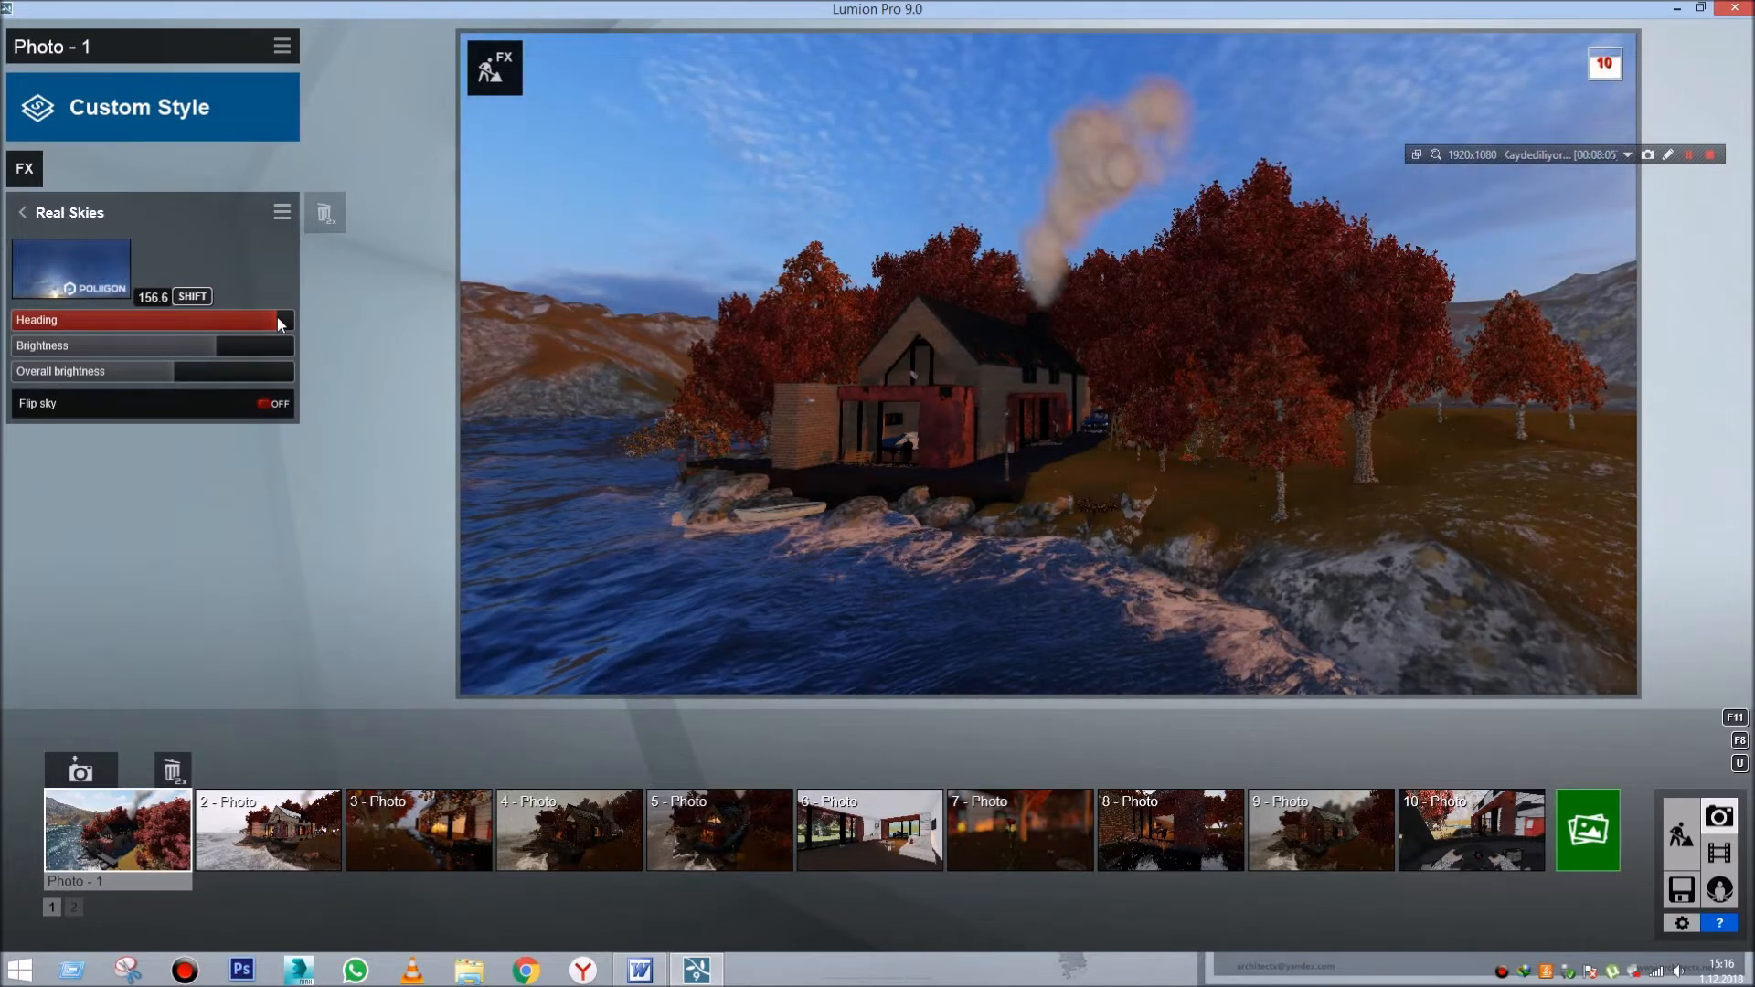
pyautogui.moveTo(194, 340); pyautogui.dragTo(243, 341)
# - Switch photo 1 to the dark Sunset sky with a pink horizon glow, and readjust its heading and brightness values
pyautogui.click(71, 269)
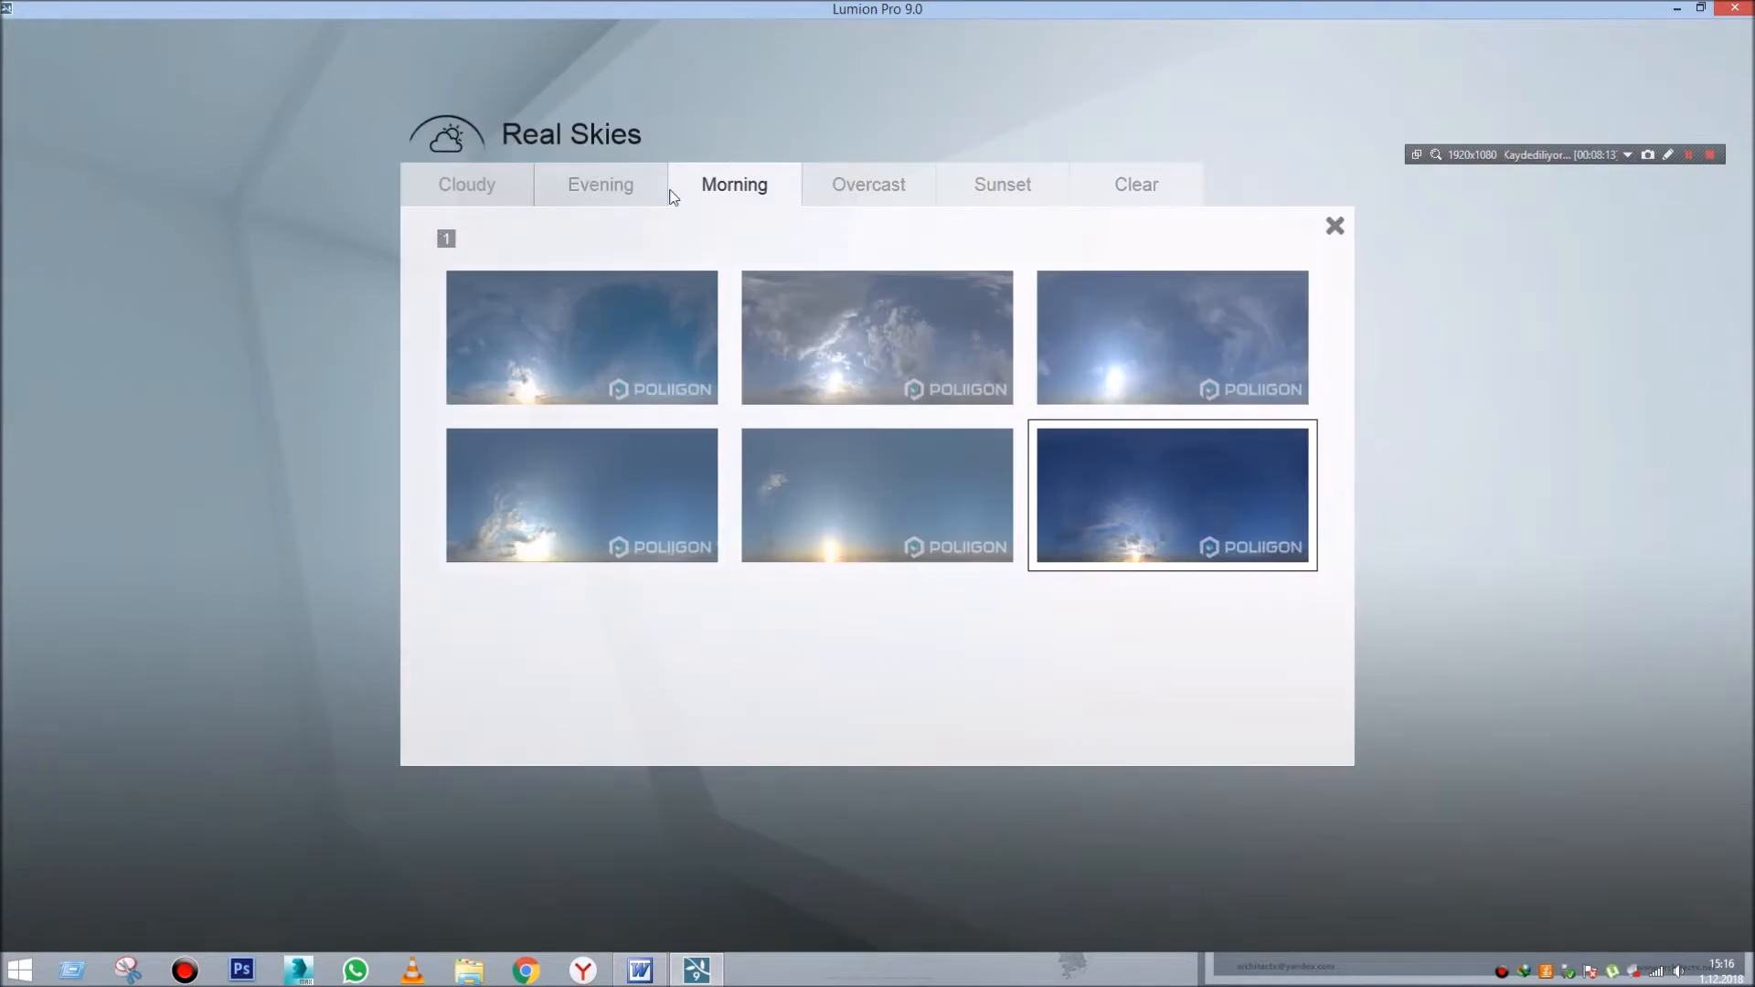
pyautogui.click(865, 181)
pyautogui.click(960, 184)
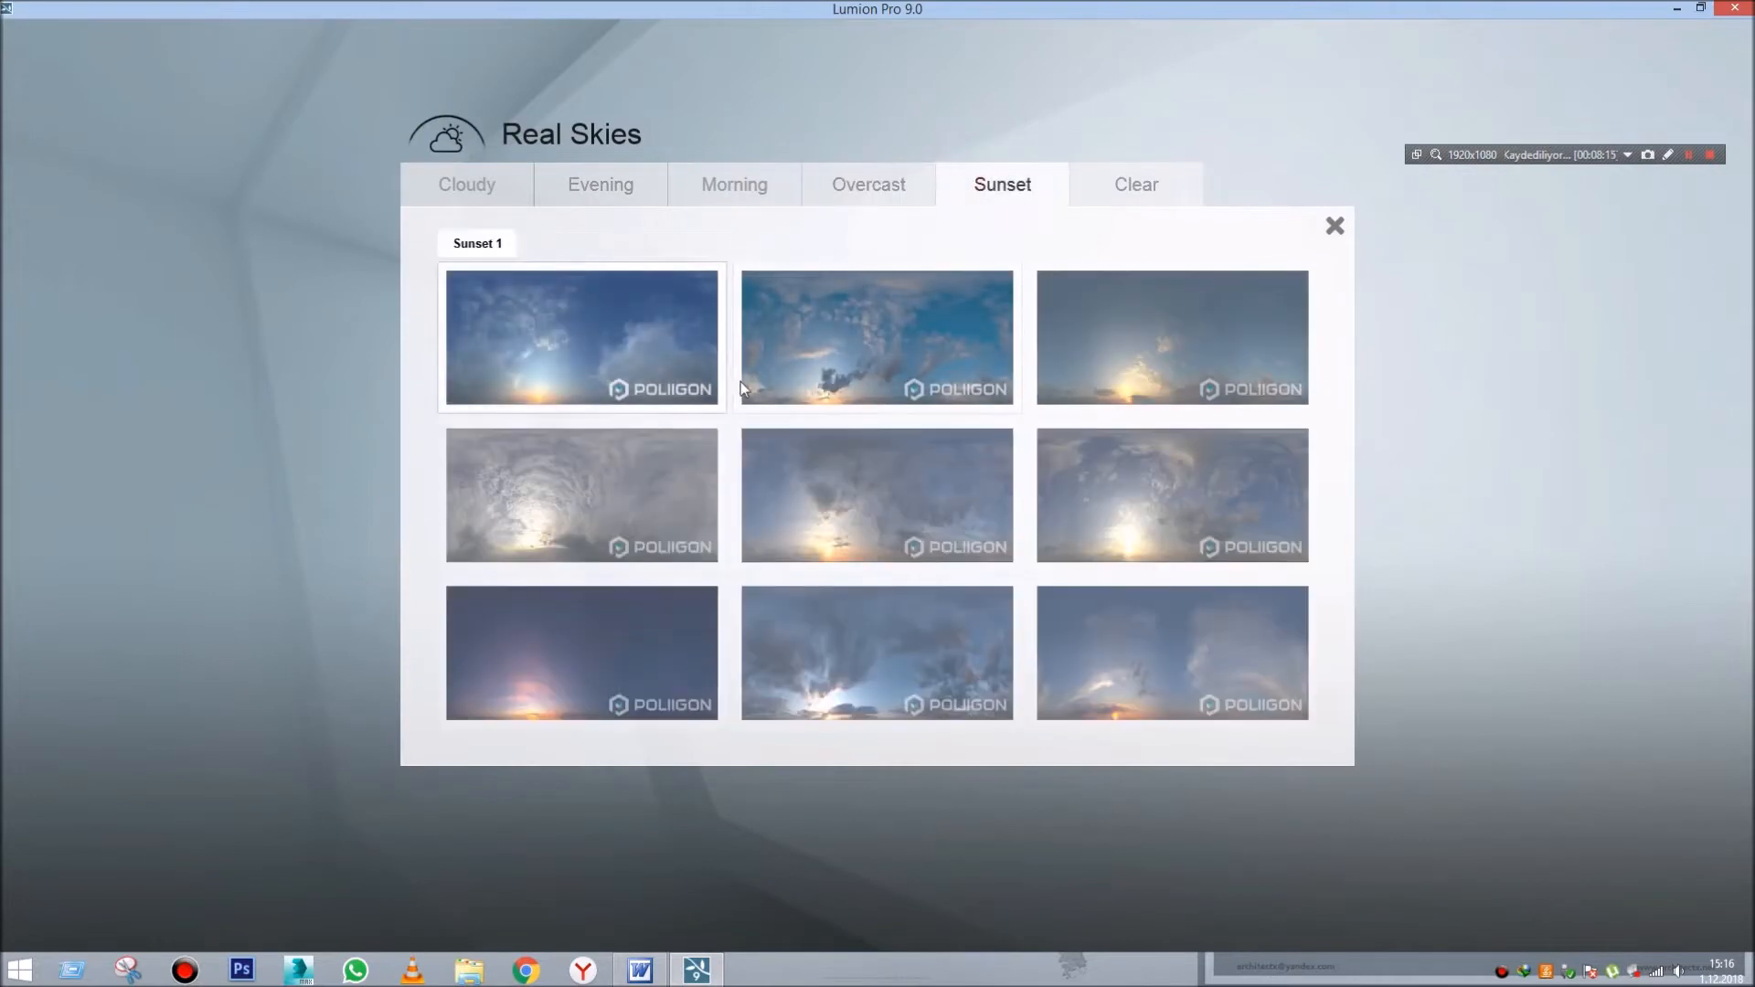
pyautogui.click(657, 640)
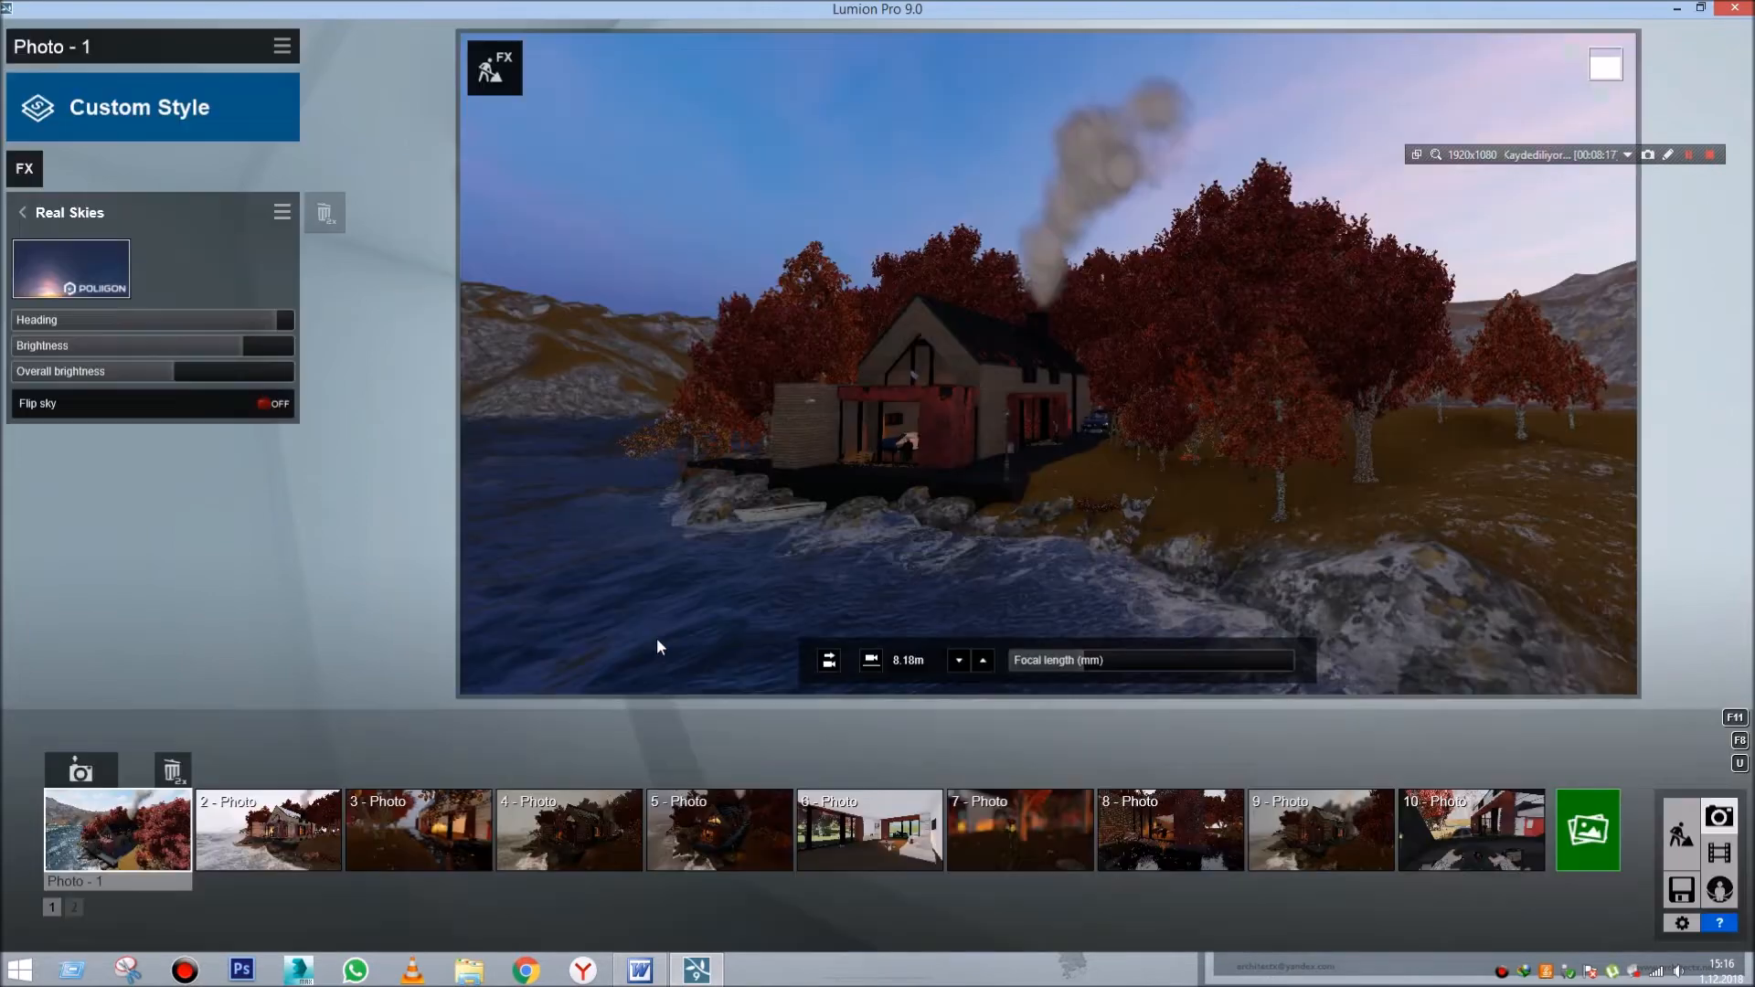
pyautogui.moveTo(222, 324); pyautogui.dragTo(249, 369)
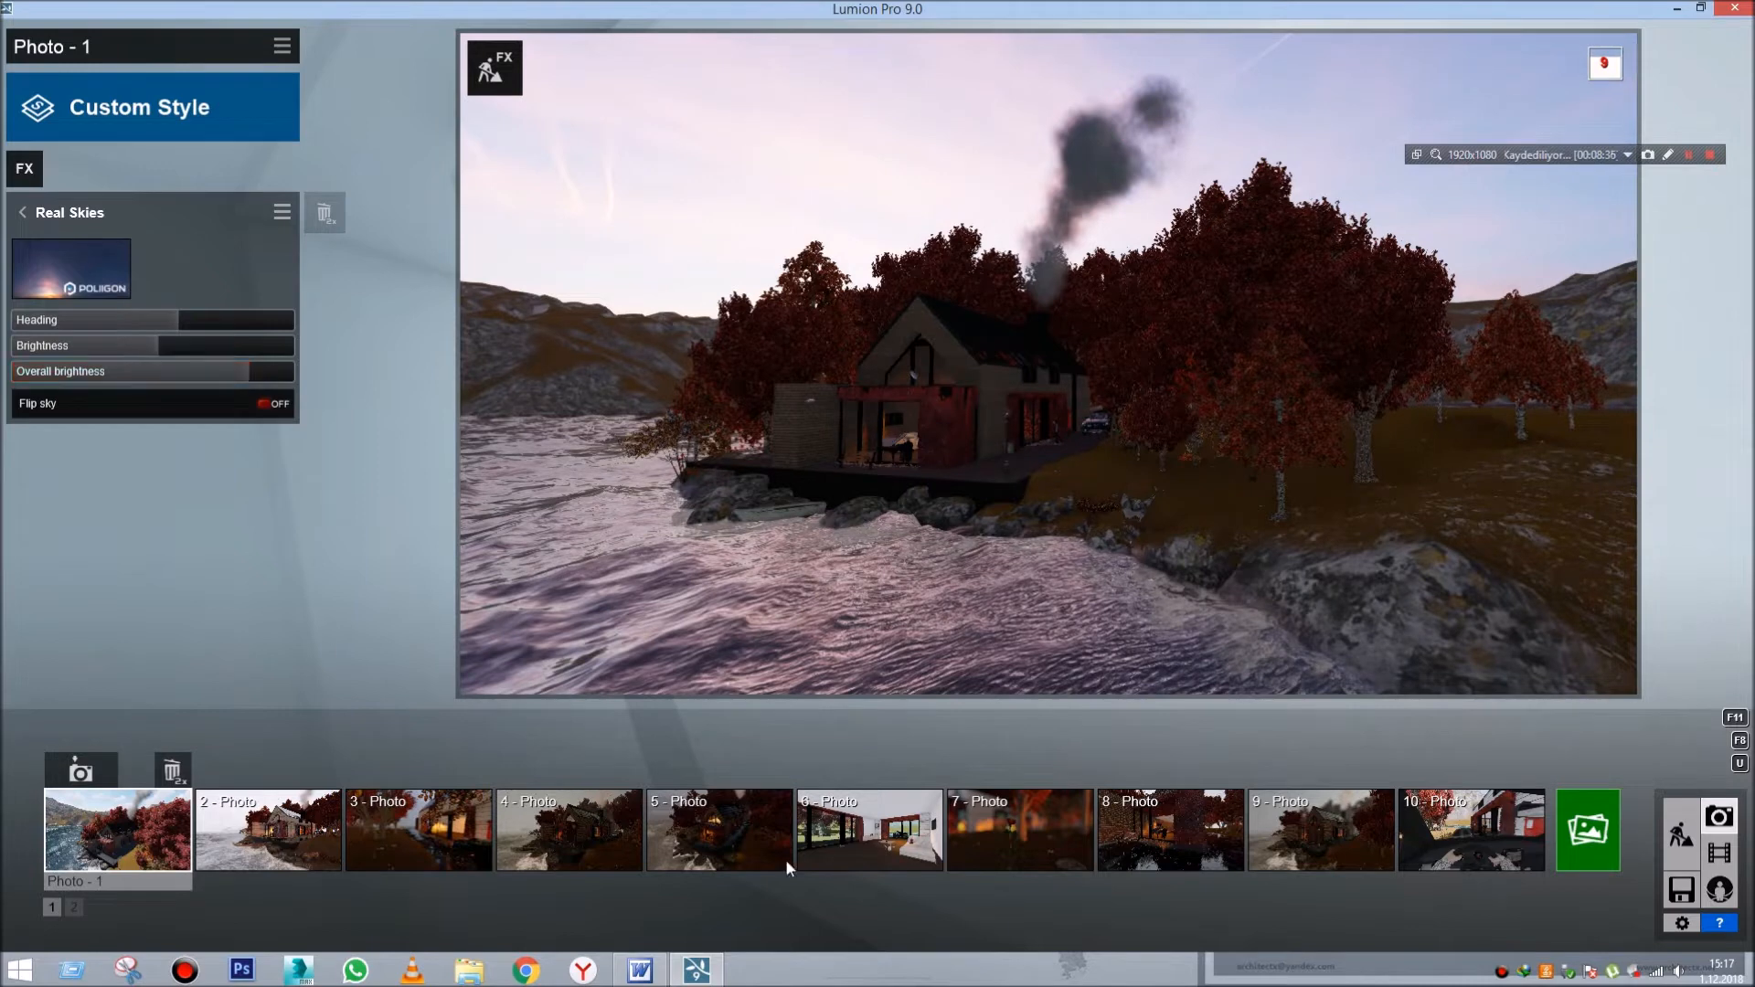
# - Switch to Word and add the note "(i like it so much :))" below the Real Skies heading
pyautogui.click(646, 977)
pyautogui.click(793, 521)
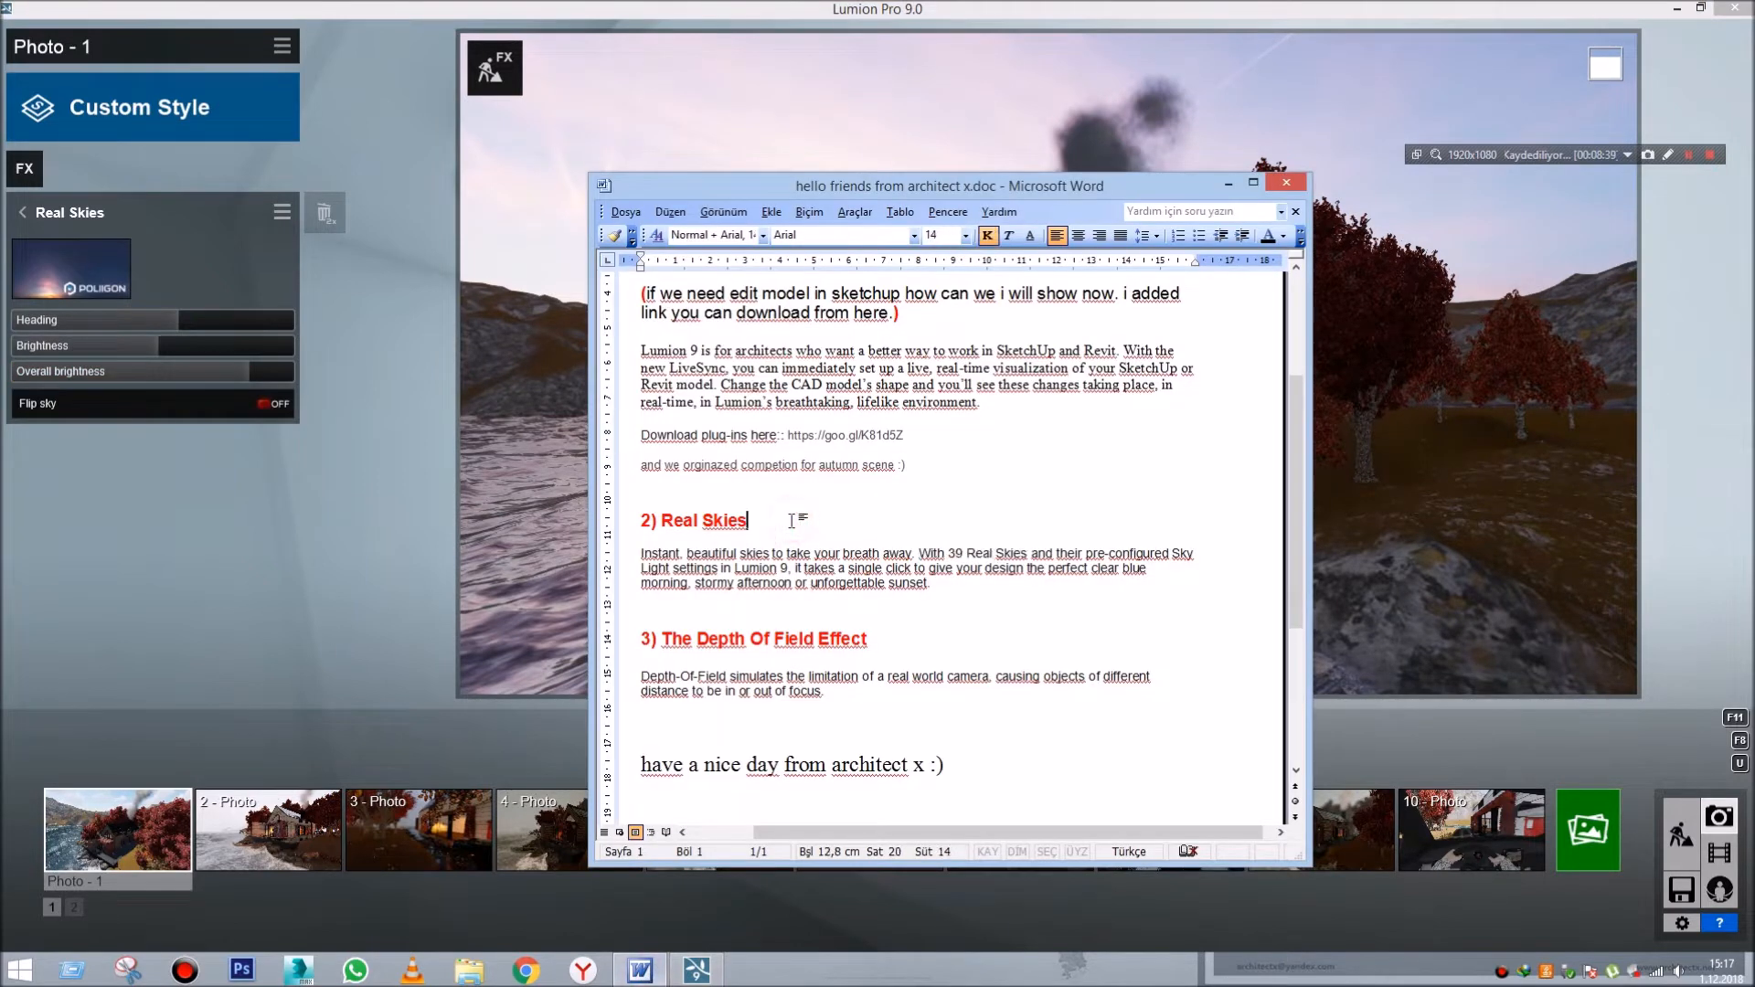
pyautogui.press('Return')
pyautogui.press('Return')
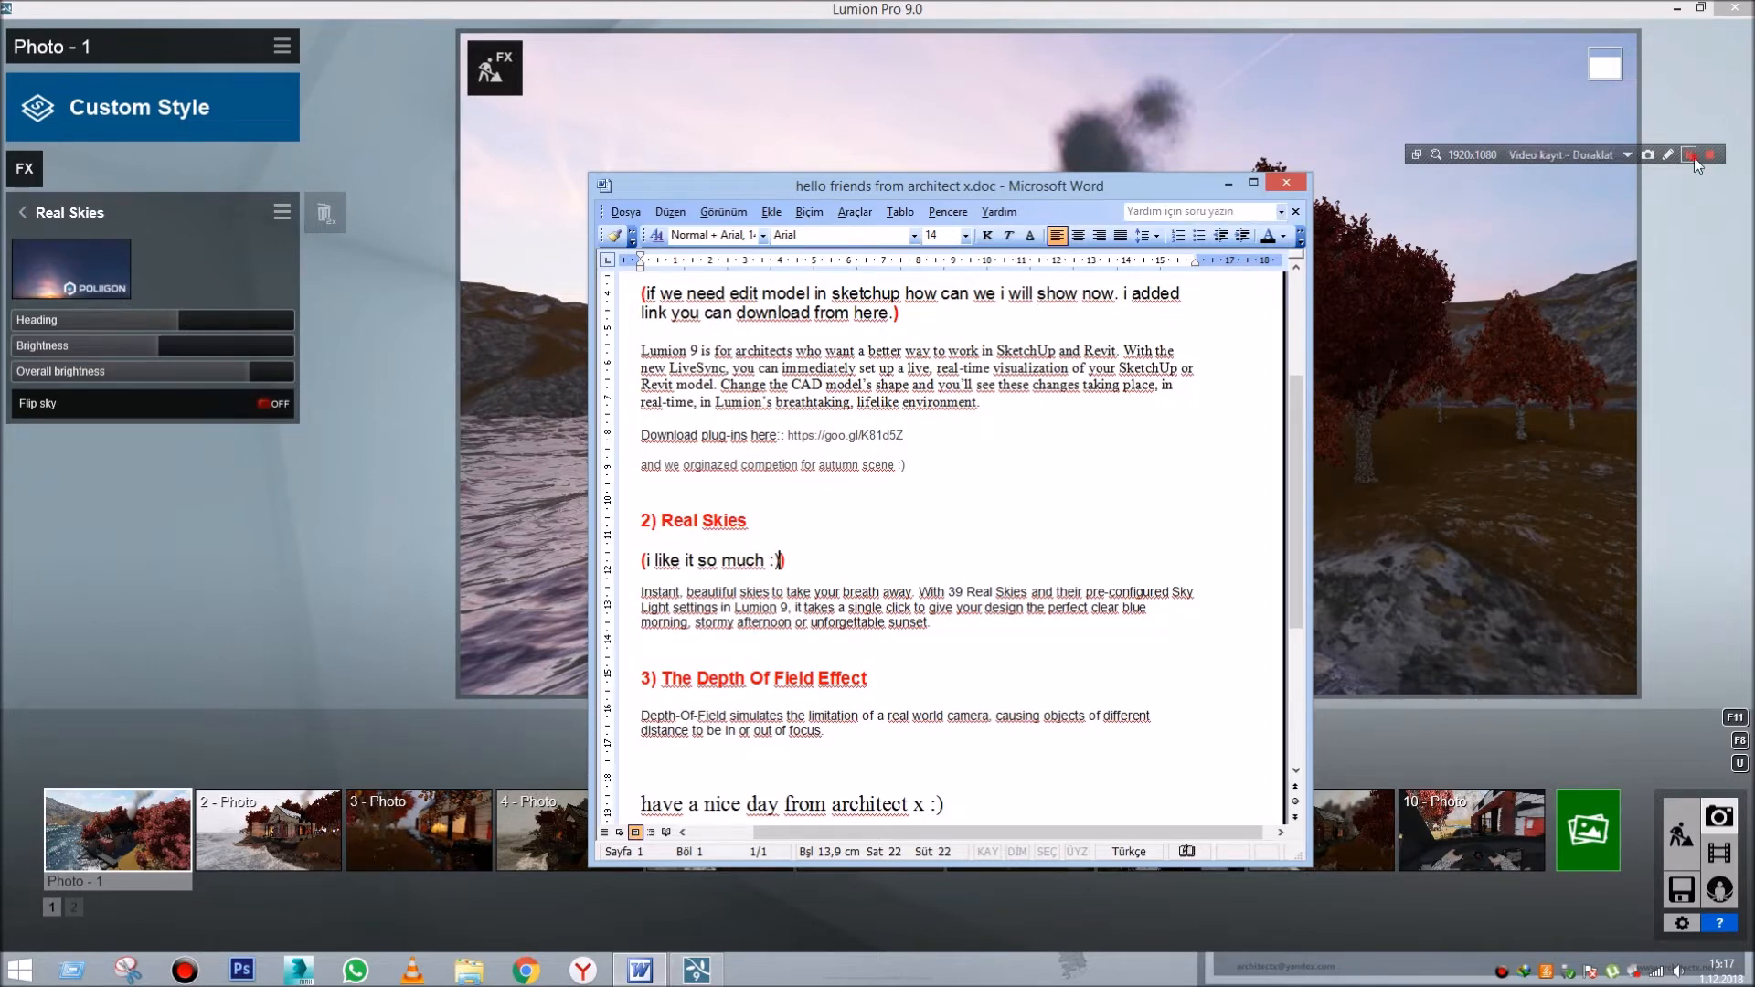
pyautogui.click(1688, 155)
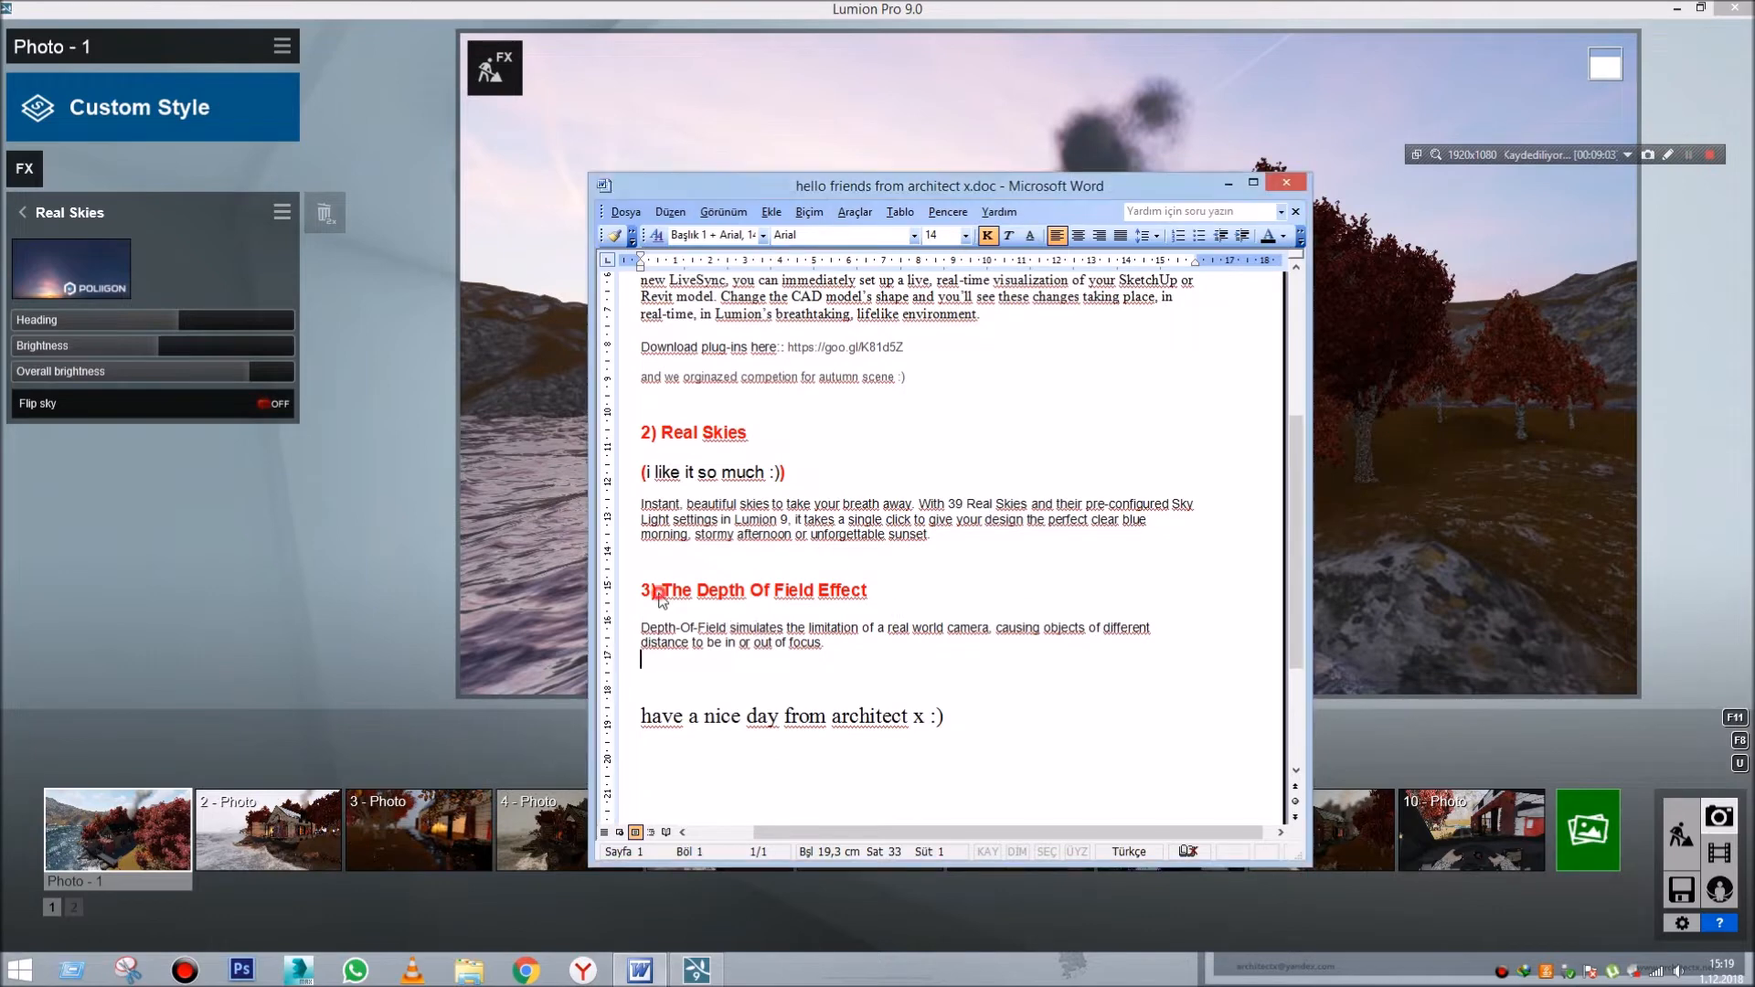
# - Highlight the Depth Of Field Effect heading and its description in the notes, and return to Lumion
pyautogui.moveTo(640, 590); pyautogui.dragTo(864, 585)
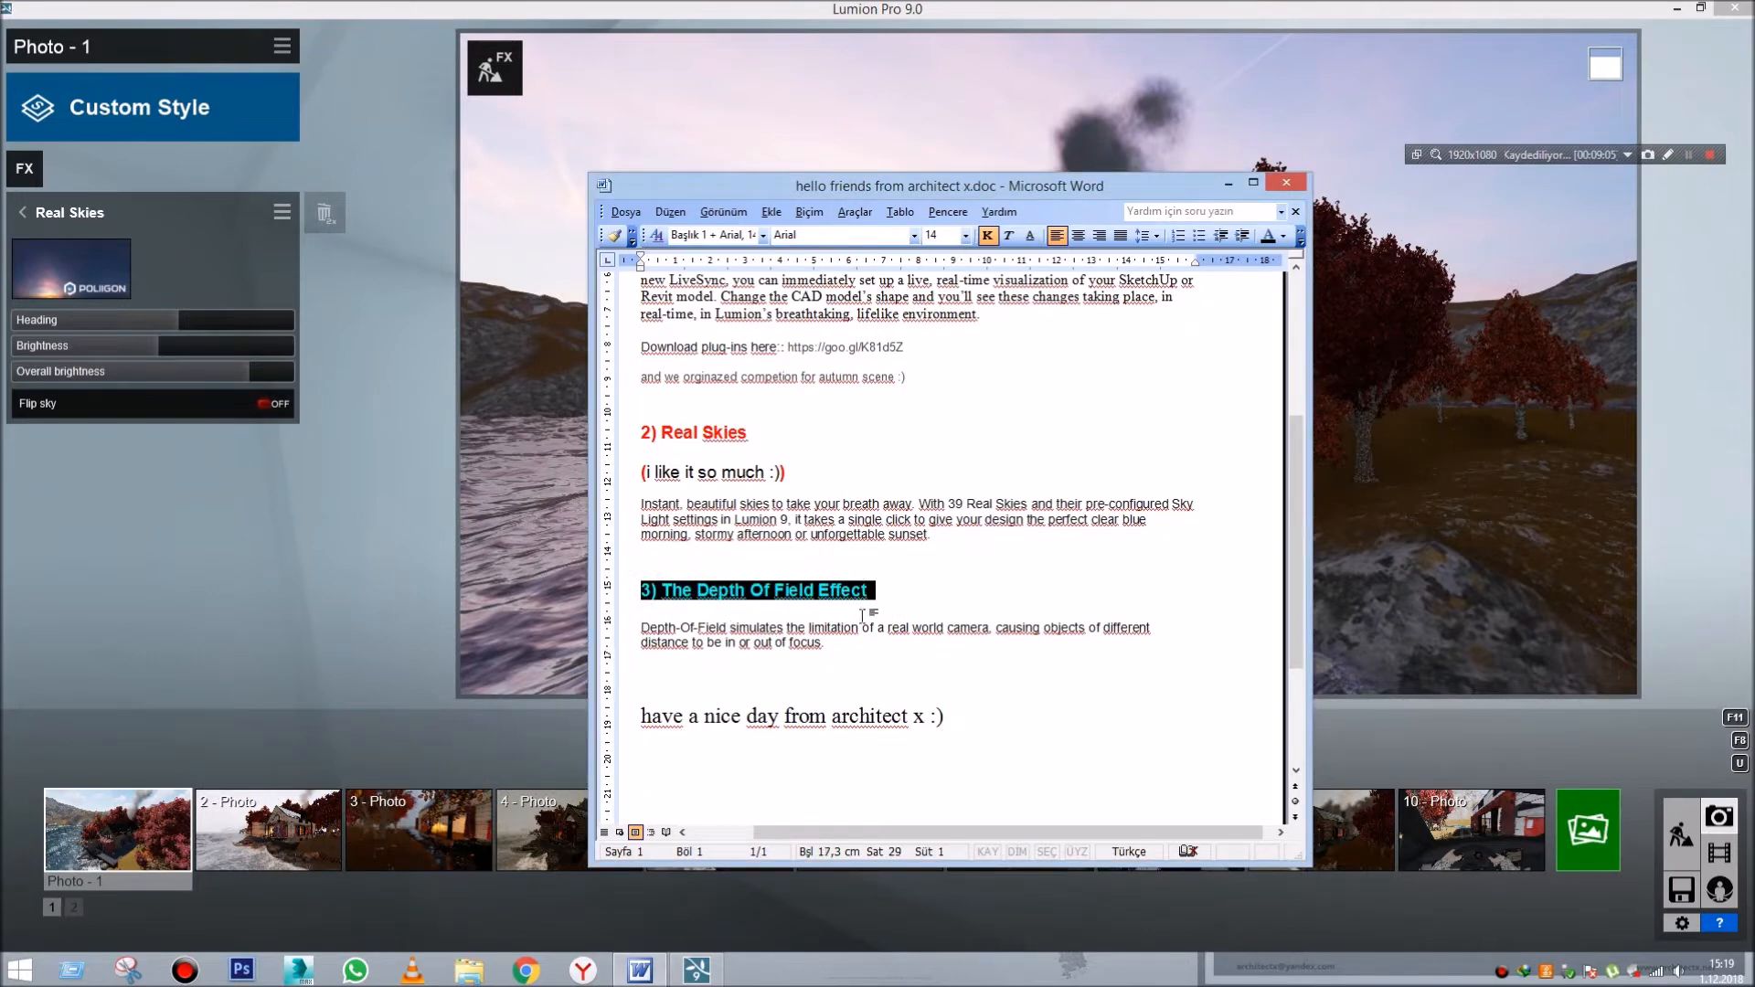
pyautogui.click(852, 639)
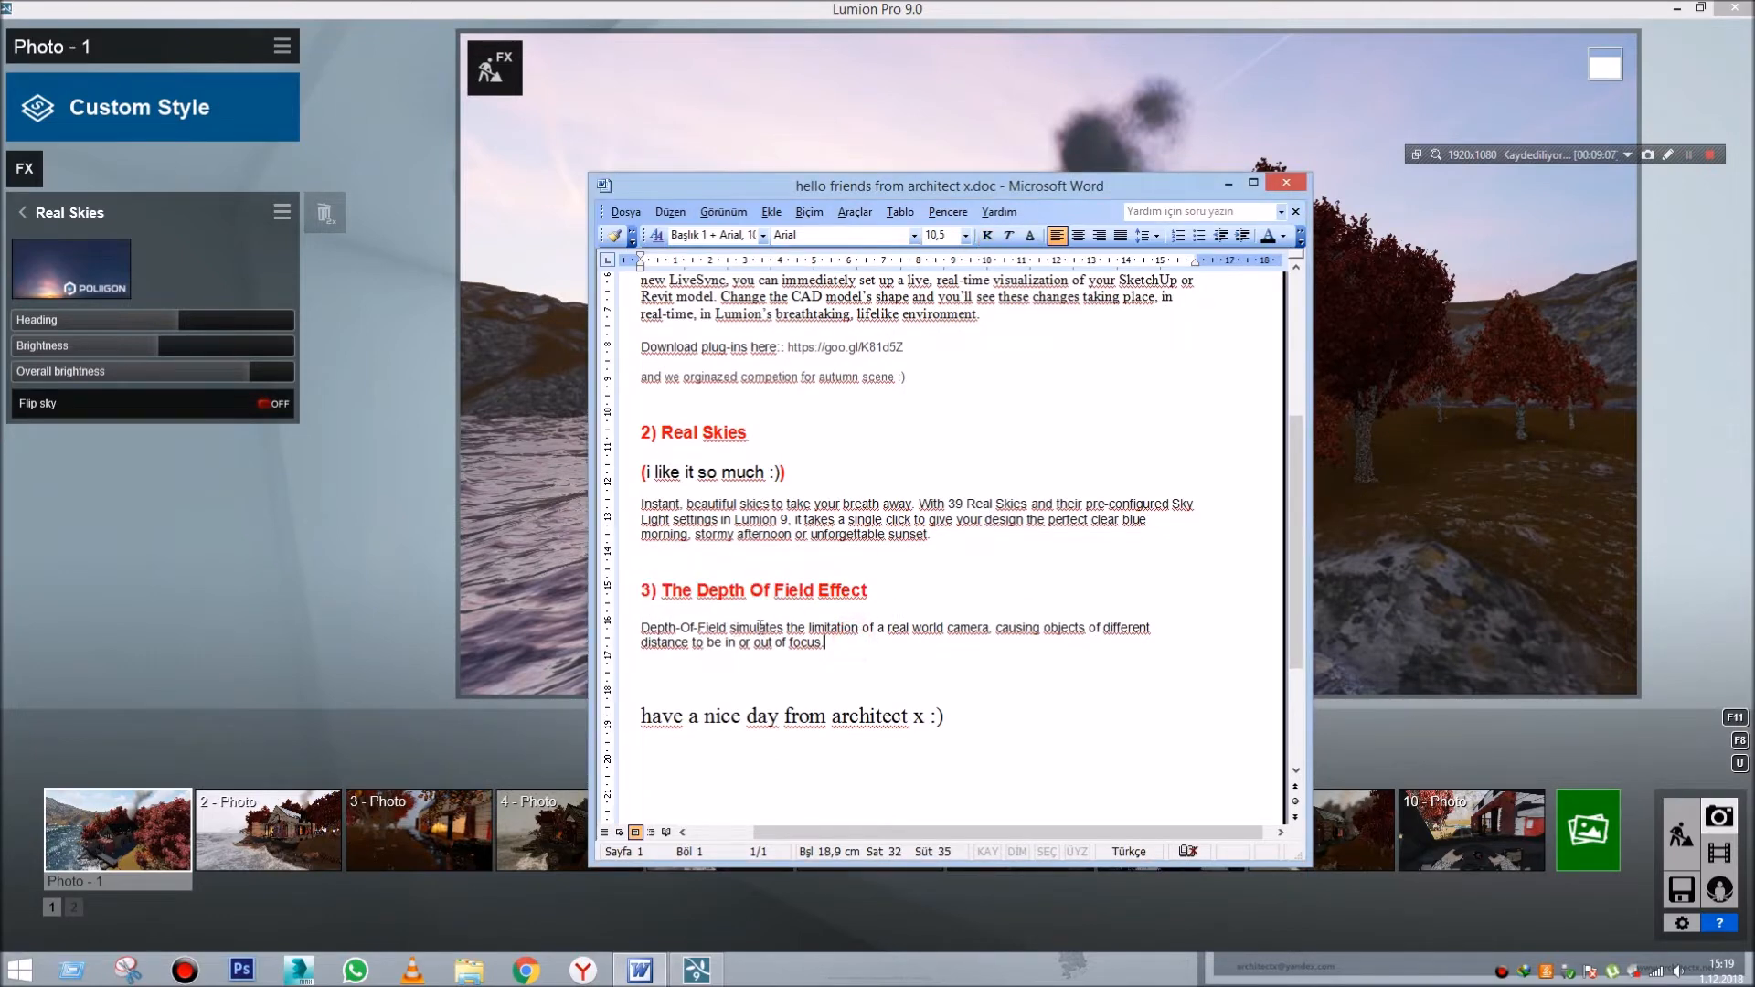
pyautogui.moveTo(991, 631); pyautogui.dragTo(1112, 638)
pyautogui.moveTo(683, 645); pyautogui.dragTo(829, 645)
pyautogui.click(864, 645)
pyautogui.click(1227, 184)
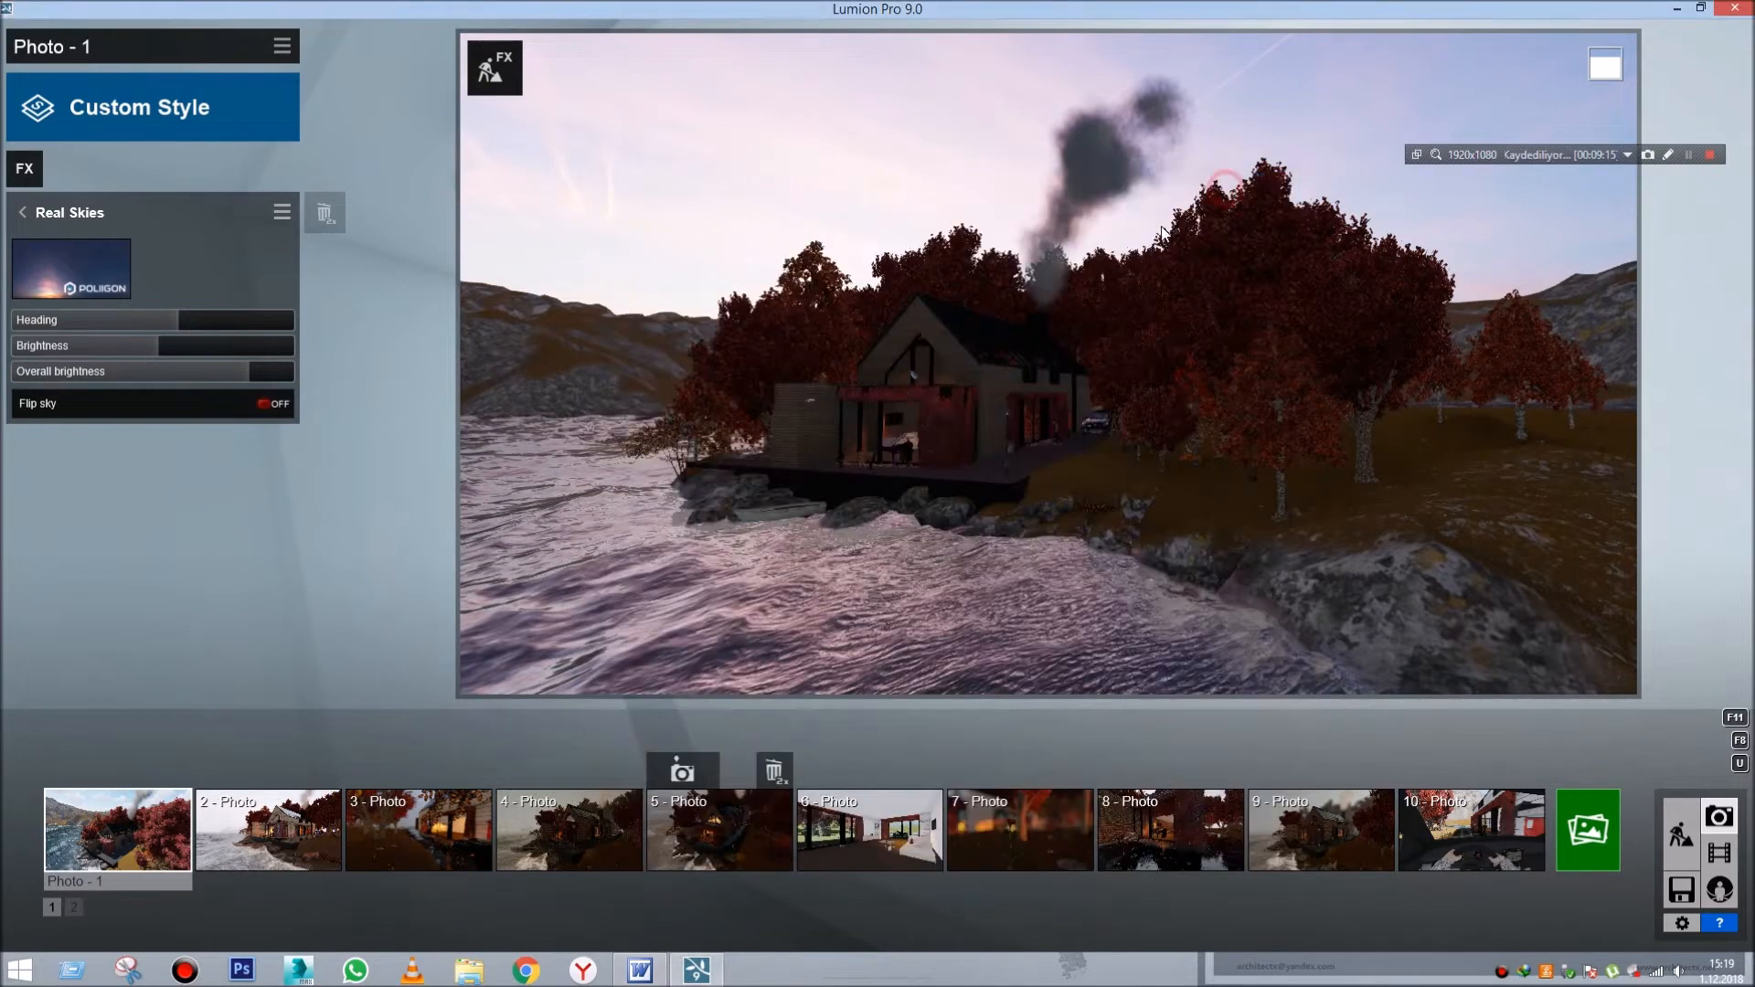
# - View photo 8, and open photo 7 with the rose and its Depth of Field settings
pyautogui.click(1188, 844)
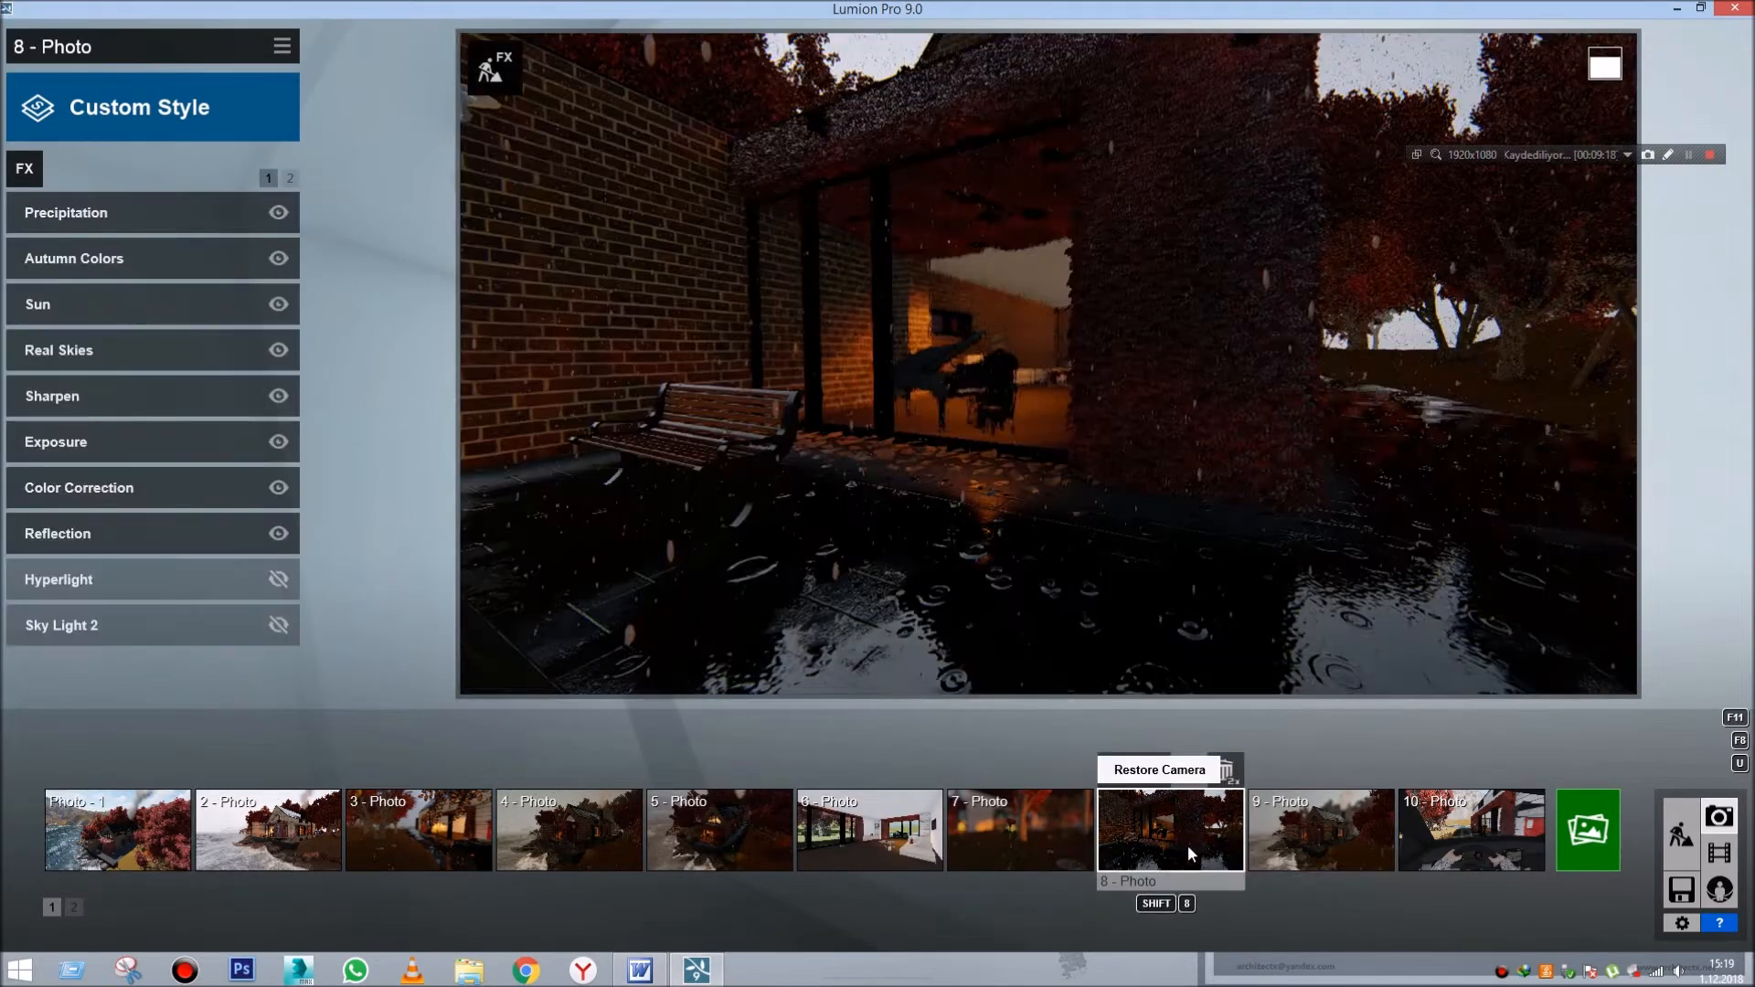
pyautogui.click(1057, 837)
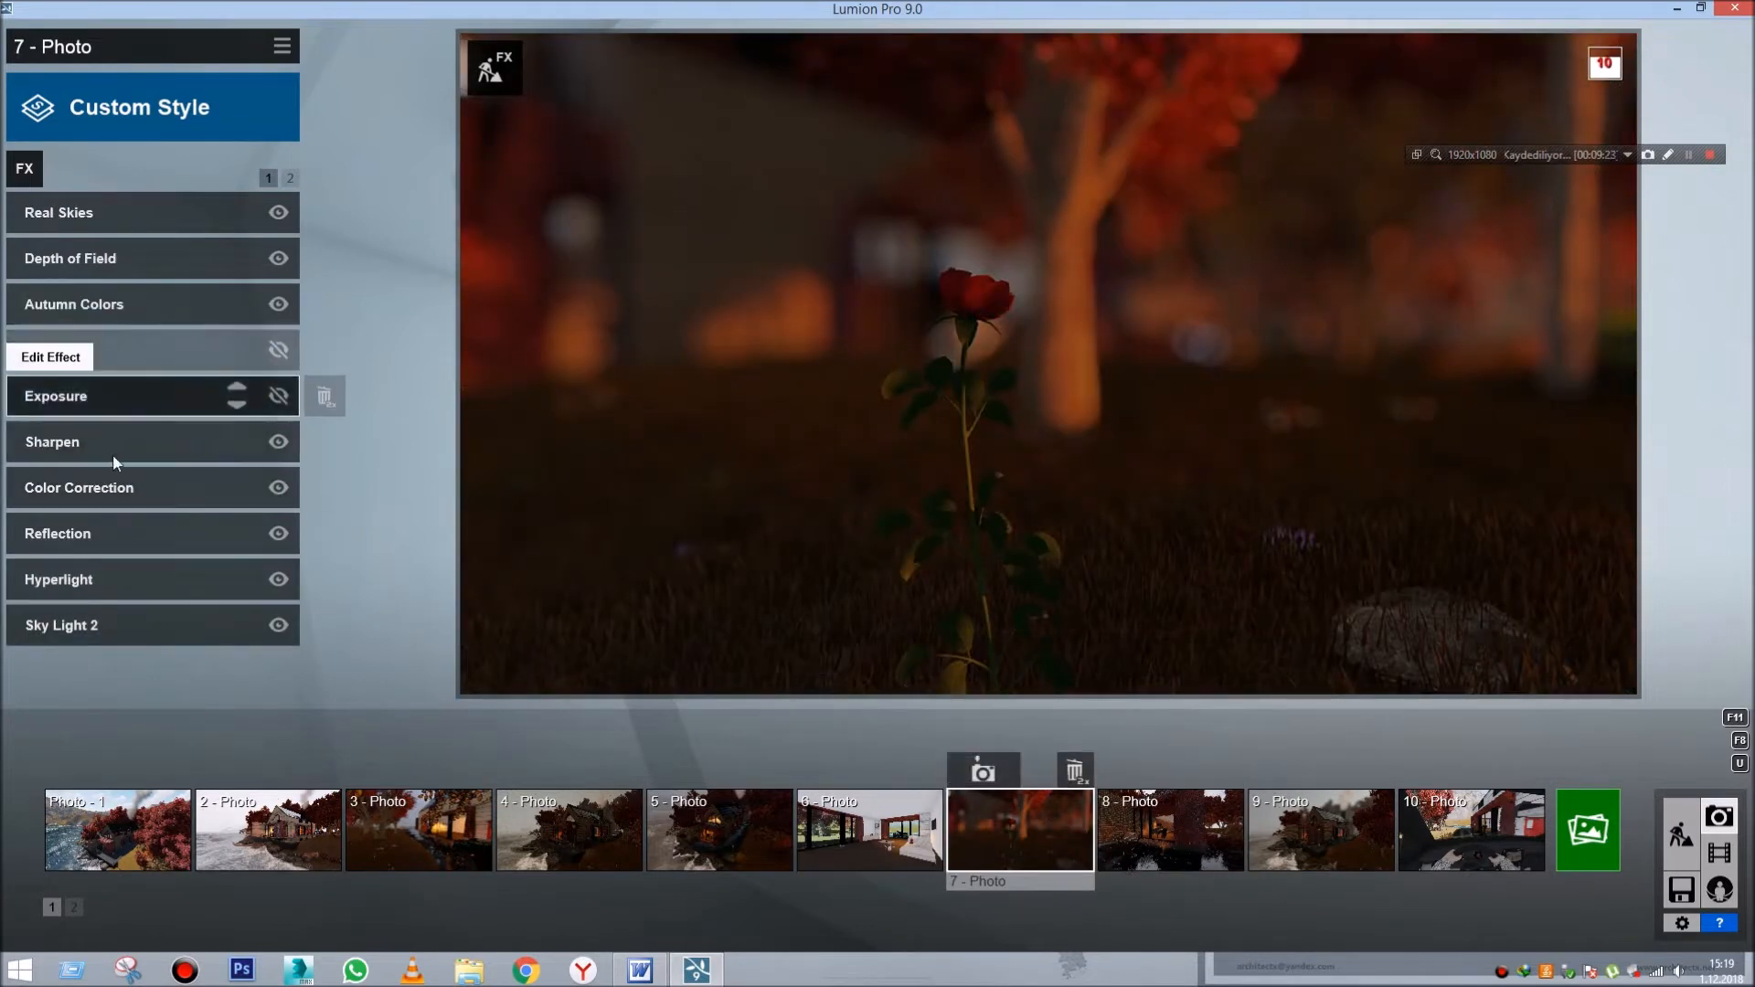
pyautogui.click(201, 256)
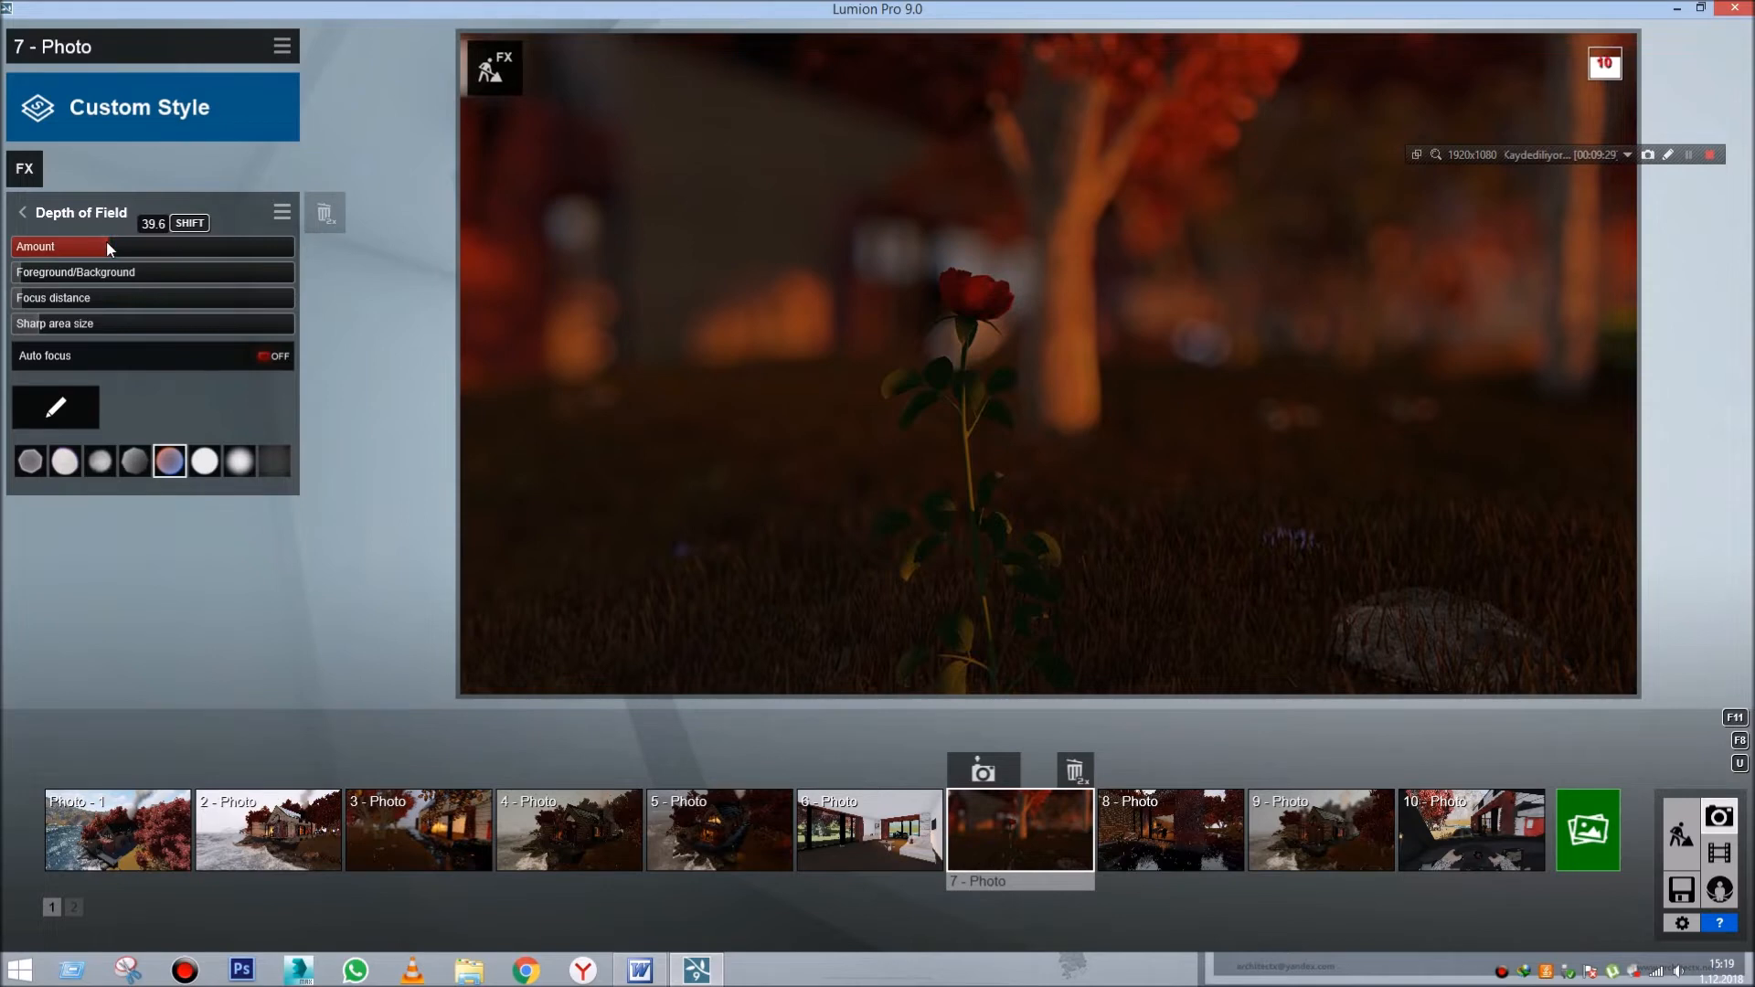
# - Increase photo 7's Depth of Field amount, and test the Foreground/Background value before setting it to 0.0
pyautogui.moveTo(102, 240)
pyautogui.mouseDown()
pyautogui.moveTo(42, 245)
pyautogui.moveTo(155, 243)
pyautogui.moveTo(133, 244)
pyautogui.mouseUp()
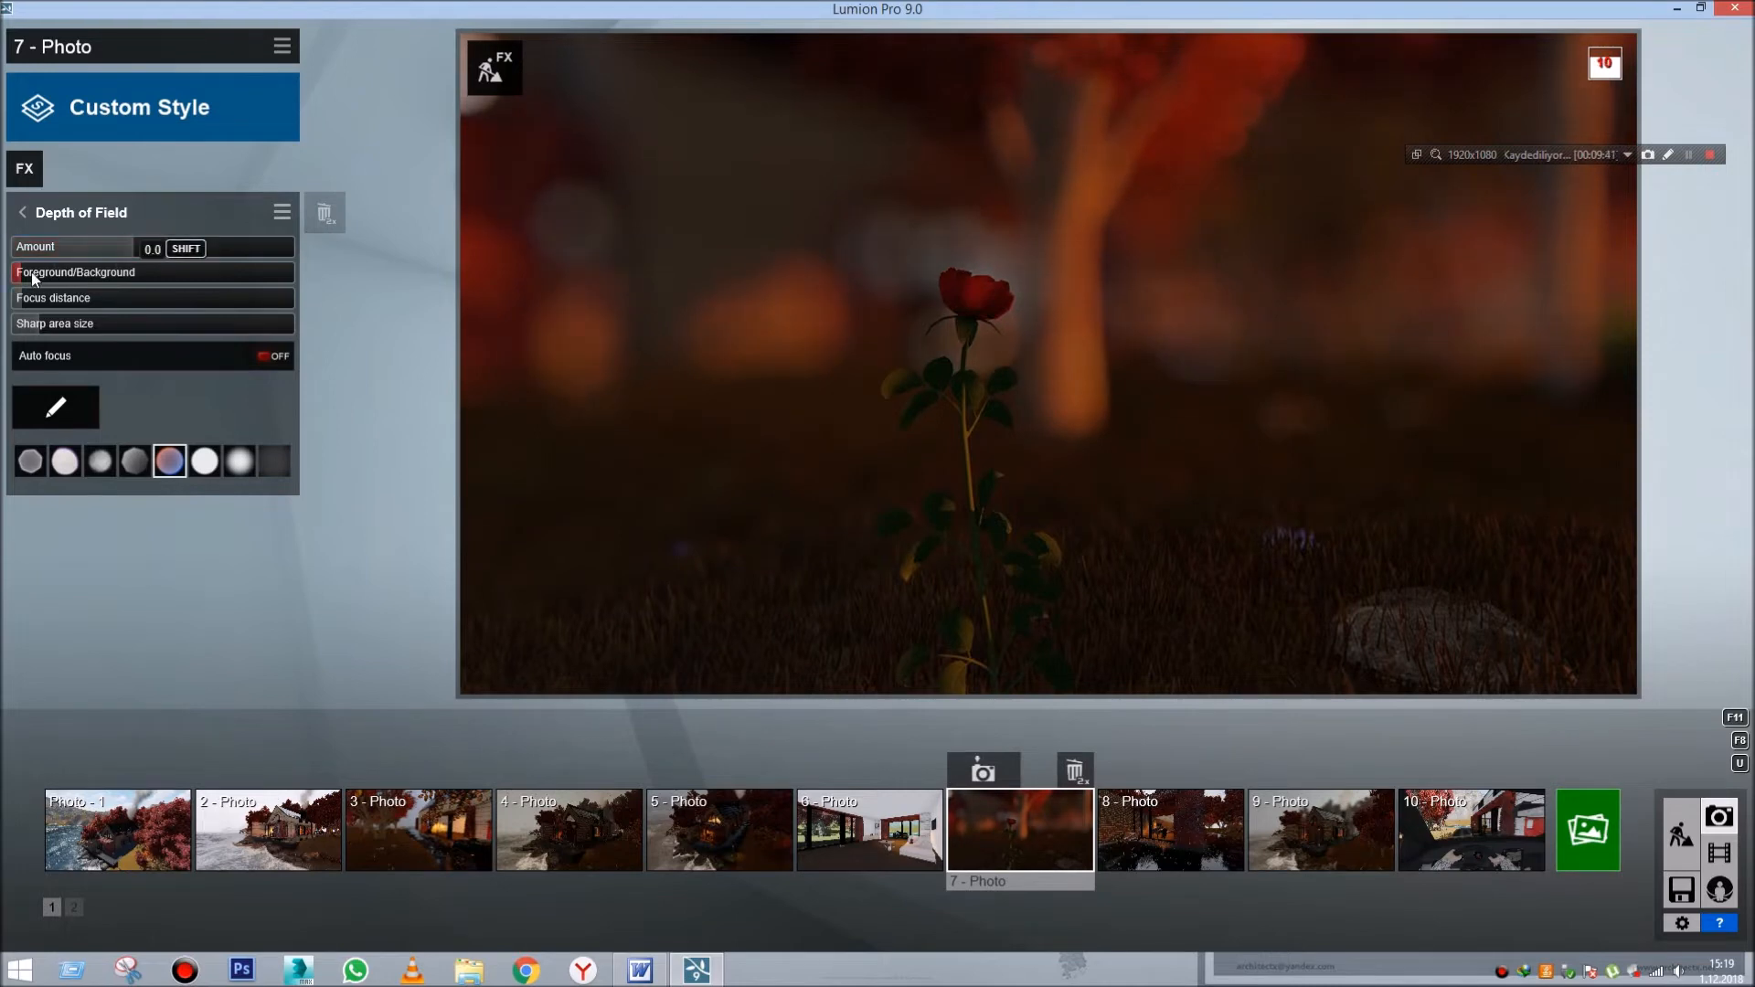
pyautogui.moveTo(74, 271); pyautogui.dragTo(116, 272)
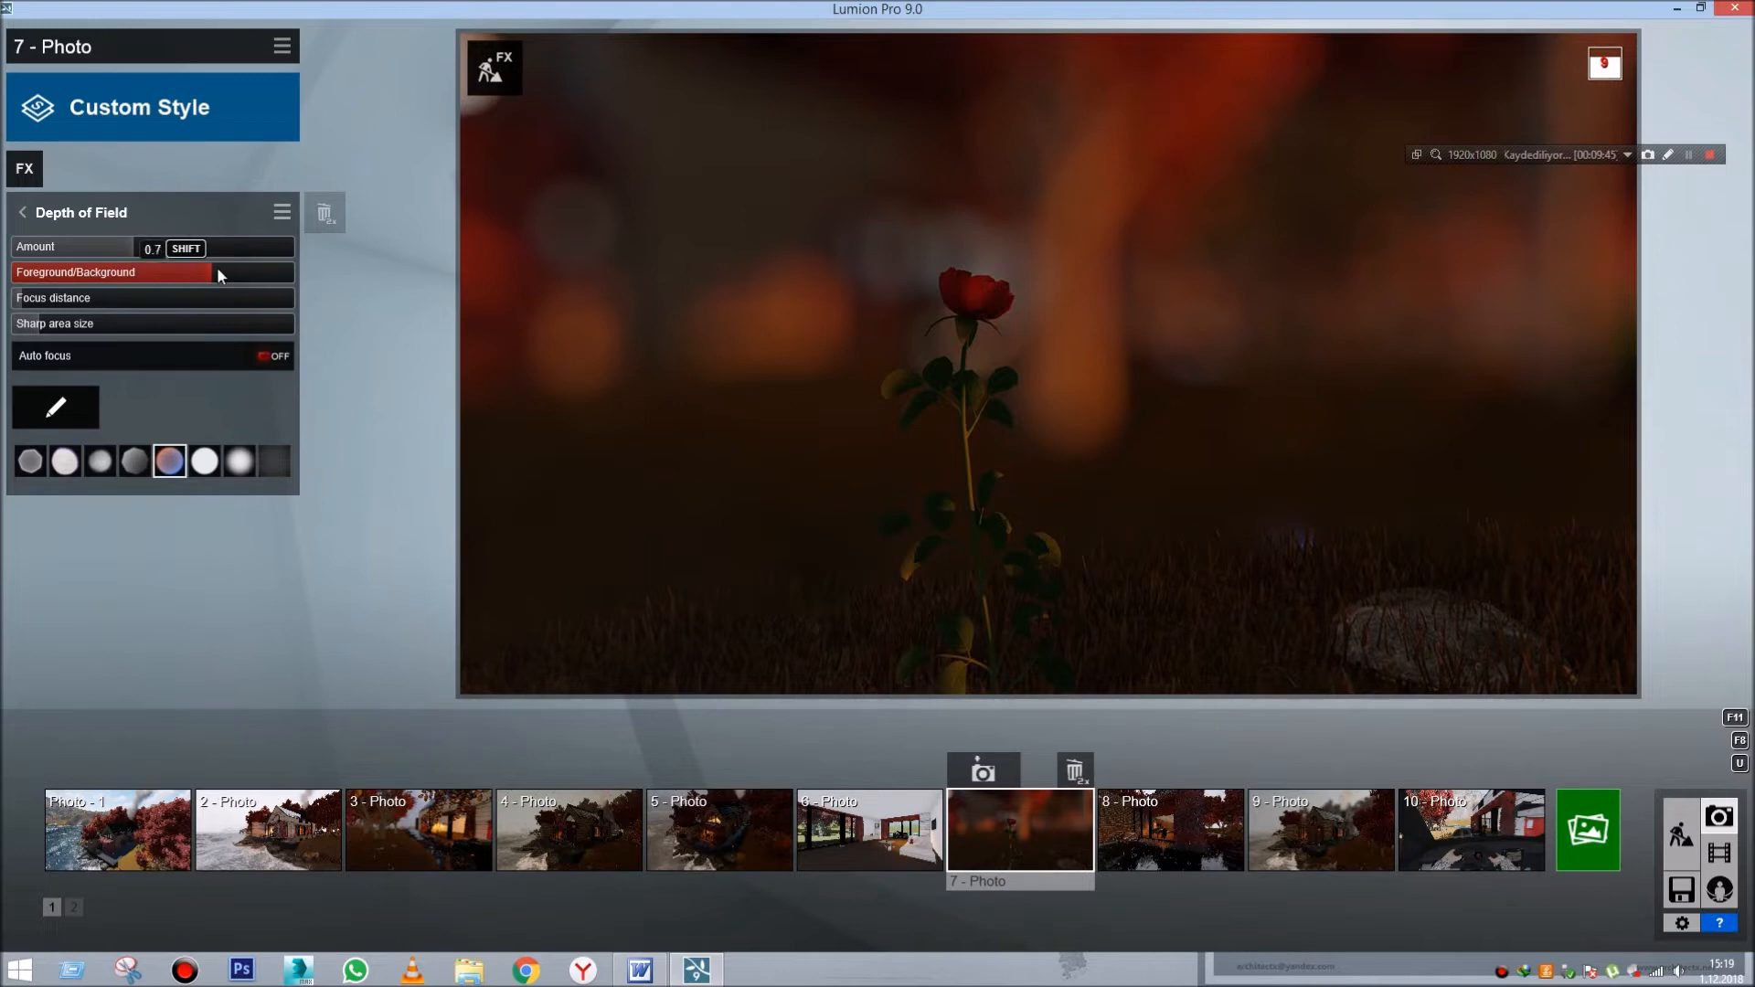
pyautogui.moveTo(92, 275); pyautogui.dragTo(25, 278)
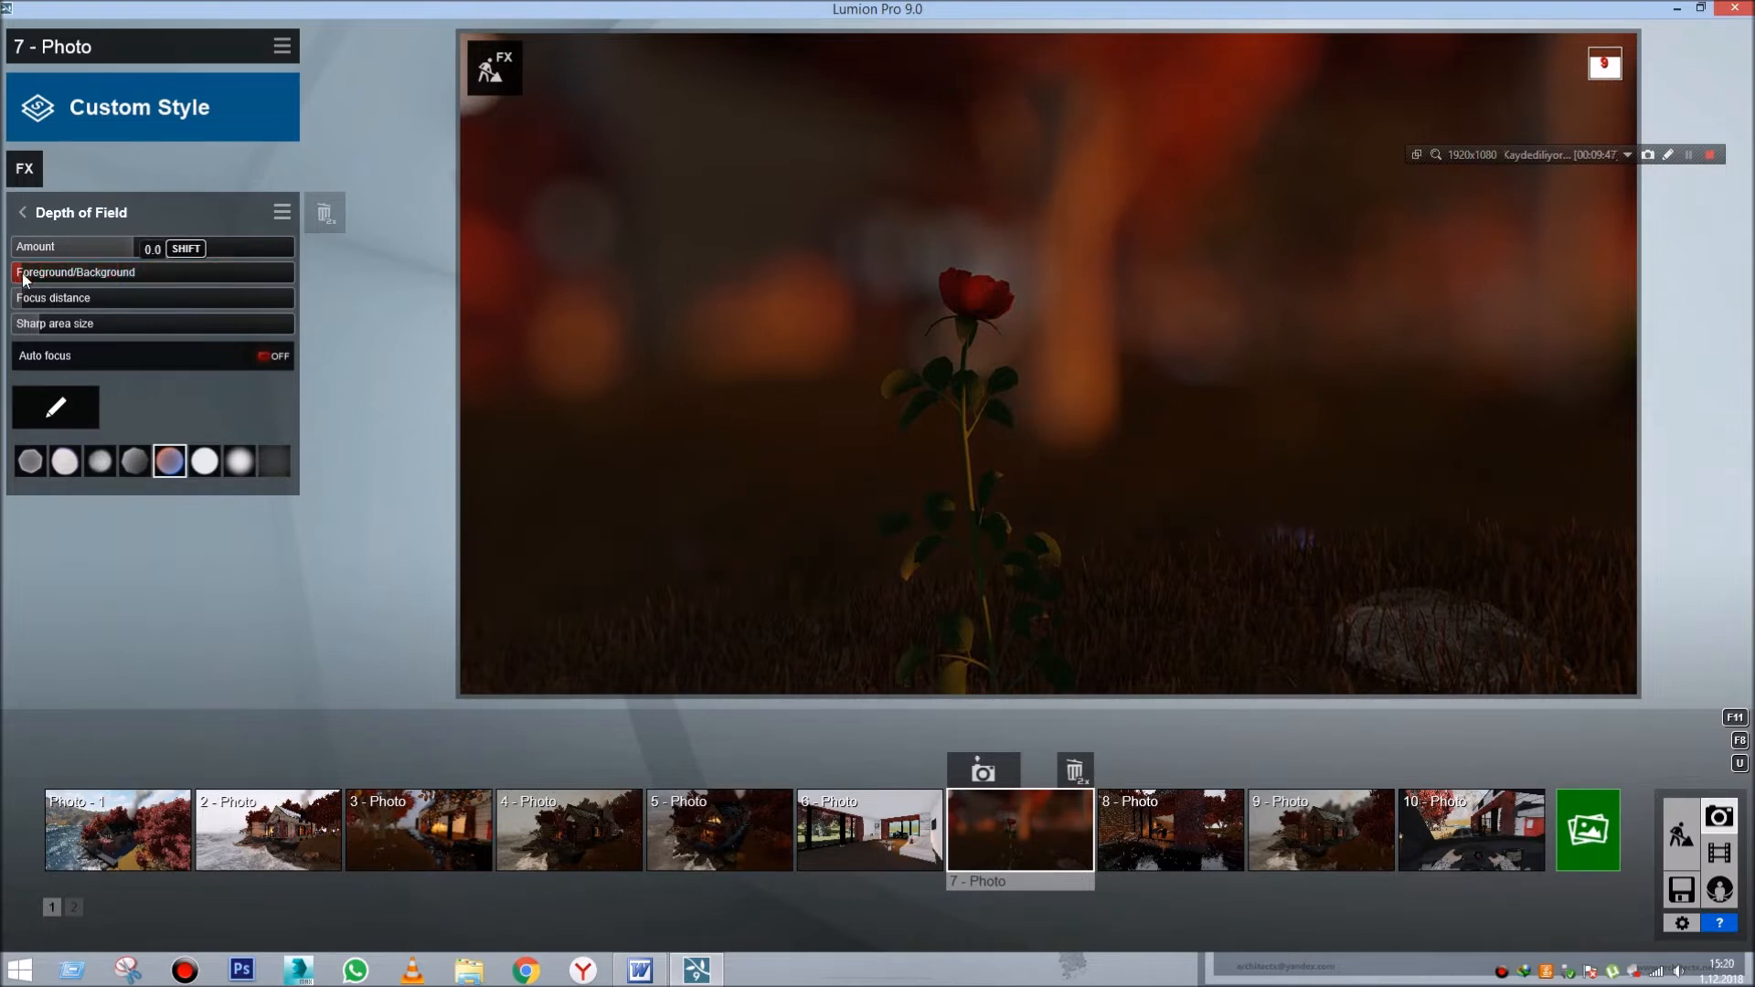
# - Set the Depth of Field focus distance to about 0.2 m and adjust the sharp area size
pyautogui.moveTo(61, 298); pyautogui.dragTo(24, 300)
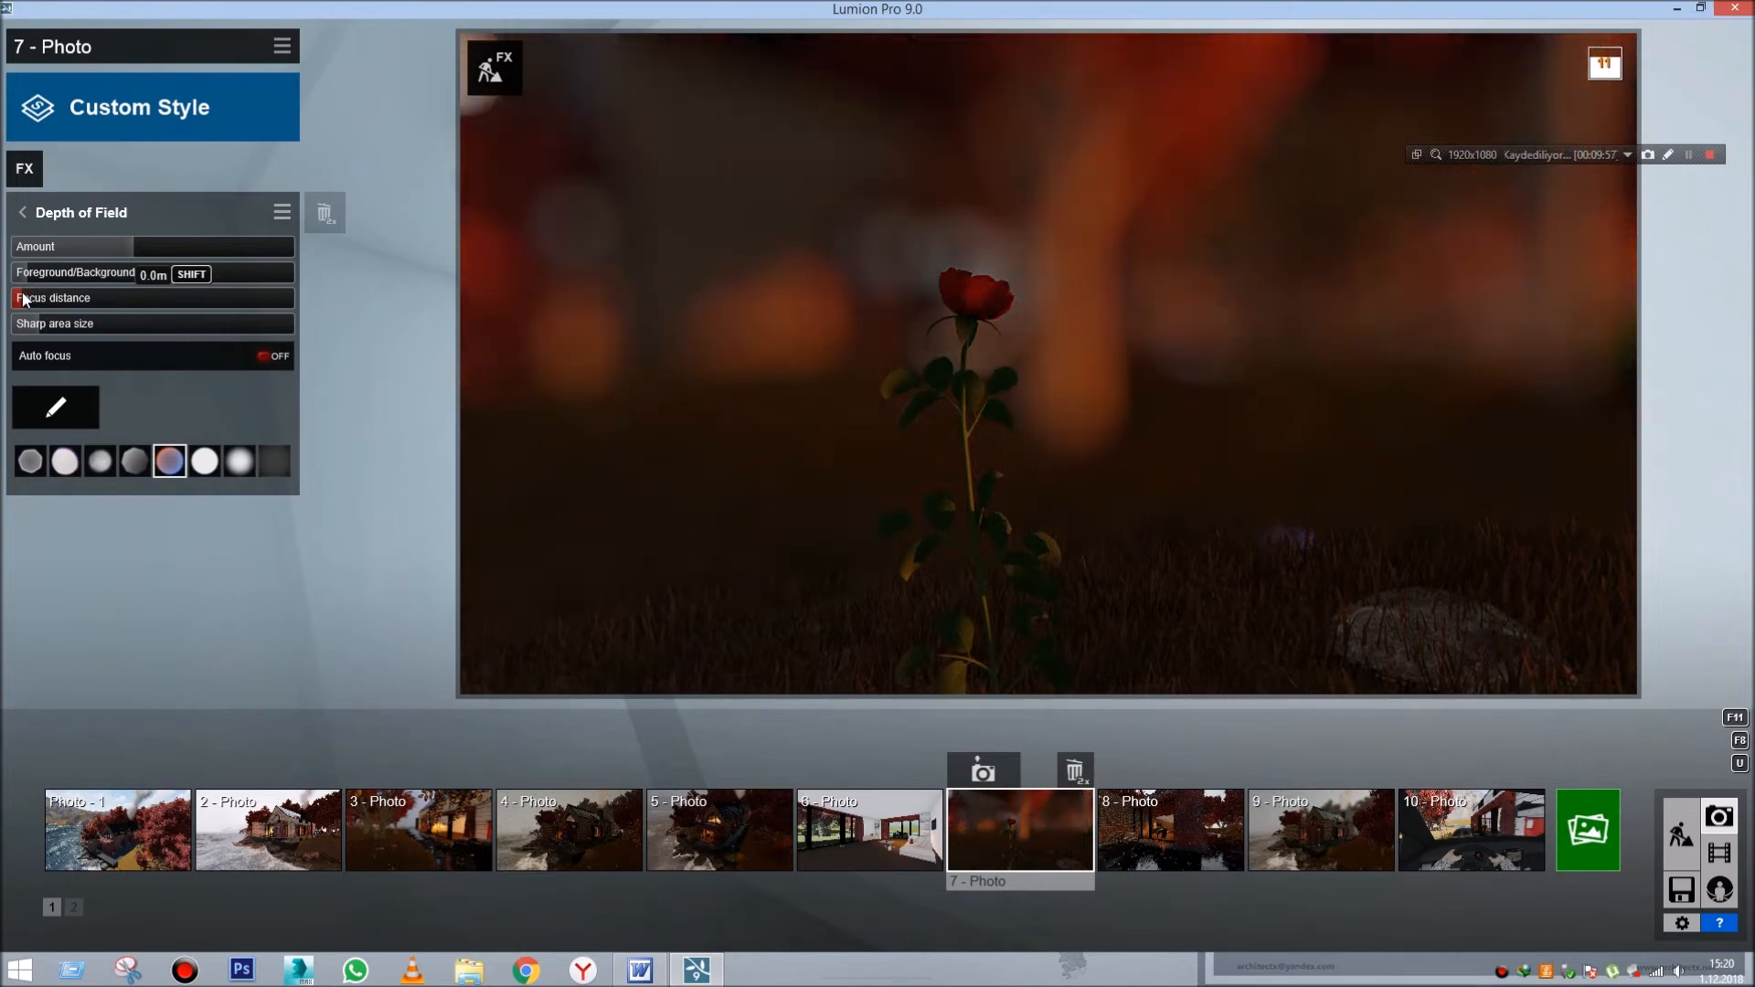
pyautogui.moveTo(35, 299); pyautogui.dragTo(64, 327)
pyautogui.moveTo(46, 318)
pyautogui.mouseDown()
pyautogui.moveTo(22, 322)
pyautogui.moveTo(42, 312)
pyautogui.mouseUp()
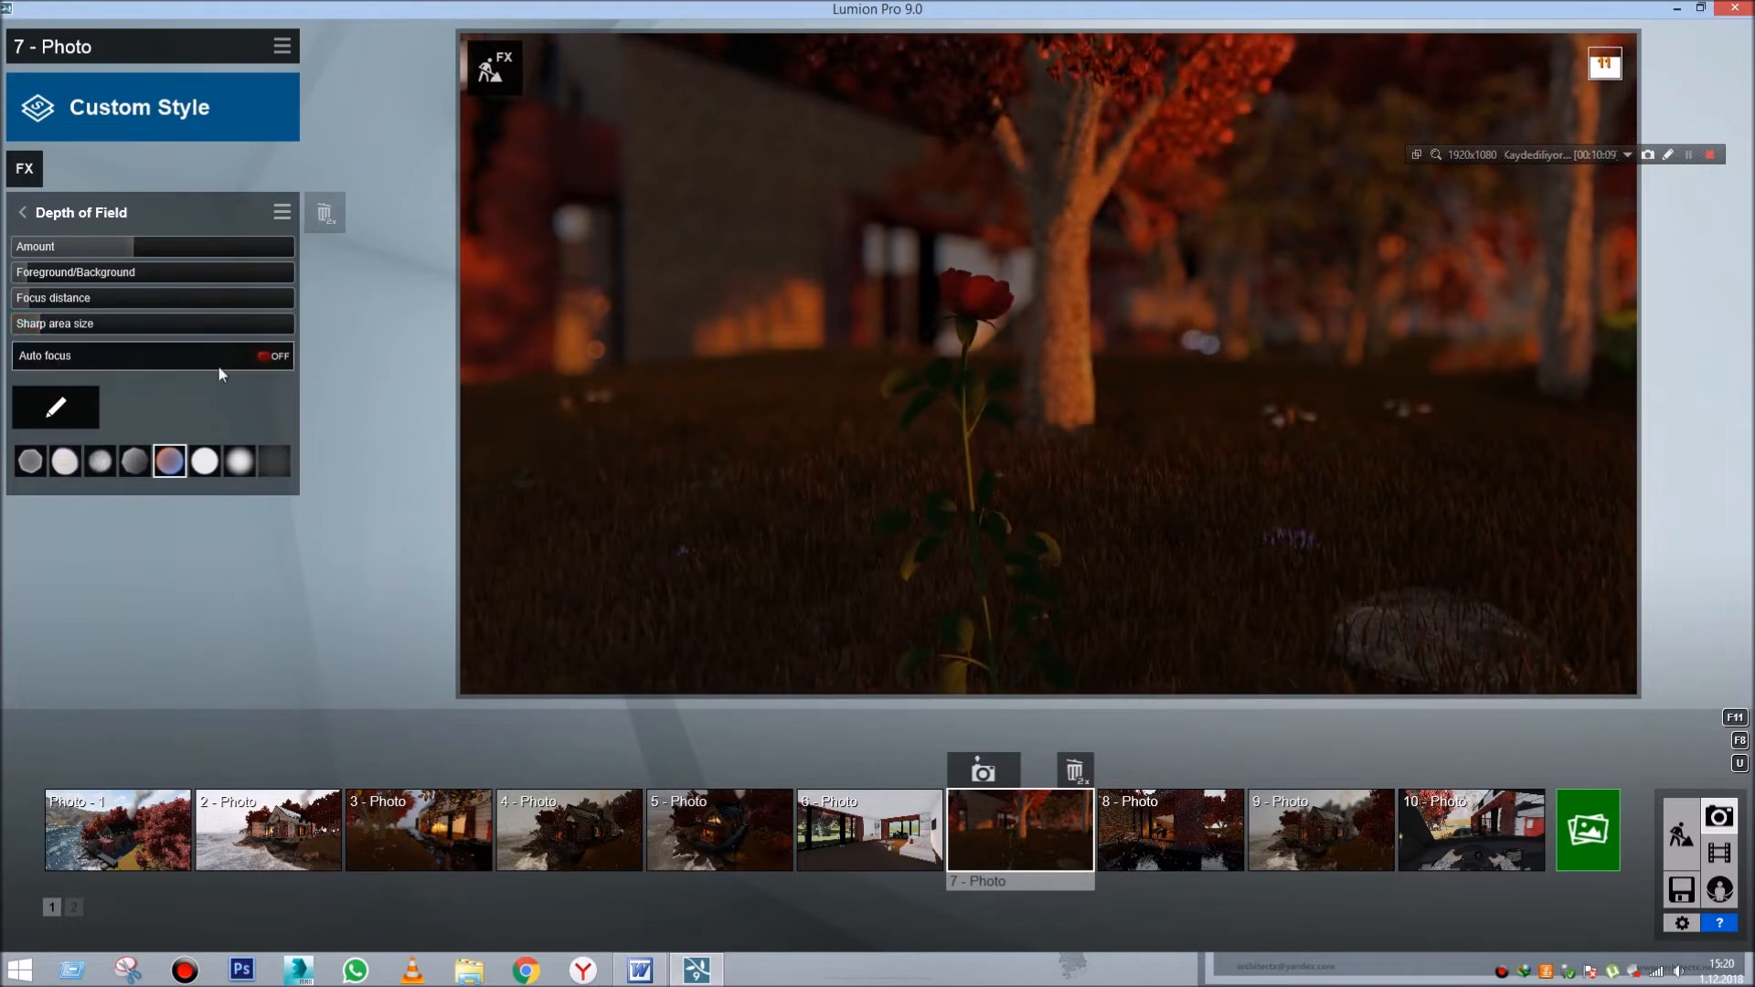
# - Try the plain white round bokeh shape and restore the red-and-blue one
pyautogui.click(208, 462)
pyautogui.click(169, 462)
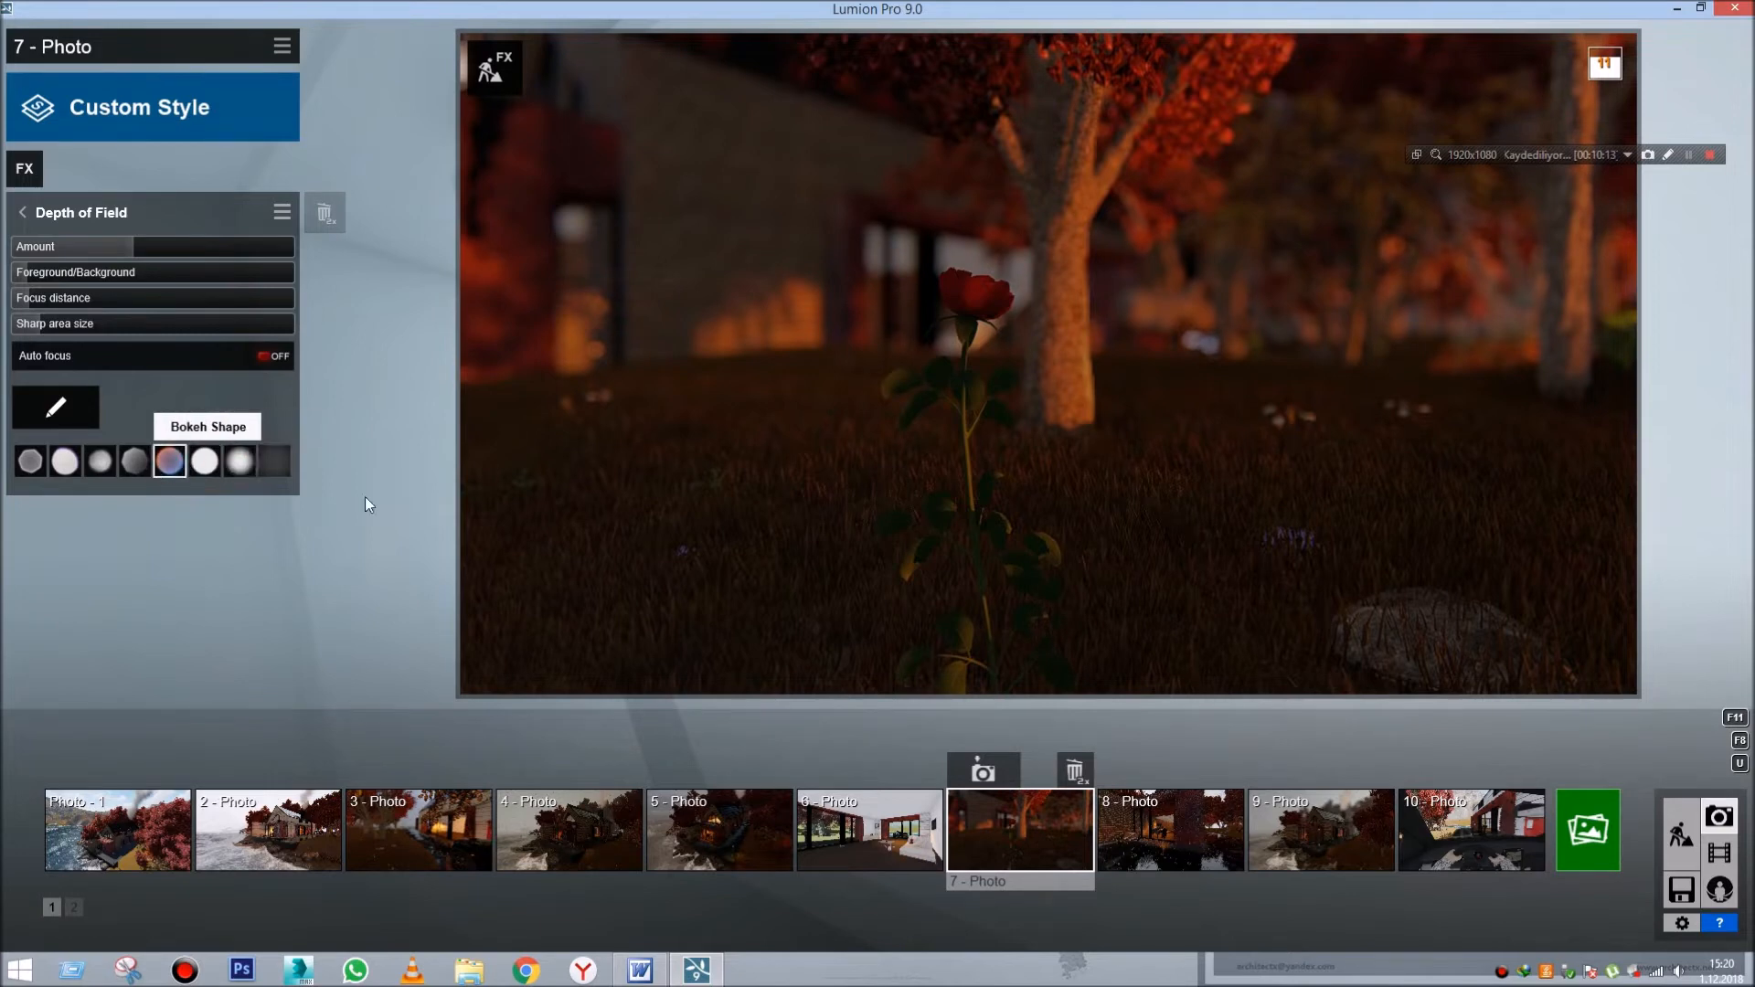
pyautogui.moveTo(1239, 629)
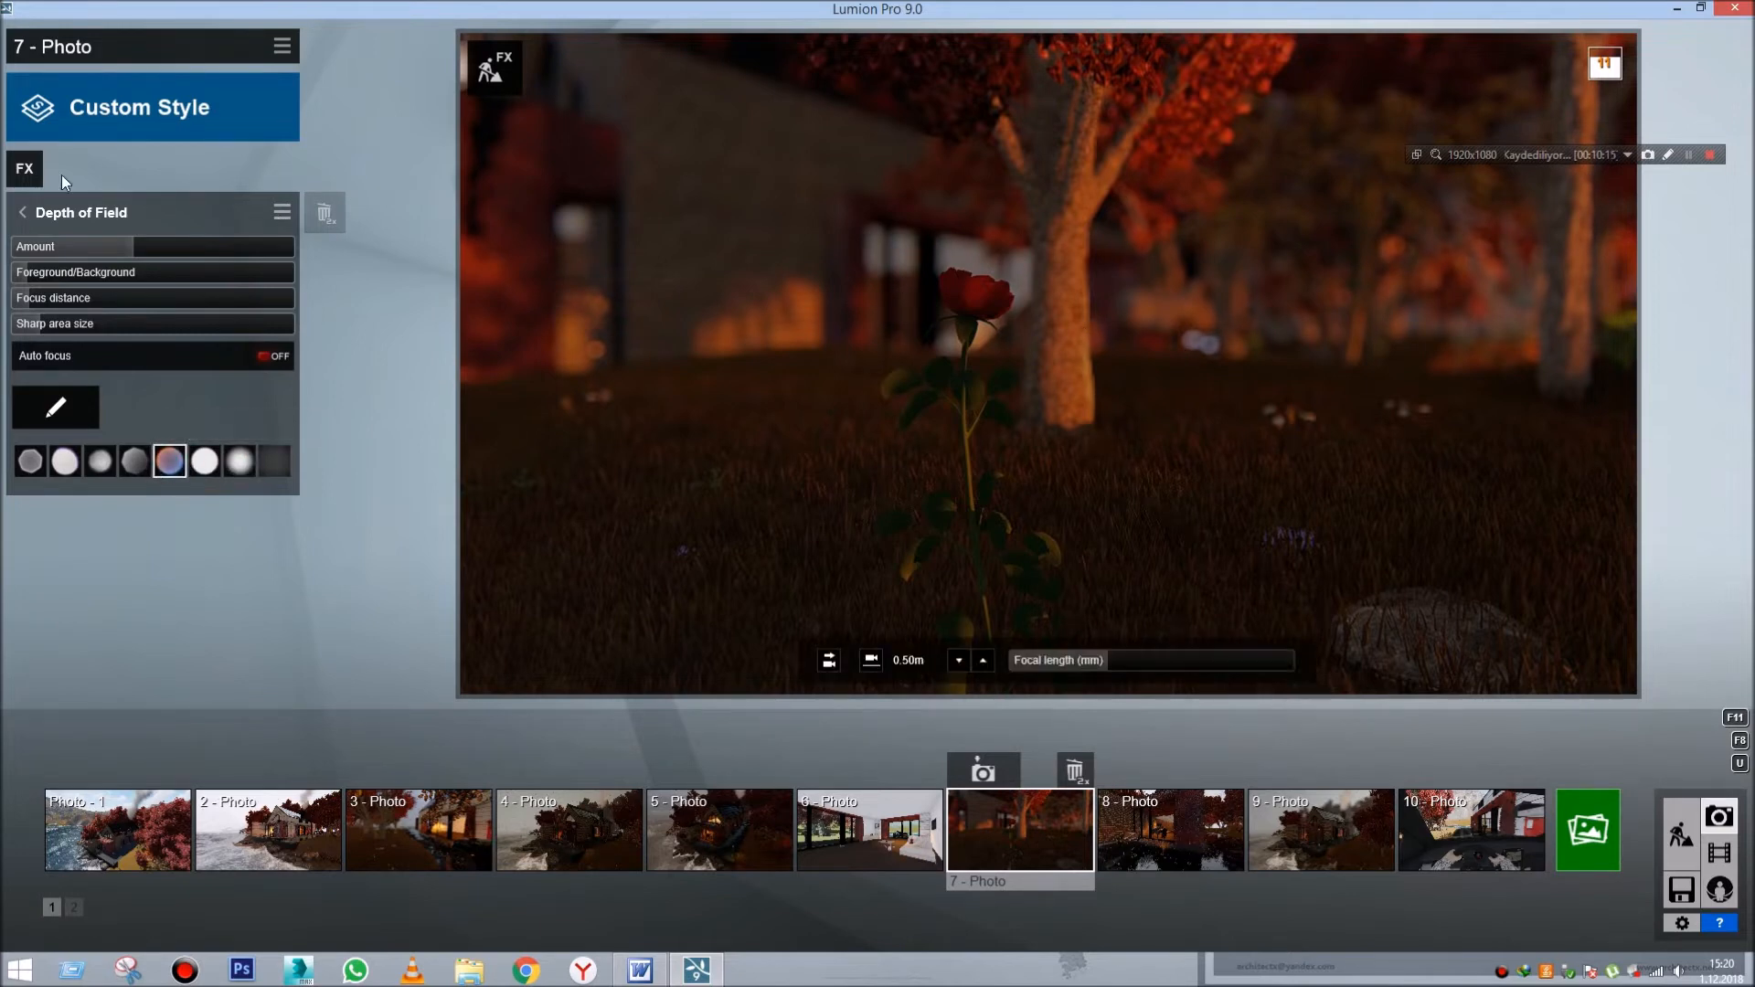
# - Browse the light and camera photo effects to locate Depth of Field, and reopen its settings for photo 7
pyautogui.click(25, 171)
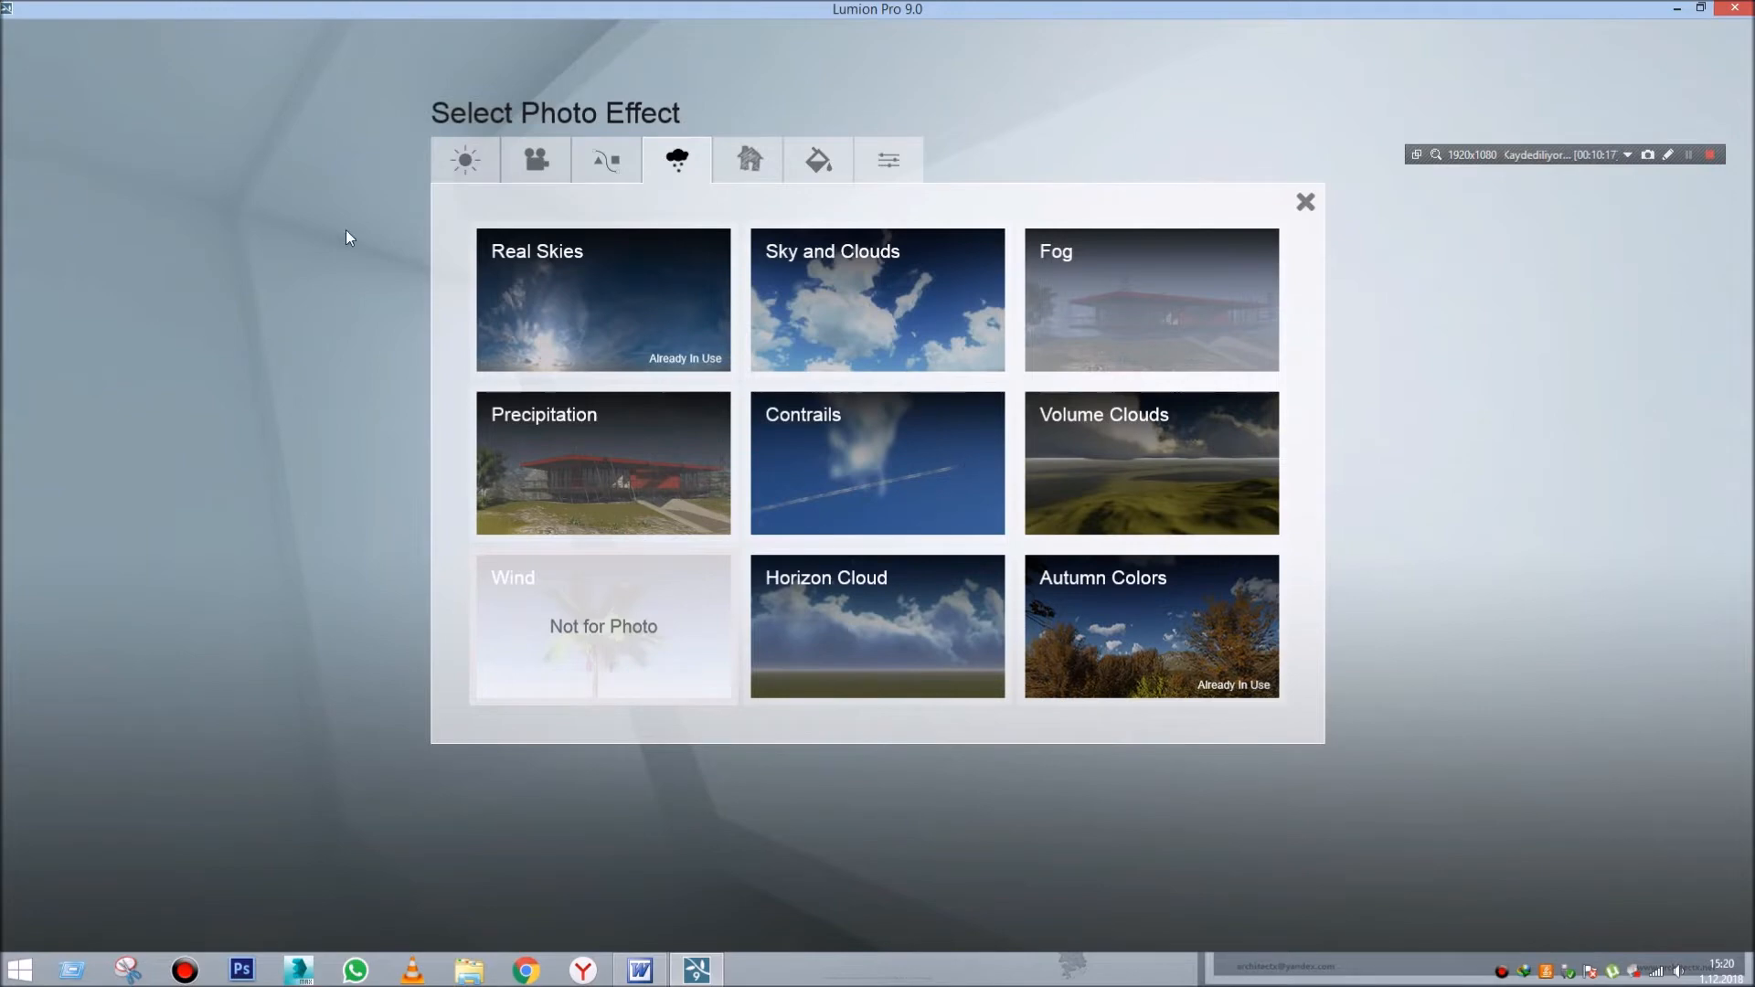
pyautogui.click(467, 161)
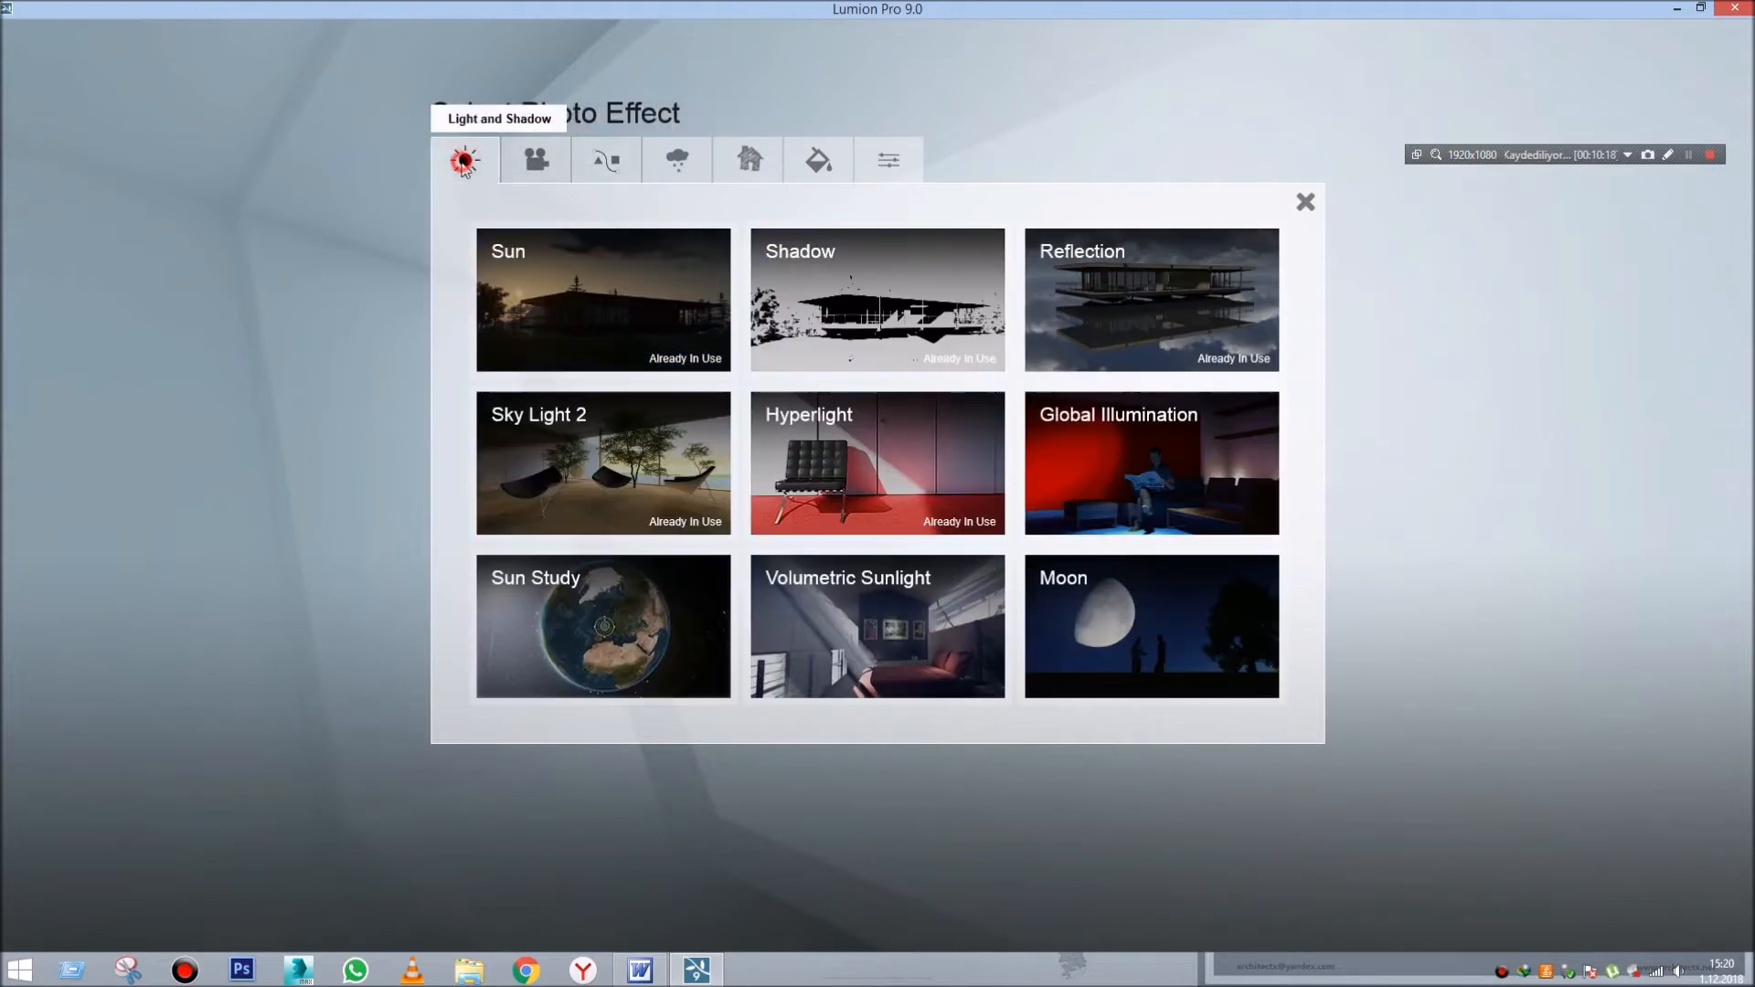
pyautogui.click(549, 162)
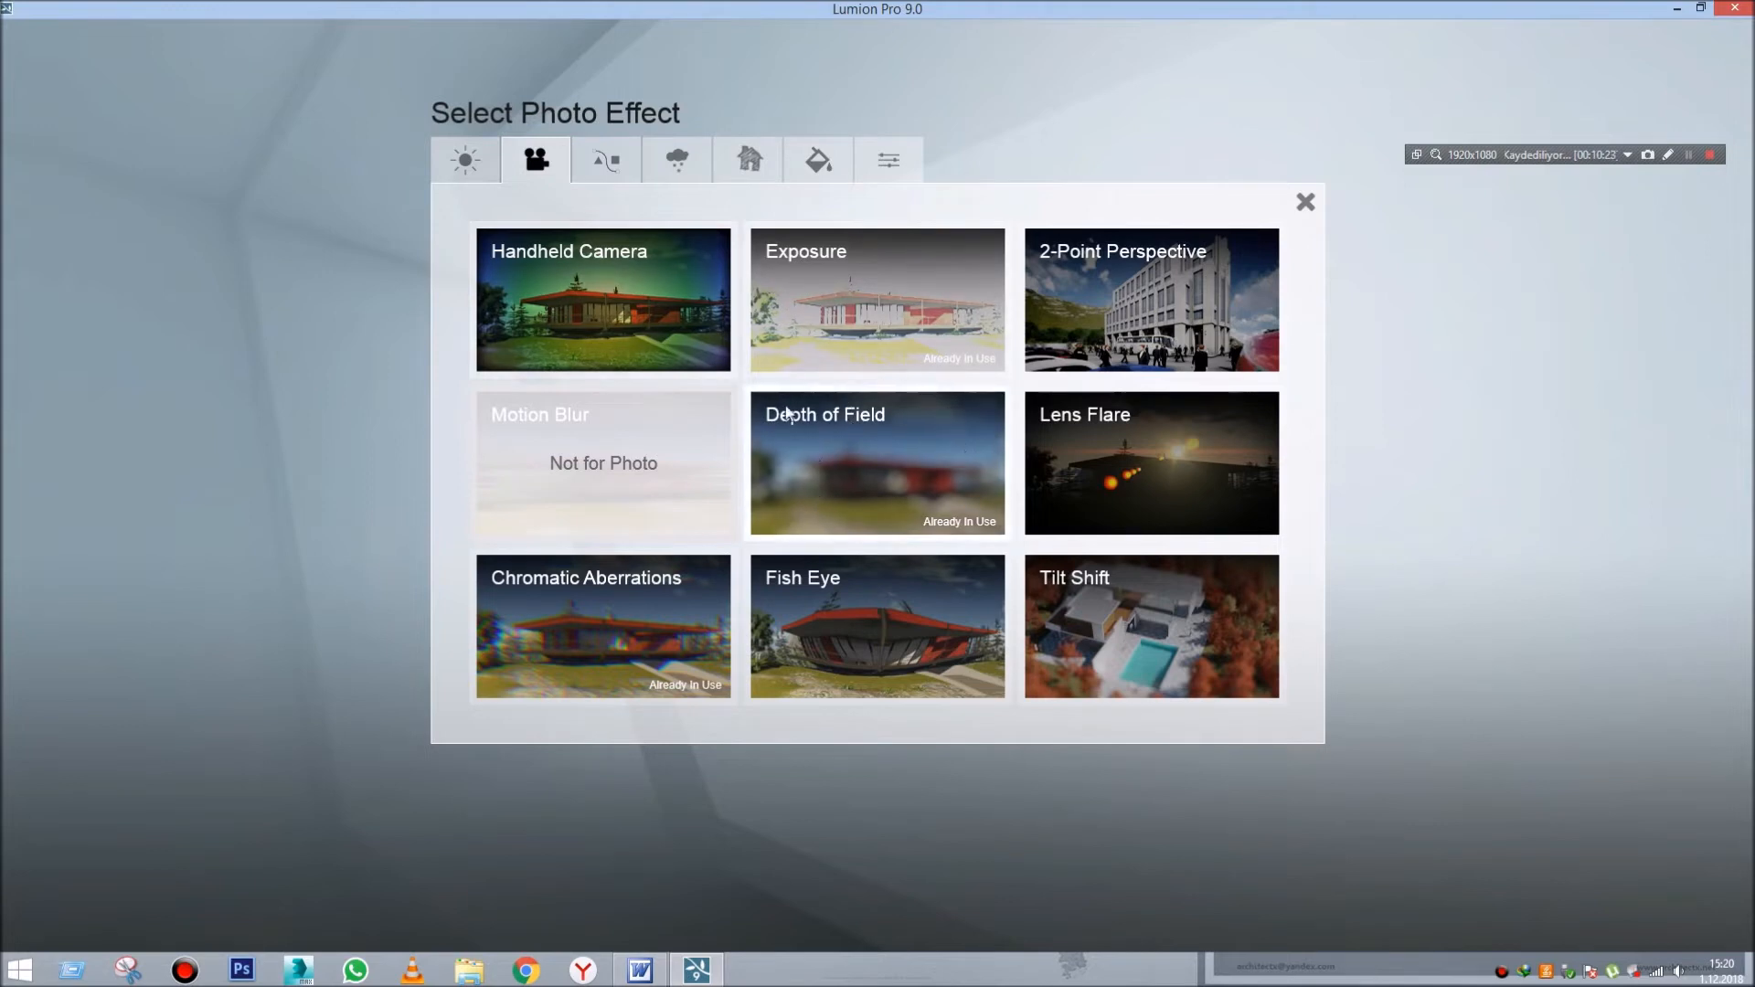
pyautogui.click(817, 472)
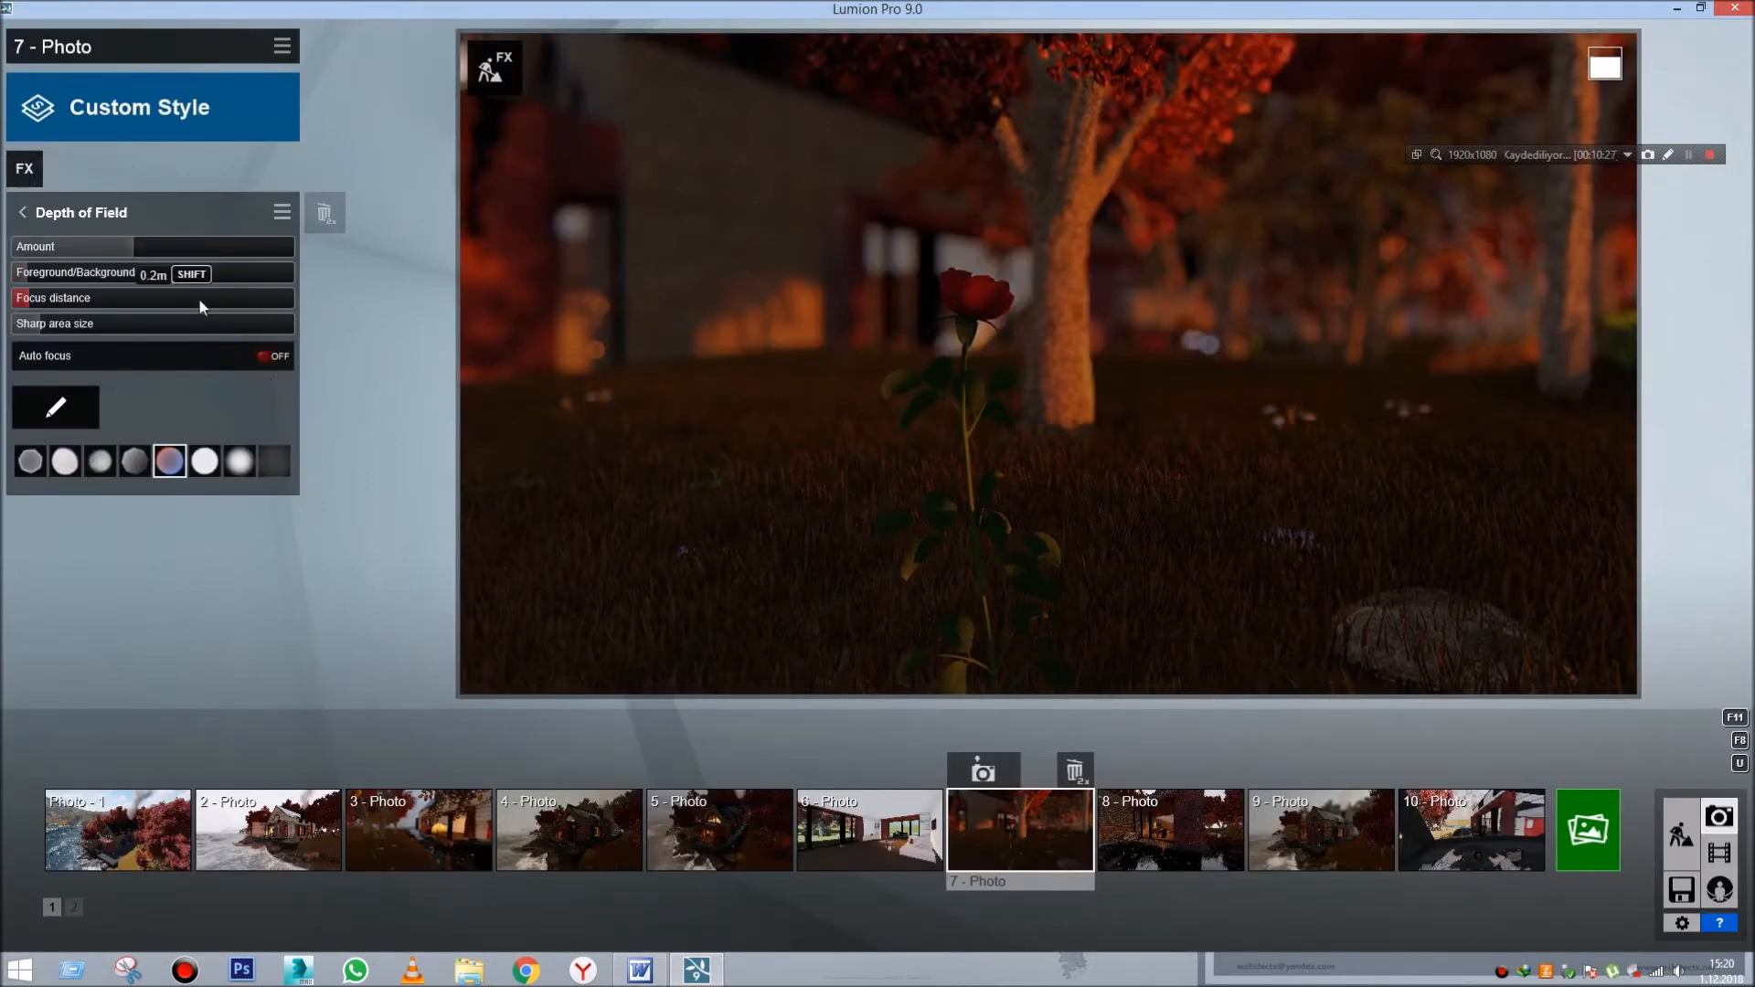
# - Reframe photo 7 farther from the rose and refocus its Depth of Field at about 0.8 m with a higher amount
pyautogui.click(132, 242)
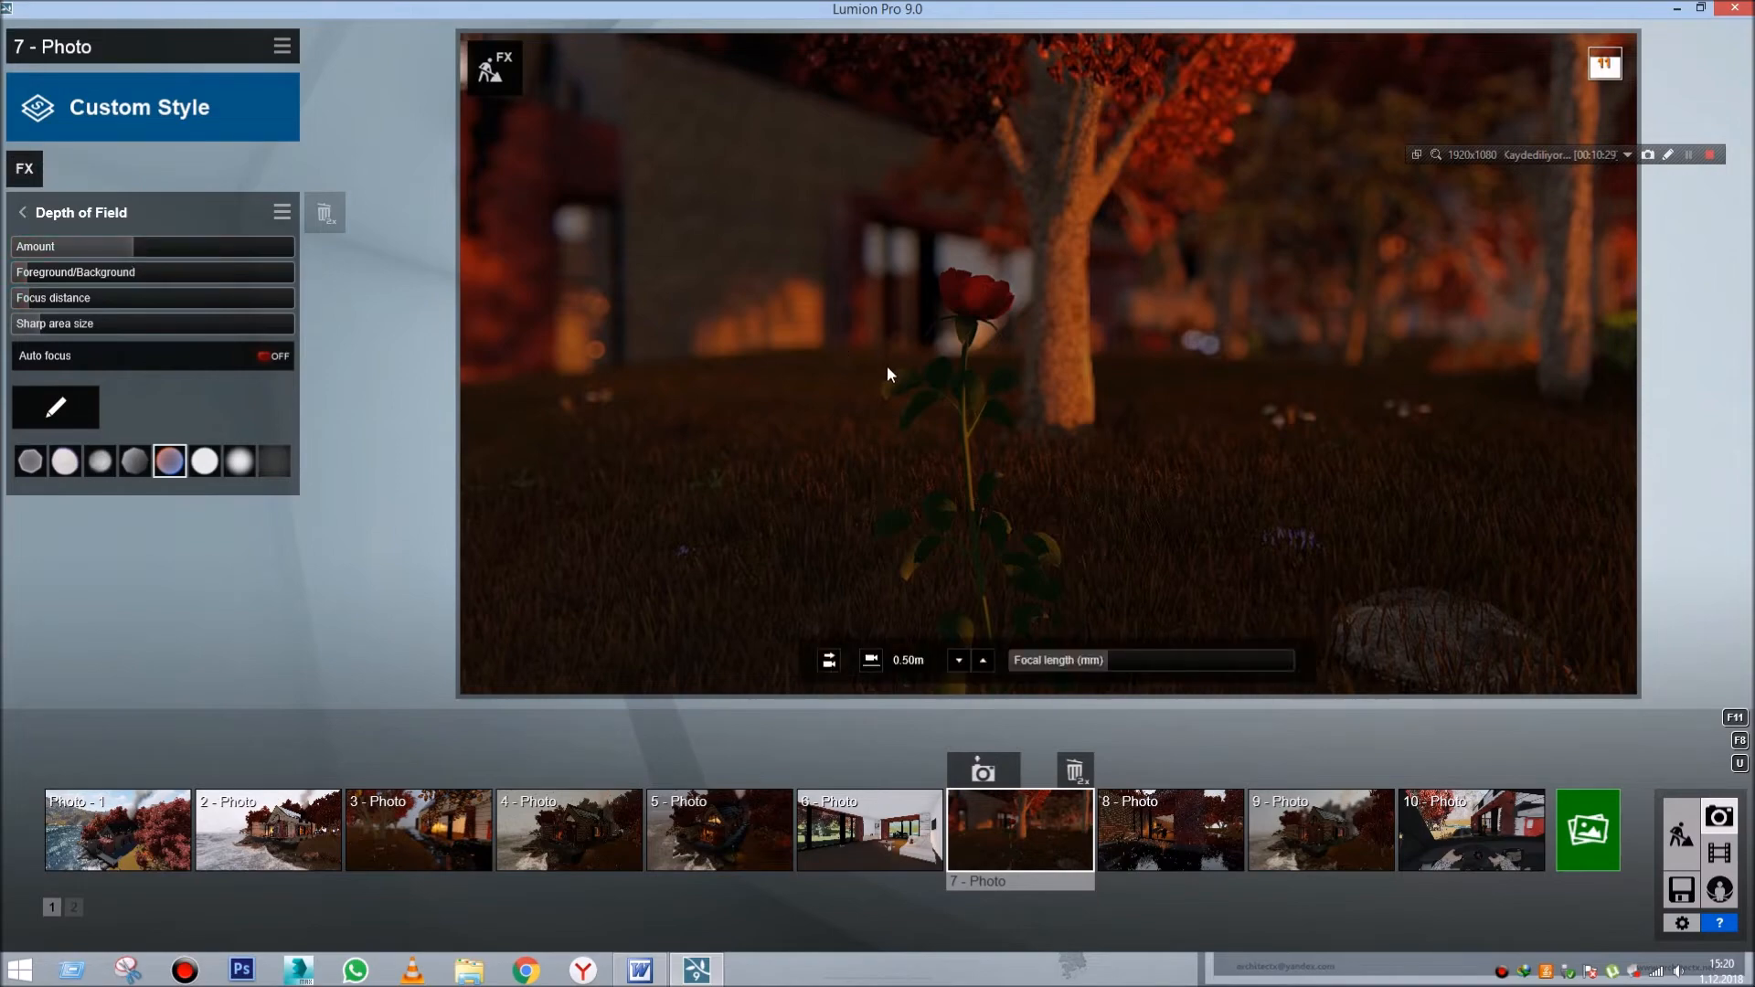
pyautogui.scroll(5, 887, 369)
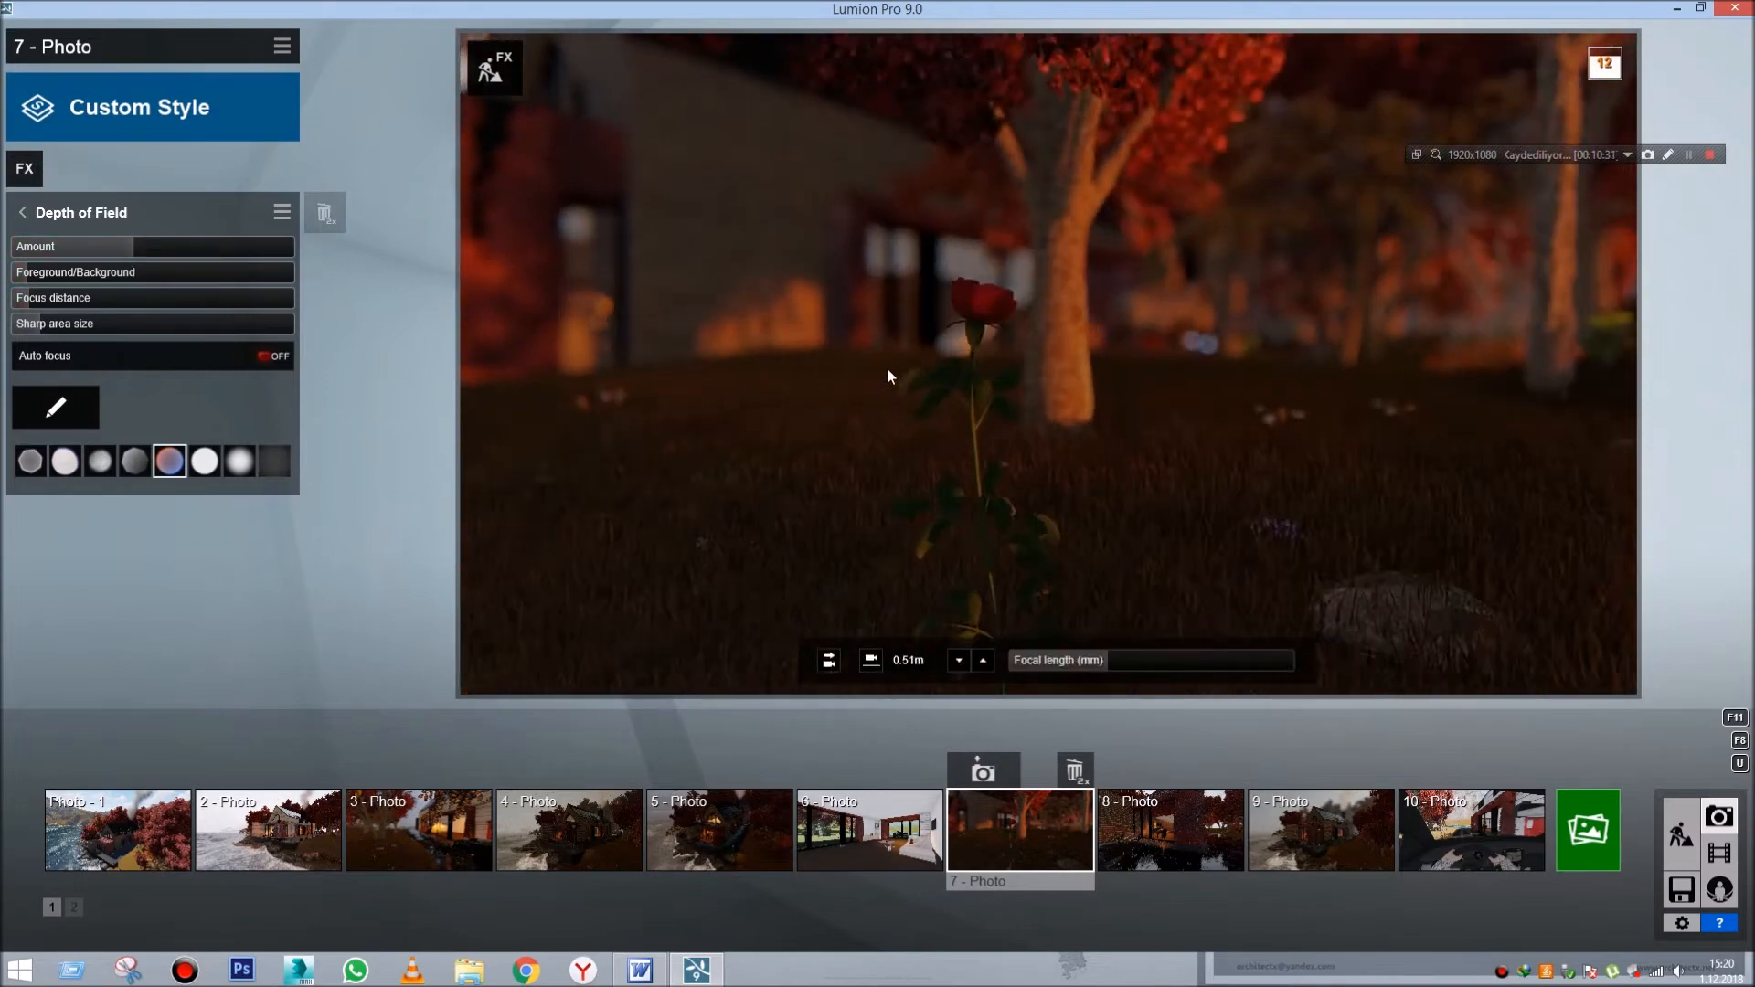
pyautogui.scroll(3, 892, 375)
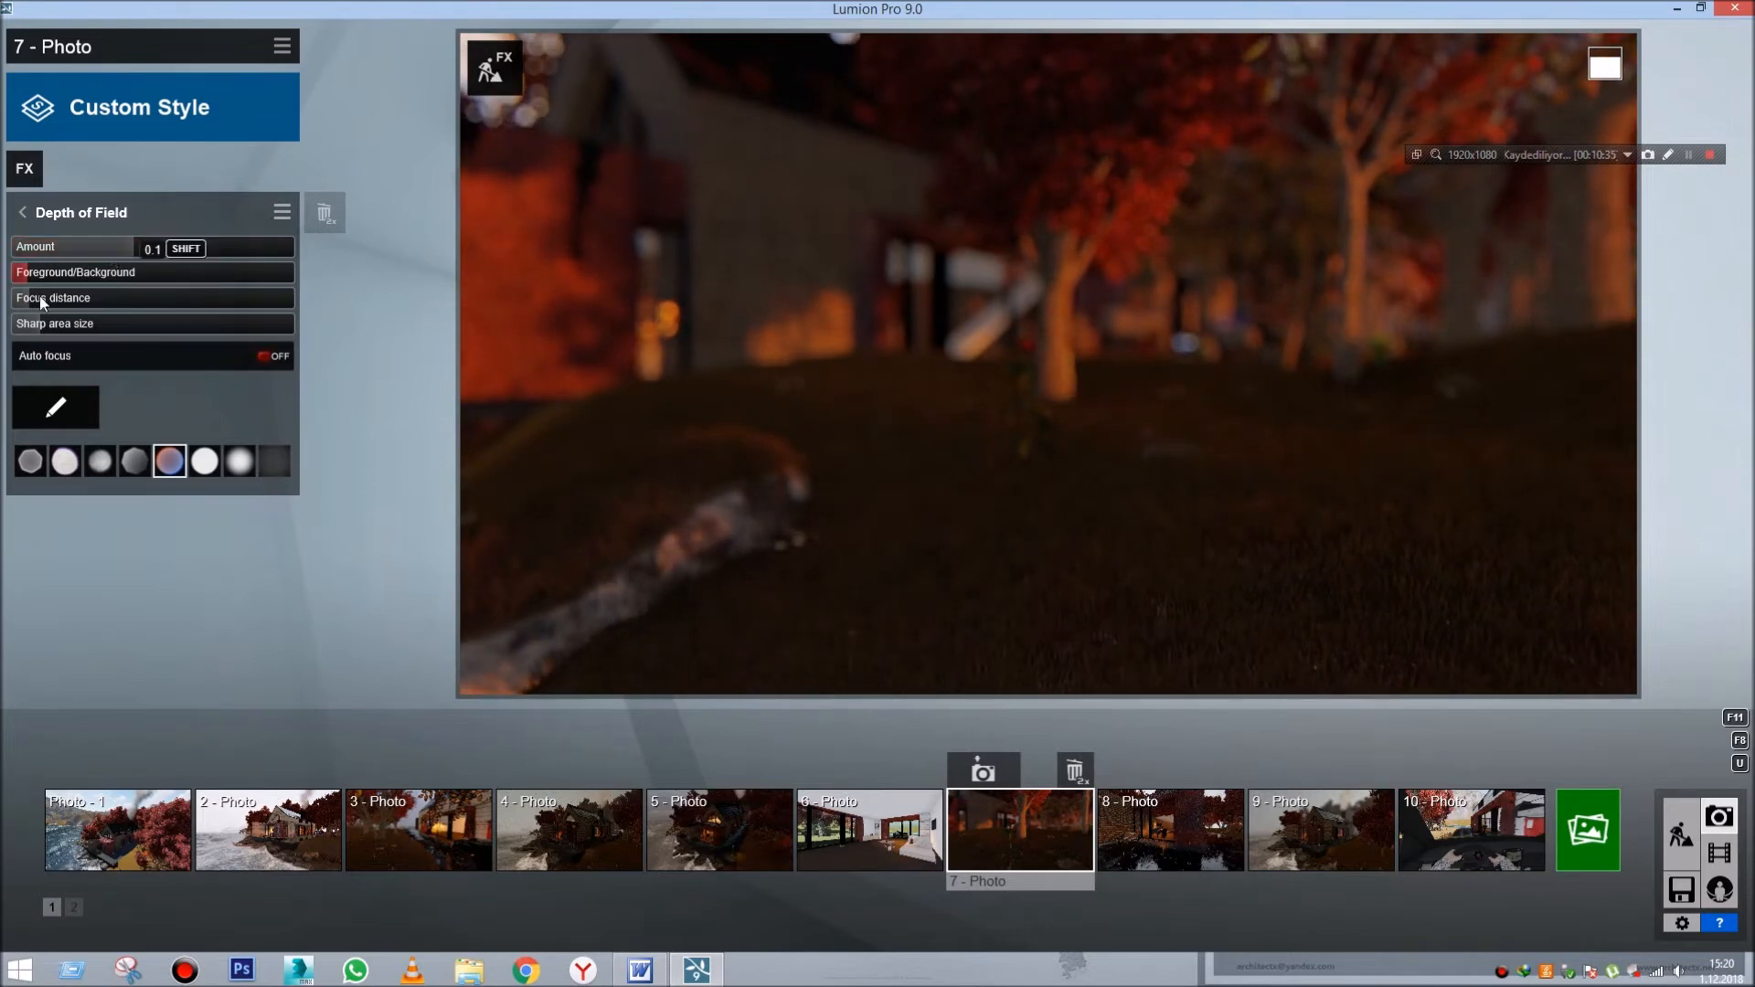
pyautogui.moveTo(33, 302); pyautogui.dragTo(39, 298)
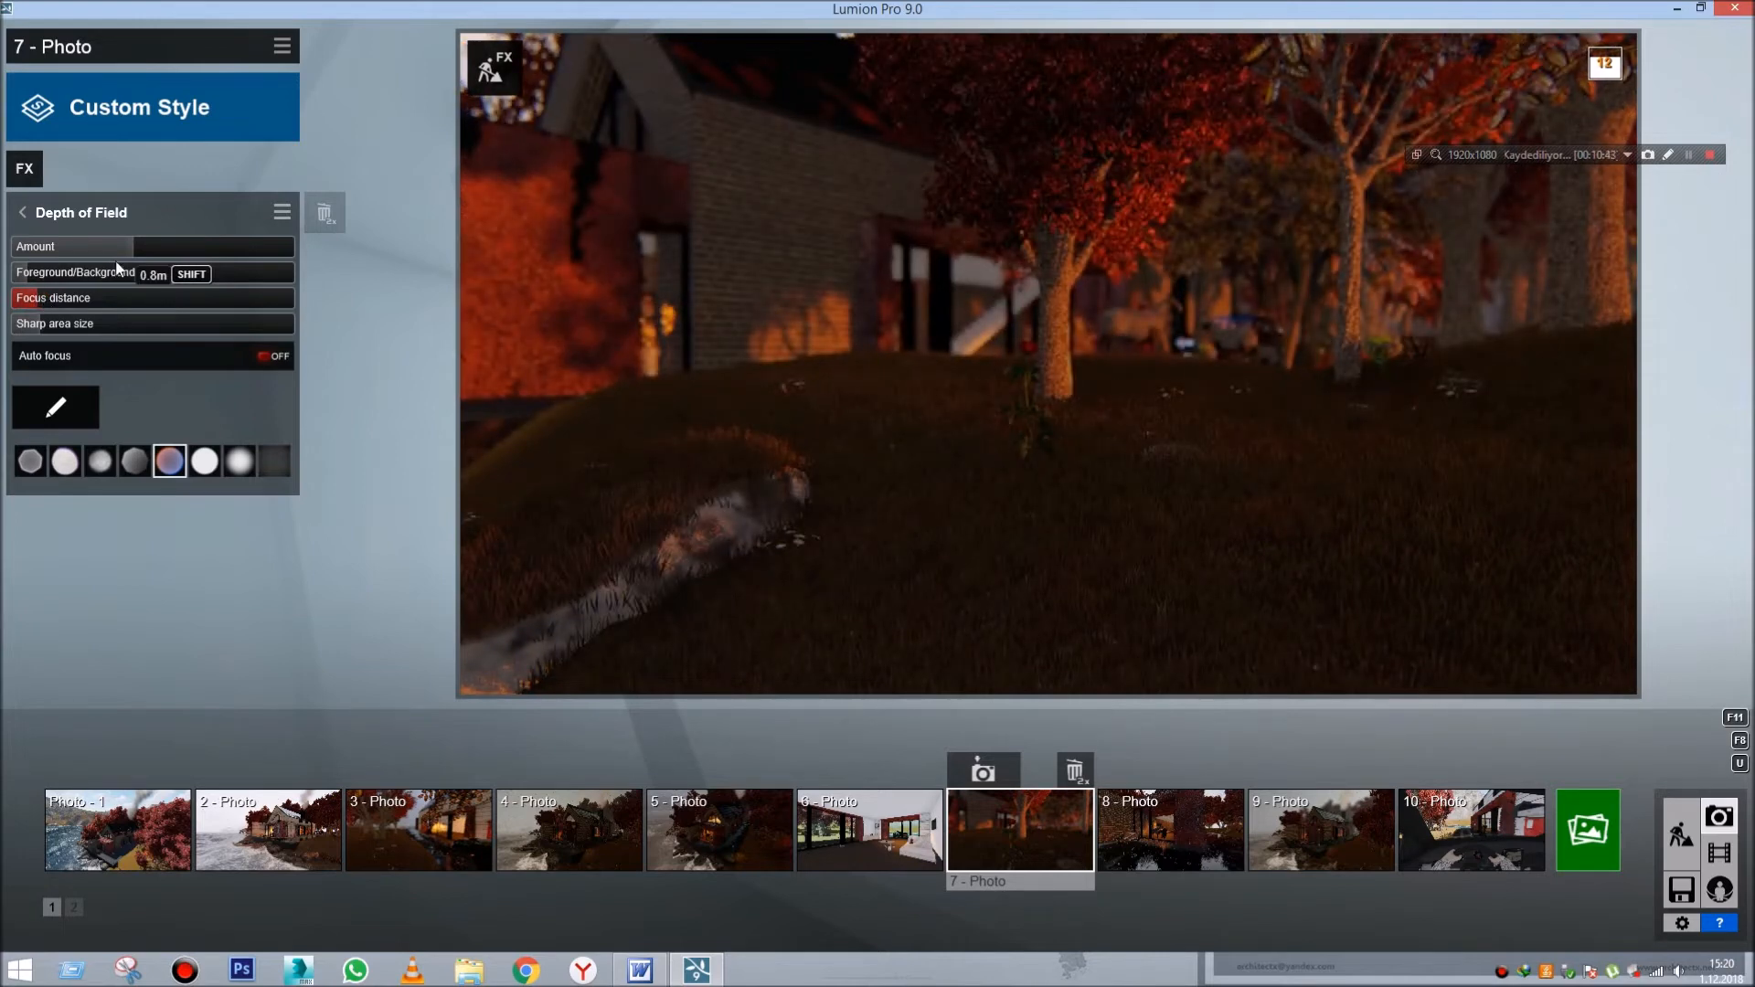
pyautogui.moveTo(169, 248)
pyautogui.mouseDown()
pyautogui.moveTo(199, 248)
pyautogui.moveTo(165, 254)
pyautogui.mouseUp()
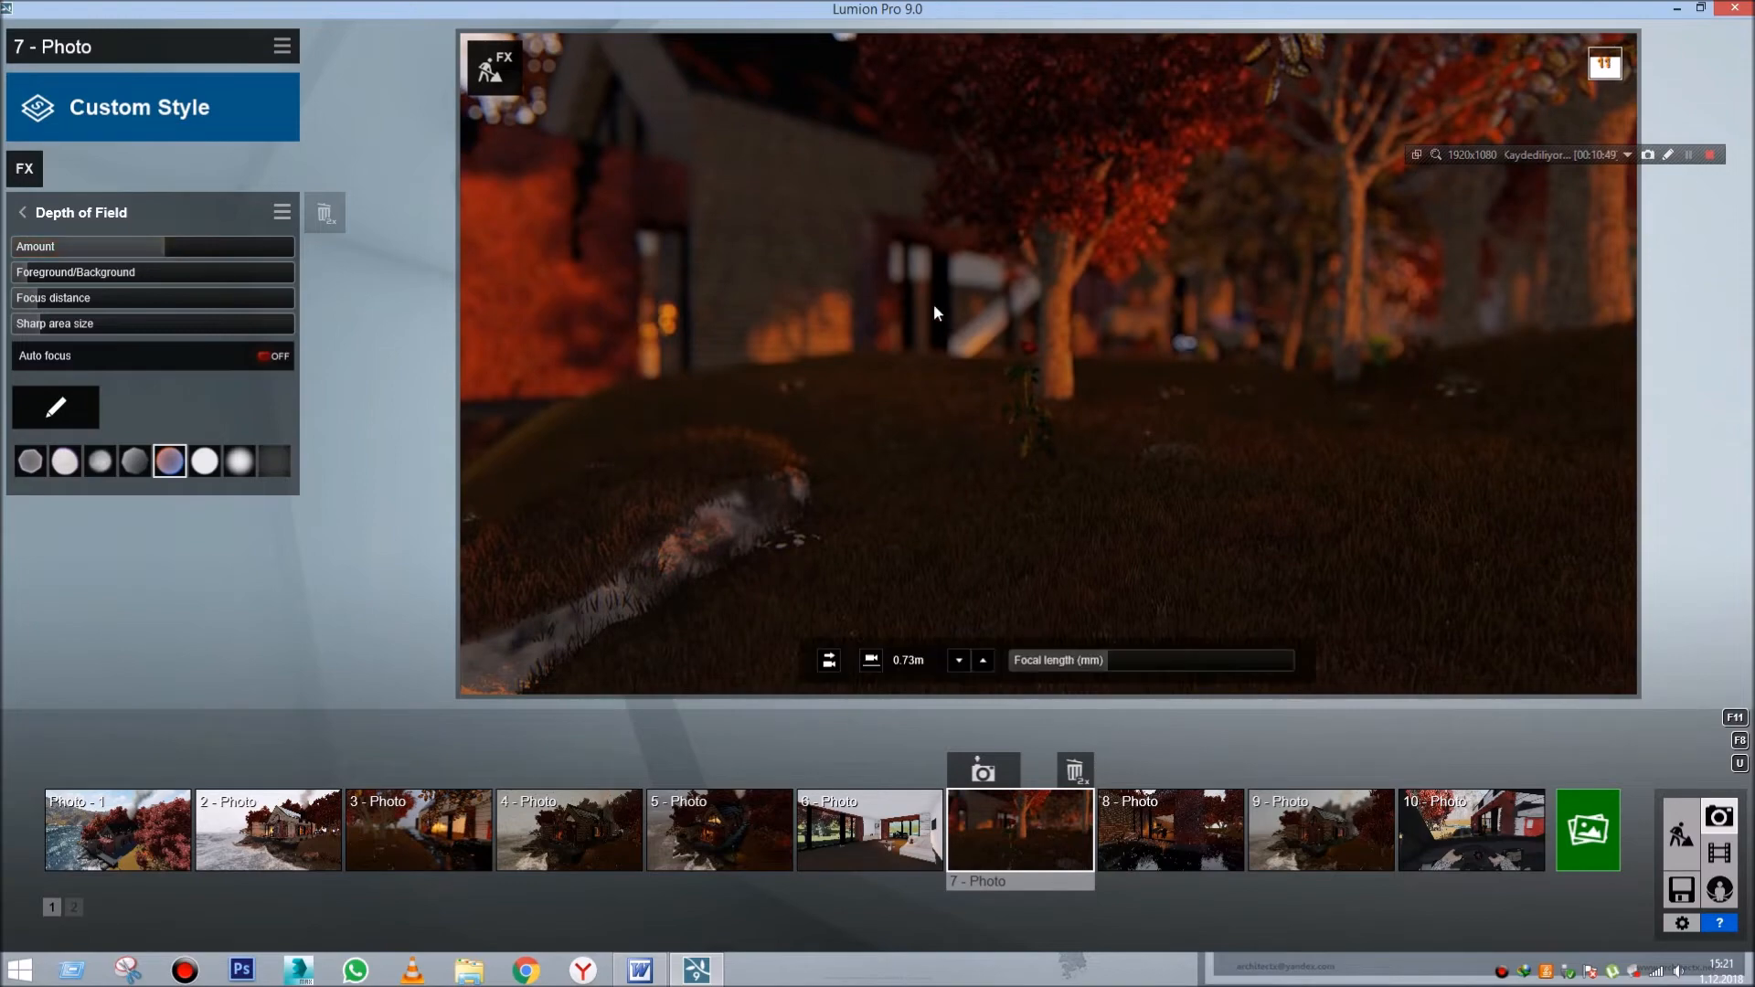
# - Tighten photo 7's framing with a longer focal length, and set its Depth of Field amount to about 75 and focus distance to about 1.6 m
pyautogui.press('w')
pyautogui.press('s')
pyautogui.press('s')
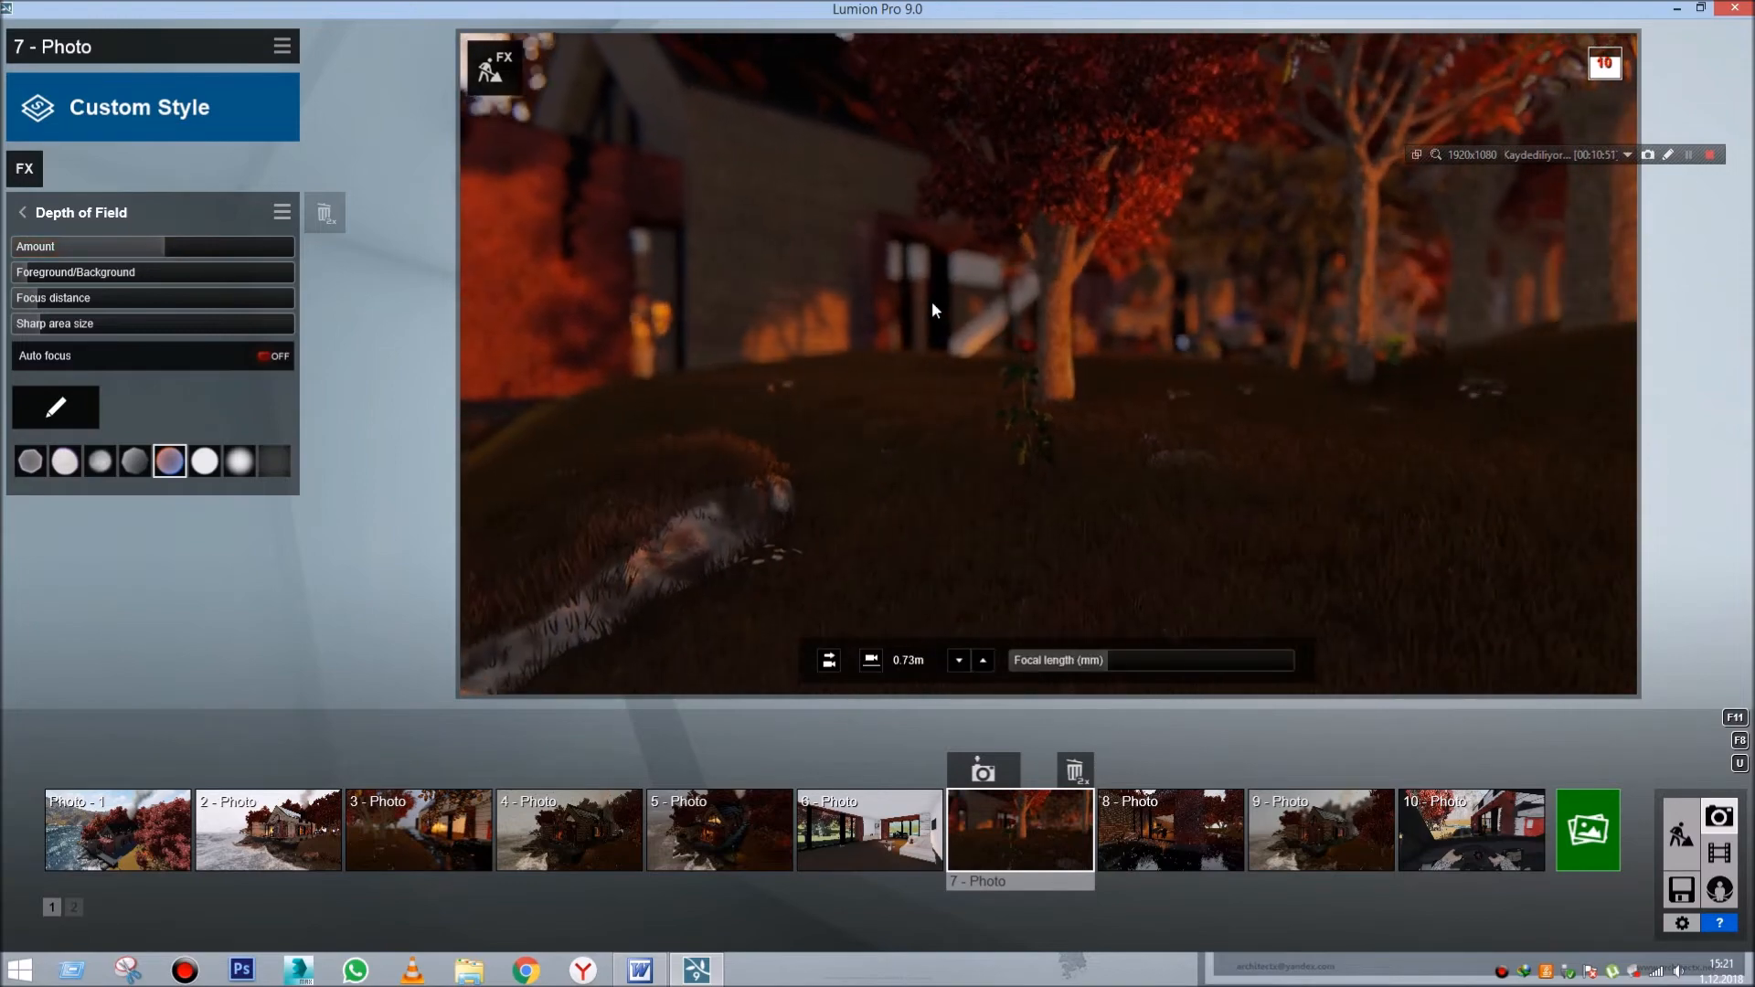
pyautogui.moveTo(1094, 654); pyautogui.dragTo(1139, 655)
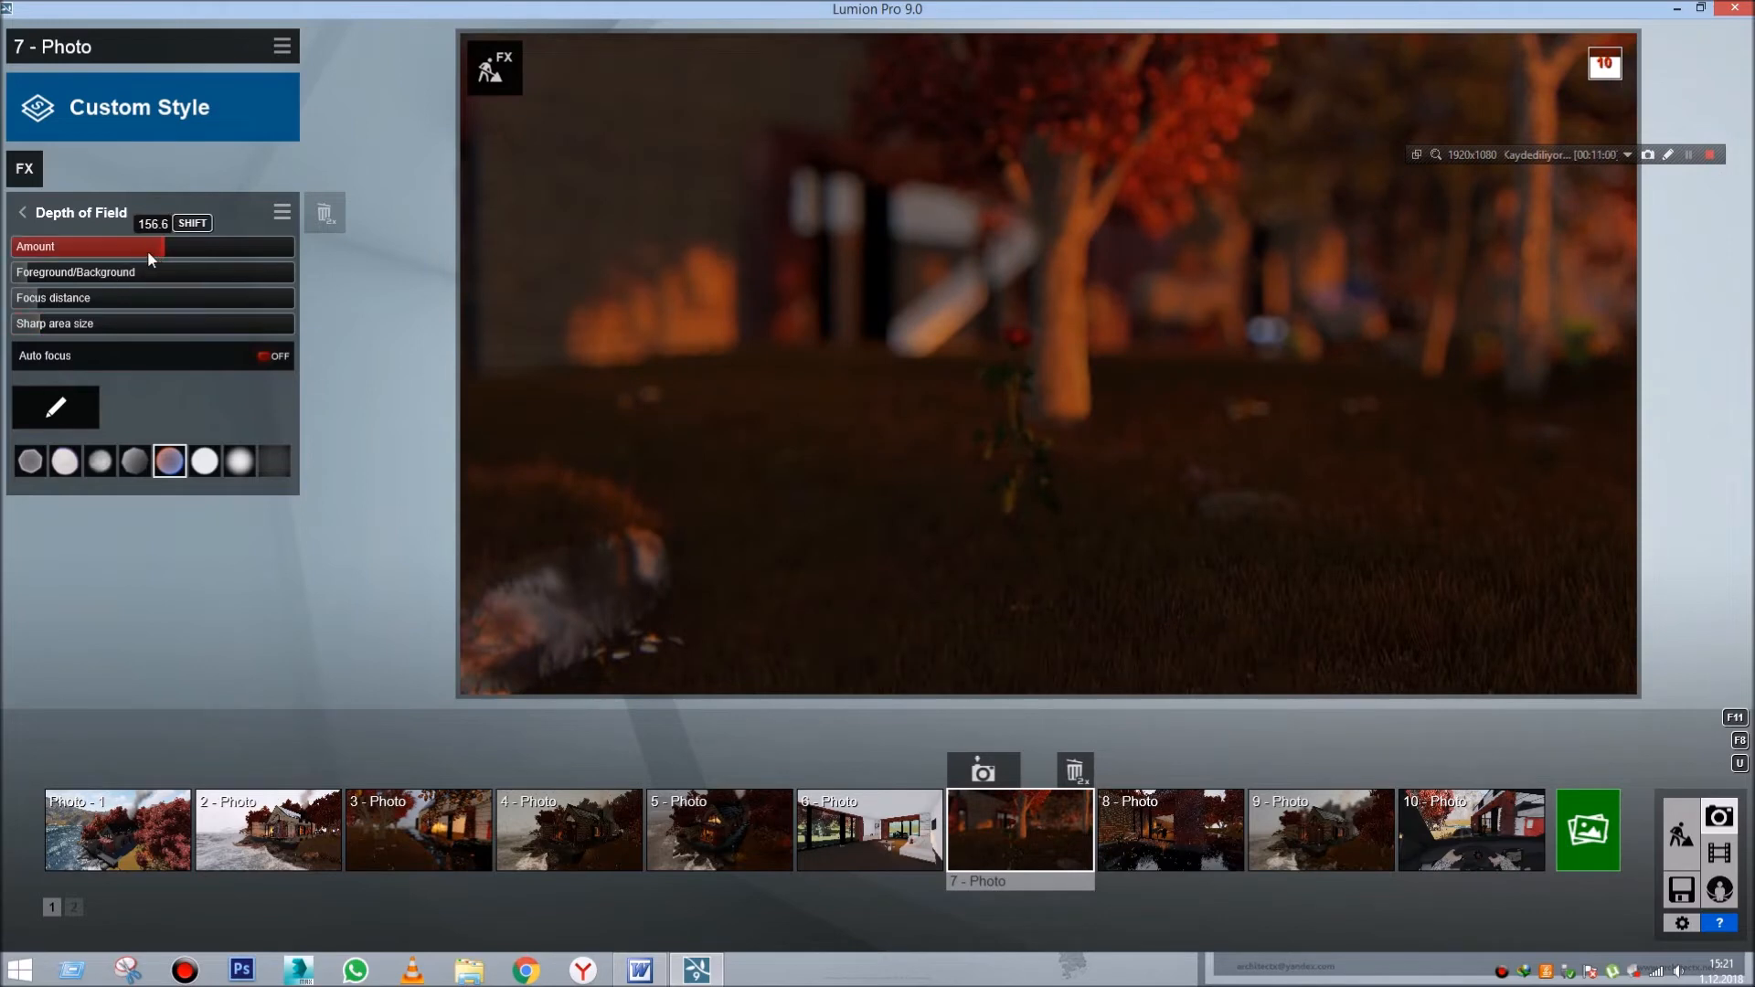
pyautogui.moveTo(141, 251); pyautogui.dragTo(132, 250)
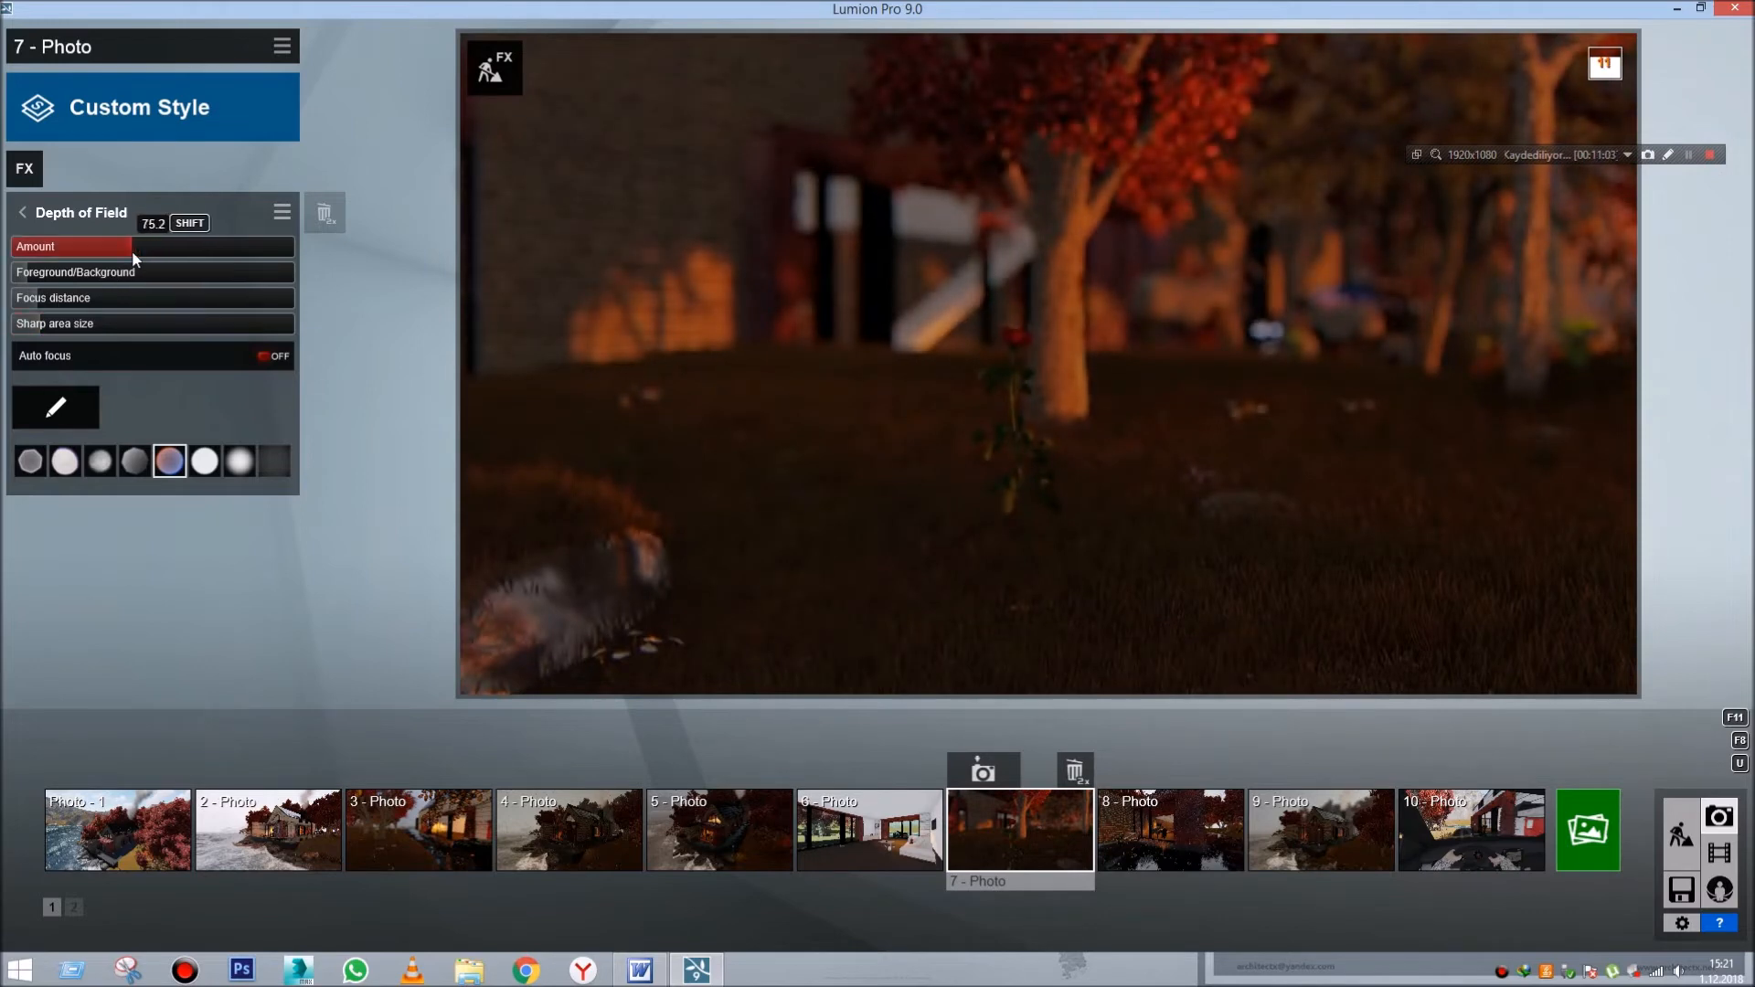
pyautogui.moveTo(36, 294)
pyautogui.mouseDown()
pyautogui.moveTo(73, 294)
pyautogui.moveTo(37, 288)
pyautogui.mouseUp()
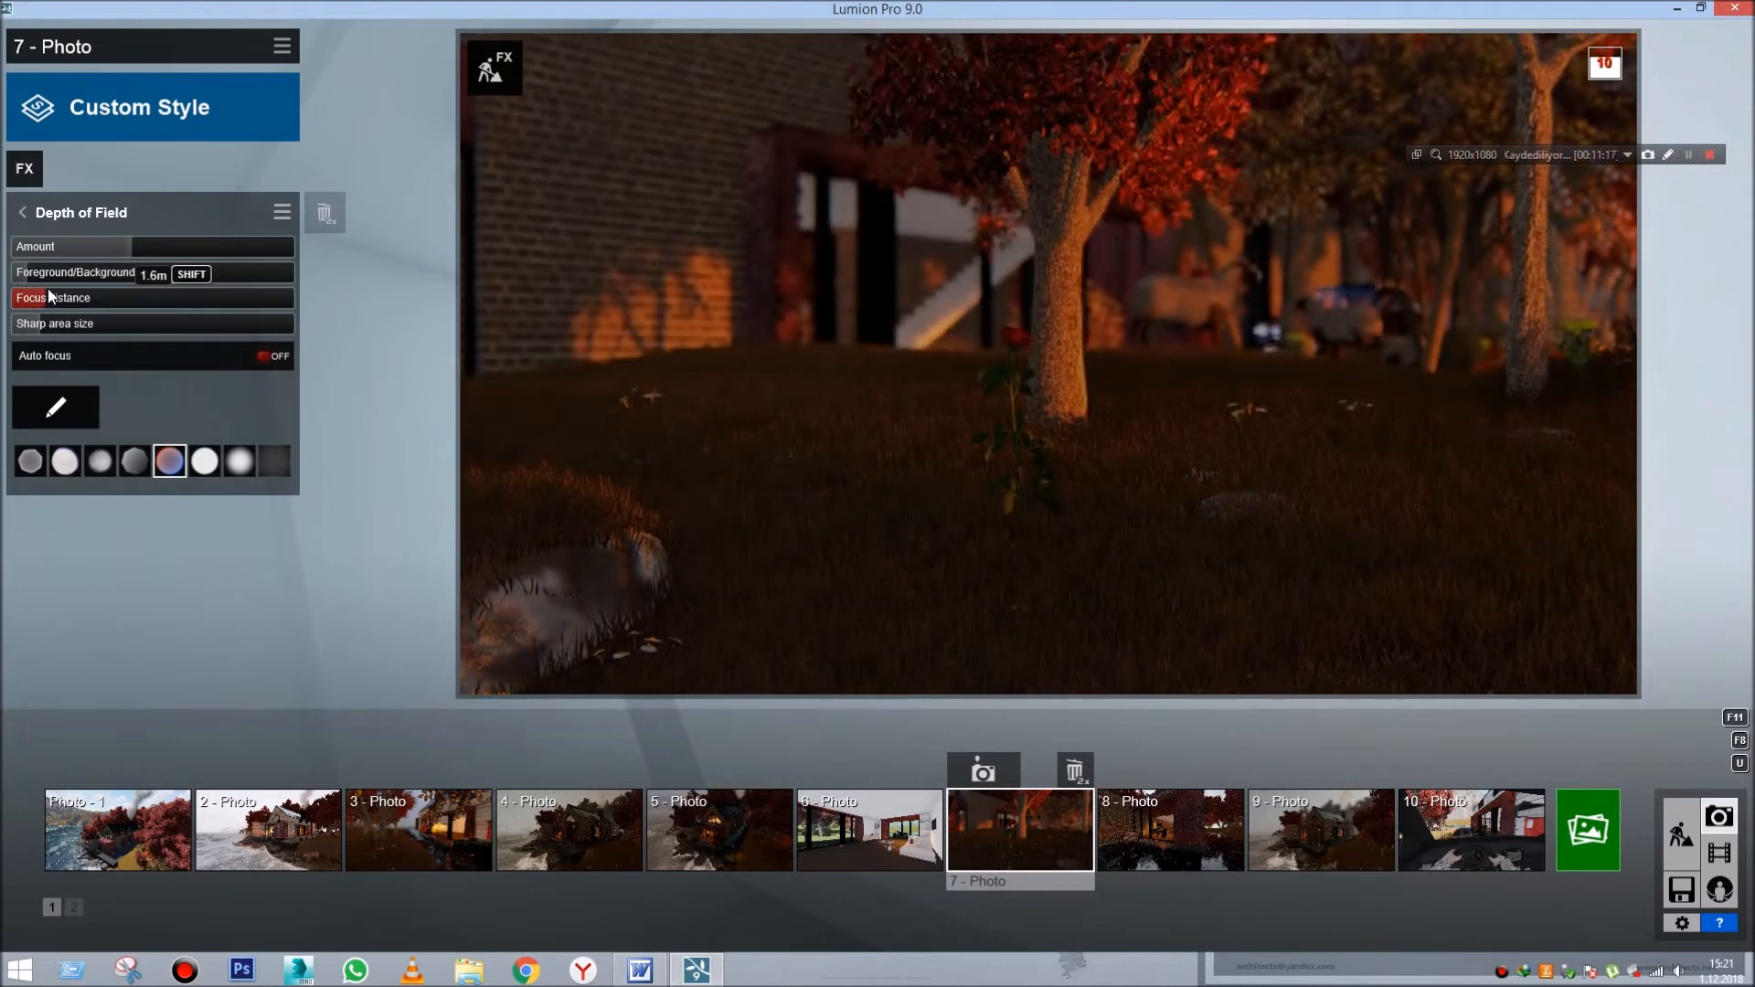
# - Look through photos 8 and 9, and add the Real Skies weather effect to photo 10
pyautogui.click(1194, 839)
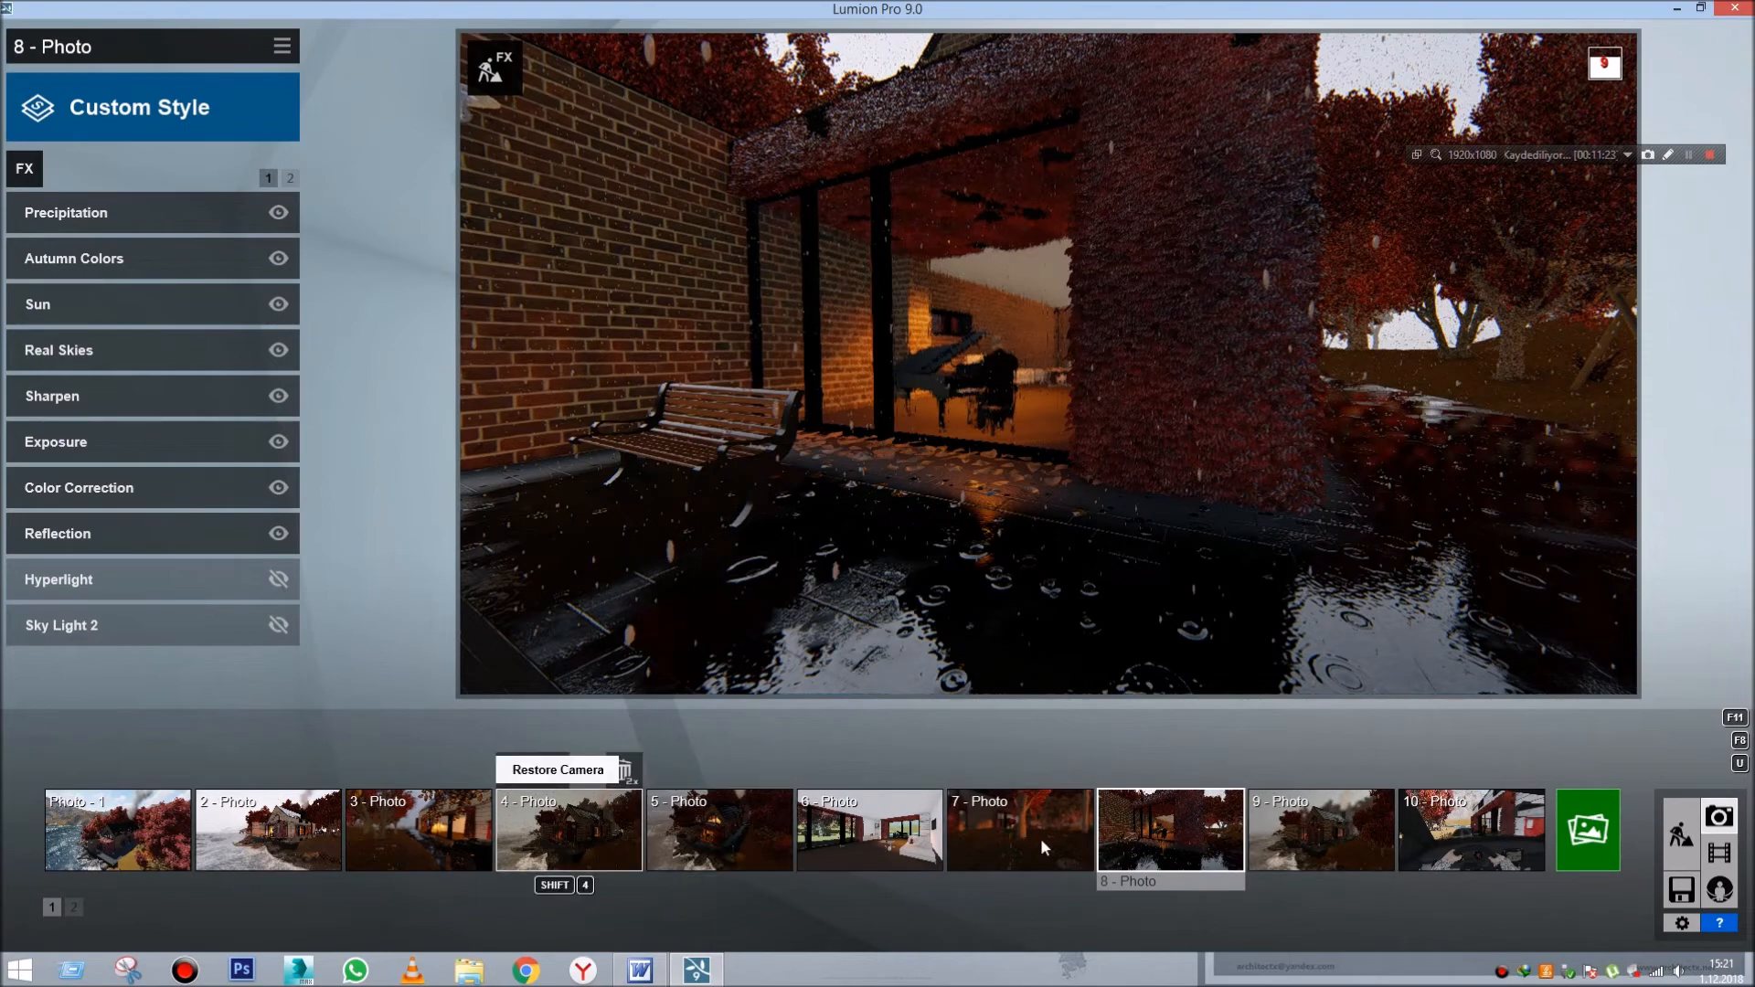
pyautogui.click(1301, 838)
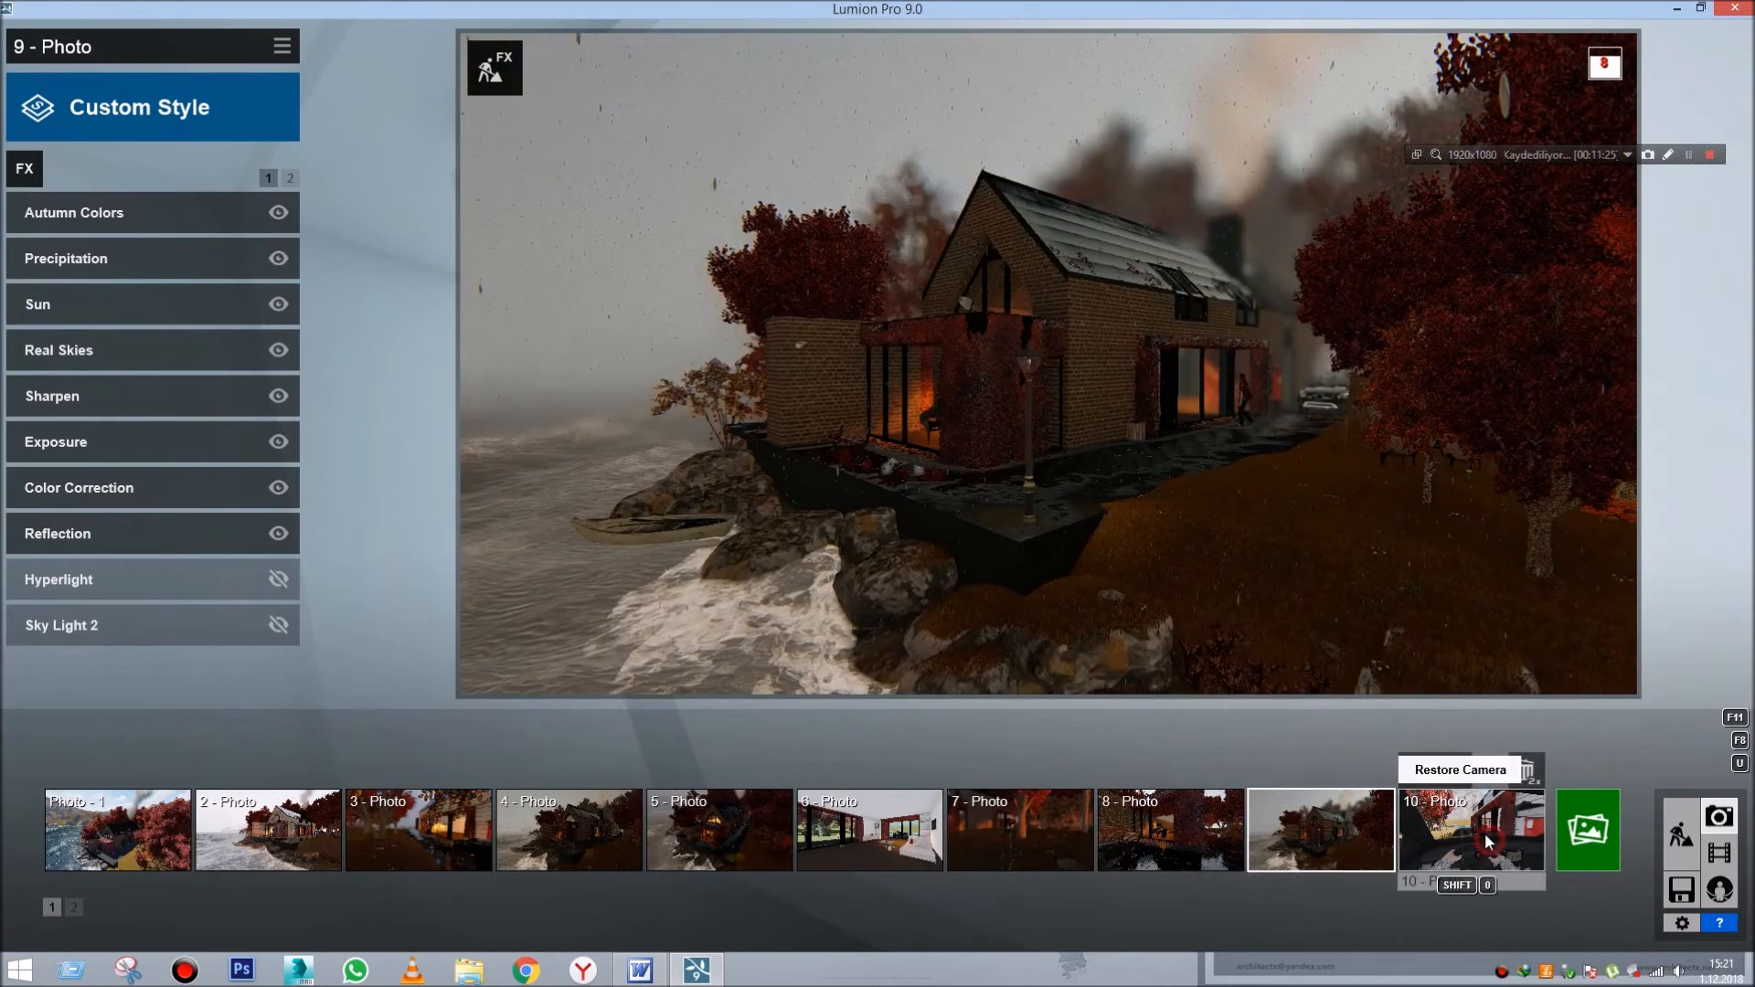
pyautogui.click(1489, 839)
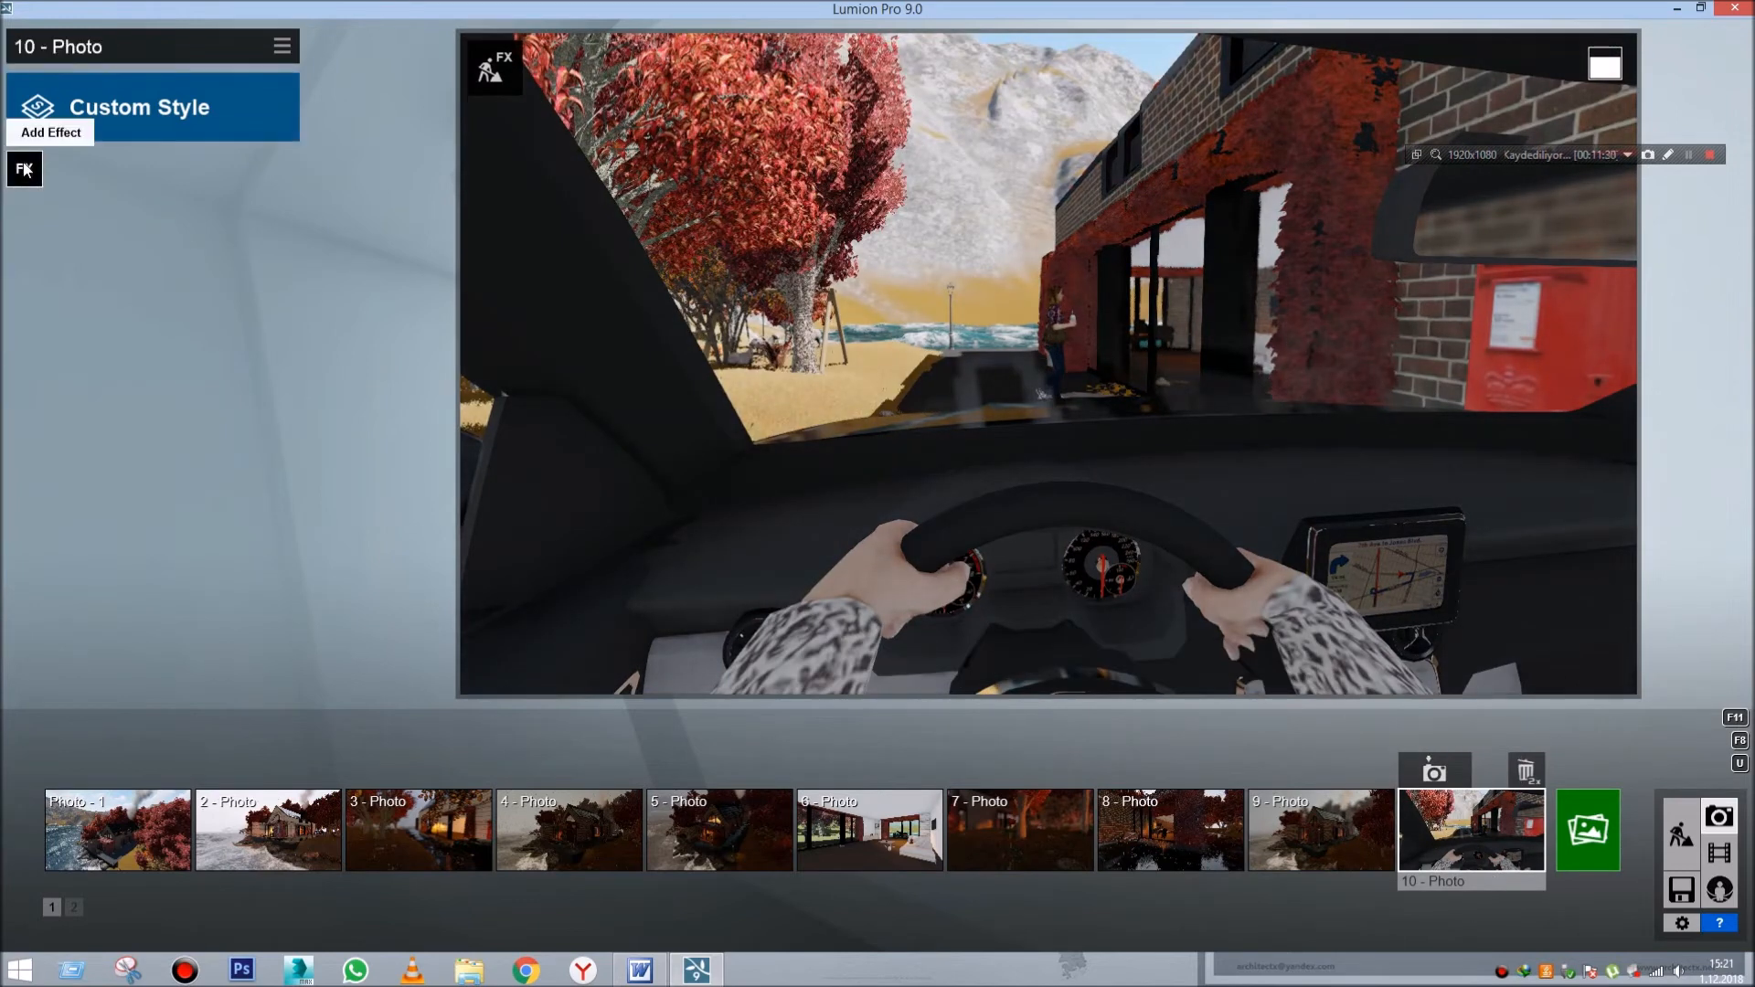
pyautogui.click(25, 169)
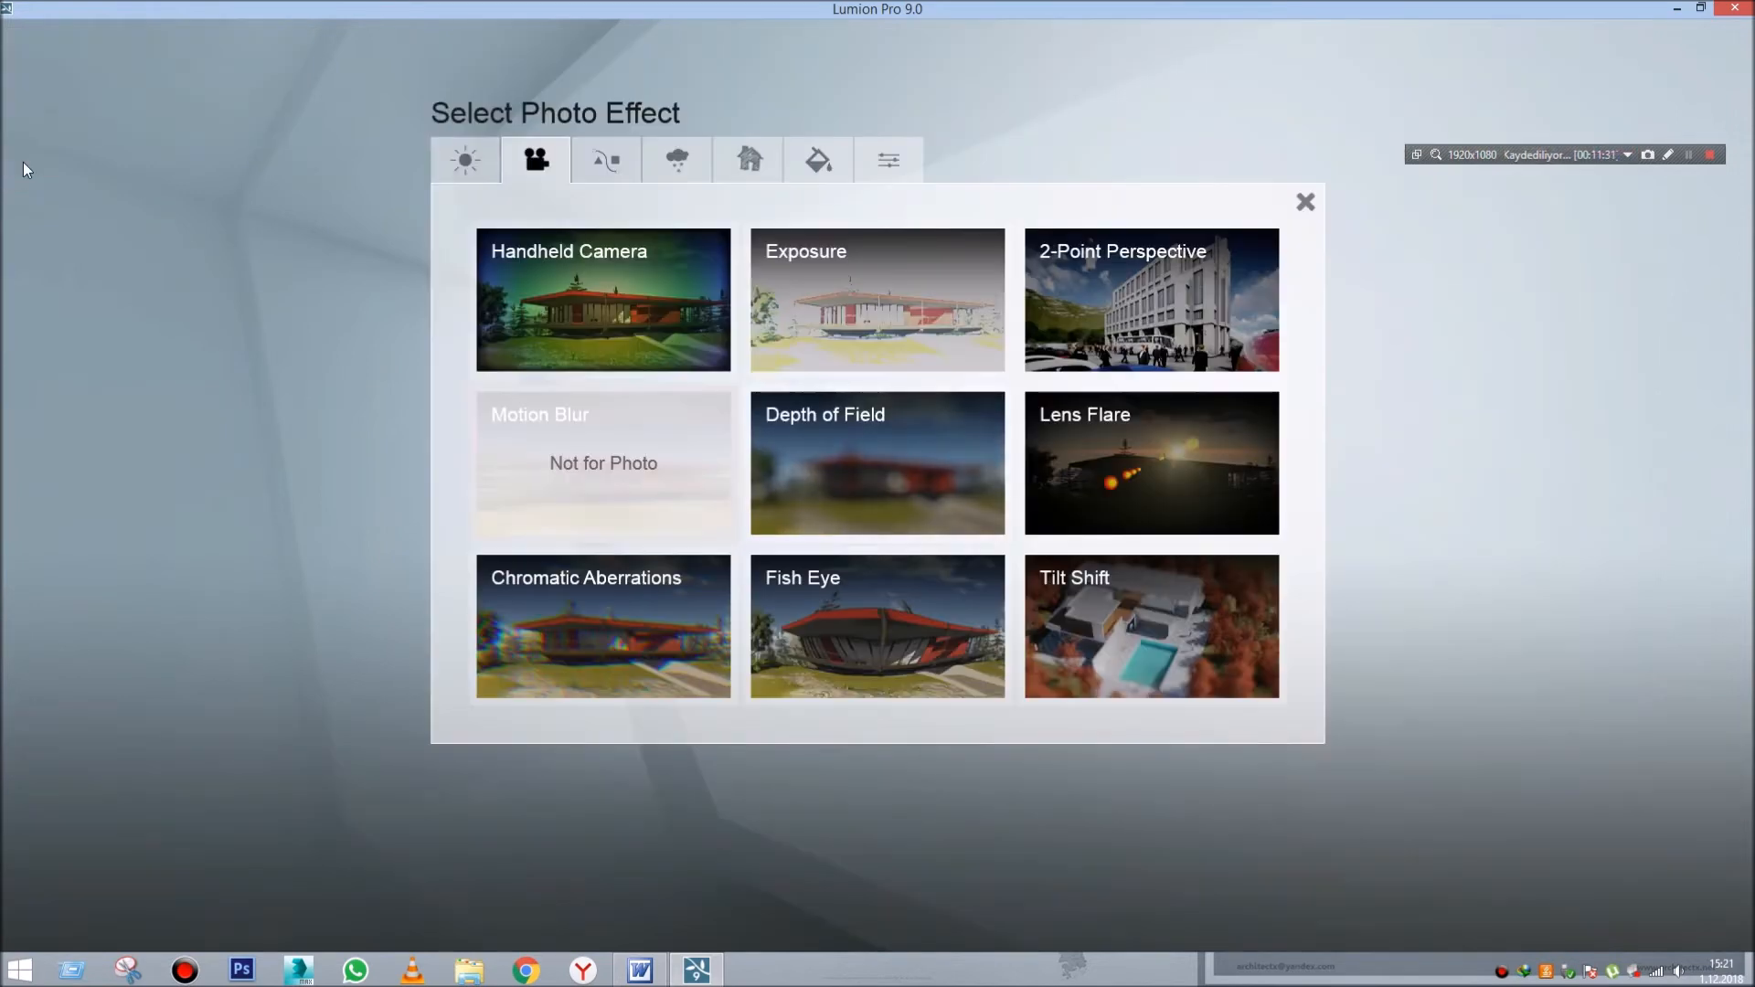
pyautogui.click(479, 168)
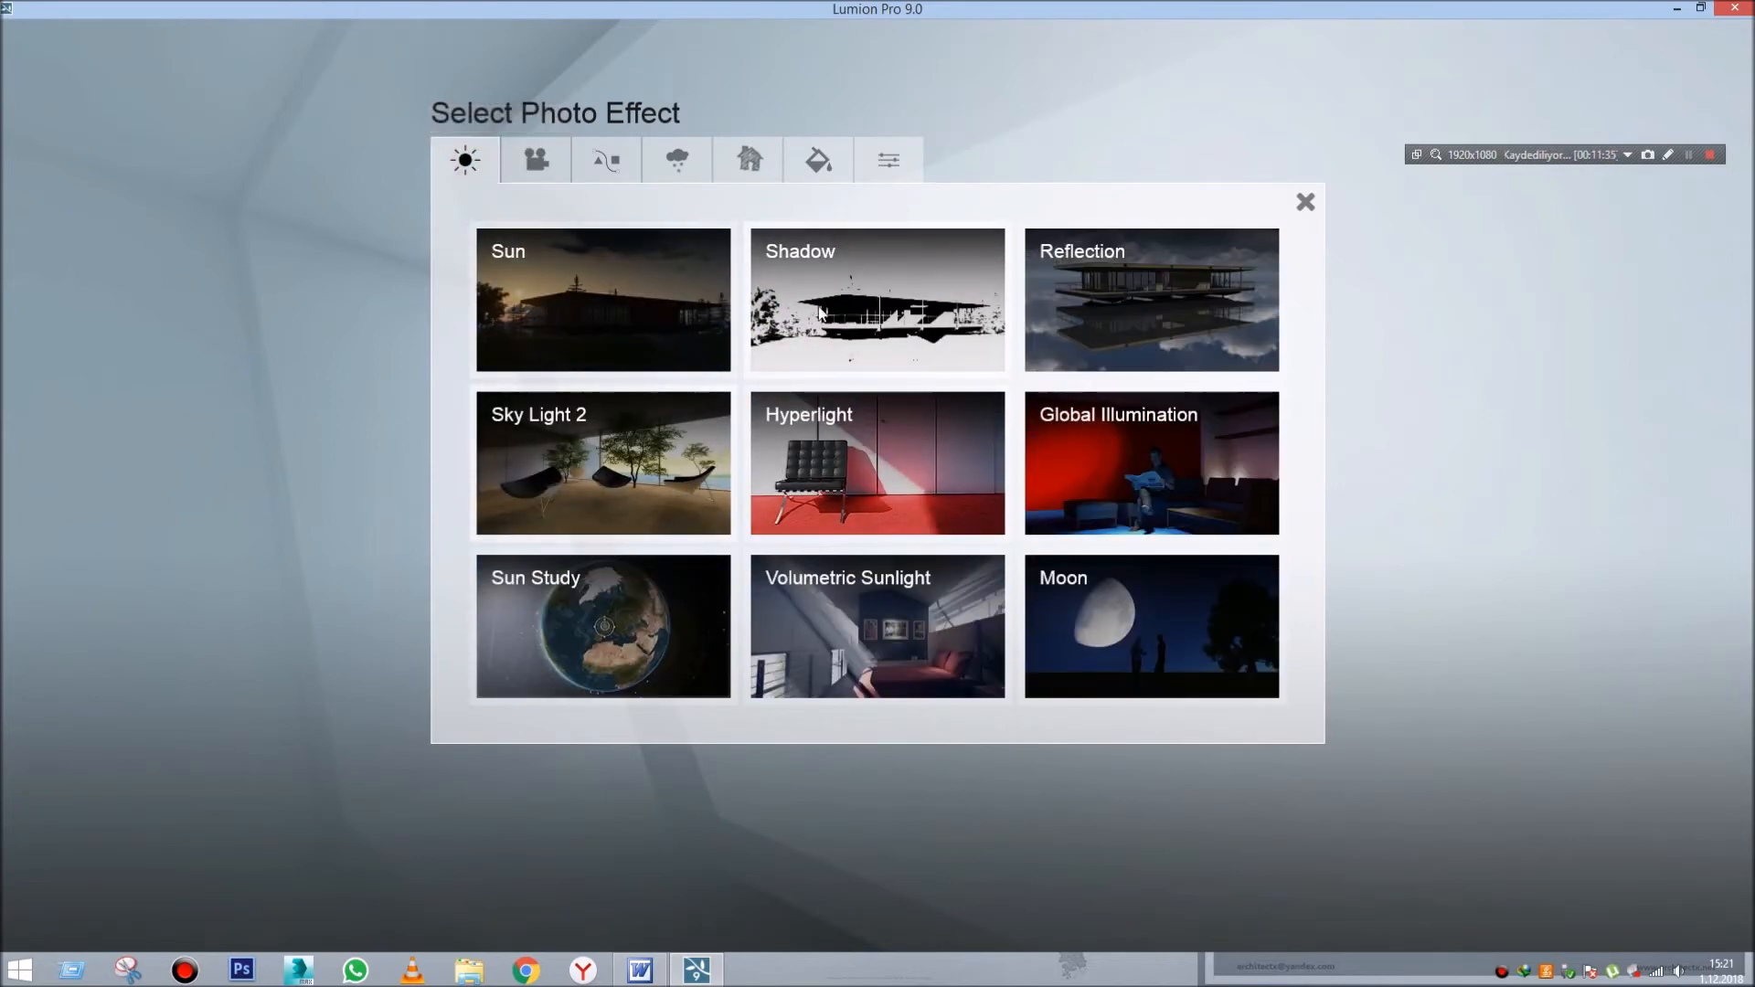
pyautogui.click(676, 160)
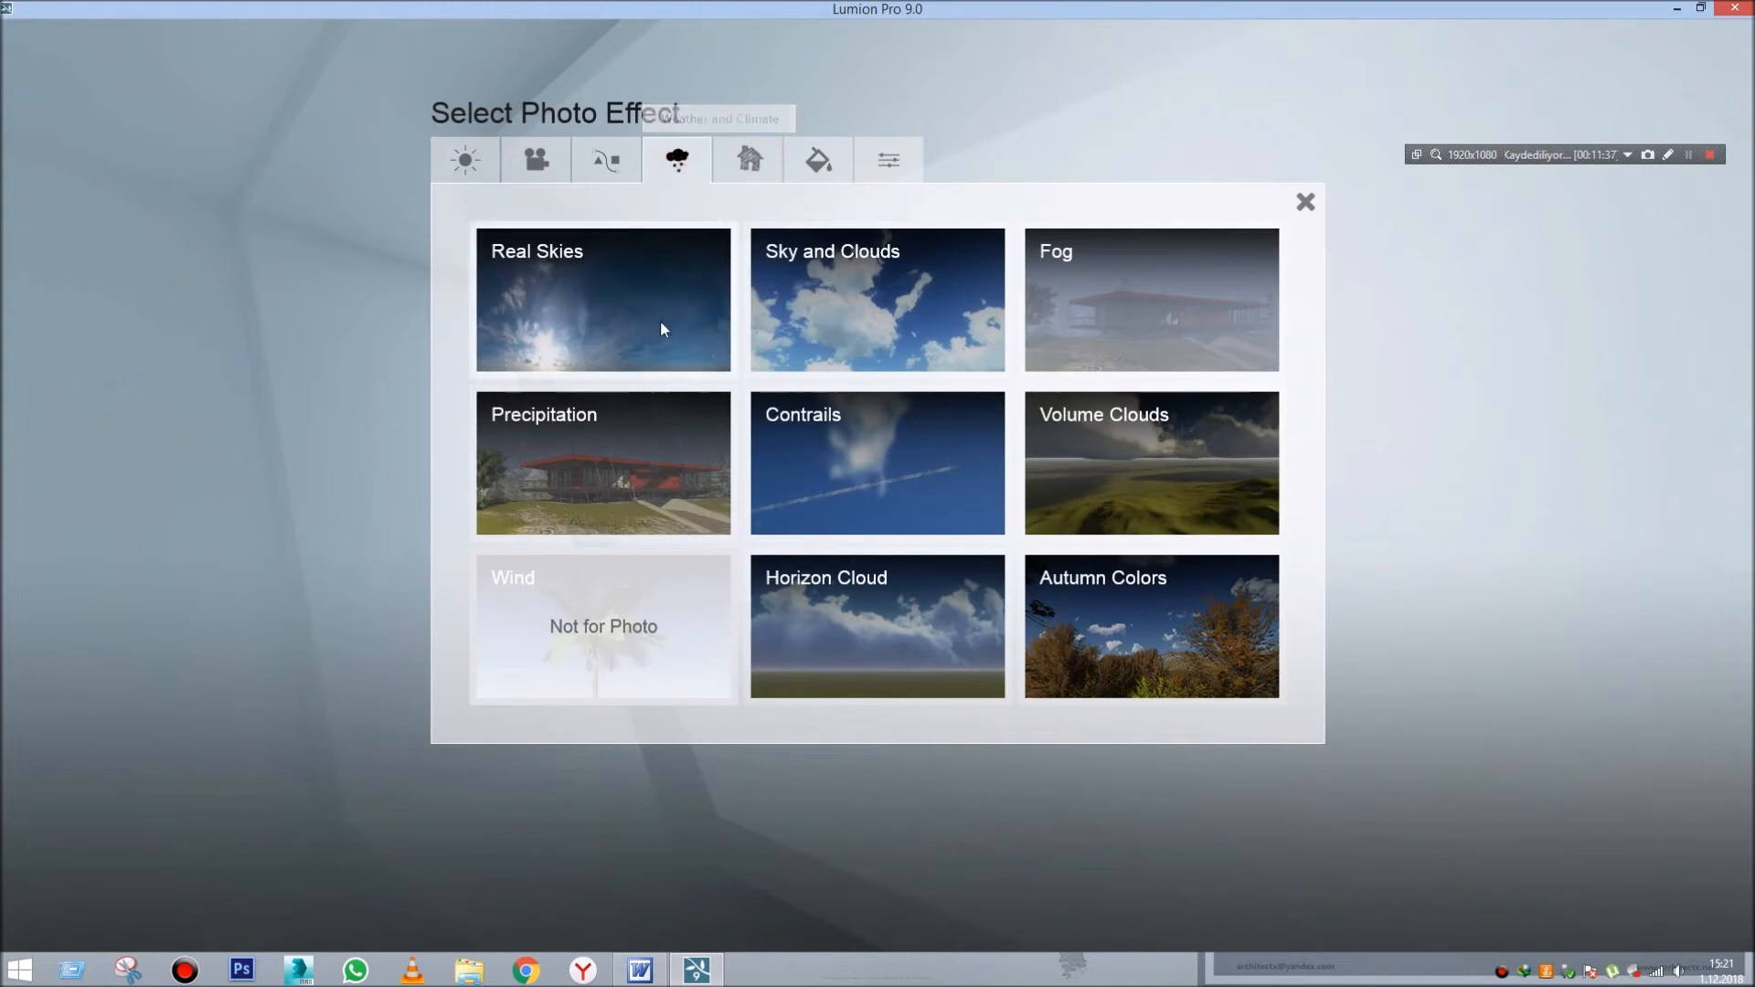
pyautogui.click(526, 282)
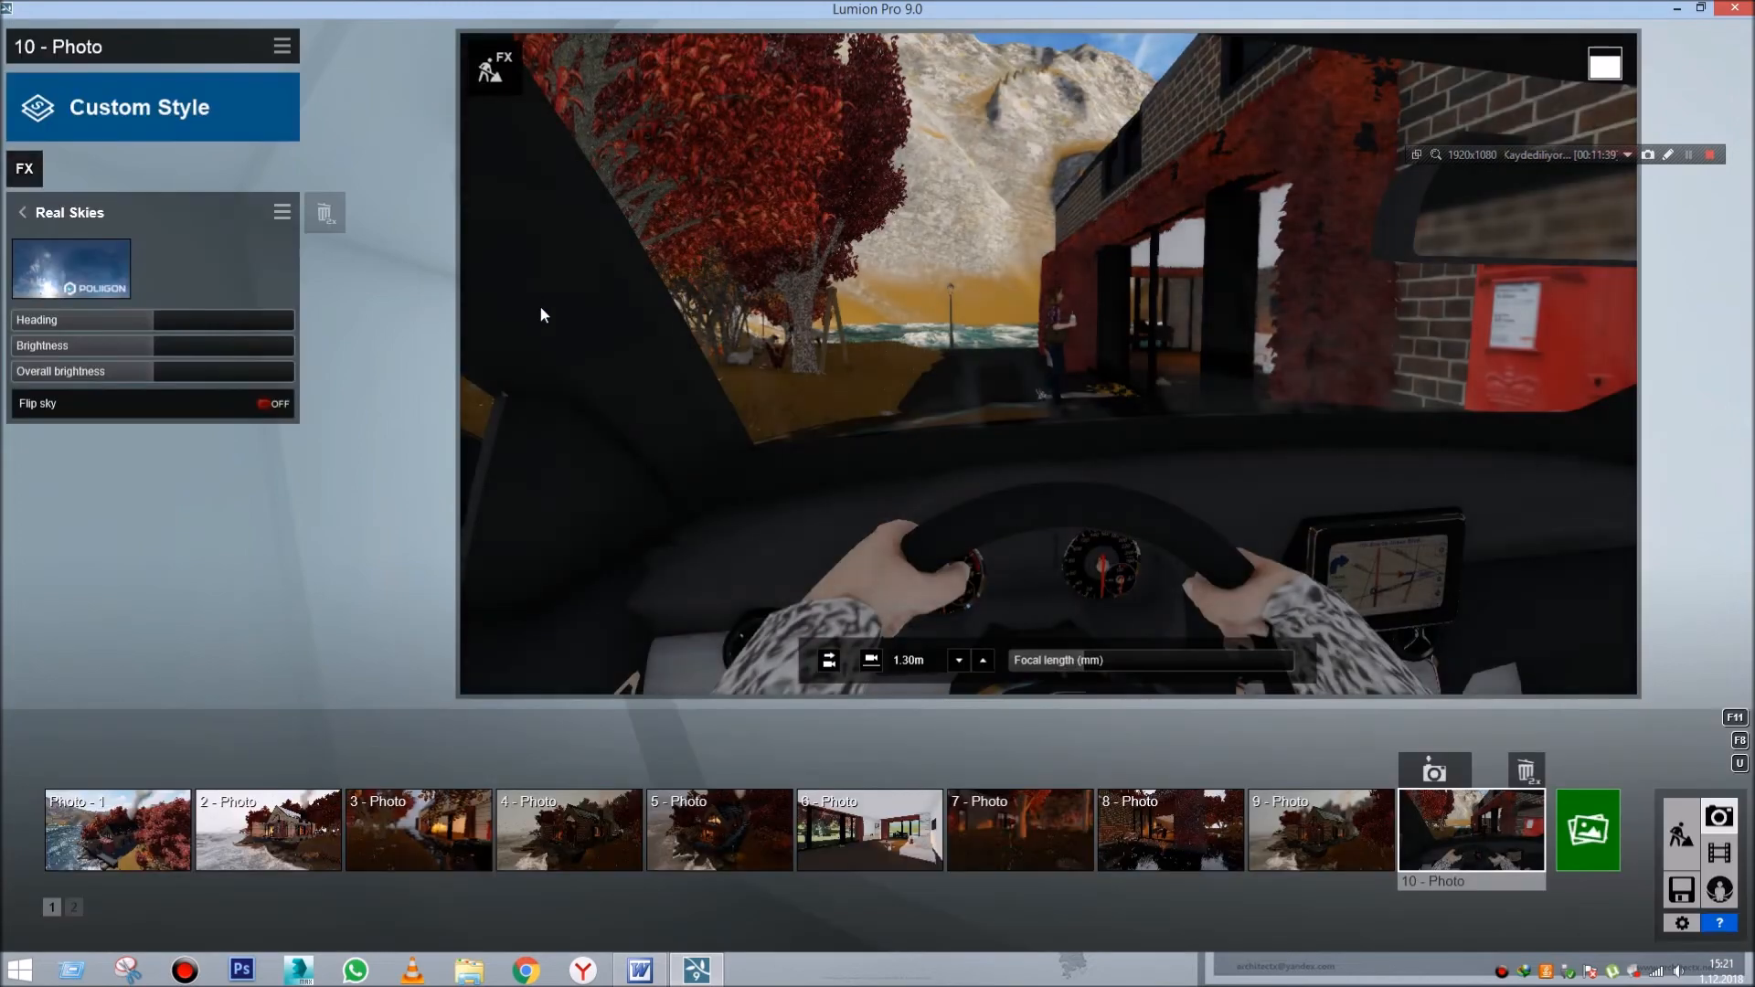
# - Browse the Real Skies categories and apply the second Evening sky to photo 10
pyautogui.click(107, 289)
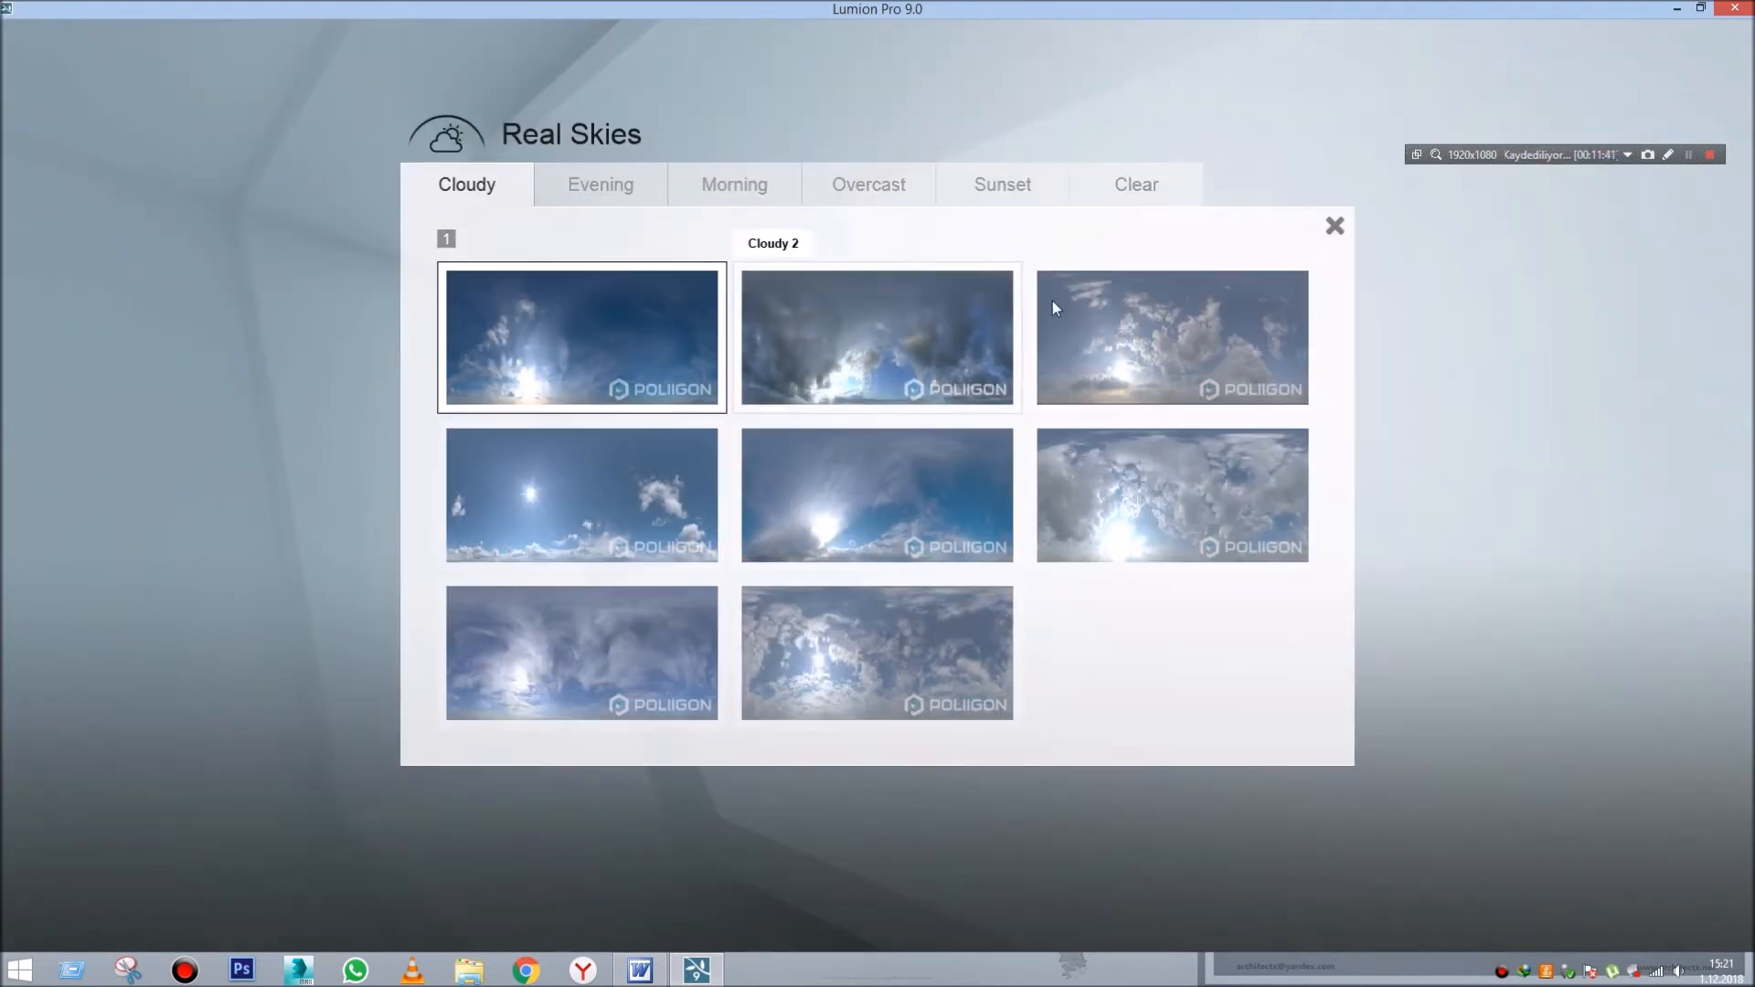
pyautogui.click(1136, 185)
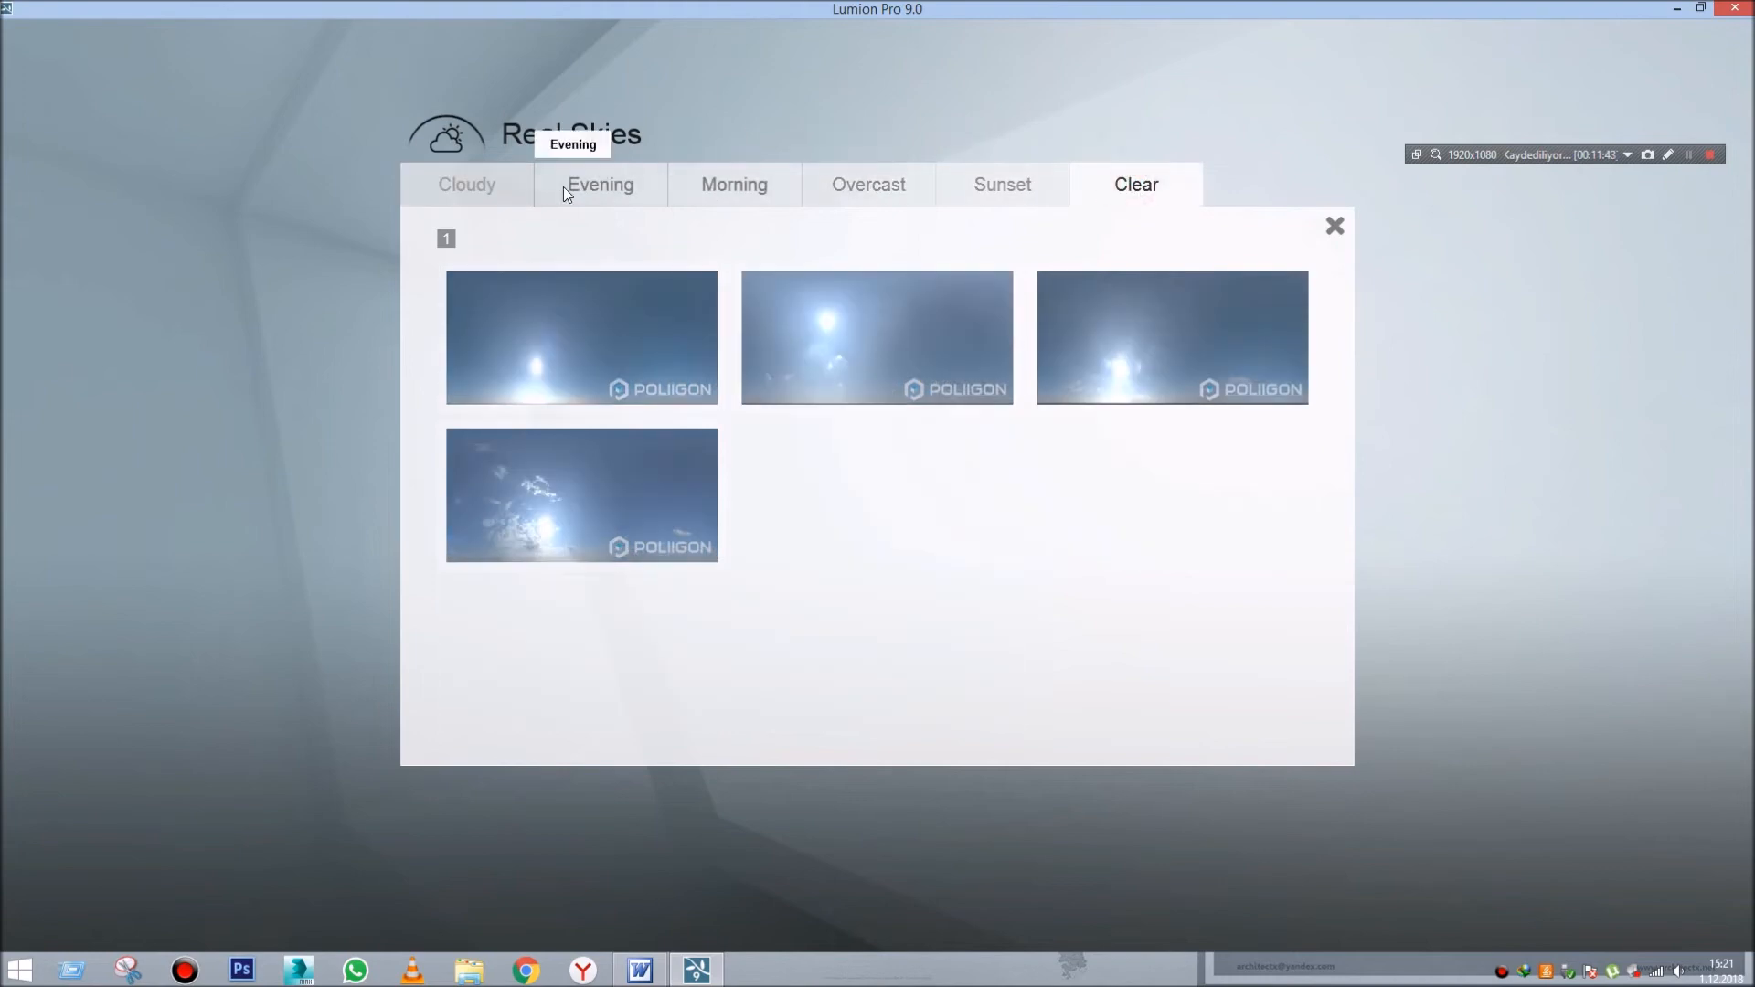
pyautogui.click(729, 190)
pyautogui.click(640, 188)
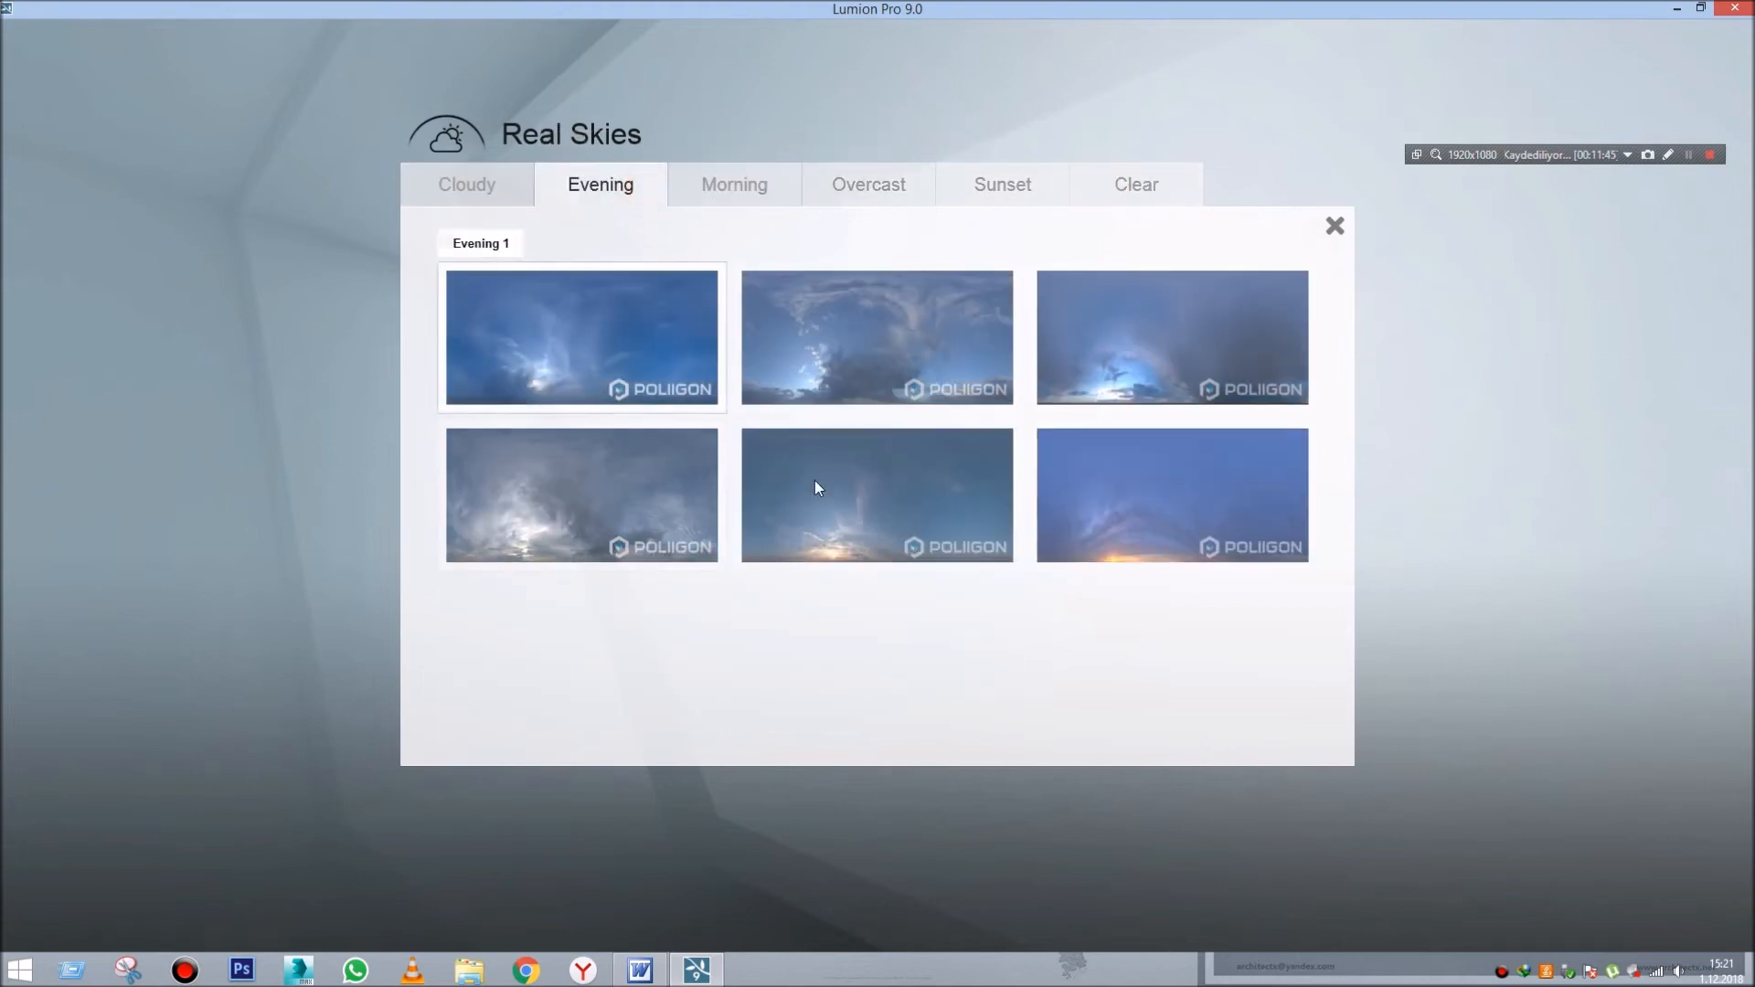
pyautogui.click(874, 348)
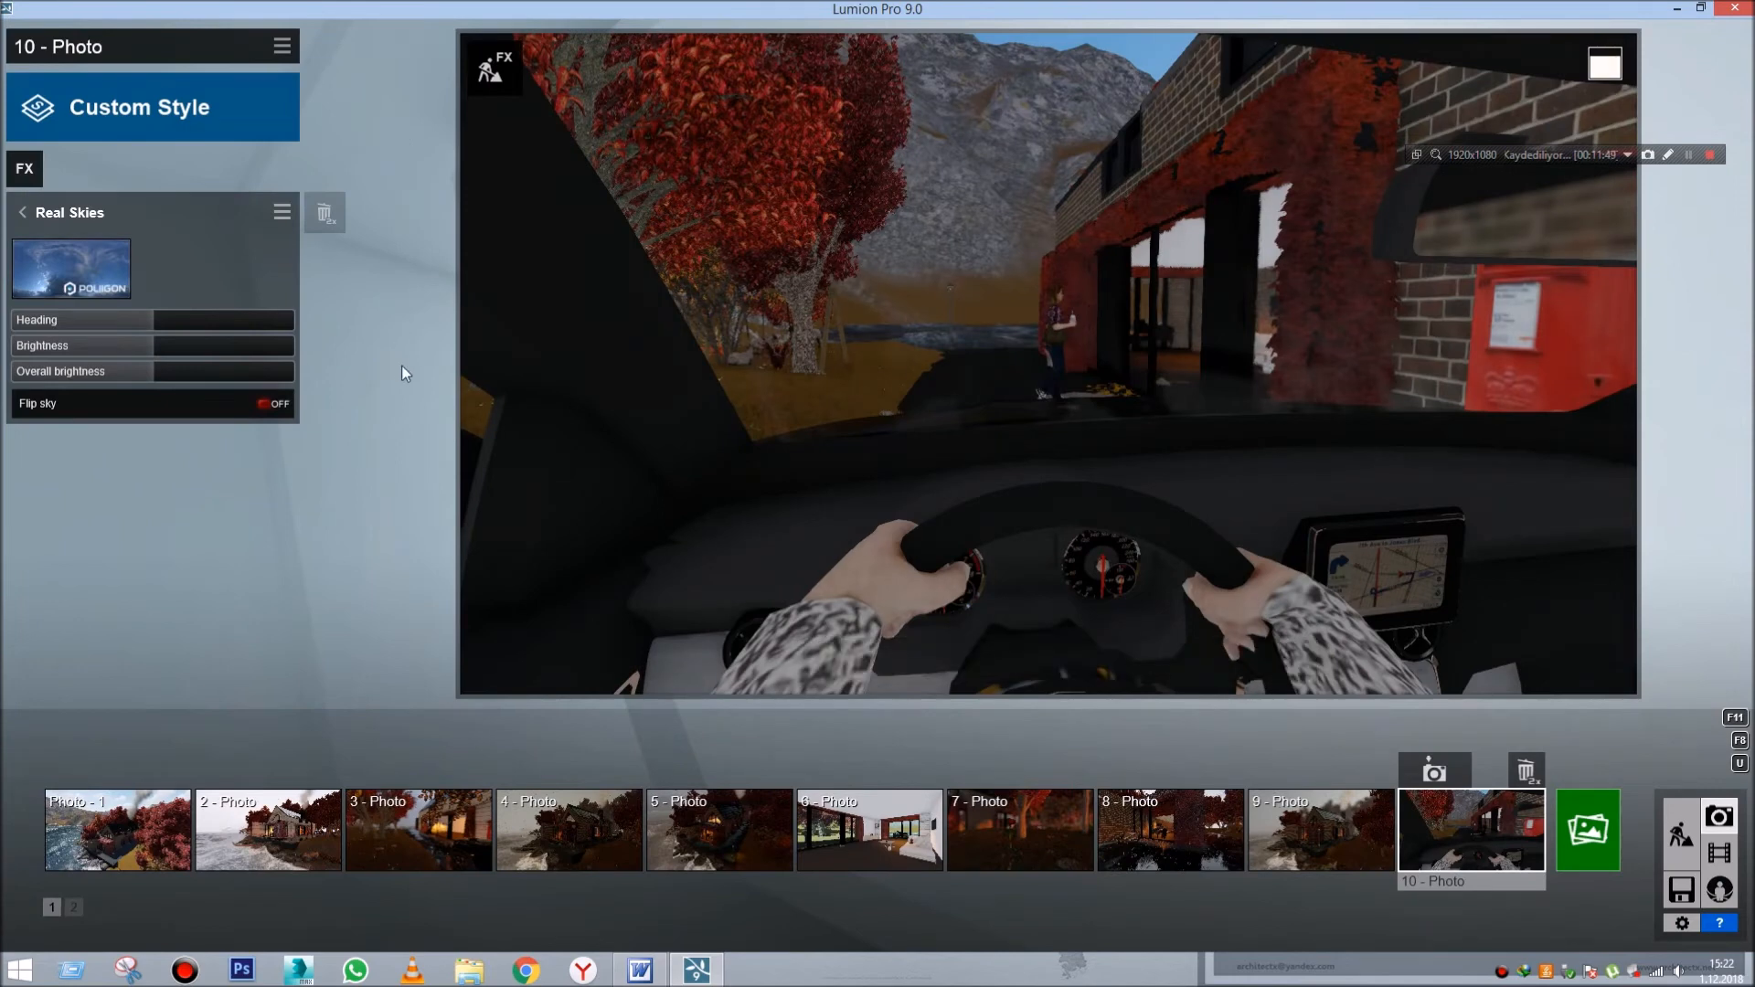
# - Add the Depth of Field effect to photo 10 and try a higher amount before lowering it again
pyautogui.click(25, 168)
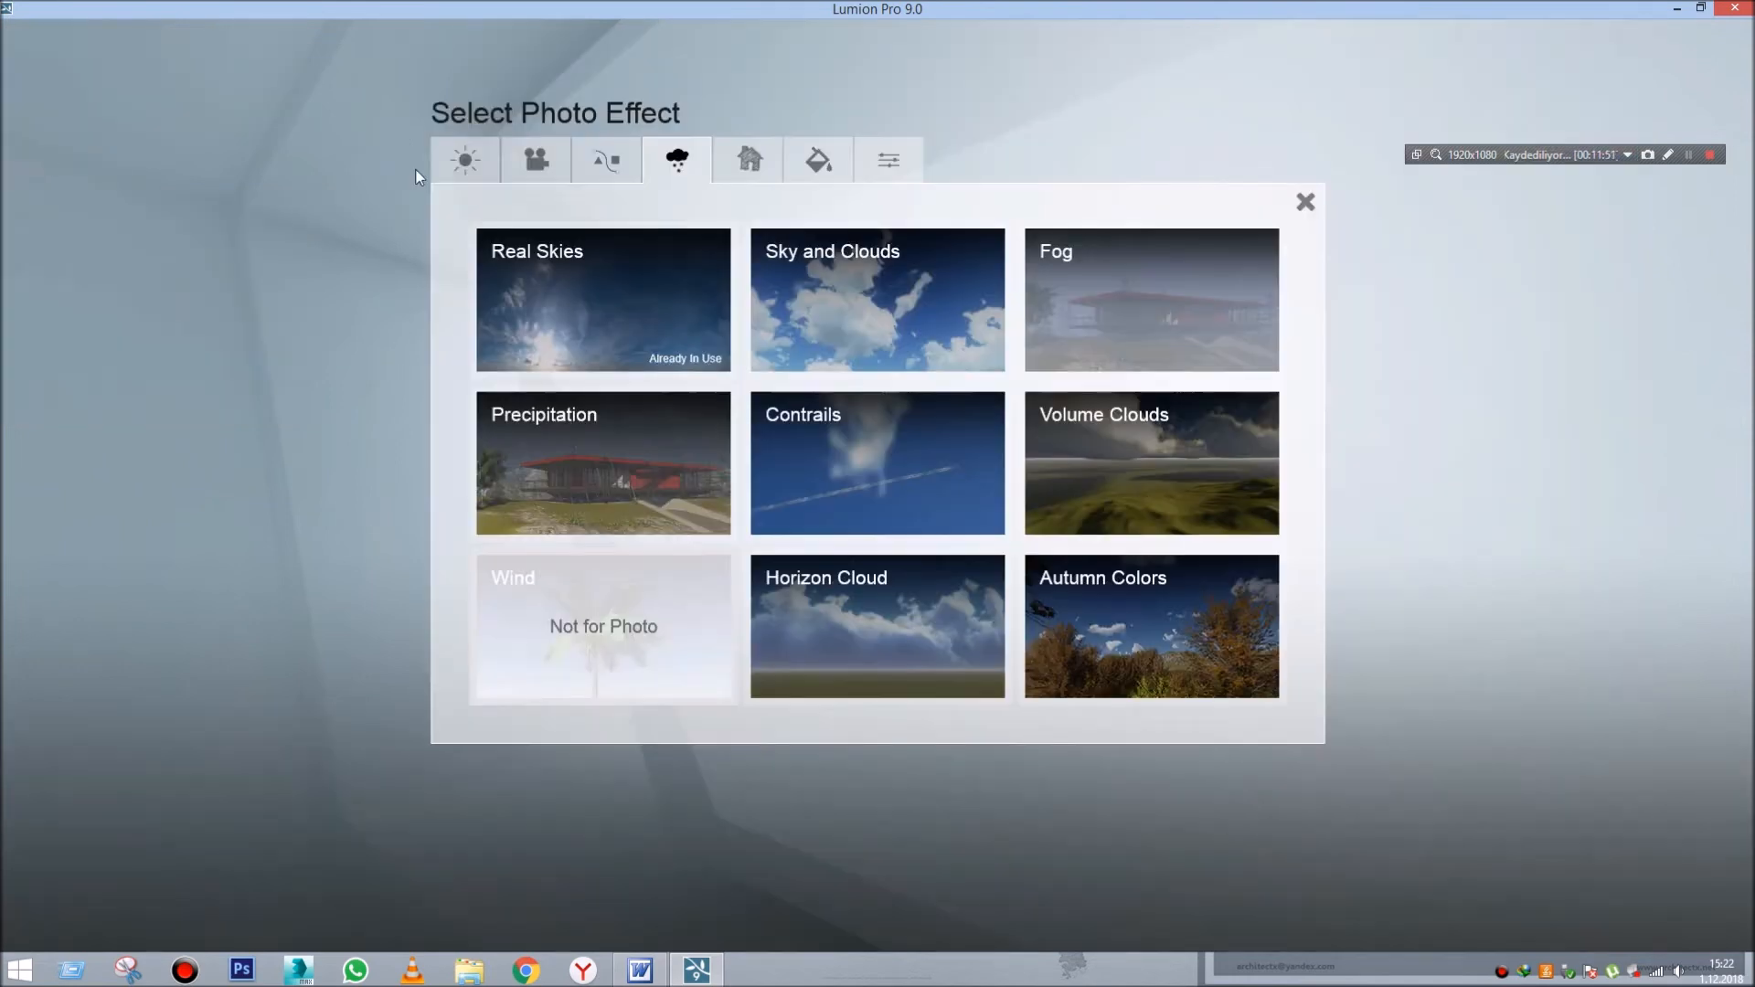
pyautogui.click(538, 163)
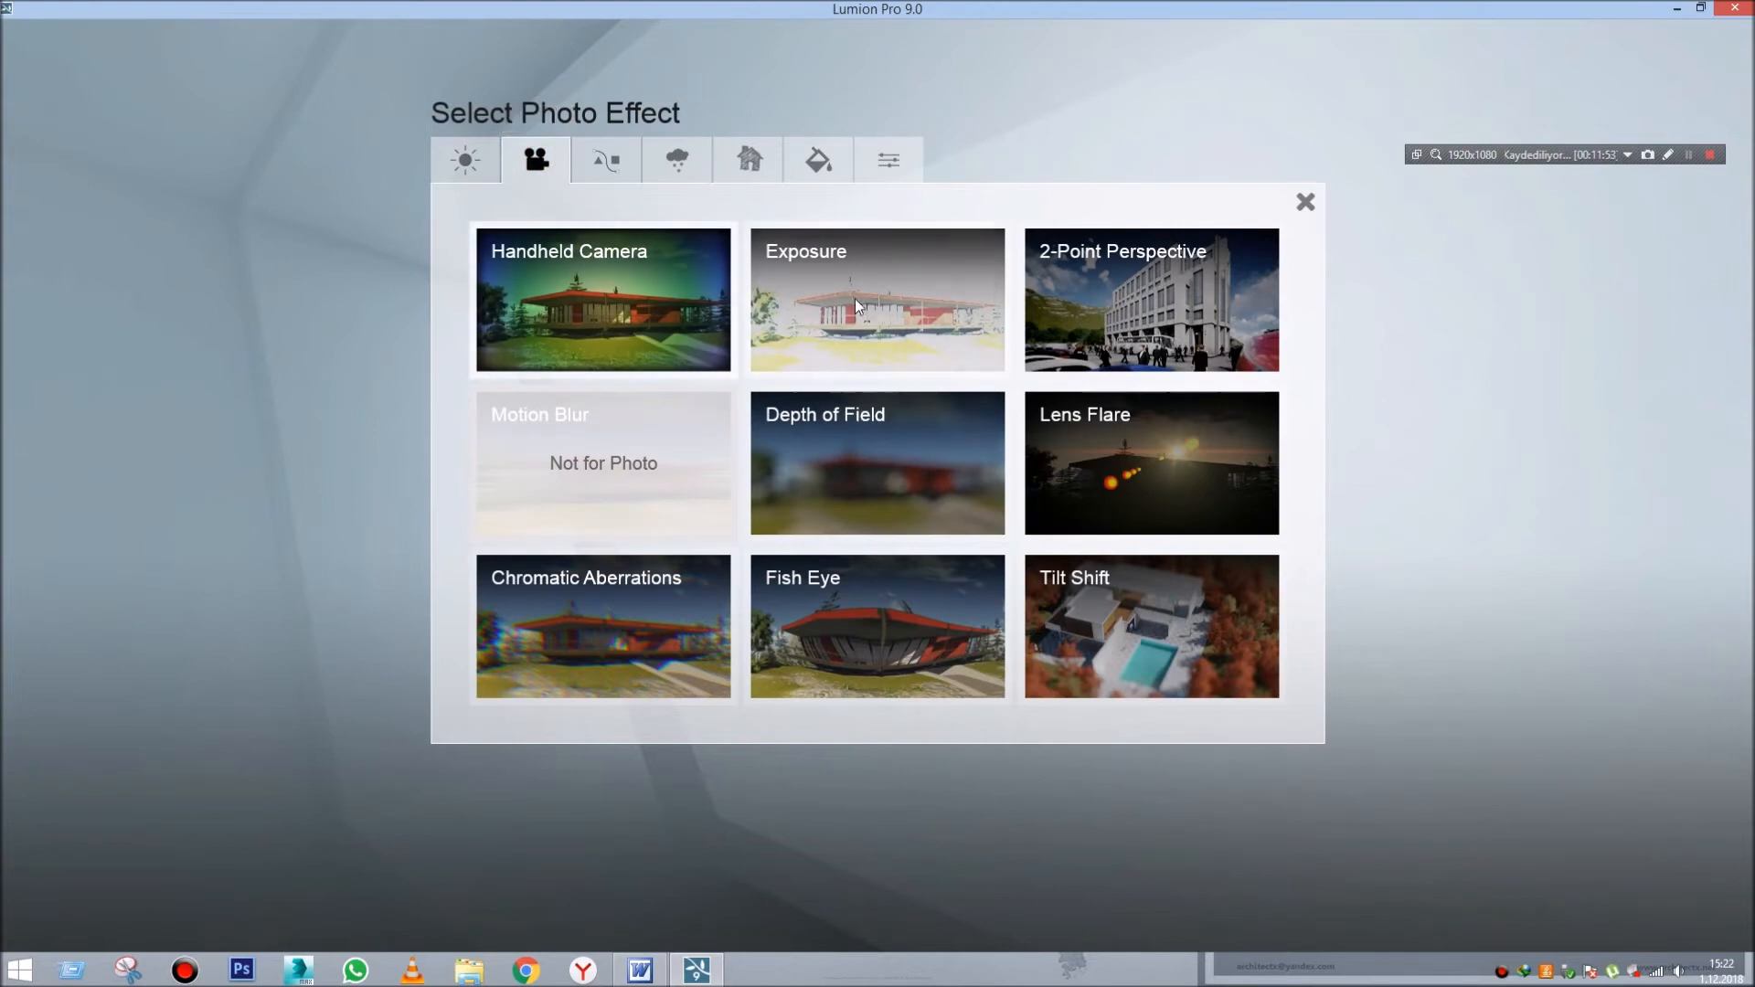
pyautogui.click(879, 467)
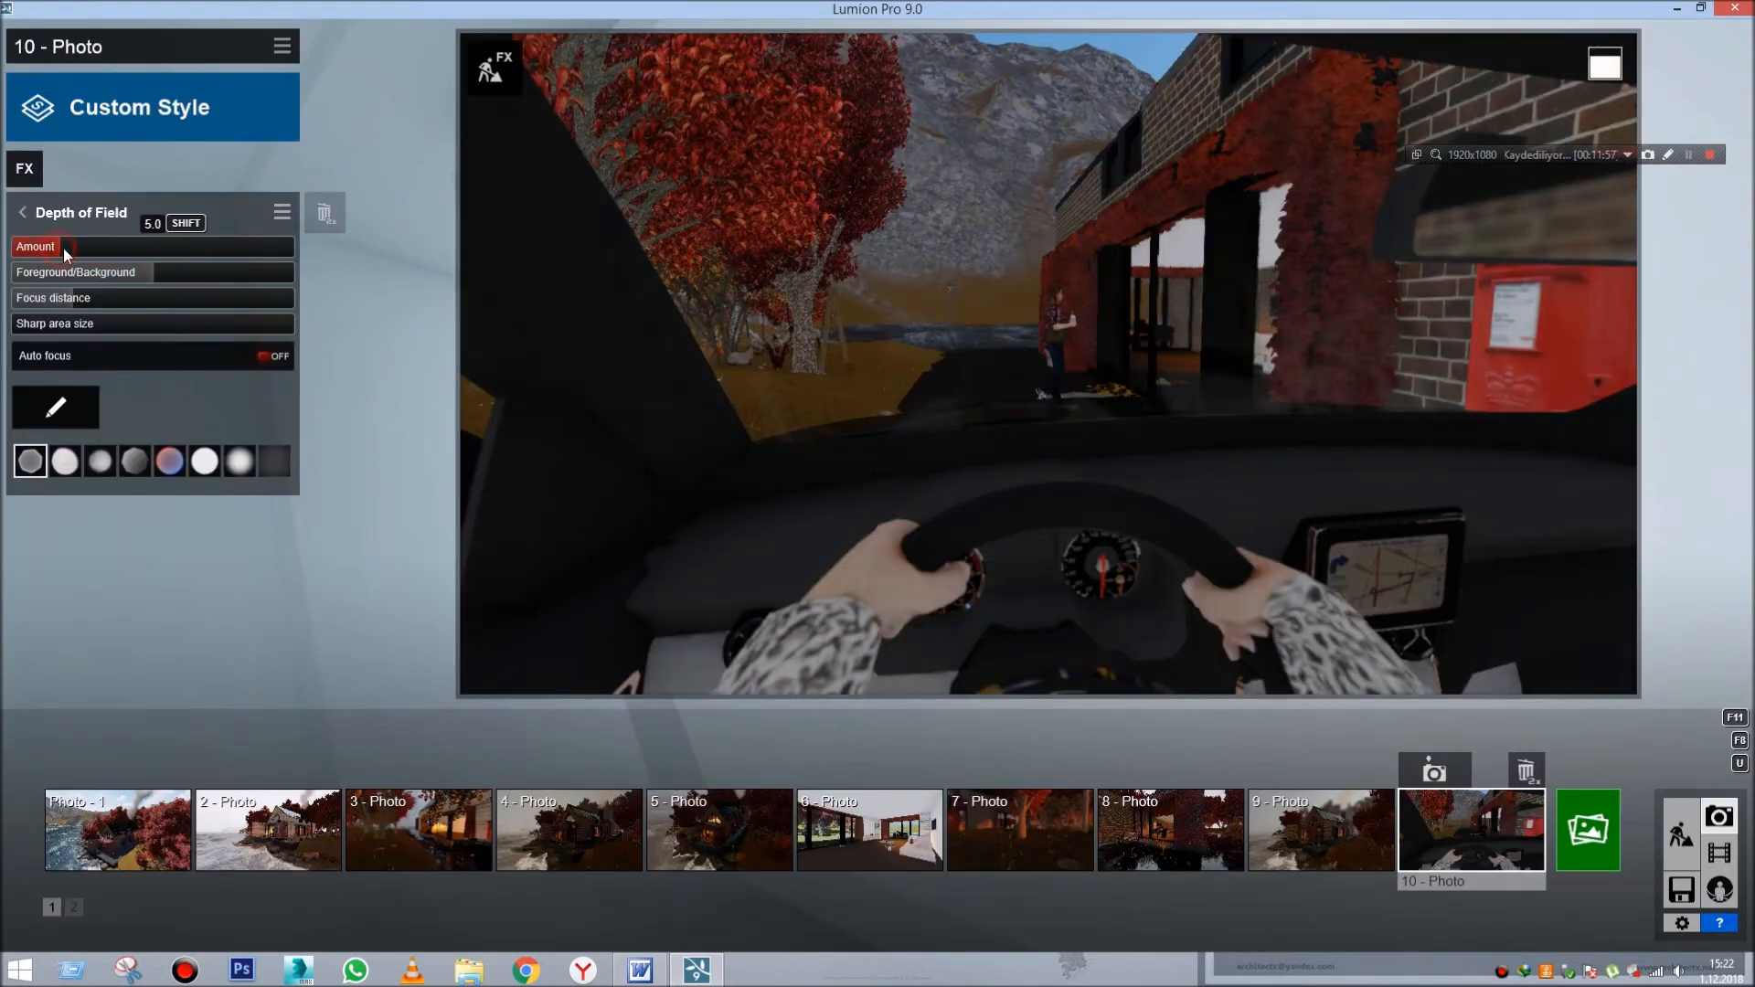
pyautogui.moveTo(74, 248); pyautogui.dragTo(113, 247)
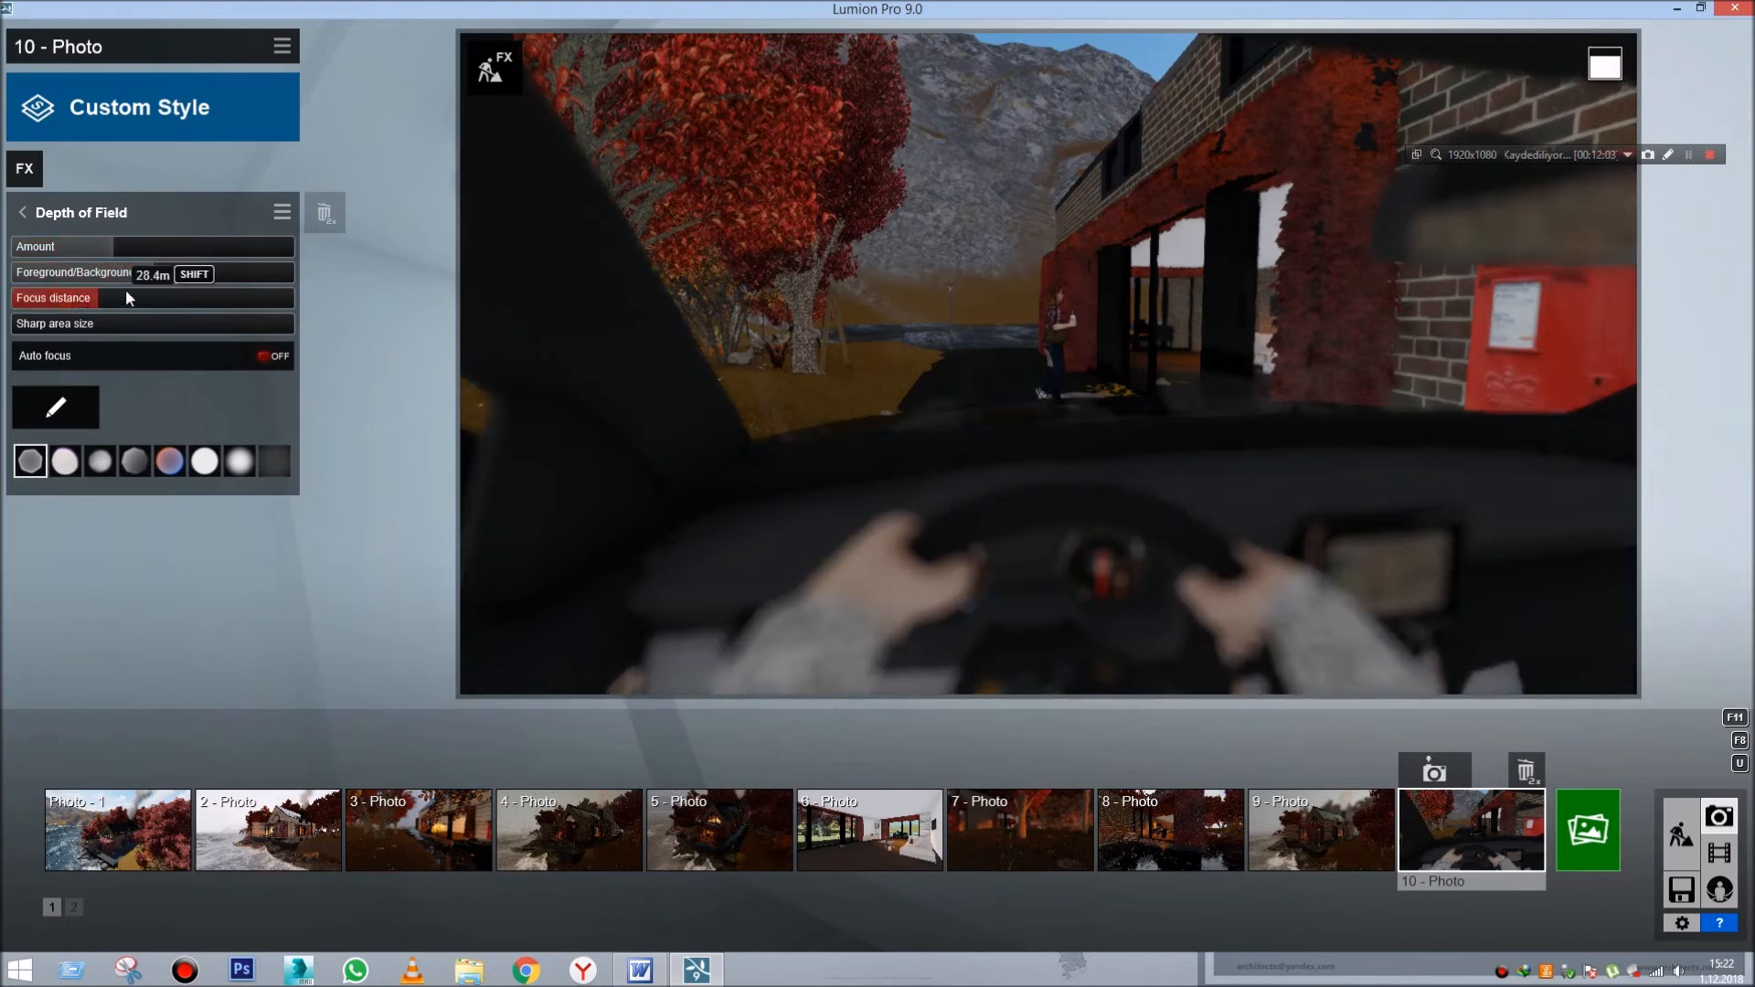
pyautogui.moveTo(114, 249); pyautogui.dragTo(52, 249)
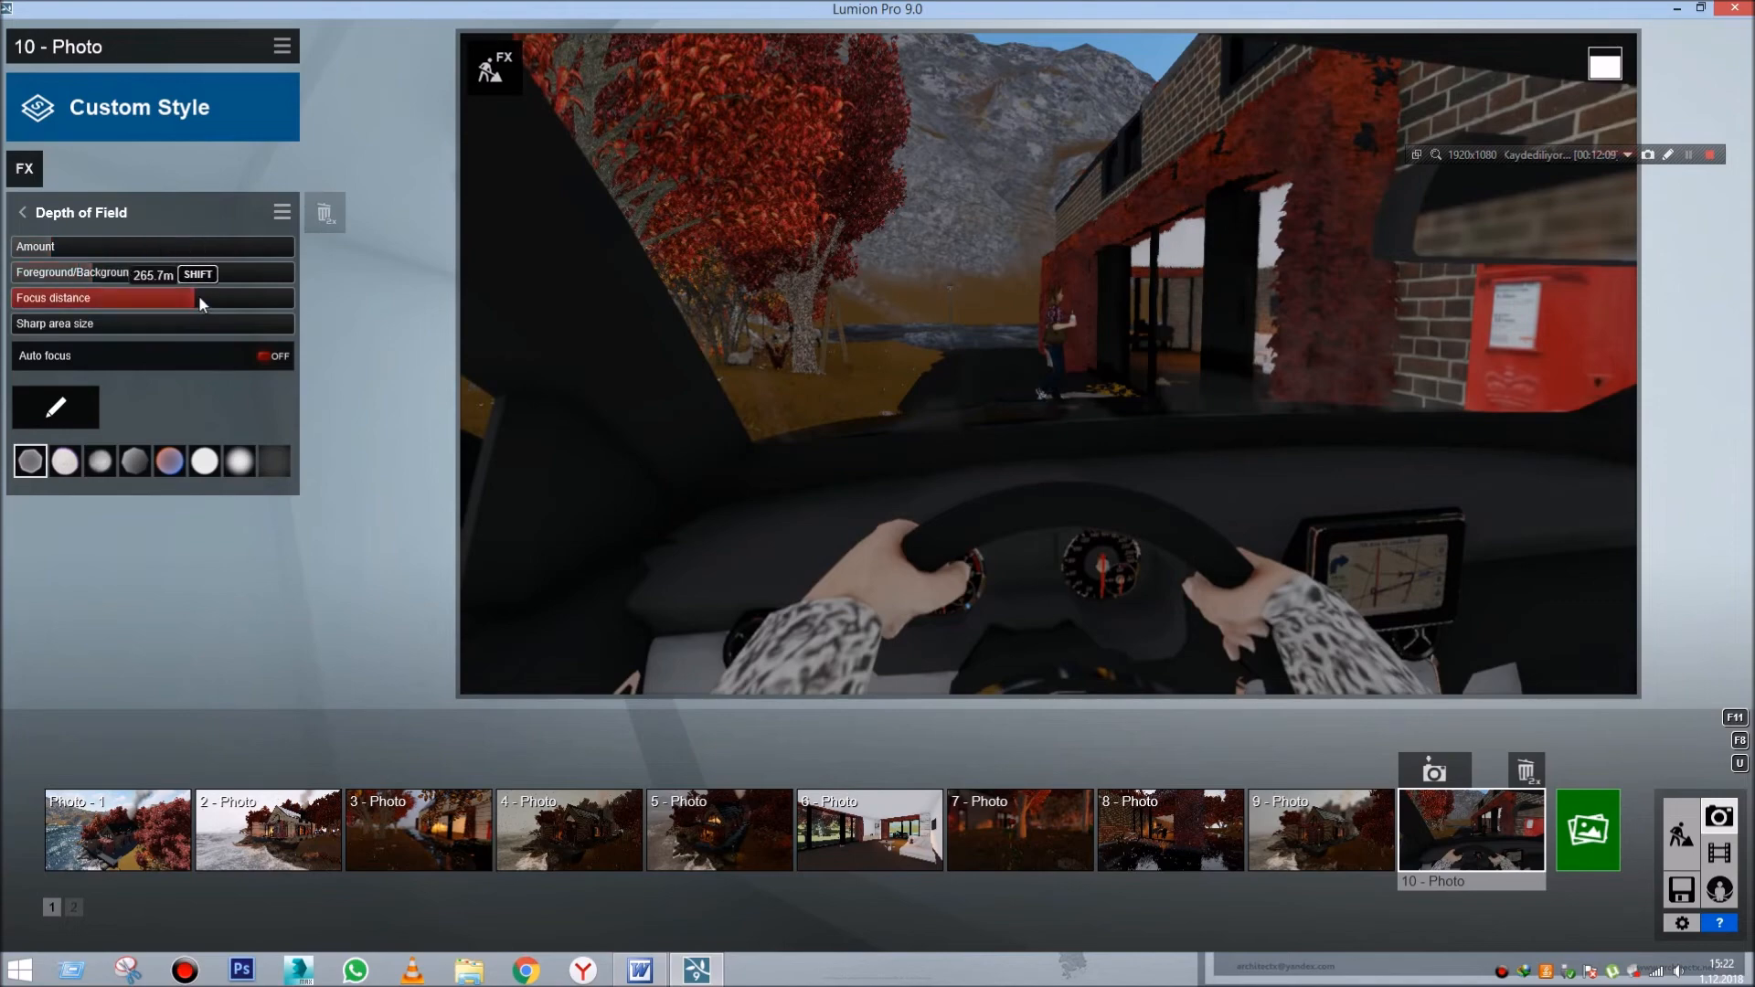
# - Test near and far focus distances on photo 10 with a stronger Depth of Field amount and a larger sharp area, ending at about 261.7 m
pyautogui.moveTo(258, 295); pyautogui.dragTo(300, 294)
pyautogui.moveTo(152, 295)
pyautogui.mouseDown()
pyautogui.moveTo(91, 295)
pyautogui.moveTo(134, 298)
pyautogui.mouseUp()
pyautogui.moveTo(87, 249); pyautogui.dragTo(90, 324)
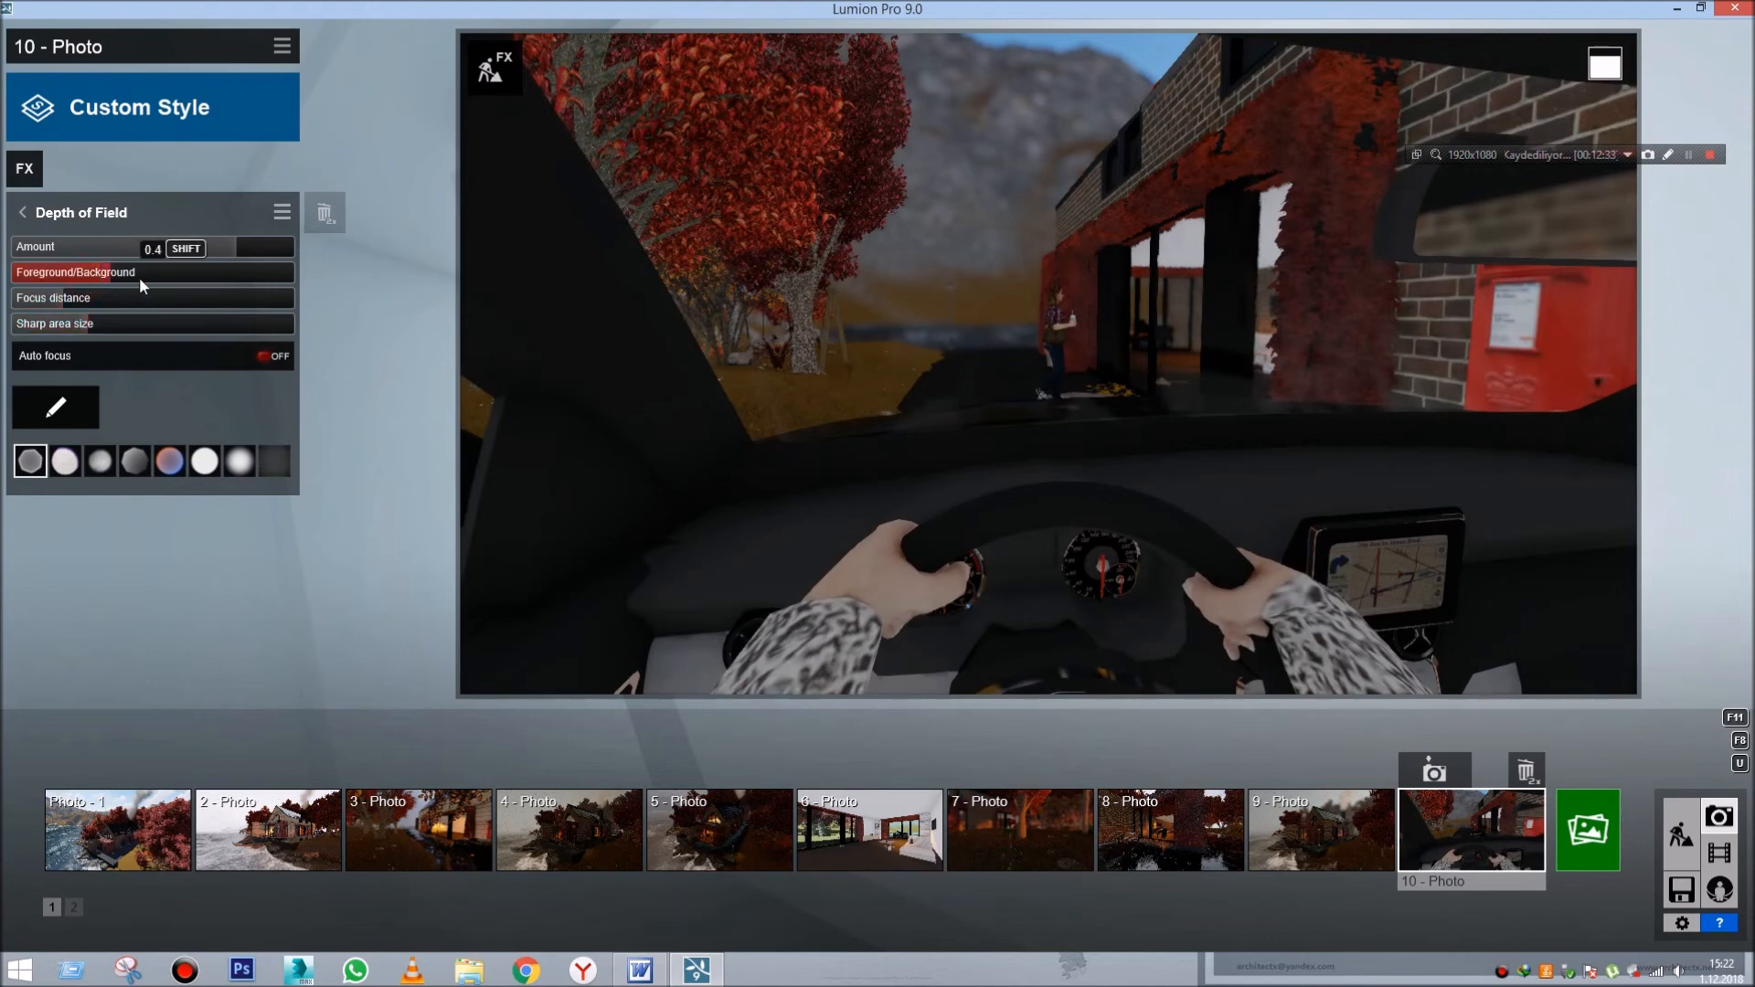
pyautogui.moveTo(206, 283); pyautogui.dragTo(165, 299)
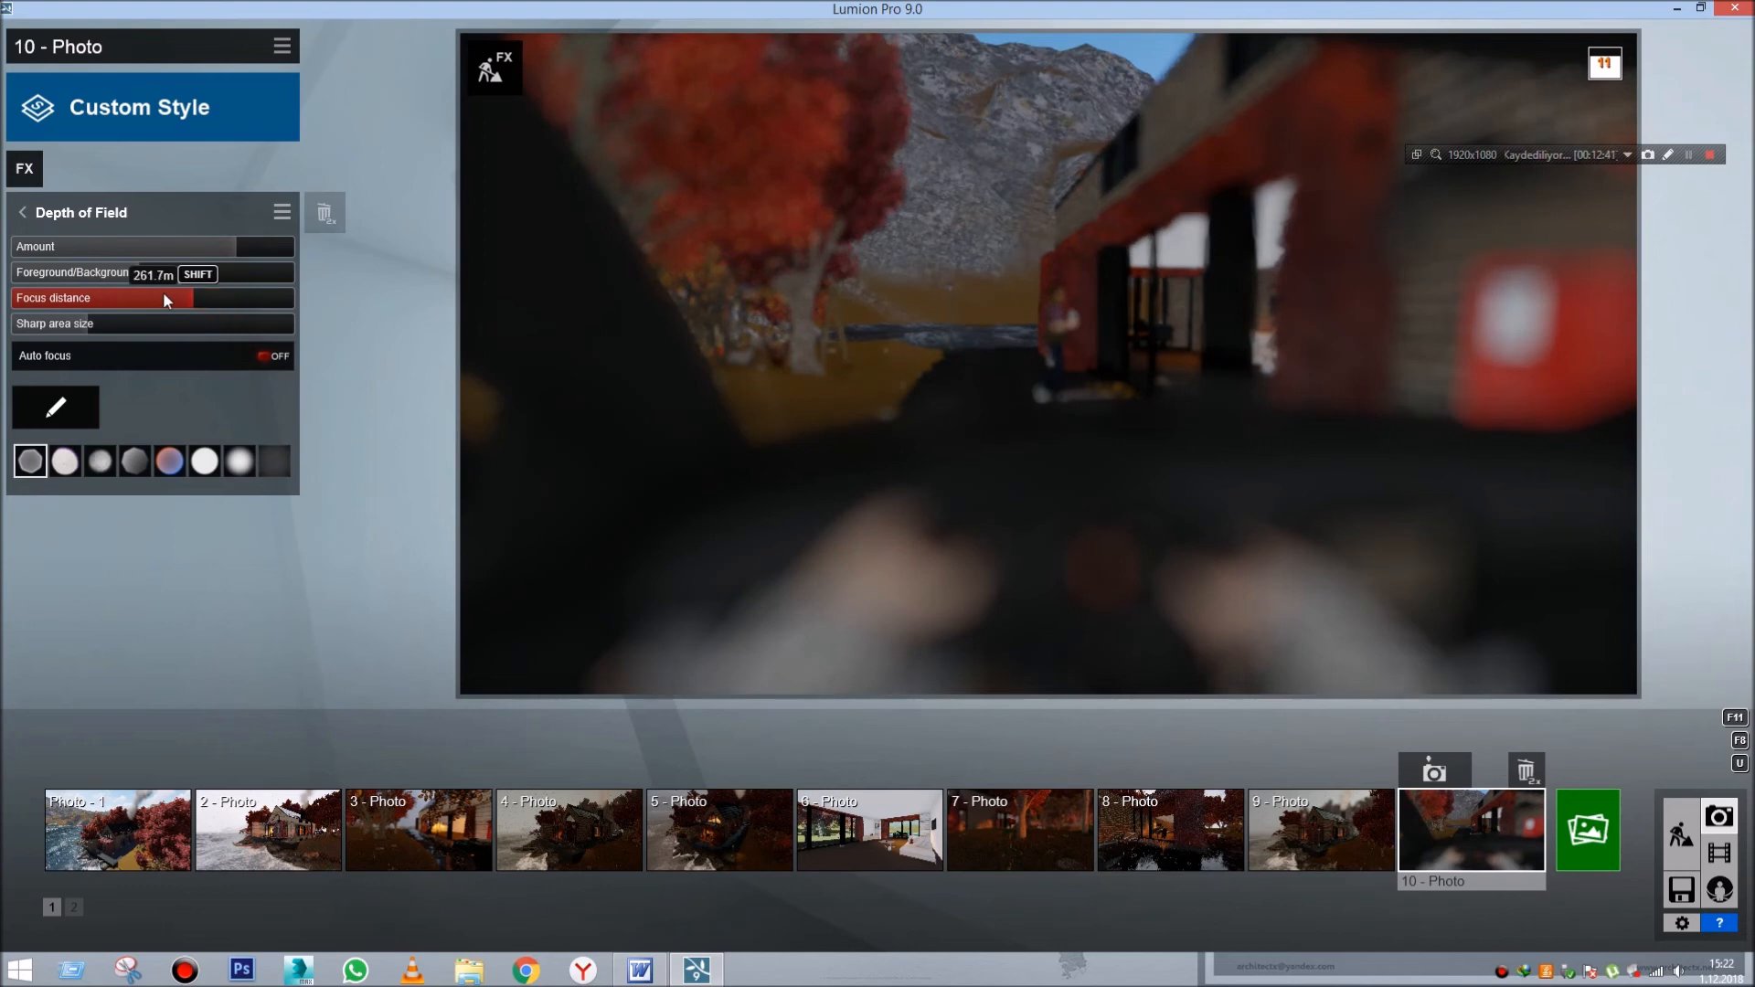
# - Lower photo 10's Depth of Field amount, set Foreground/Background to 0.7, and reduce the focus distance and sharp area size
pyautogui.moveTo(237, 243); pyautogui.dragTo(111, 276)
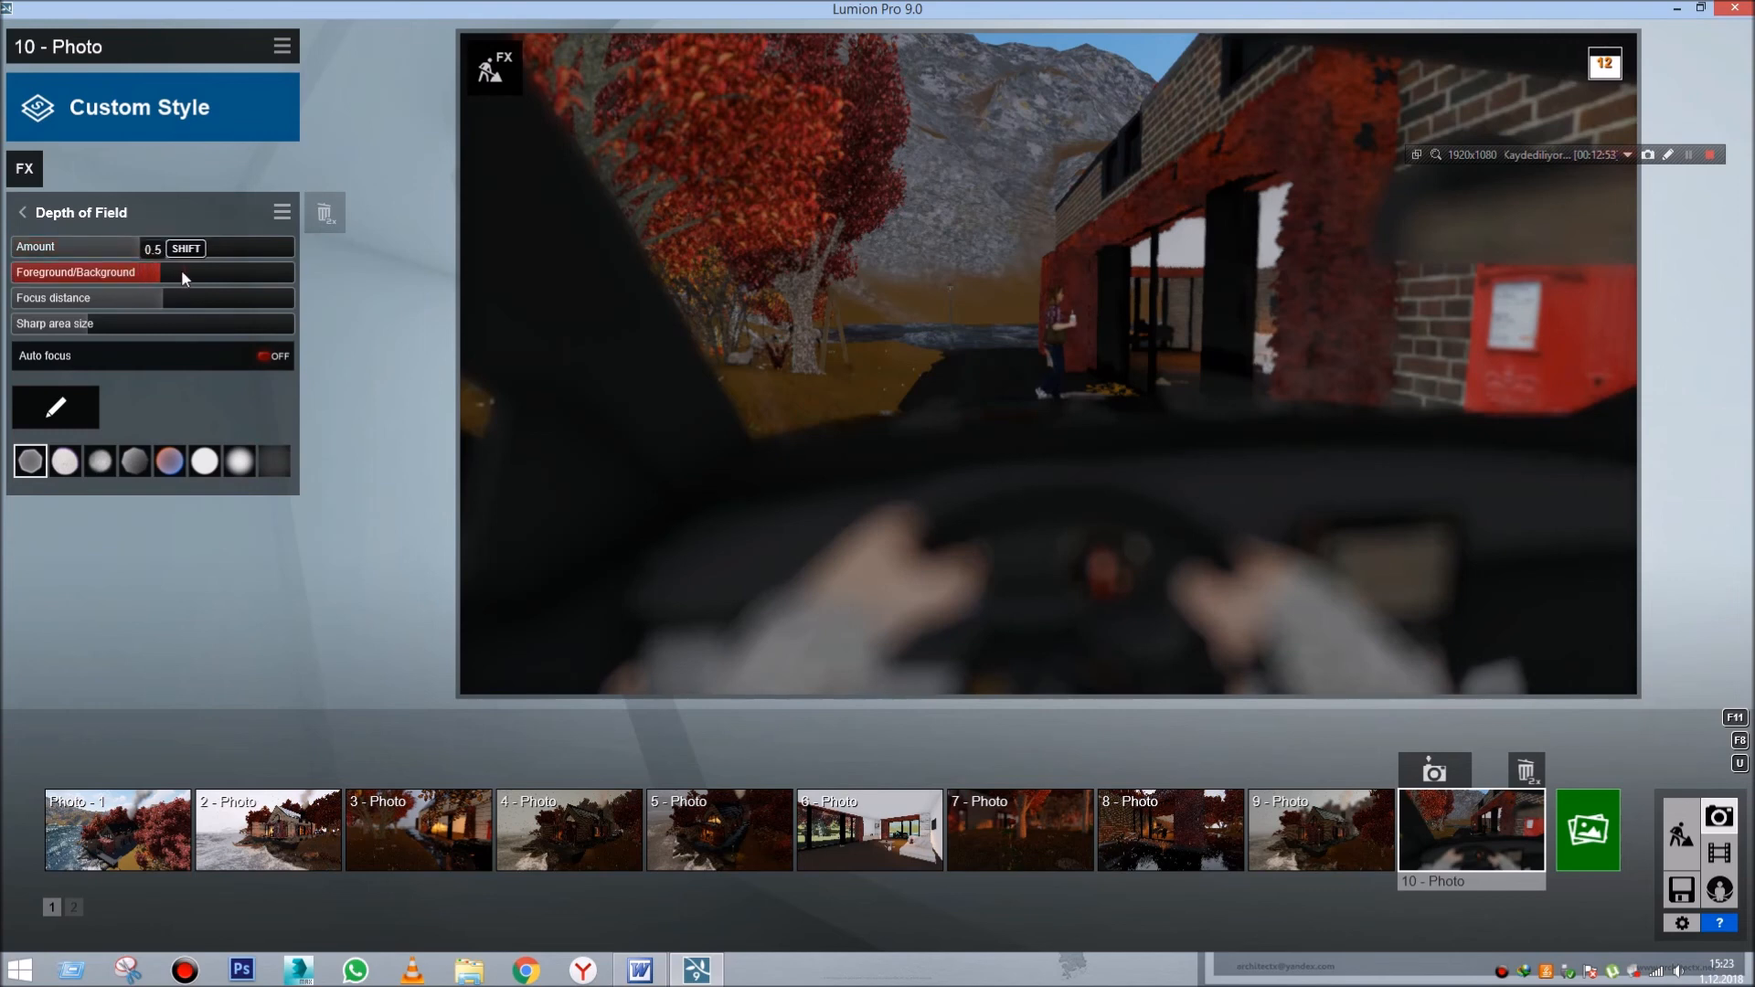
pyautogui.moveTo(198, 271); pyautogui.dragTo(221, 269)
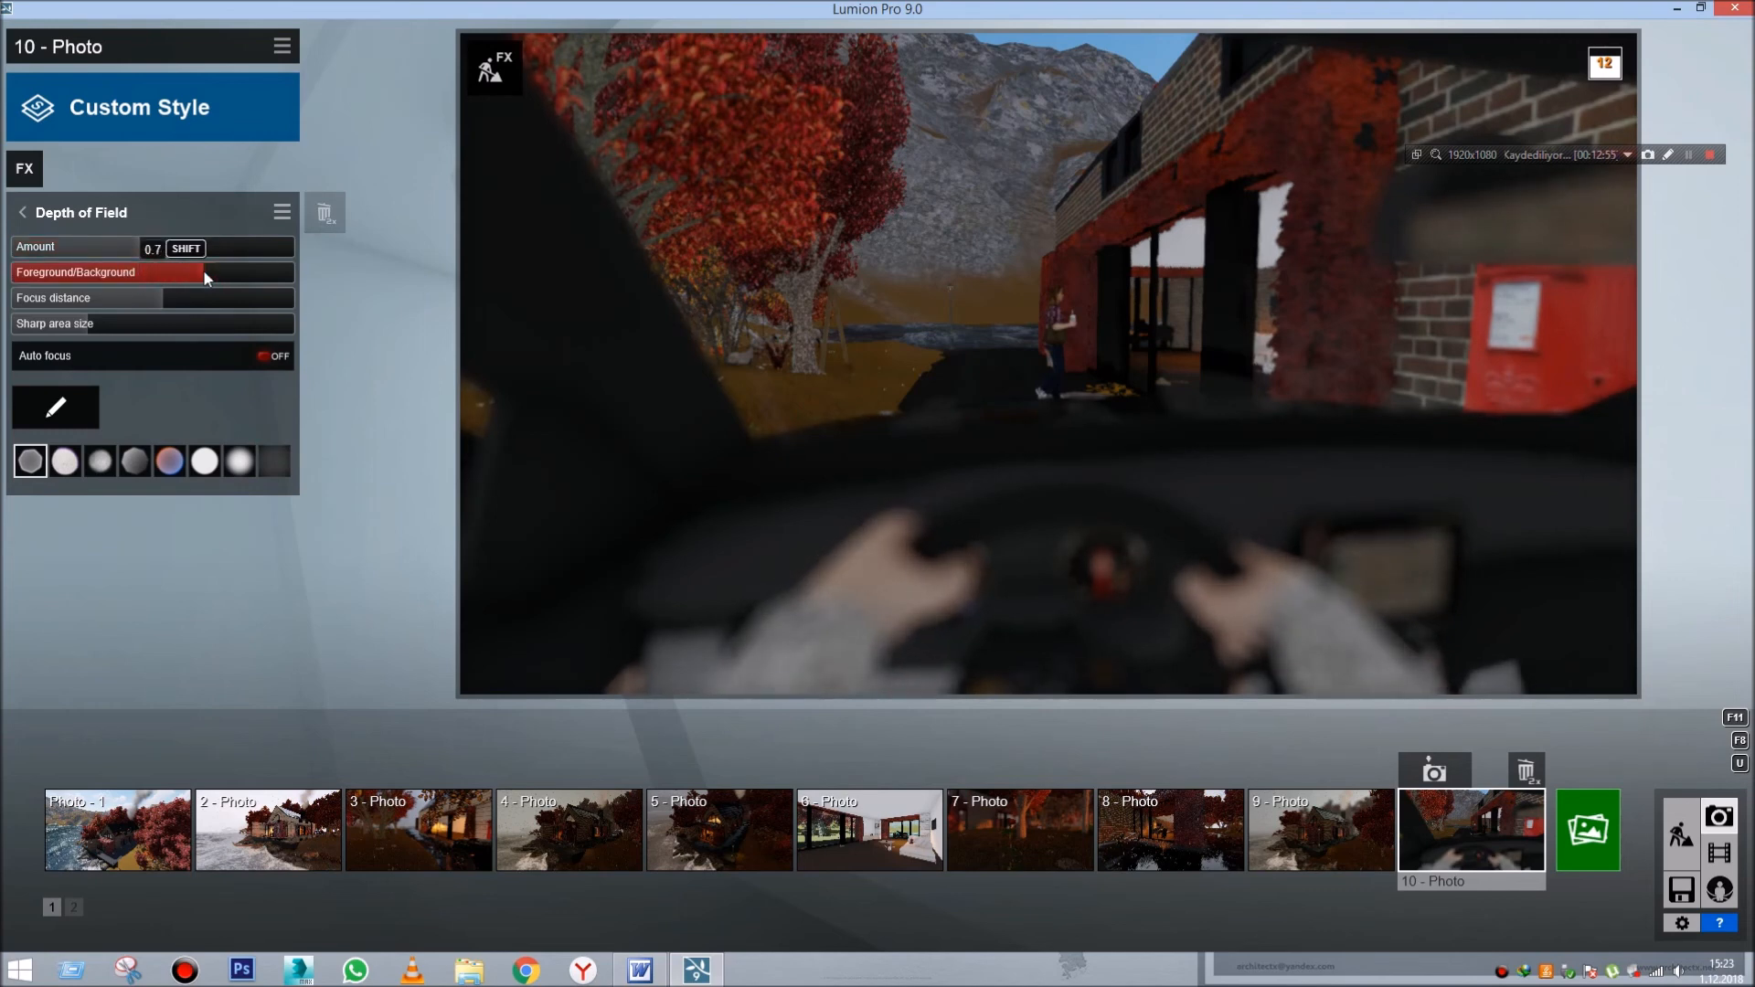
pyautogui.moveTo(199, 298); pyautogui.dragTo(82, 322)
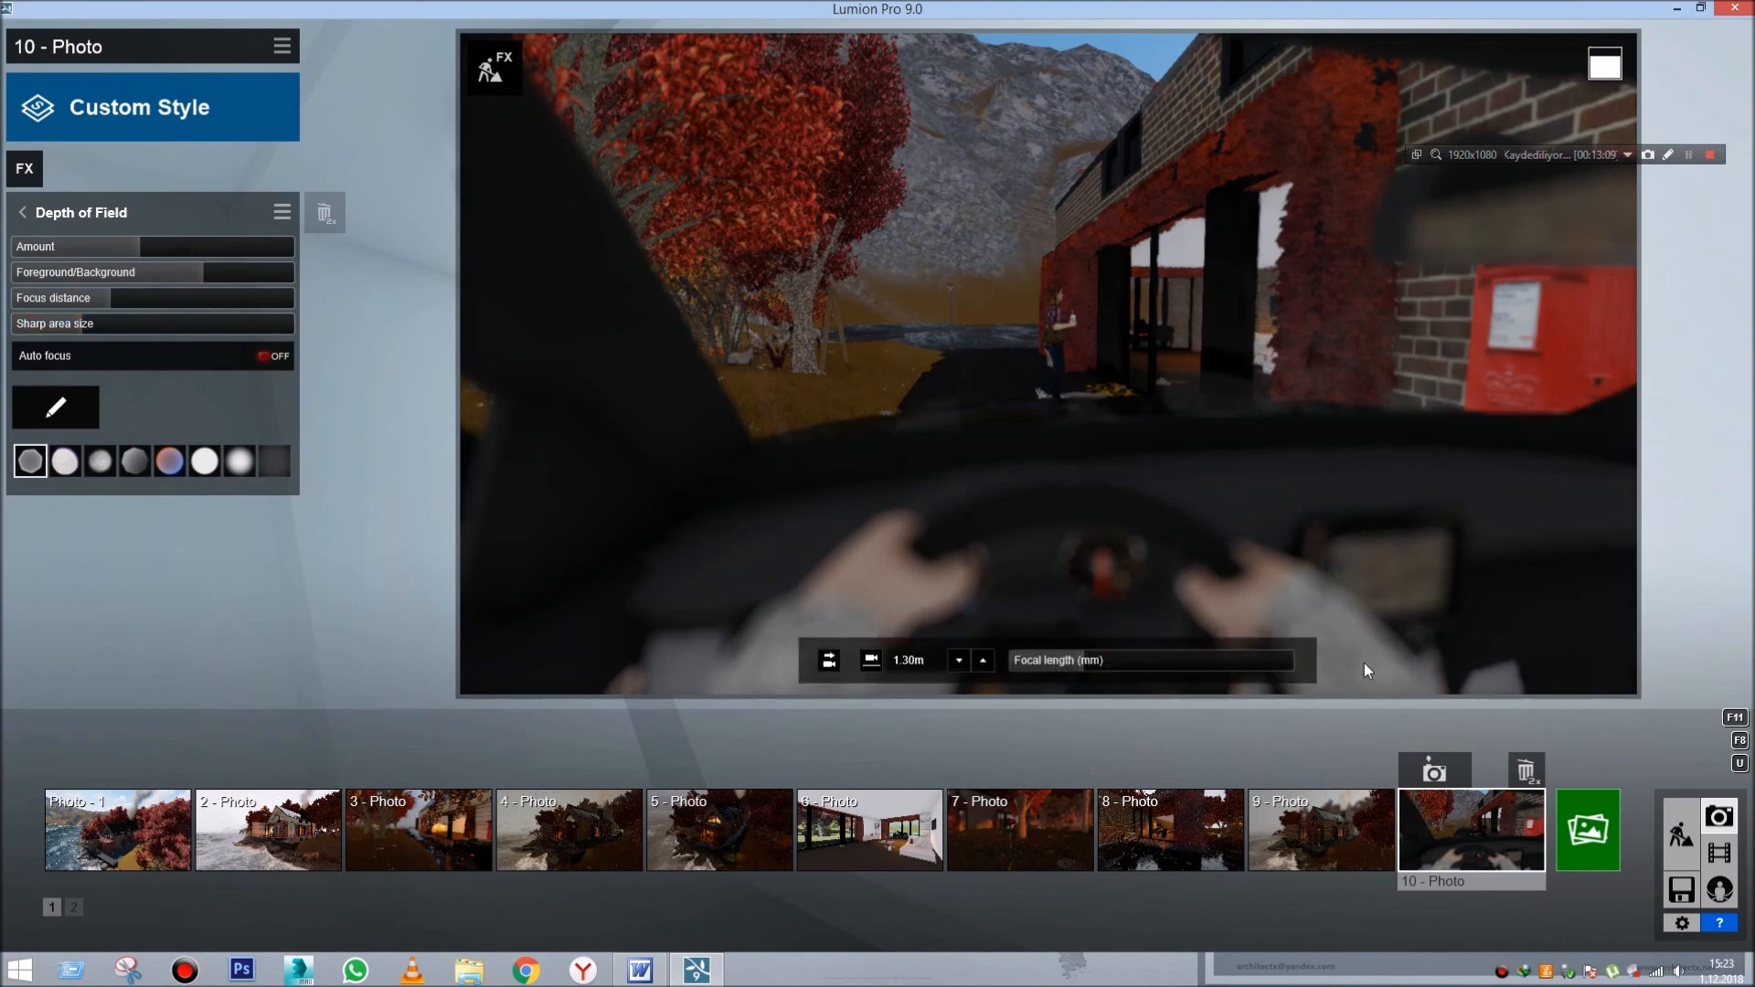
# - Switch to the Word notes and add the line "i hope you like :)" below the Depth of Field paragraph
pyautogui.click(1750, 975)
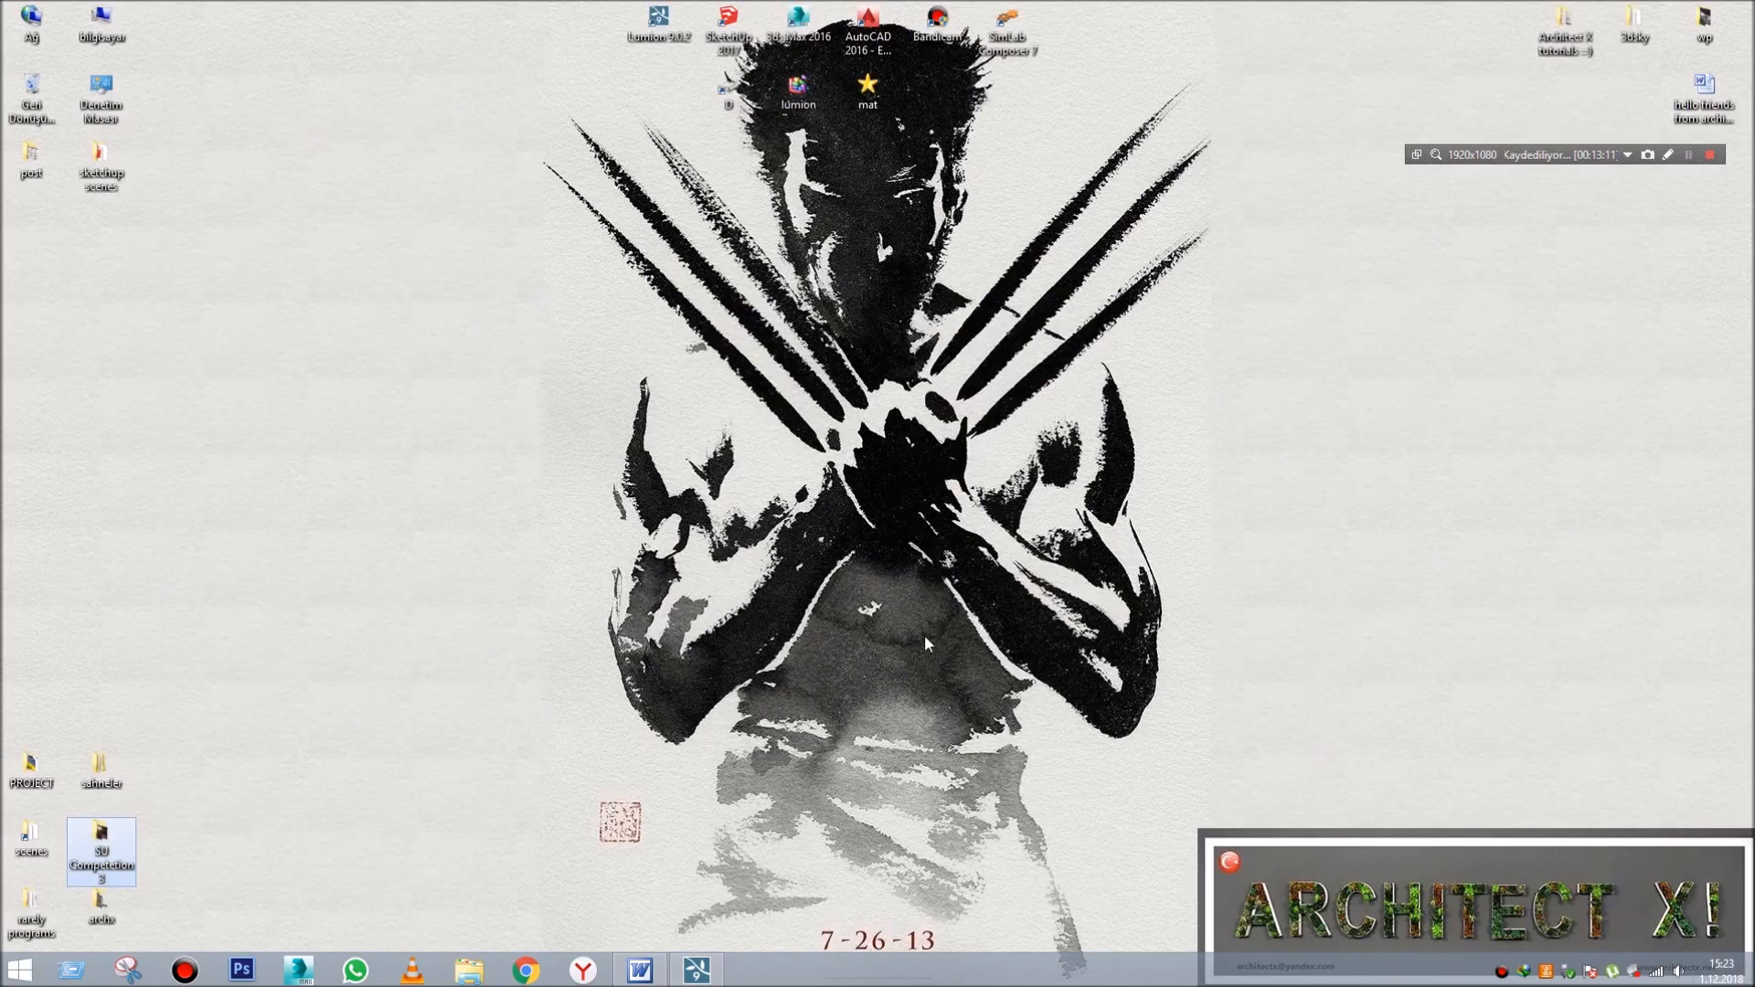
pyautogui.click(640, 970)
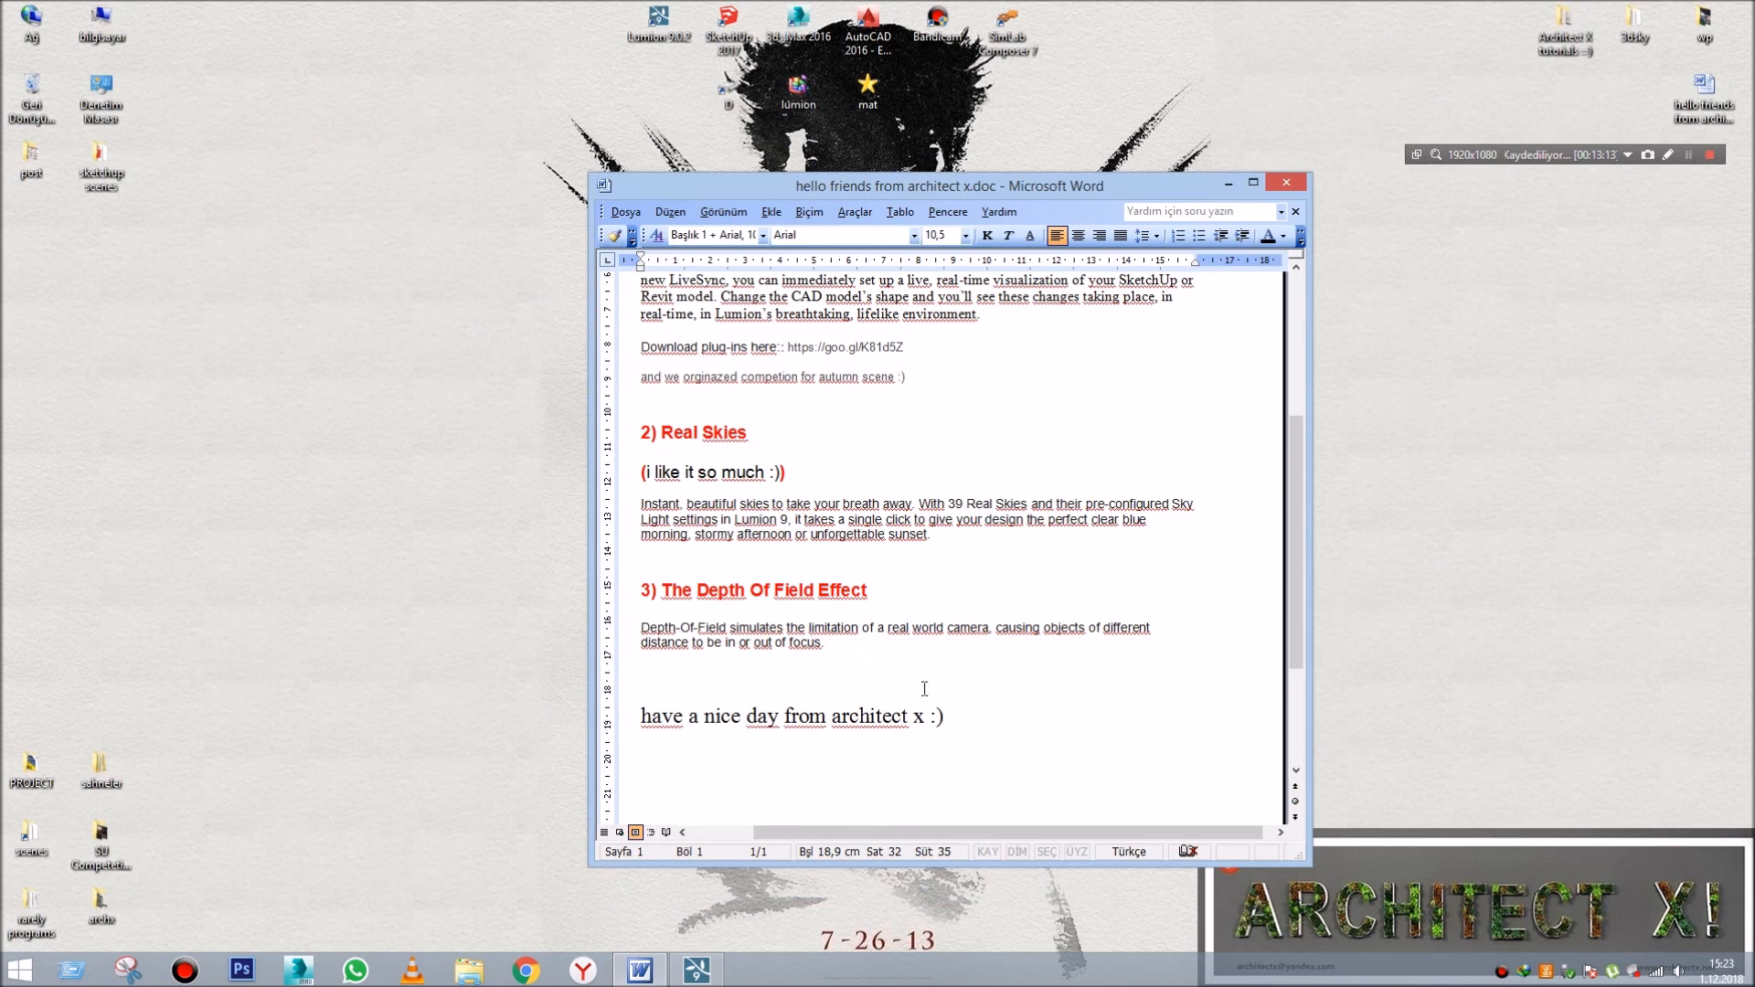
pyautogui.click(892, 658)
pyautogui.press('Return')
pyautogui.press('Return')
pyautogui.write('i hope you like')
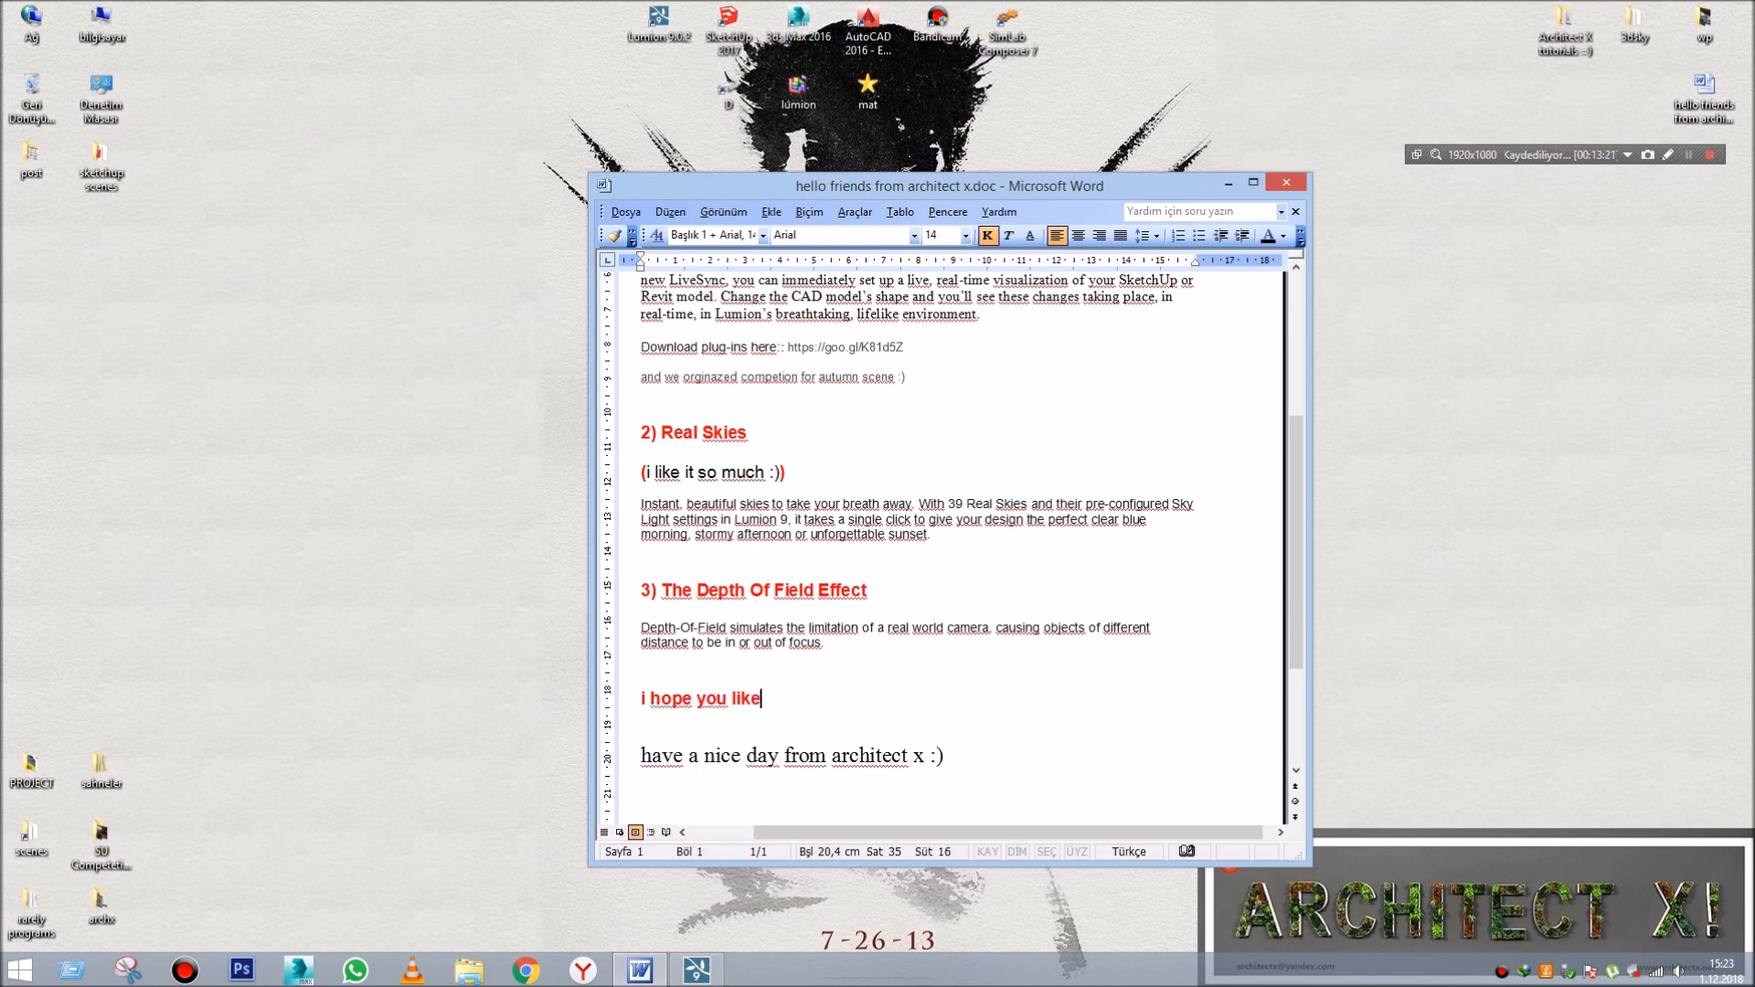
pyautogui.write(':)')
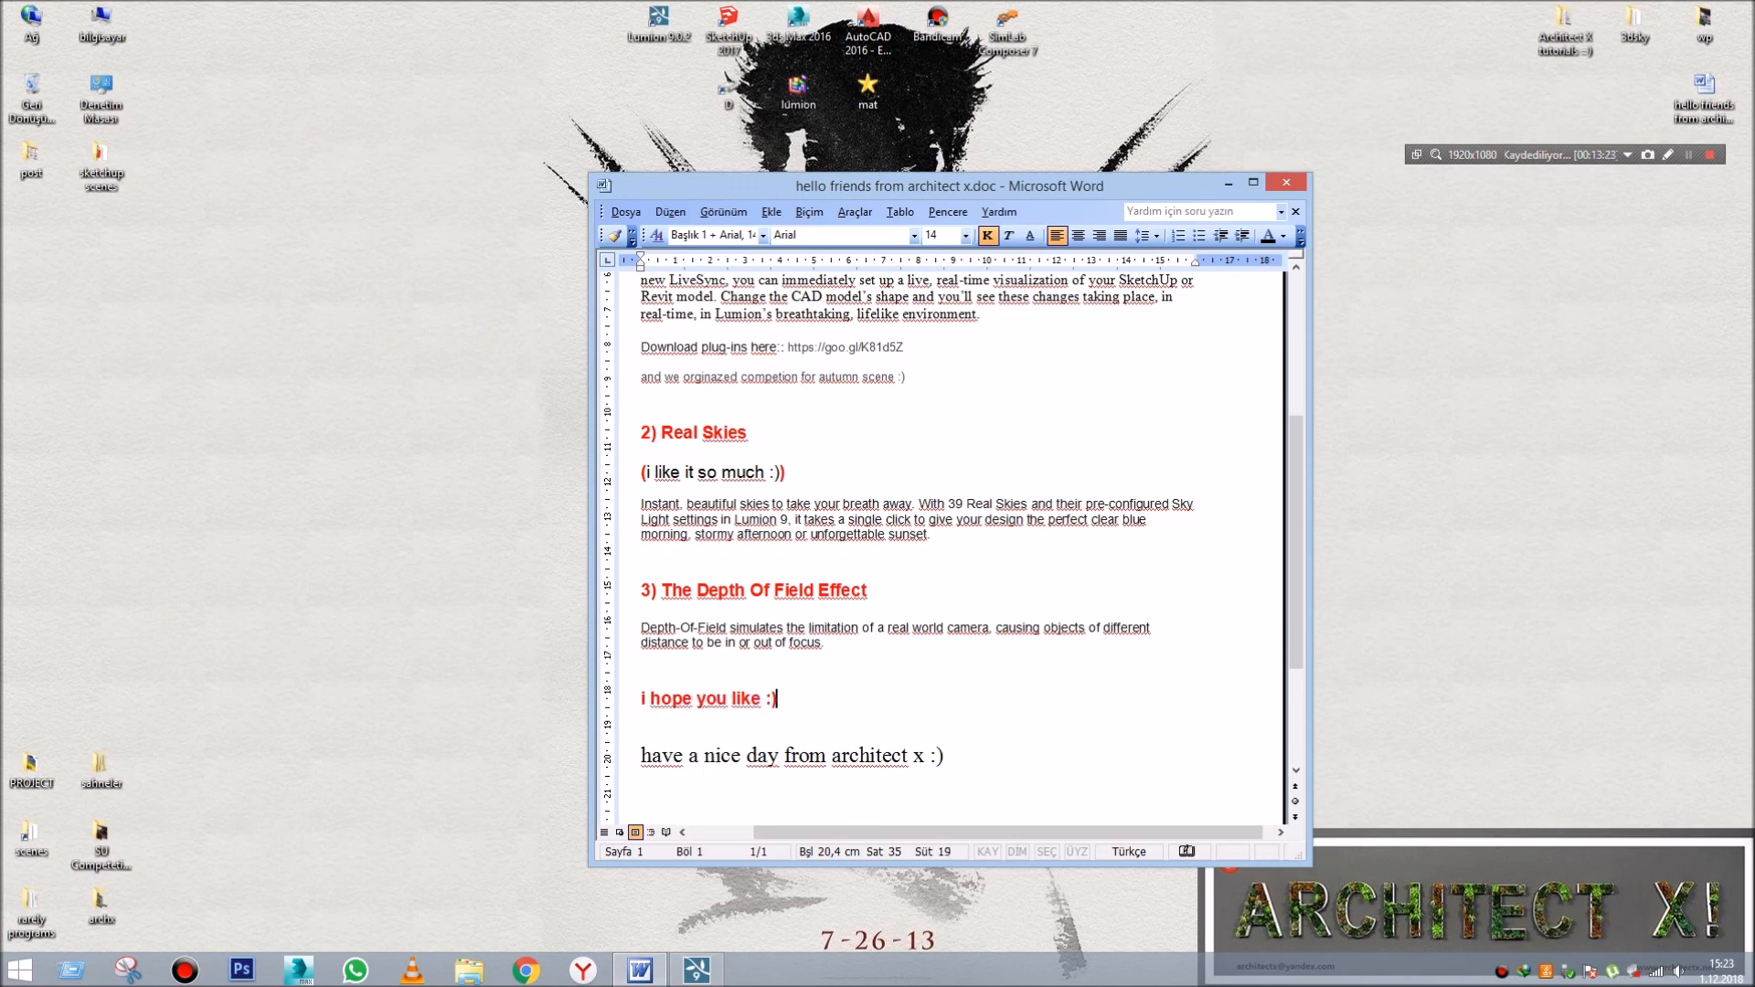